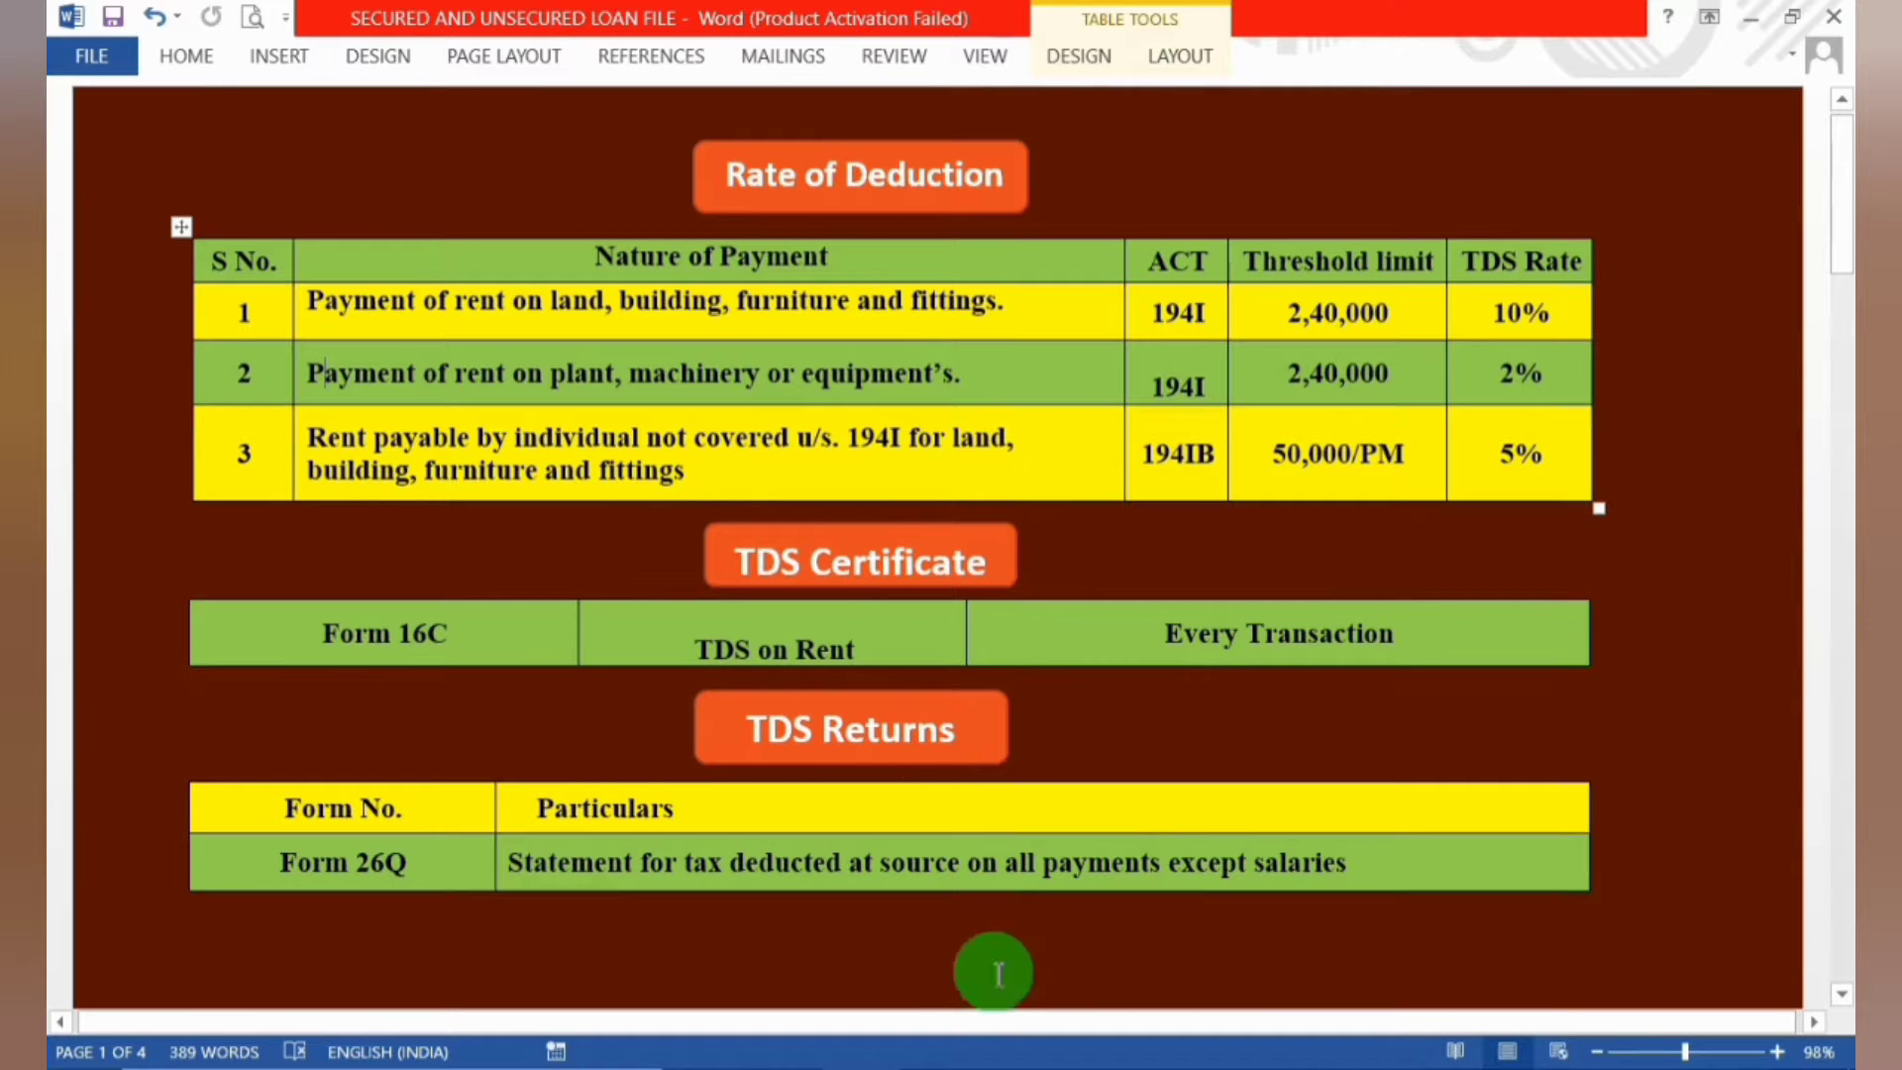
Step: Switch to Tally.ERP 9 and enable Set/alter TDS details in the company's Statutory & Taxation features
click(974, 1050)
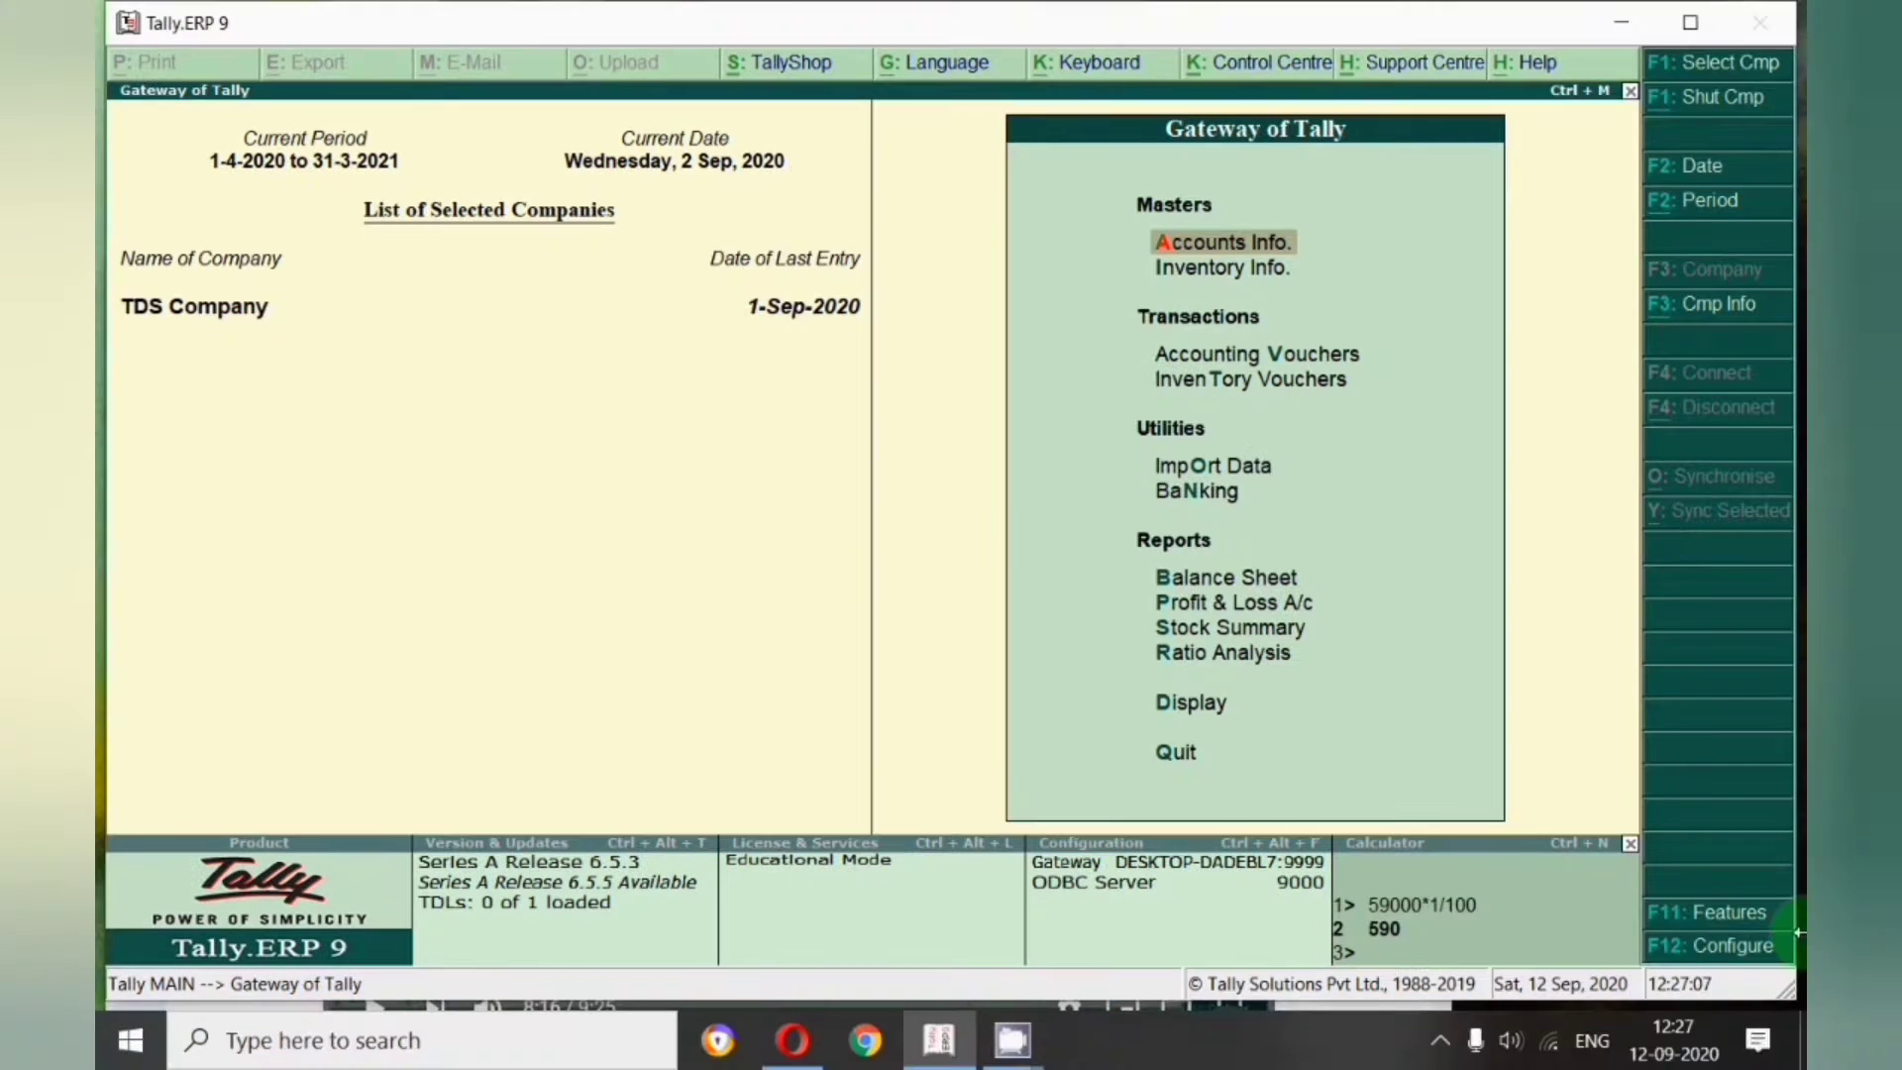
click(1702, 924)
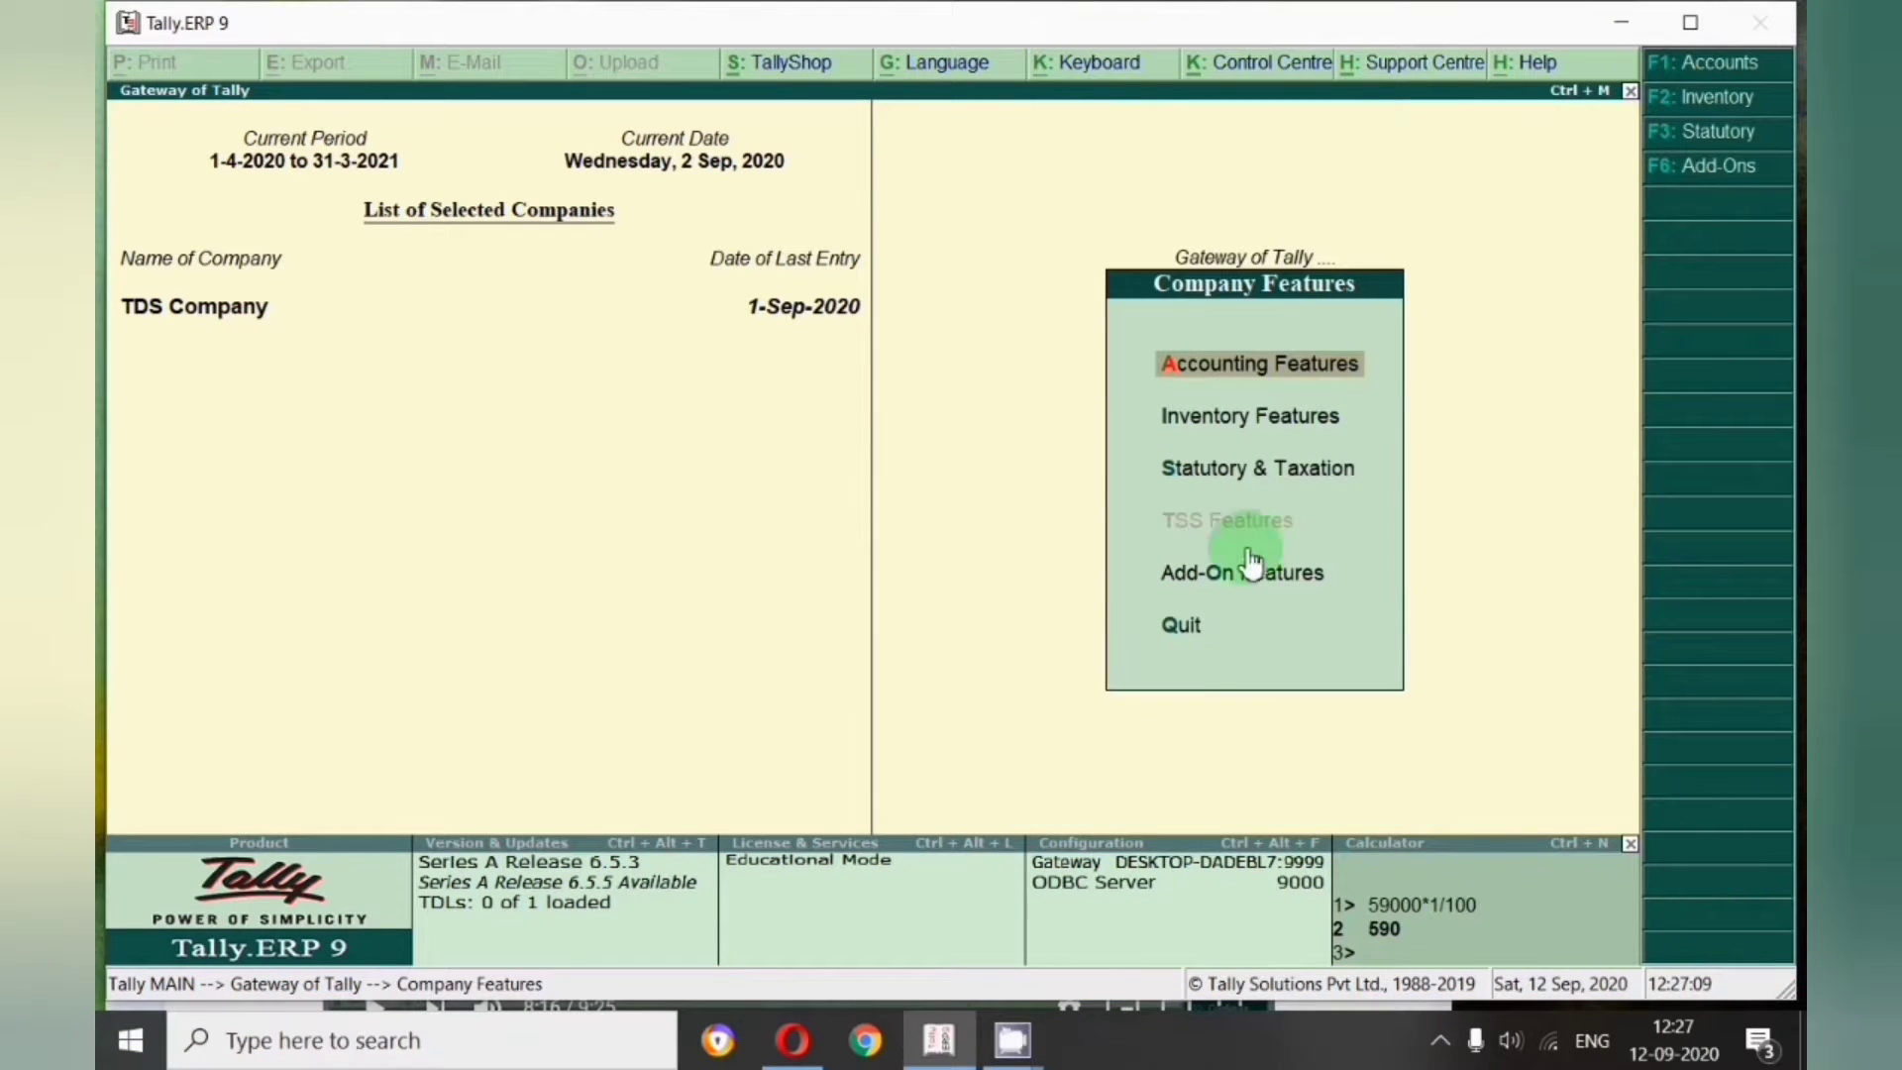
click(1218, 485)
click(1219, 486)
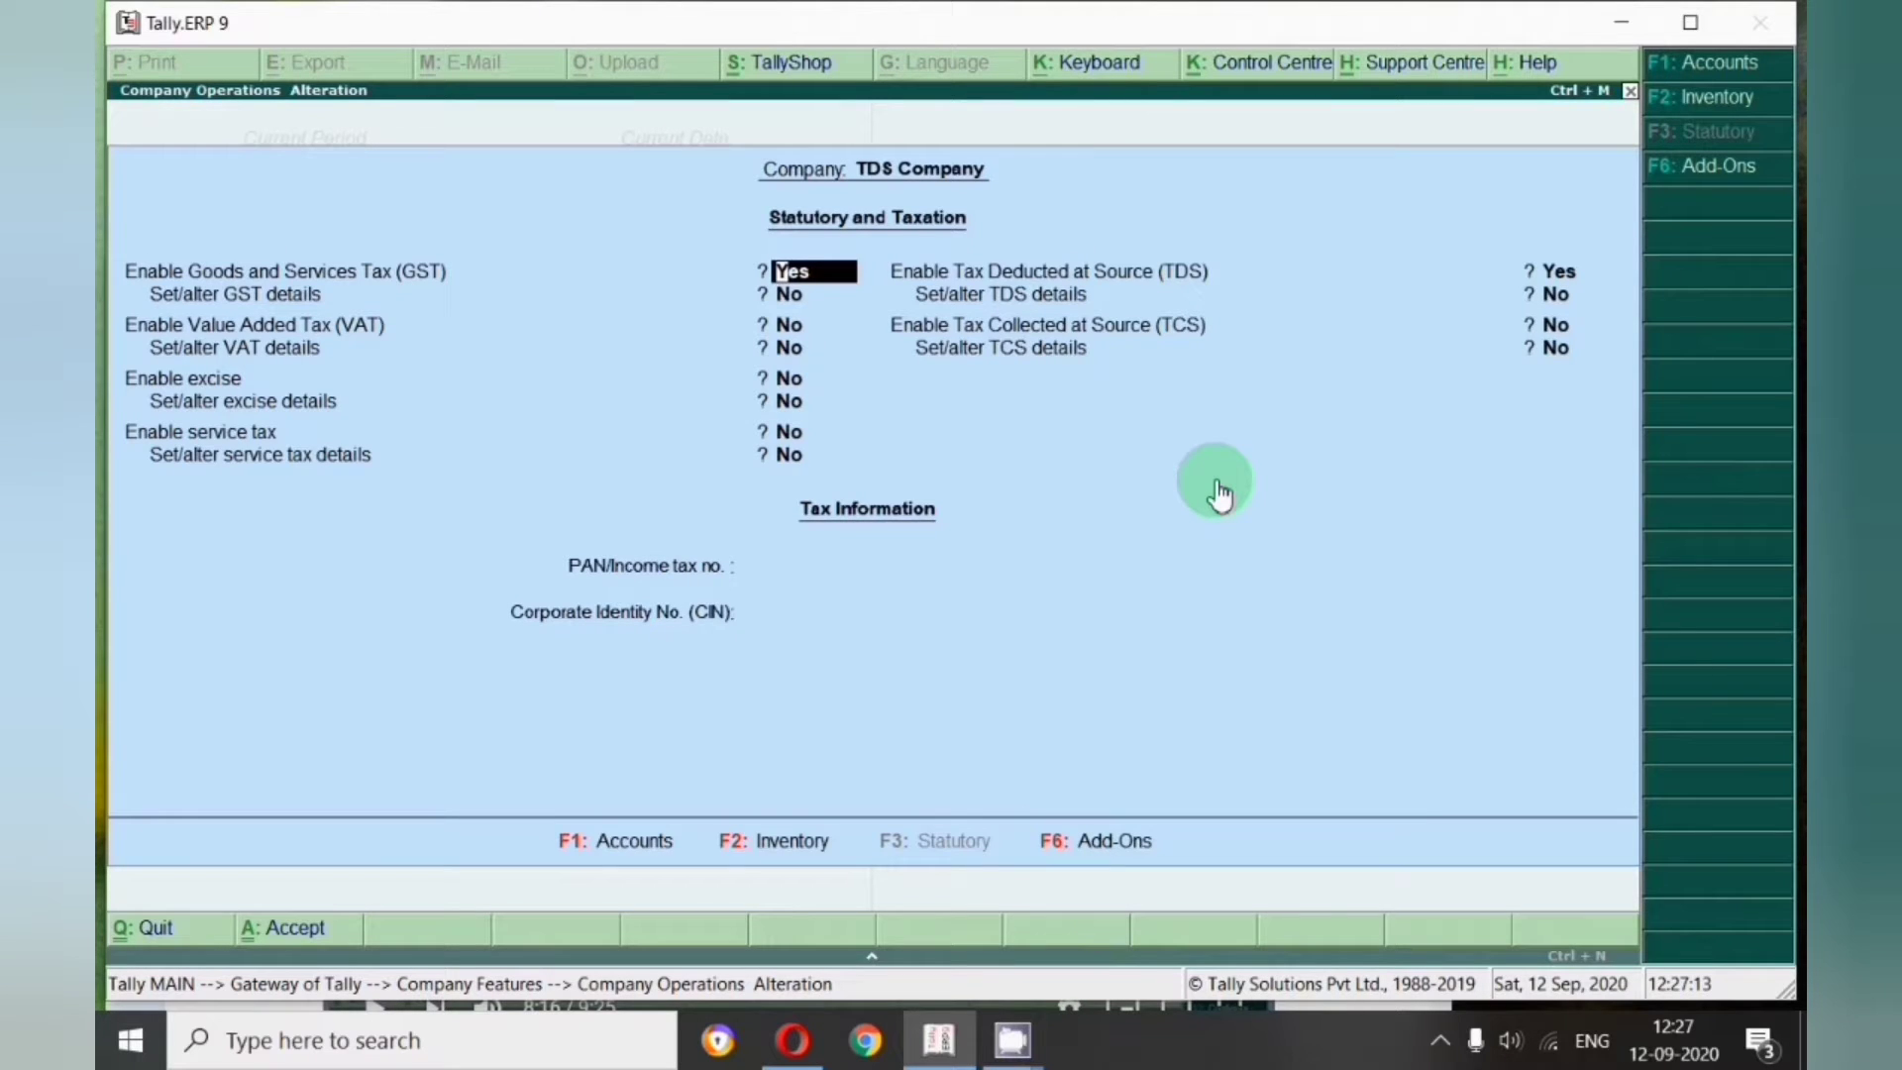
click(988, 295)
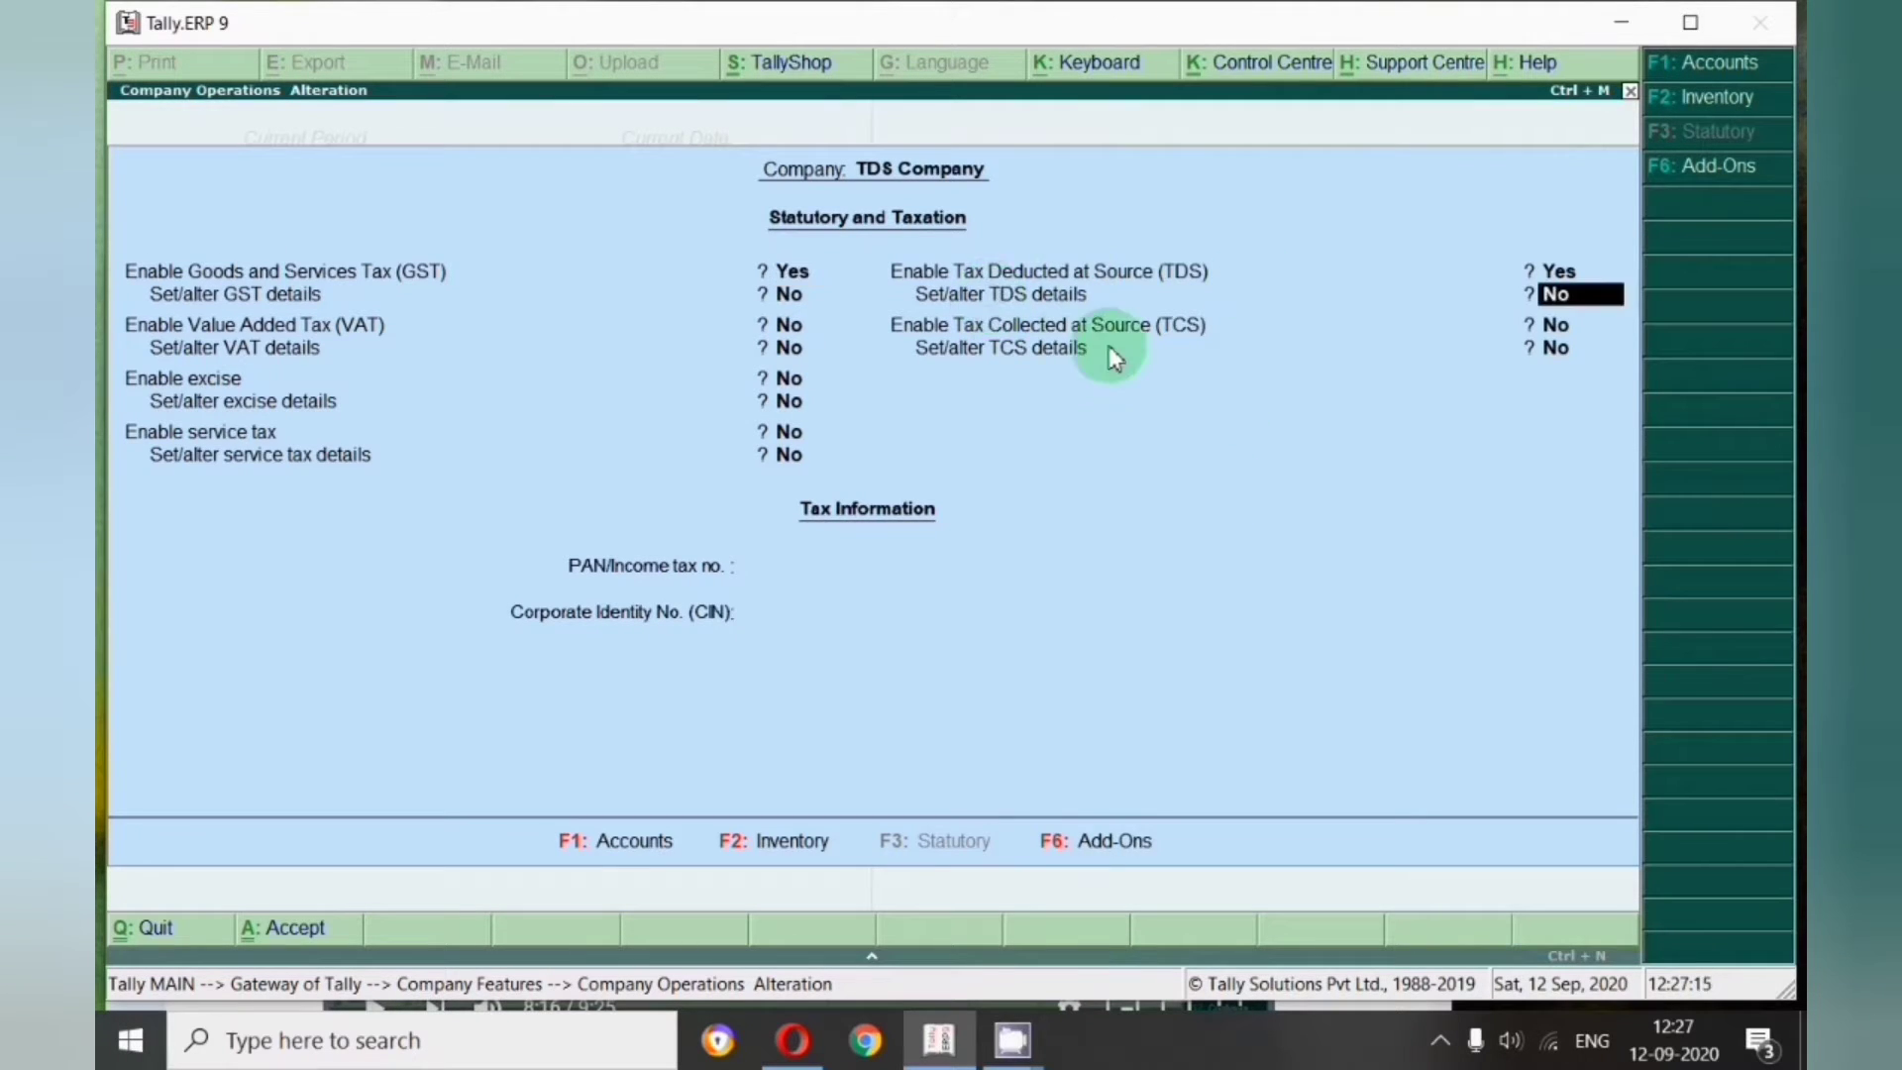
key(y)
key(Return)
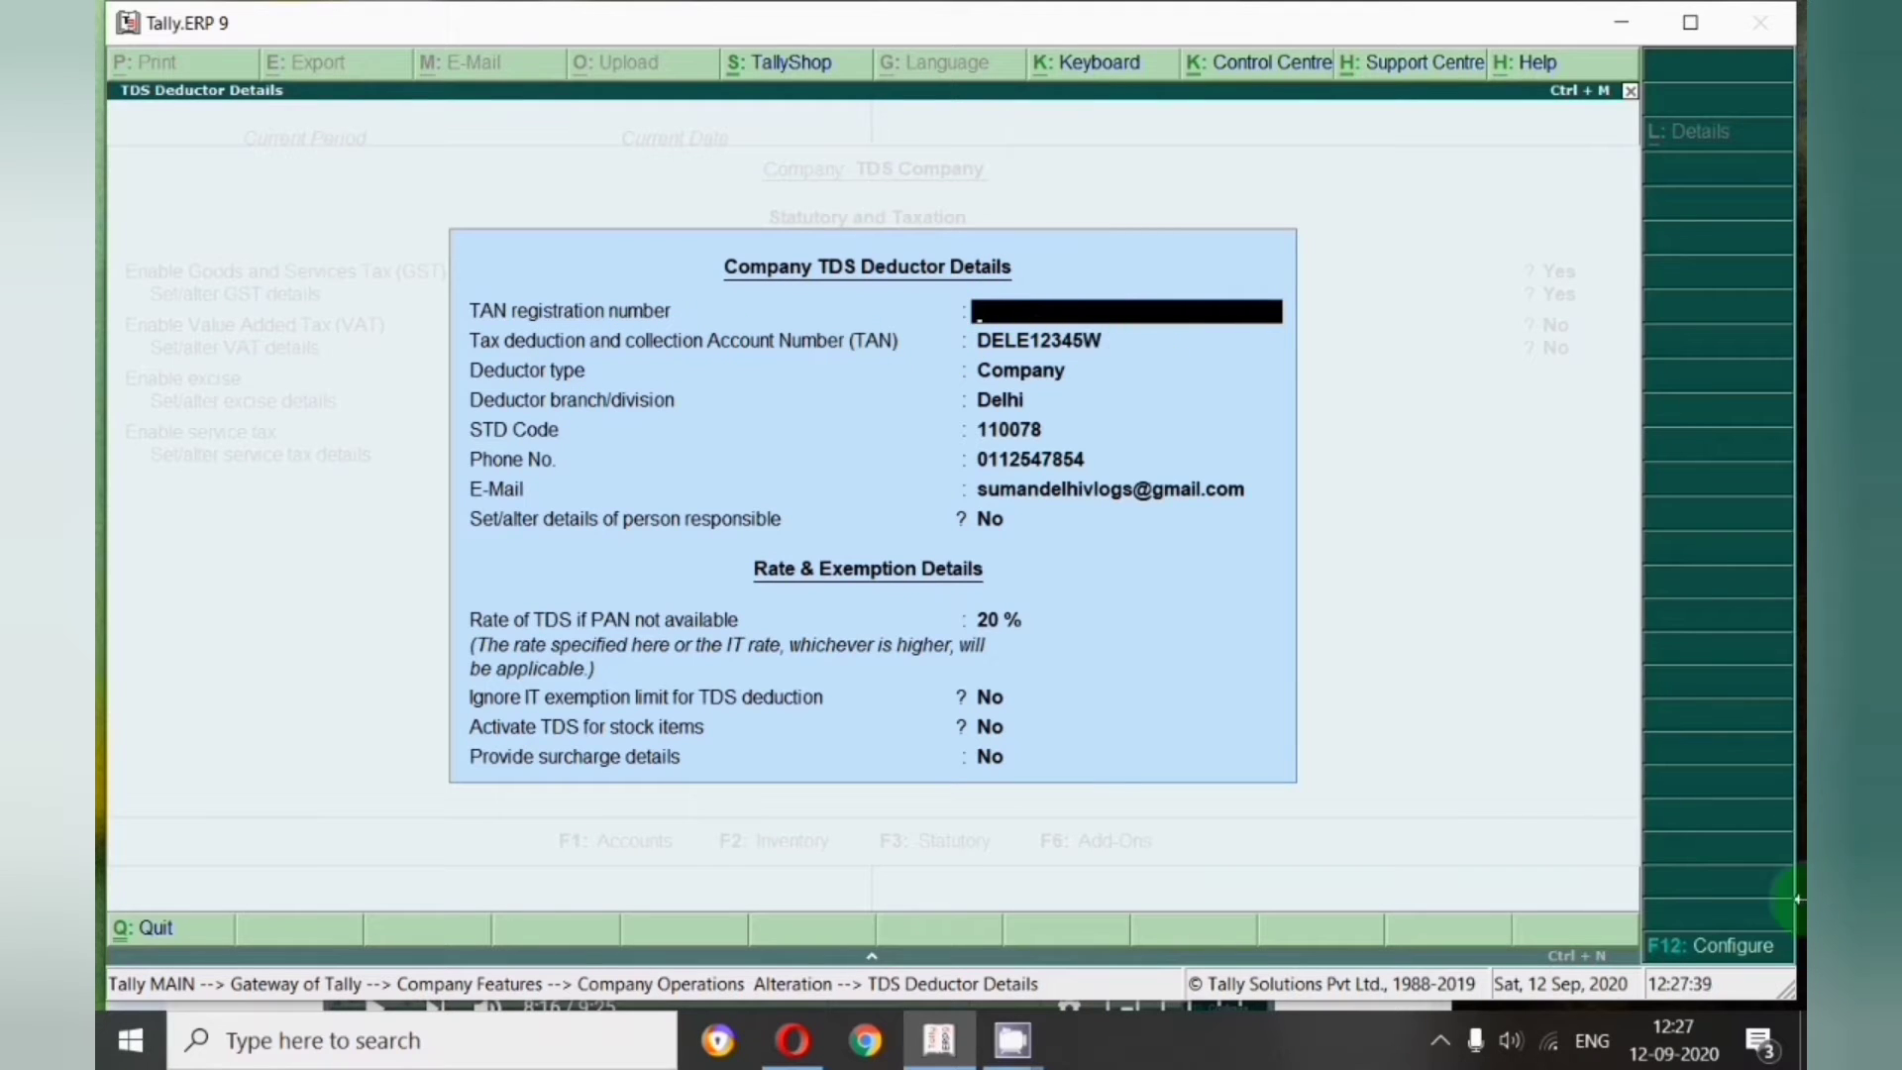
Step: Confirm the company's existing TDS deductor and contact details, keeping deductor type Company and branch Delhi
key(Return)
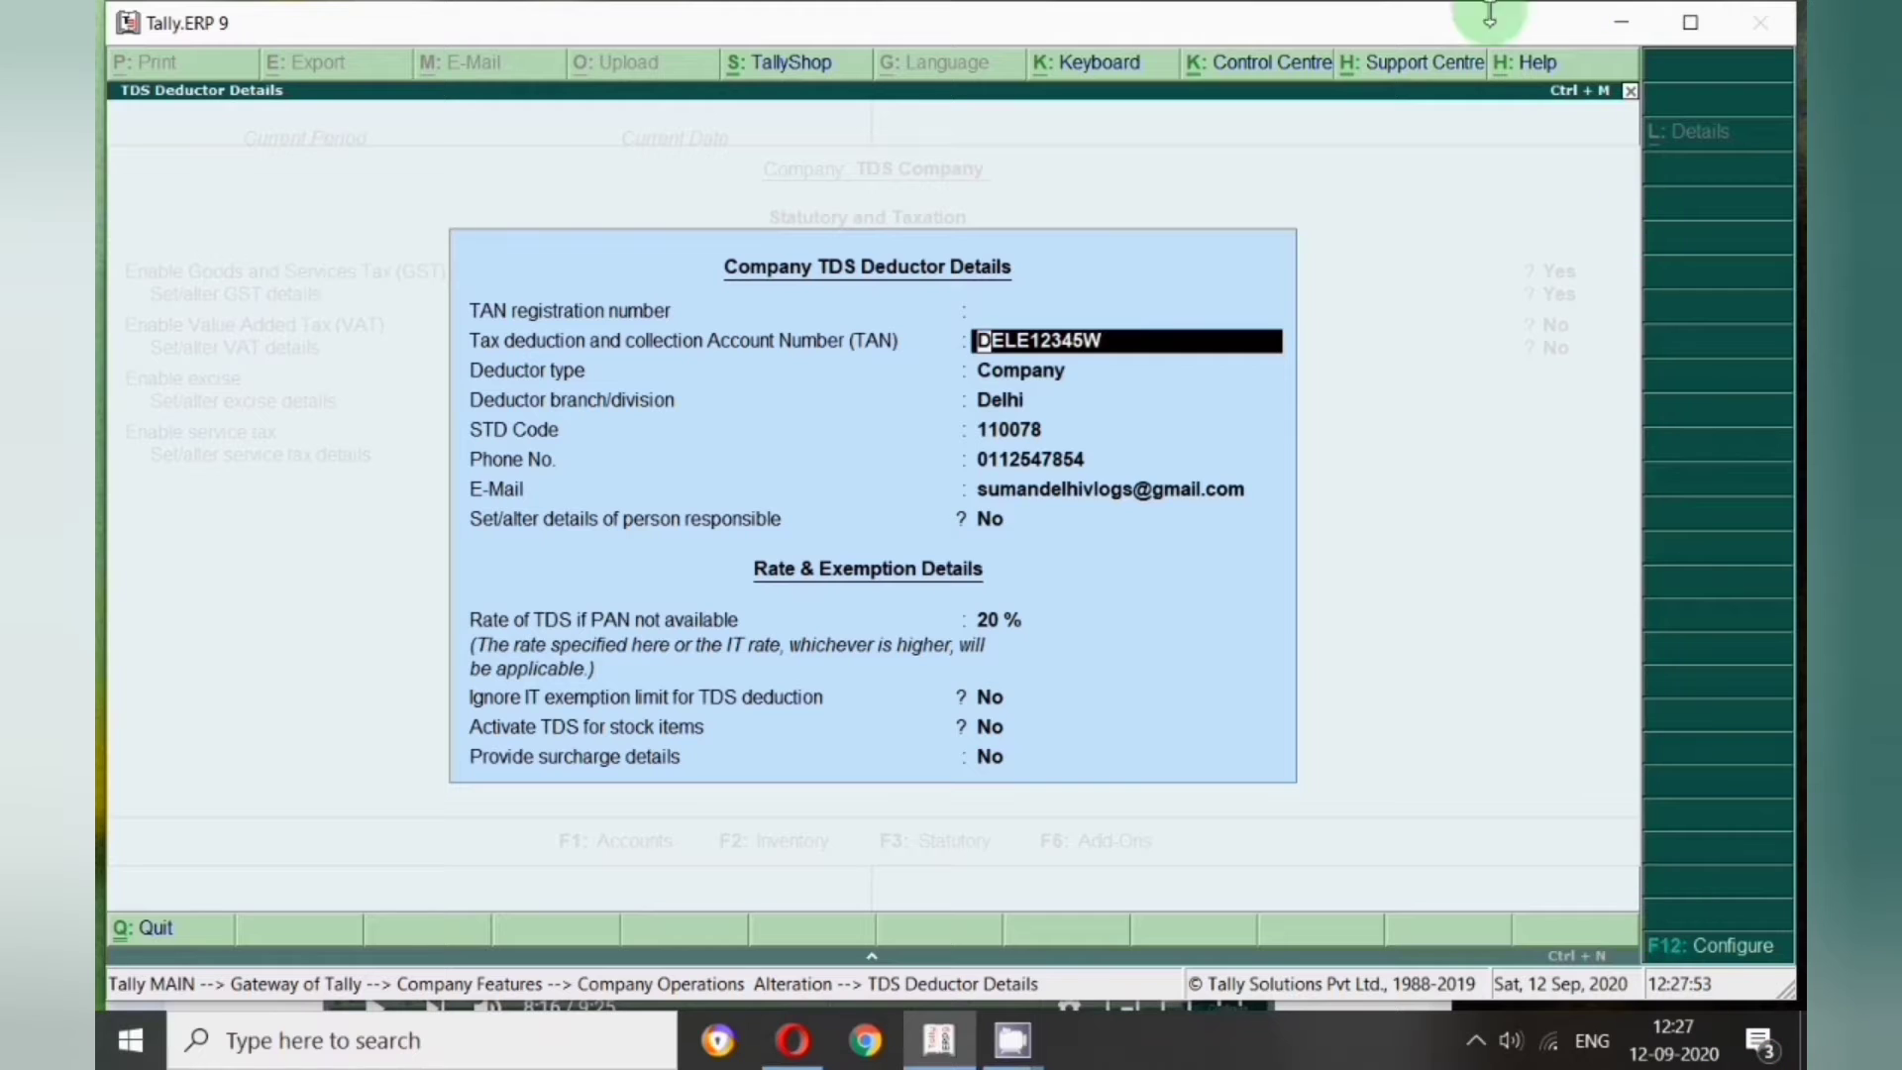
key(Return)
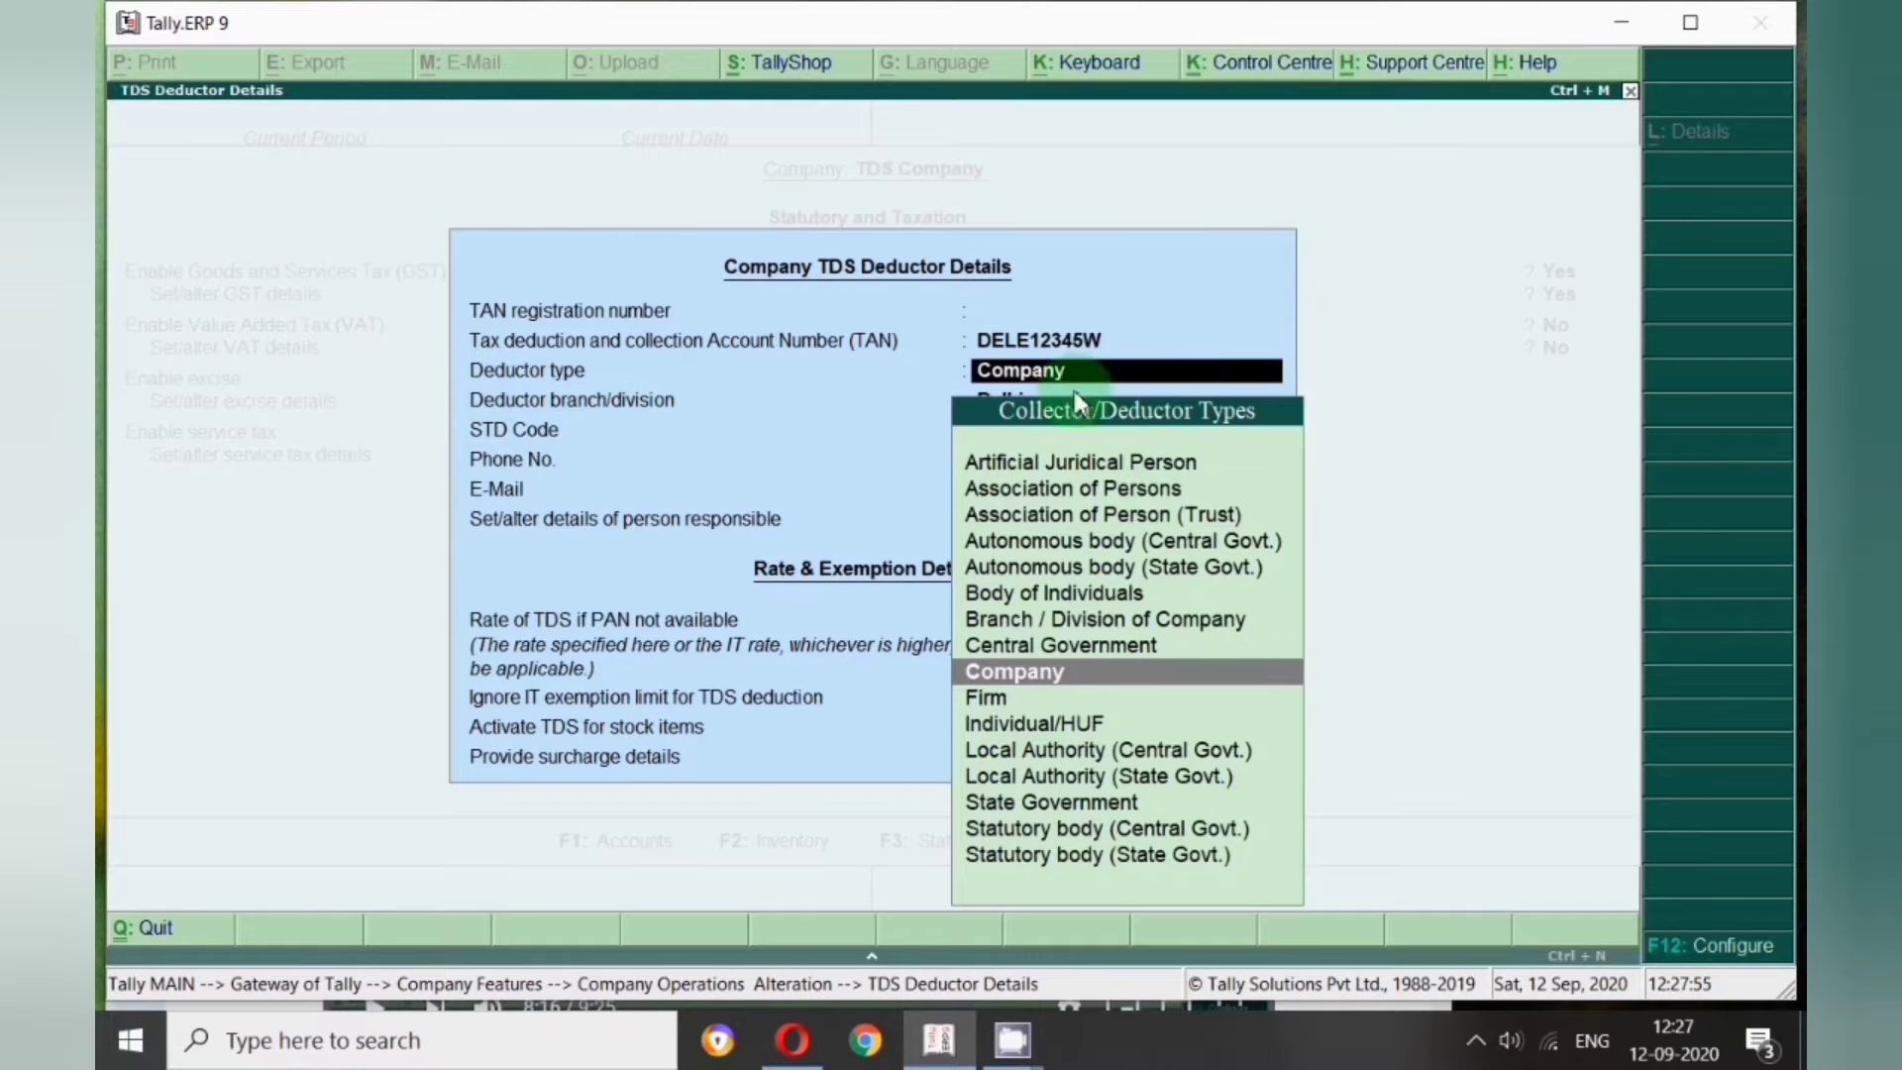
key(Return)
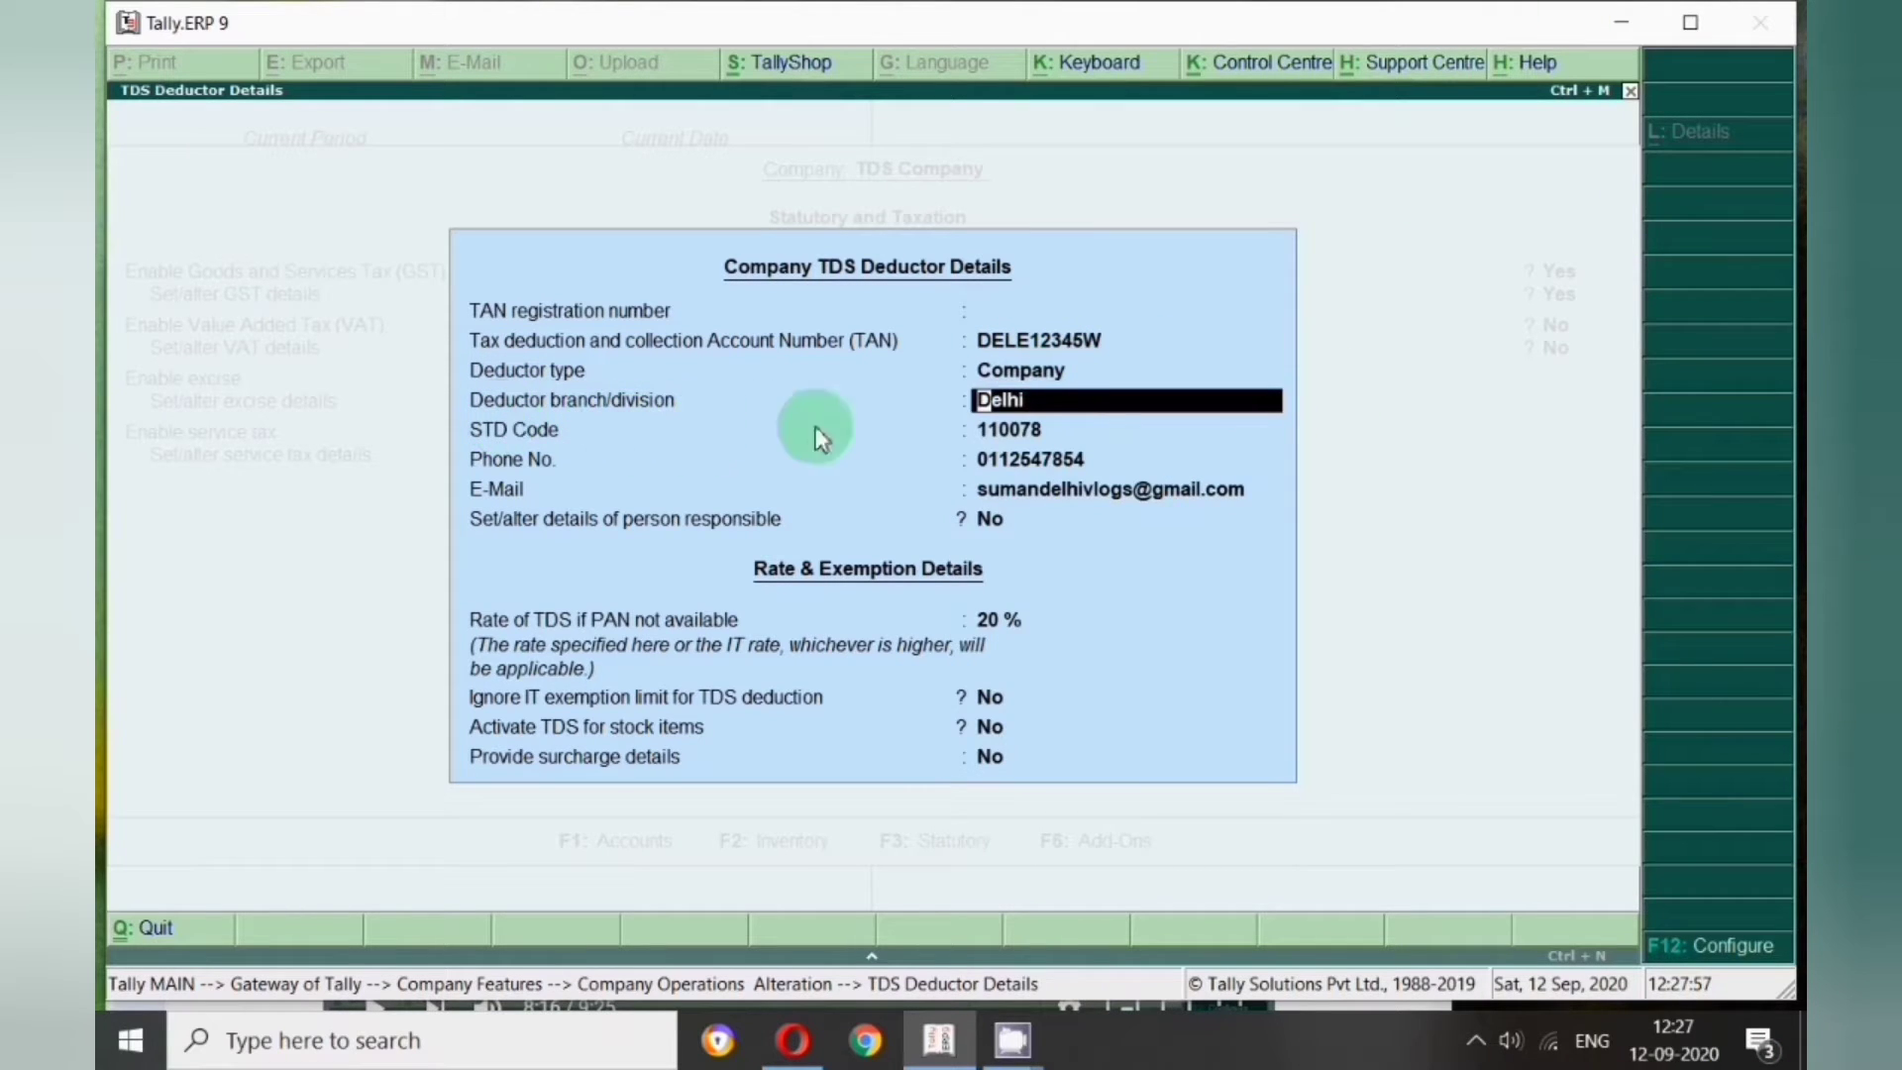
key(Return)
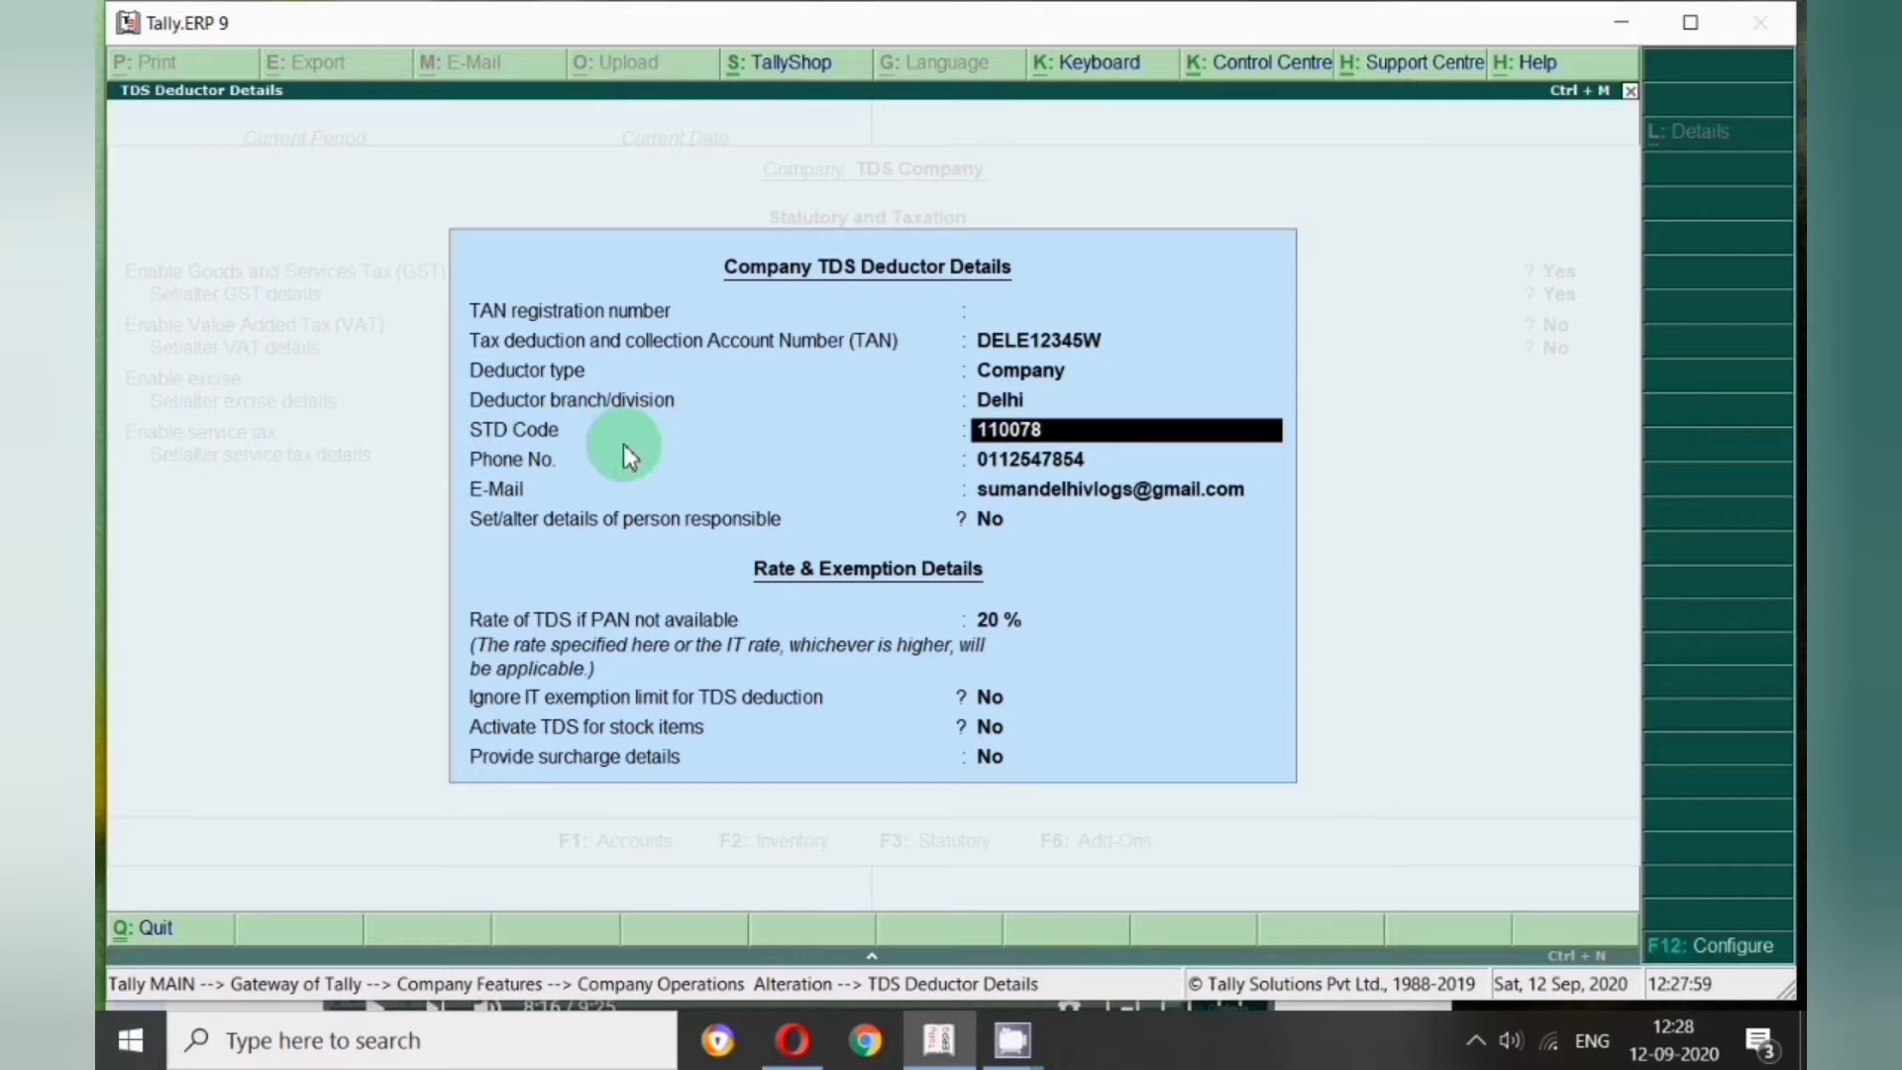
key(Return)
key(Return)
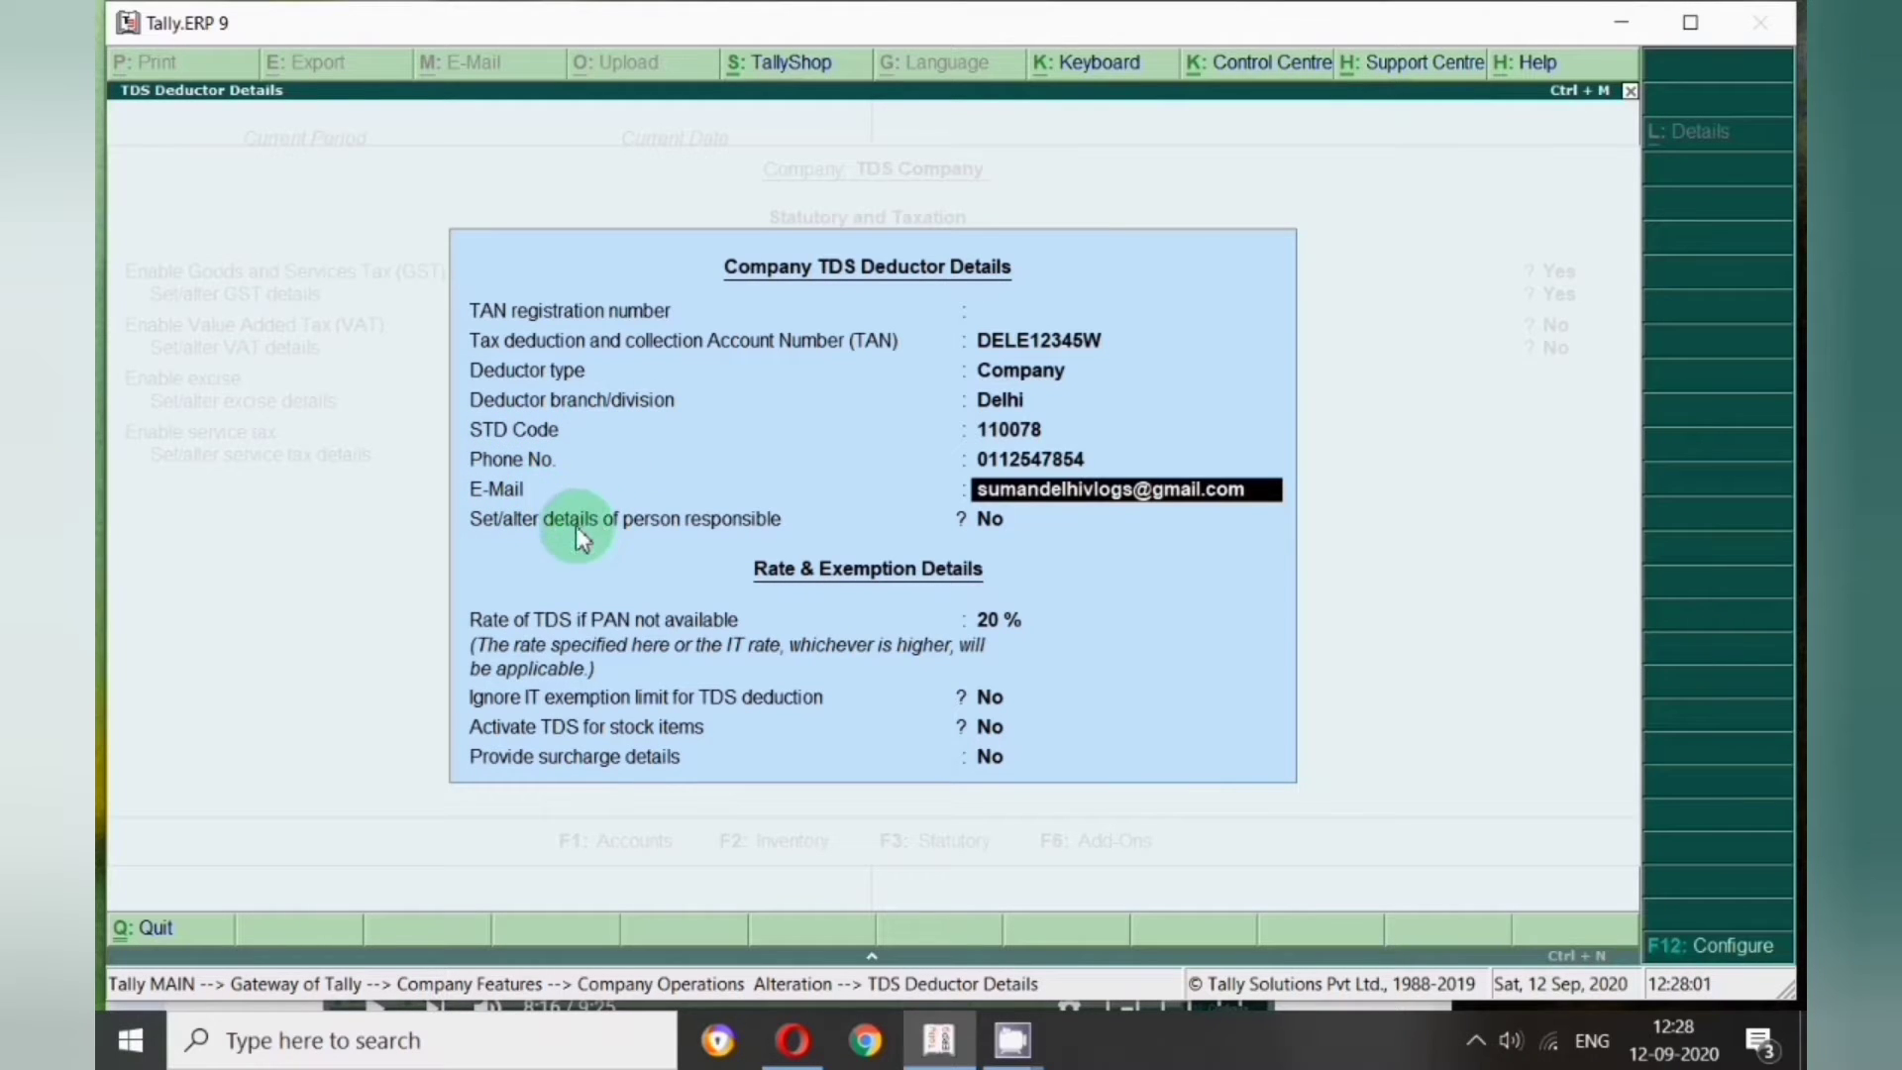
key(Return)
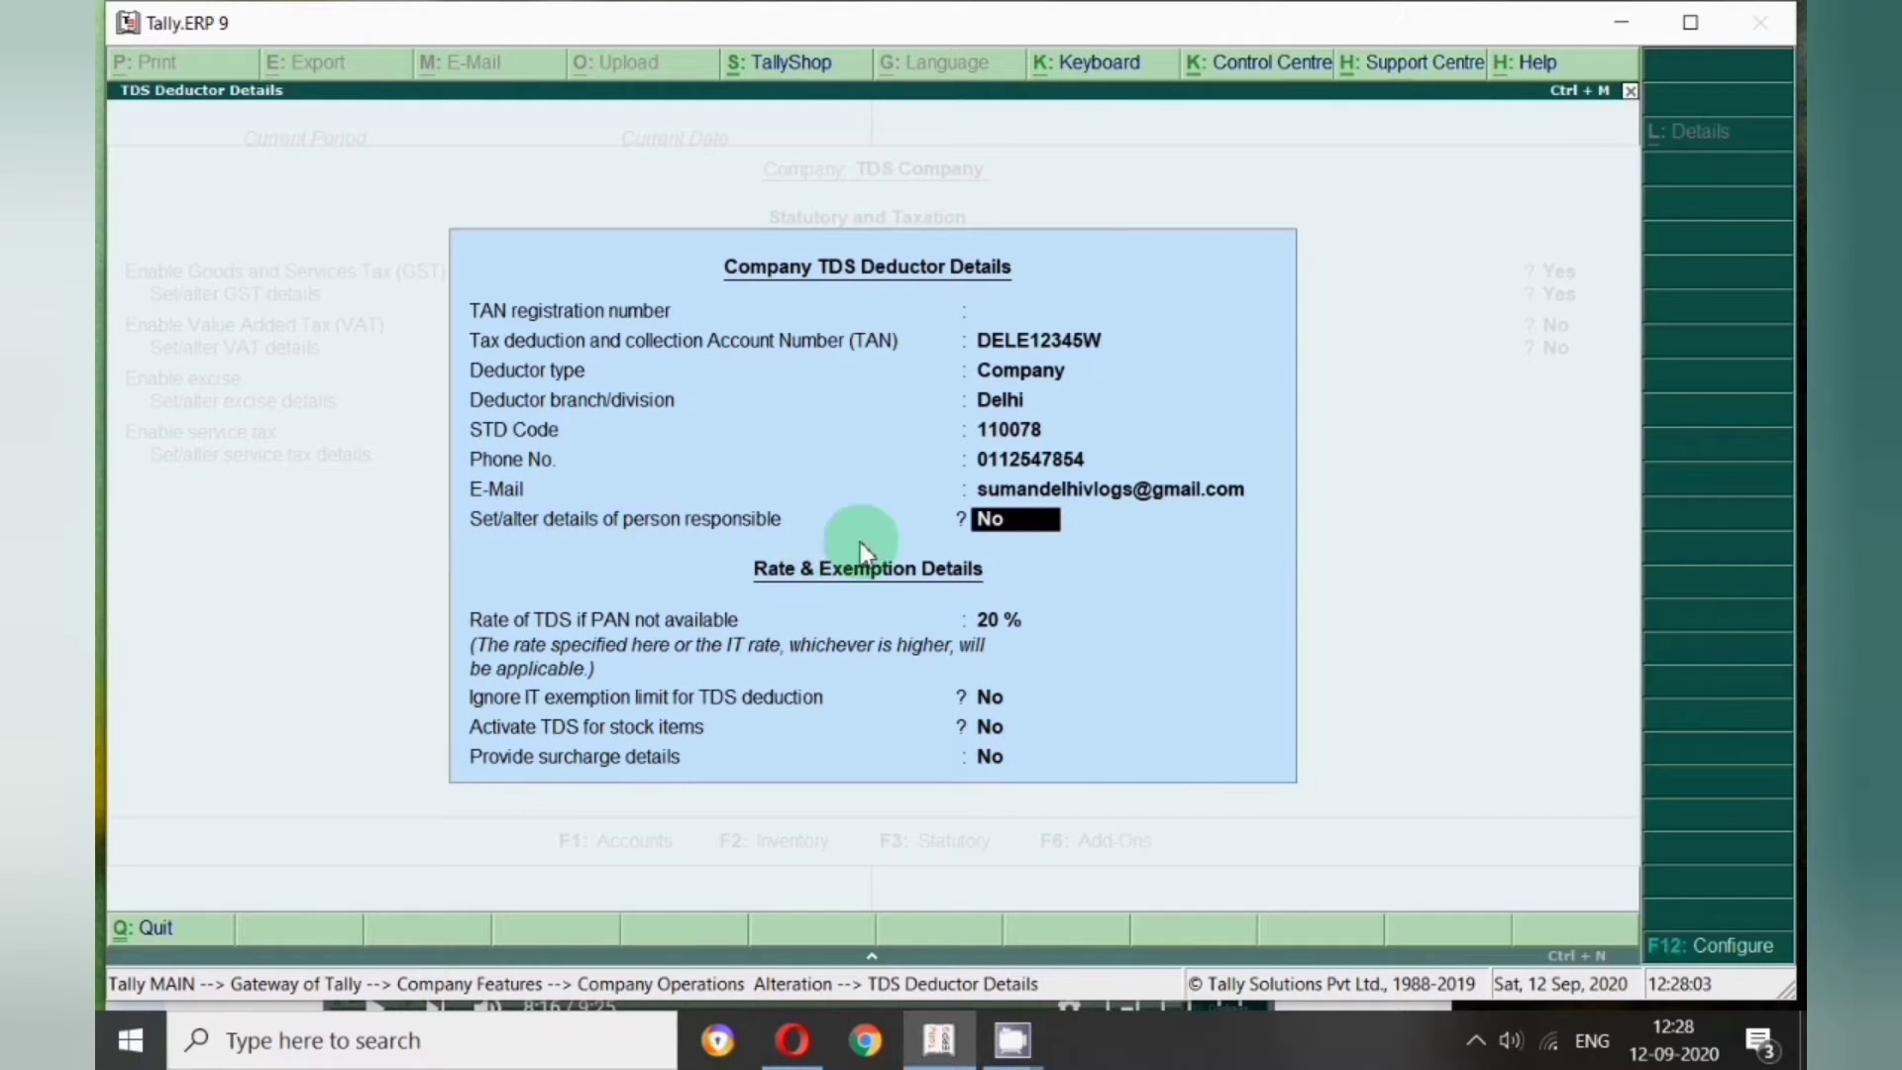
Step: Set the option to alter the responsible person's details to Yes and accept the existing entries, keeping designation Accountant and state Delhi
text(y)
key(Return)
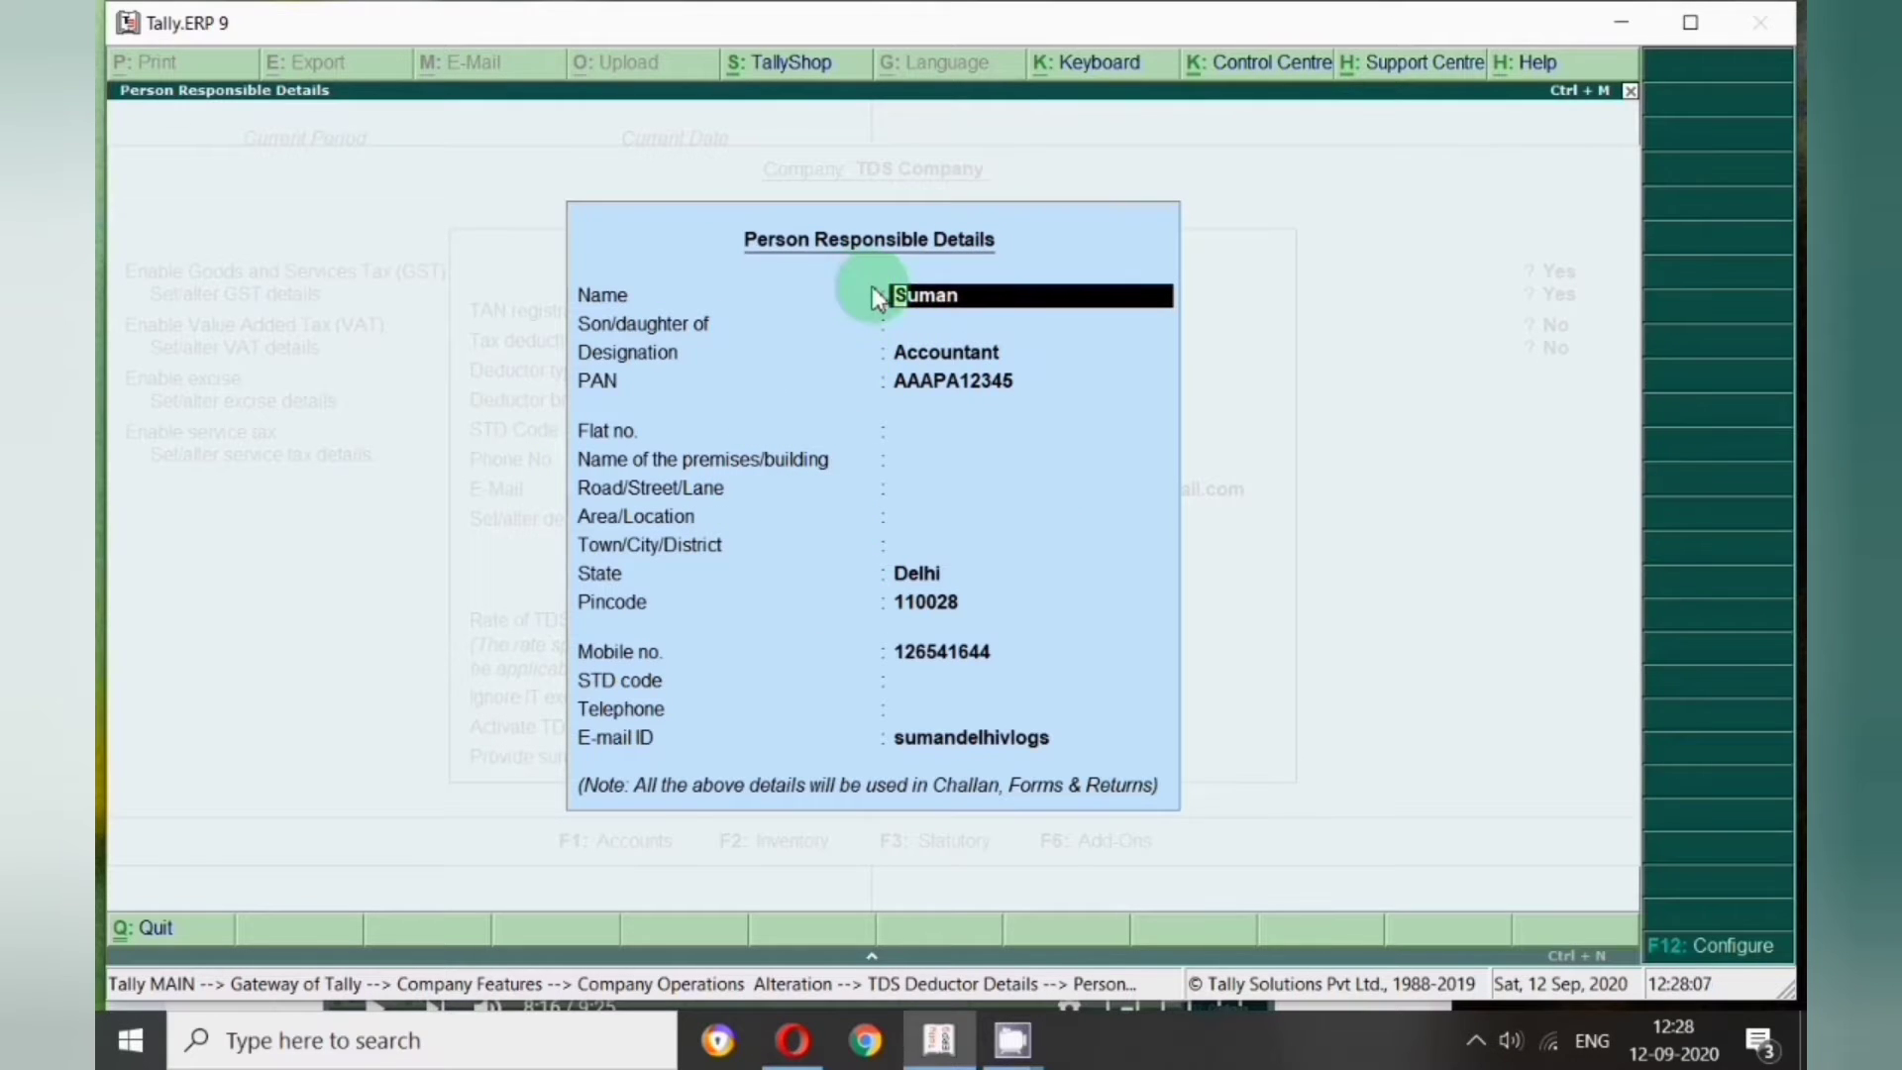
key(Return)
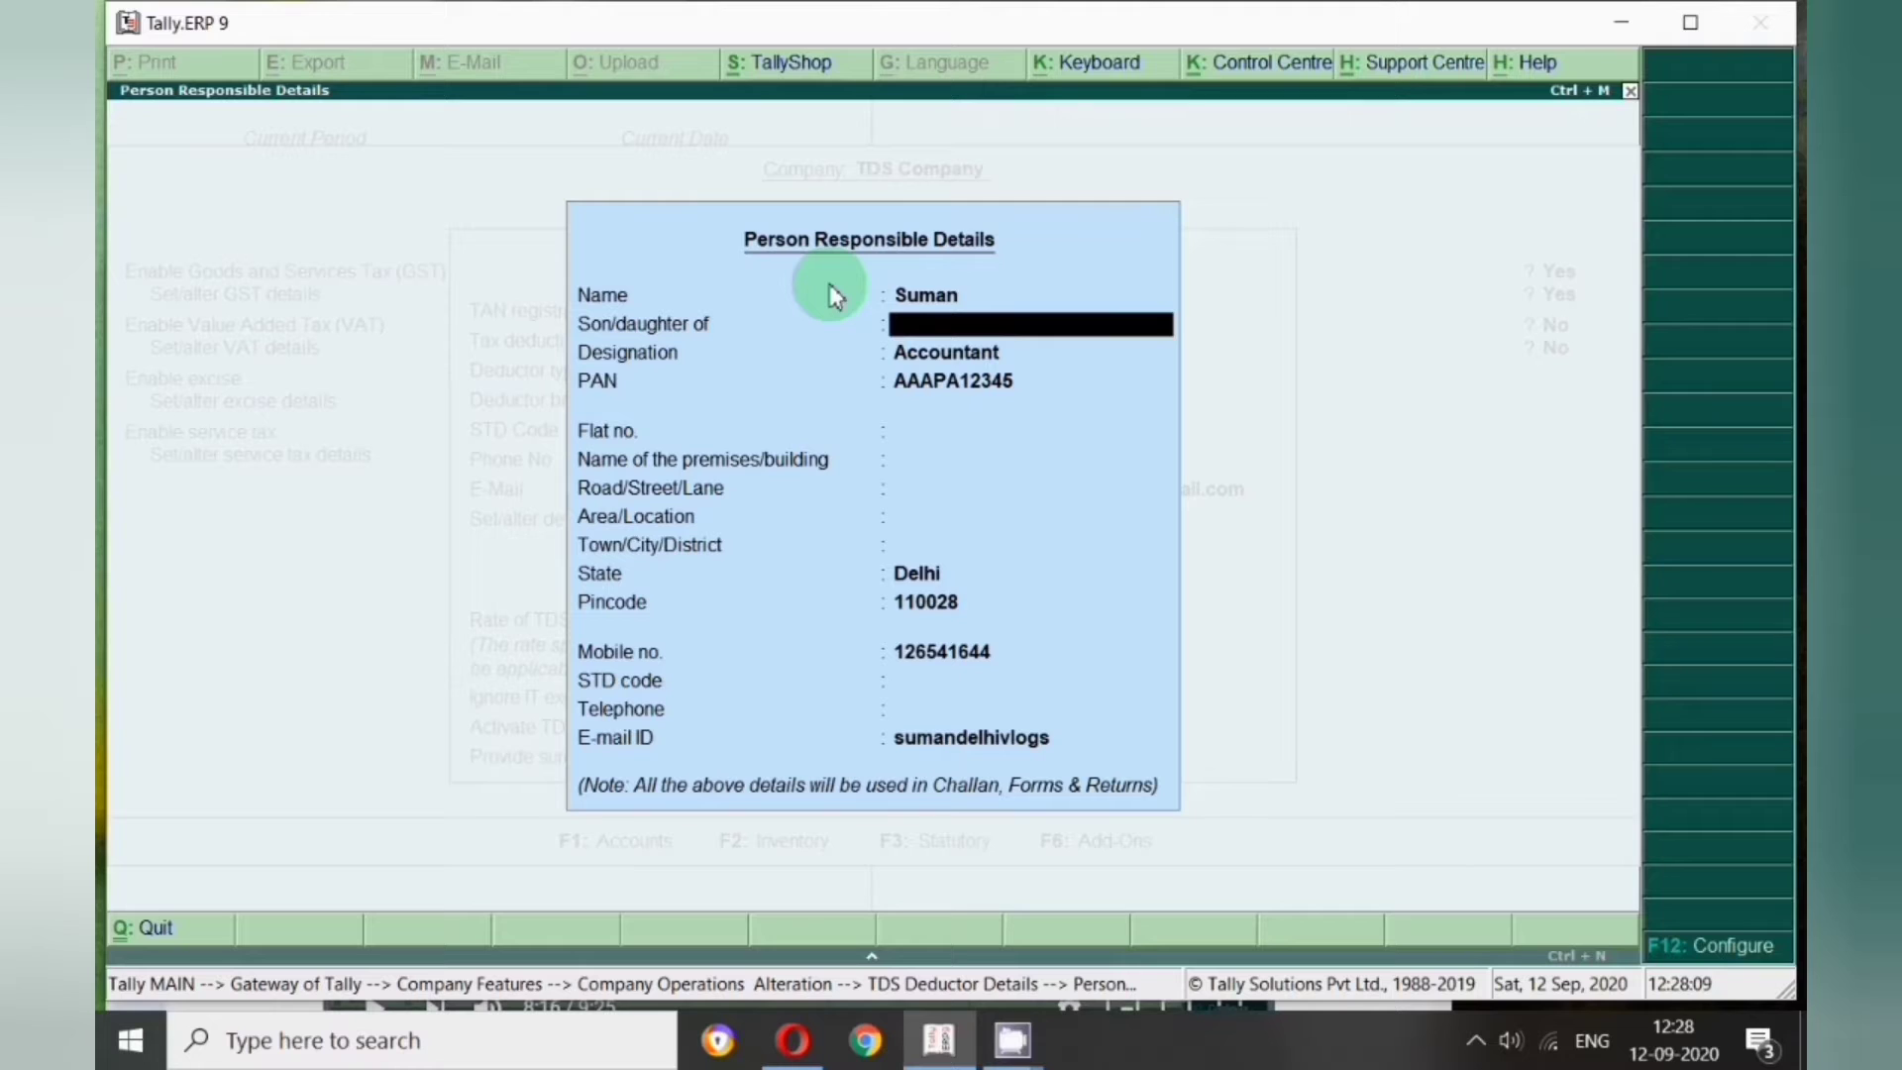
key(Return)
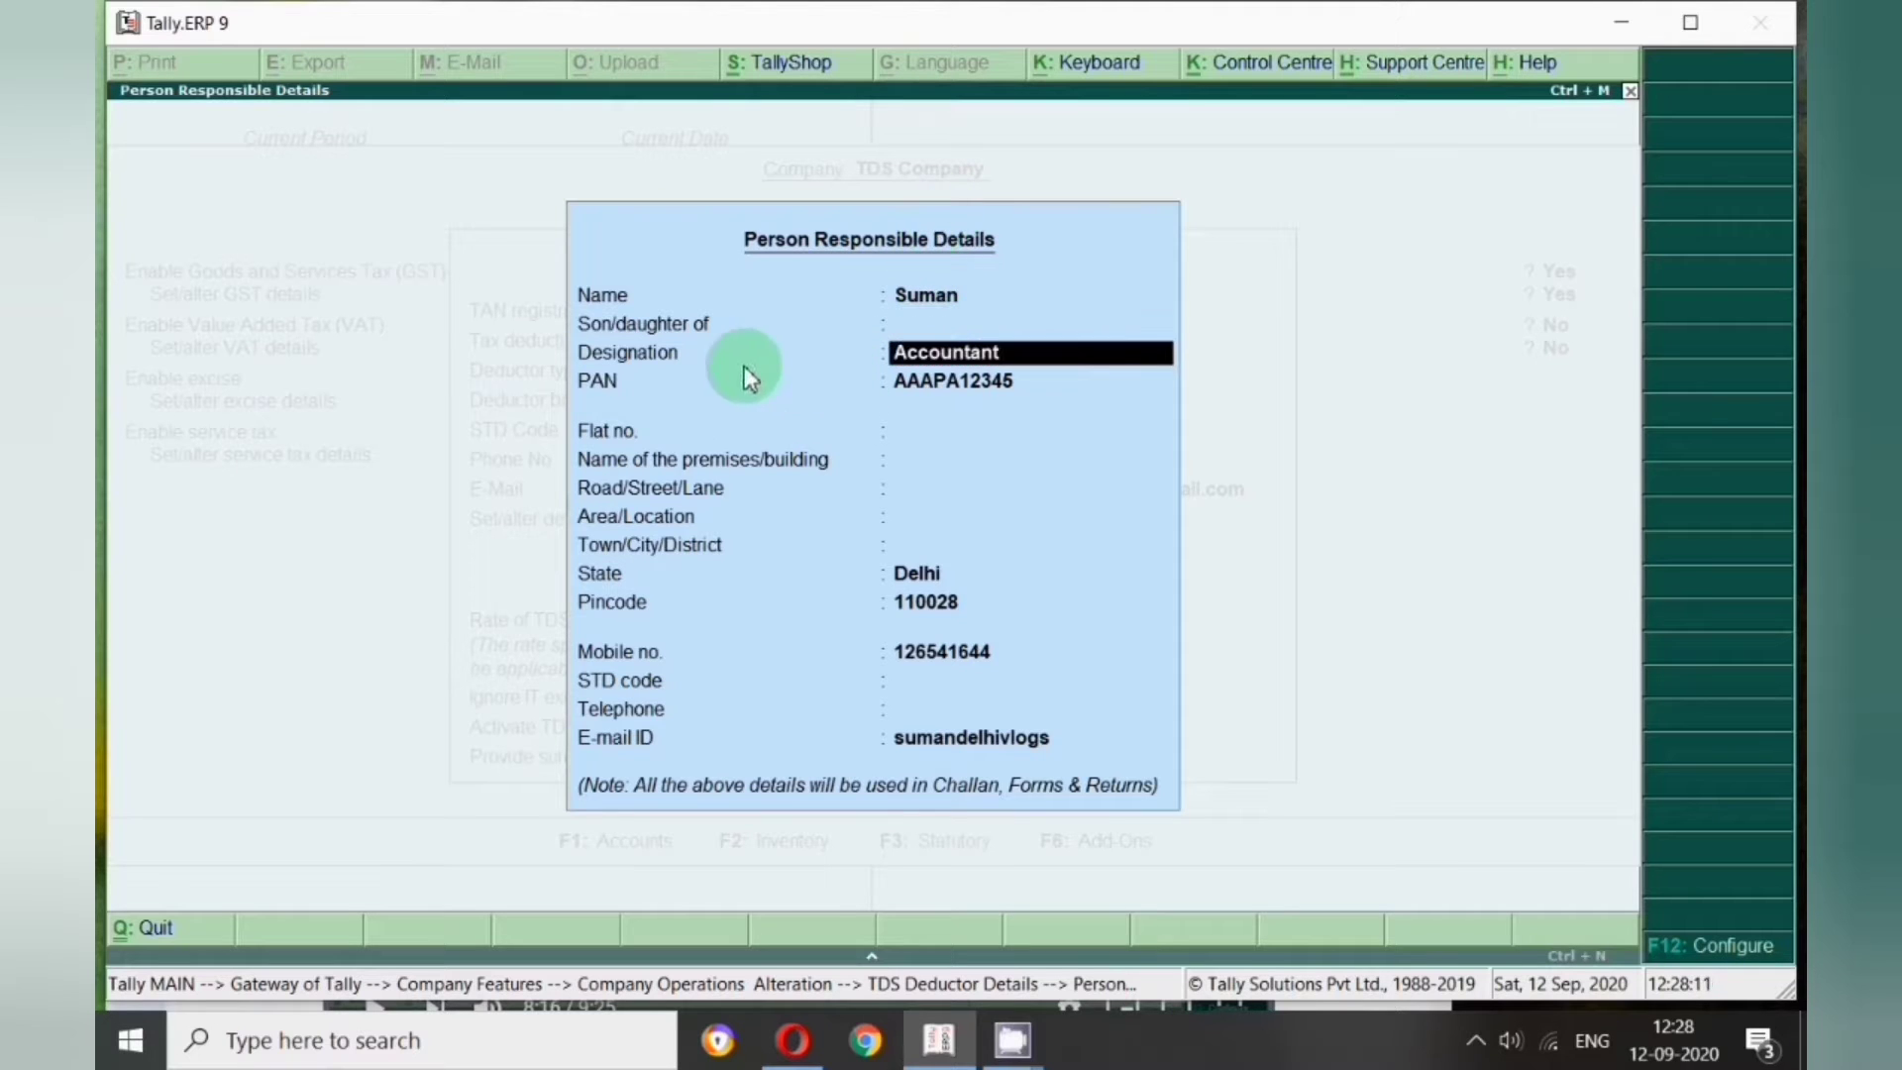
key(Return)
key(Return)
key(Return)
key(Return)
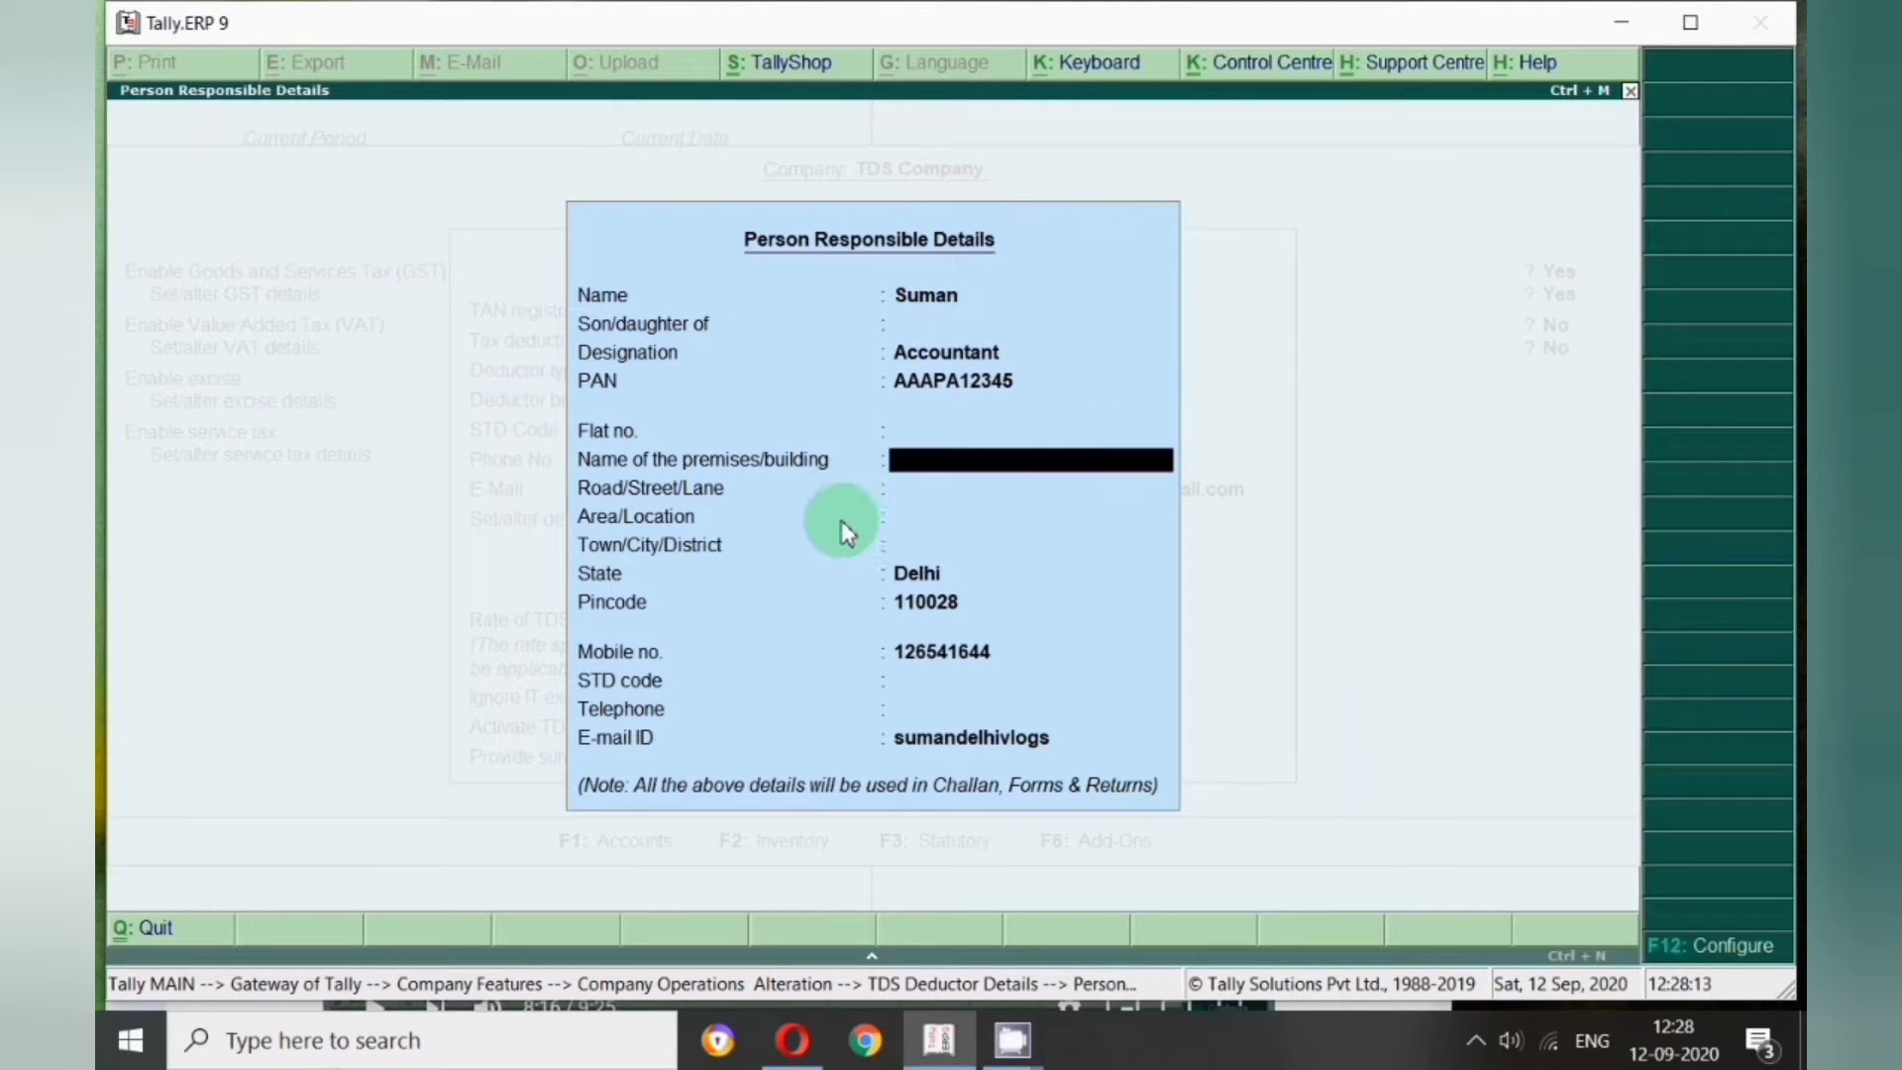
key(Return)
key(Return)
key(Return)
key(Return)
key(Return)
key(Return)
key(Return)
key(Return)
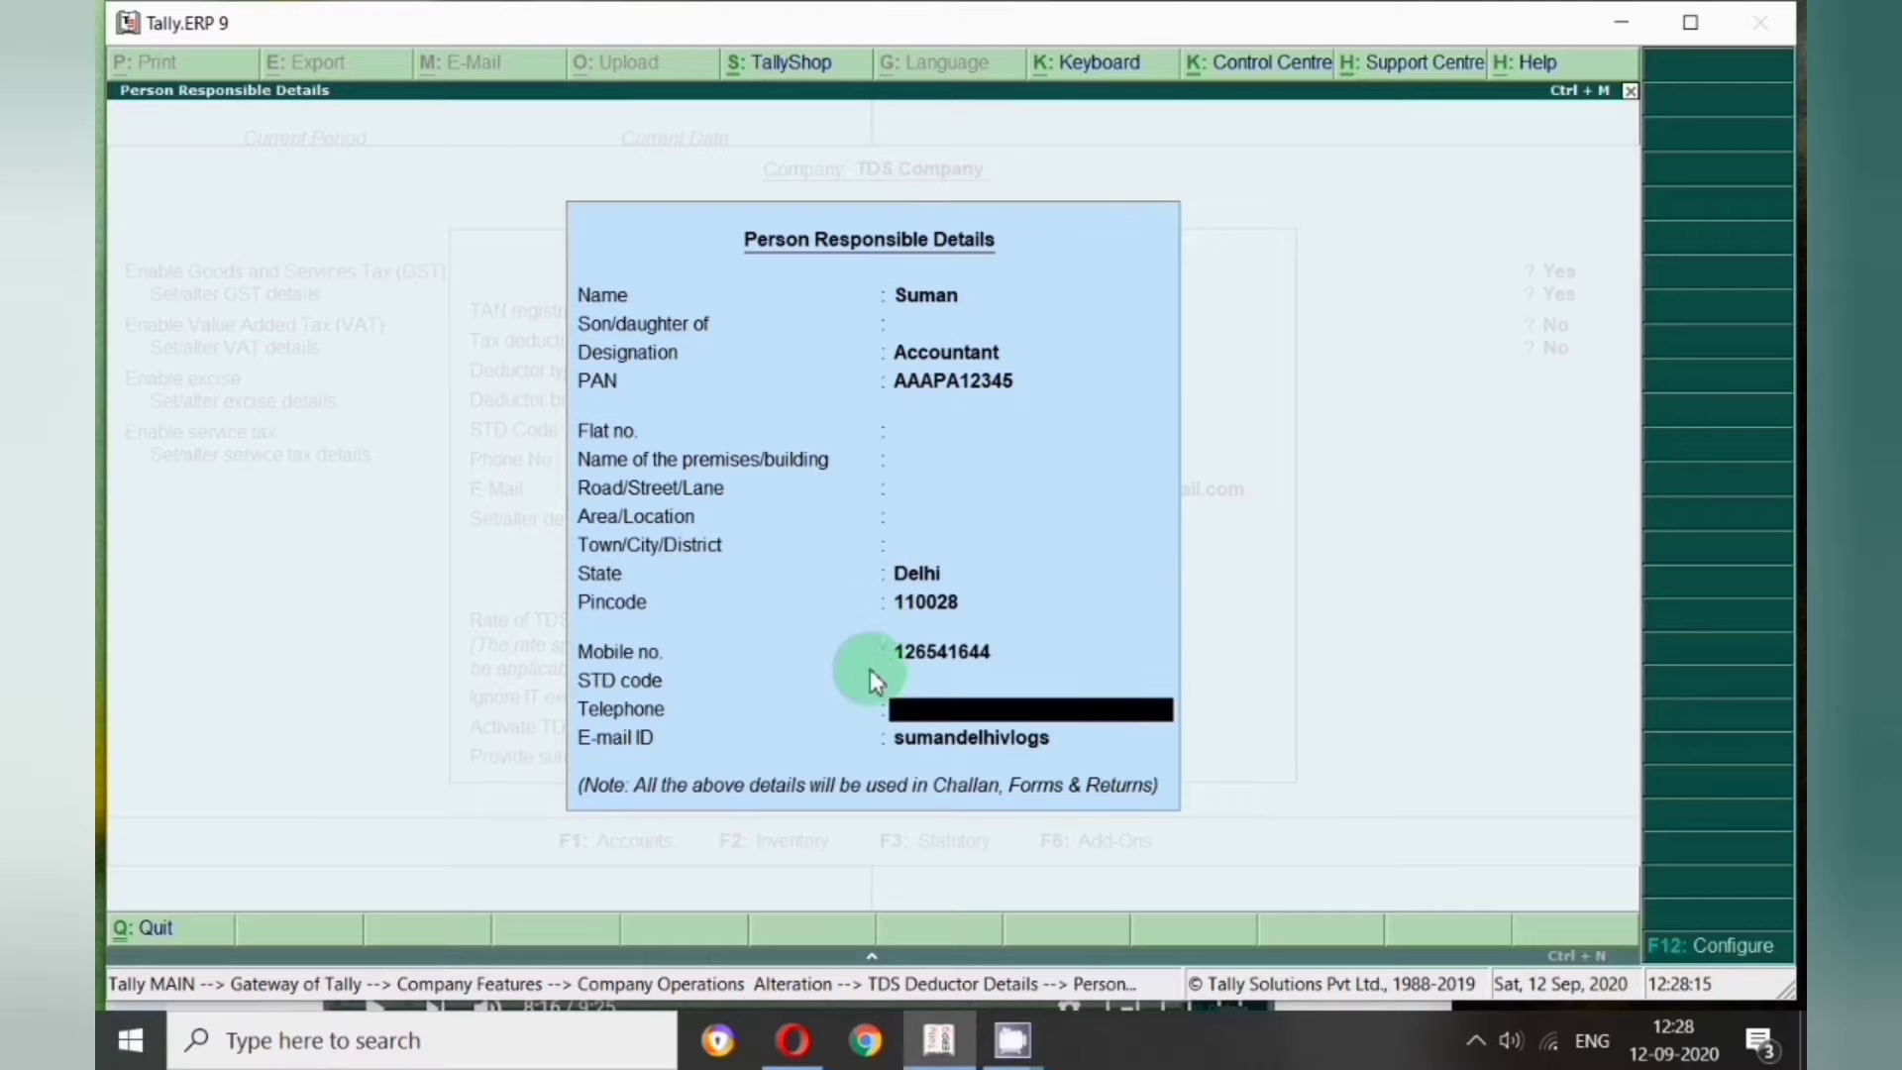
key(Return)
key(Return)
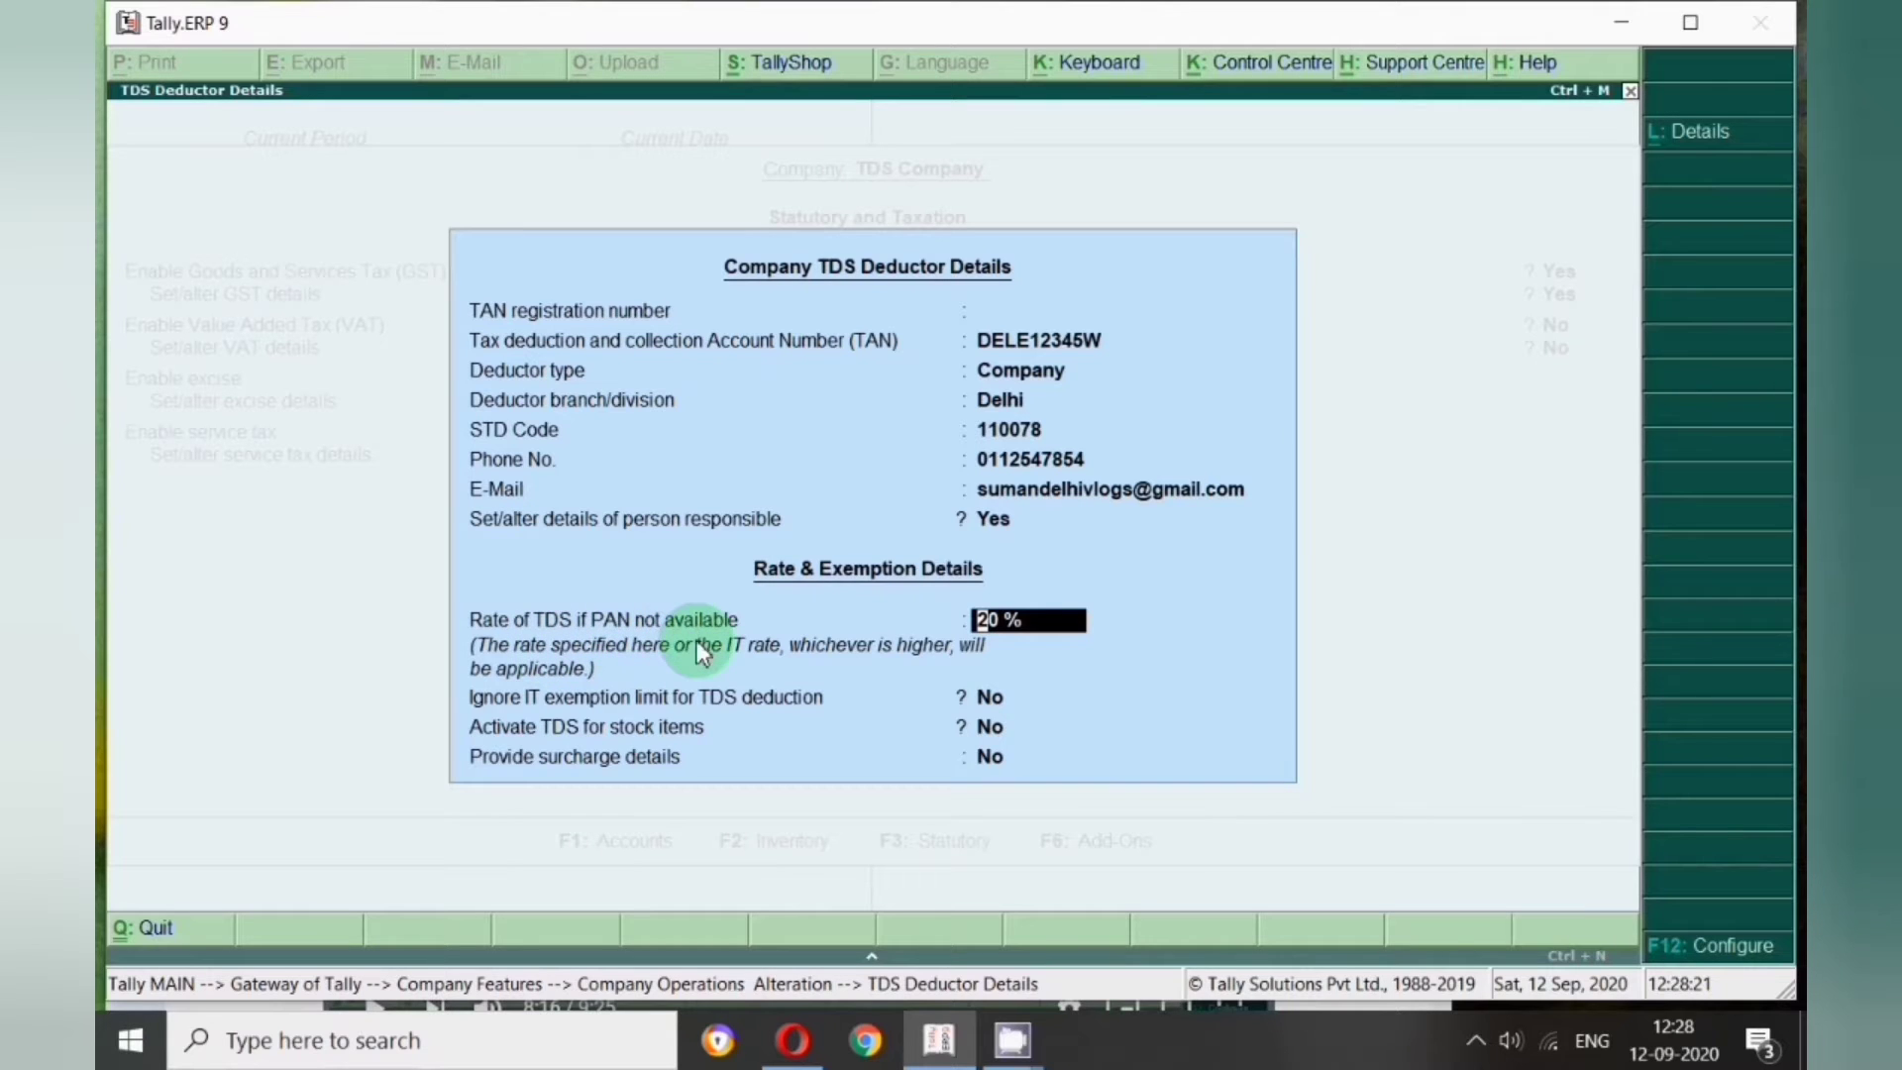
Step: Keep the 20 % rate for missing PAN and No for the exemption, stock item and surcharge options, and save the statutory features
key(Return)
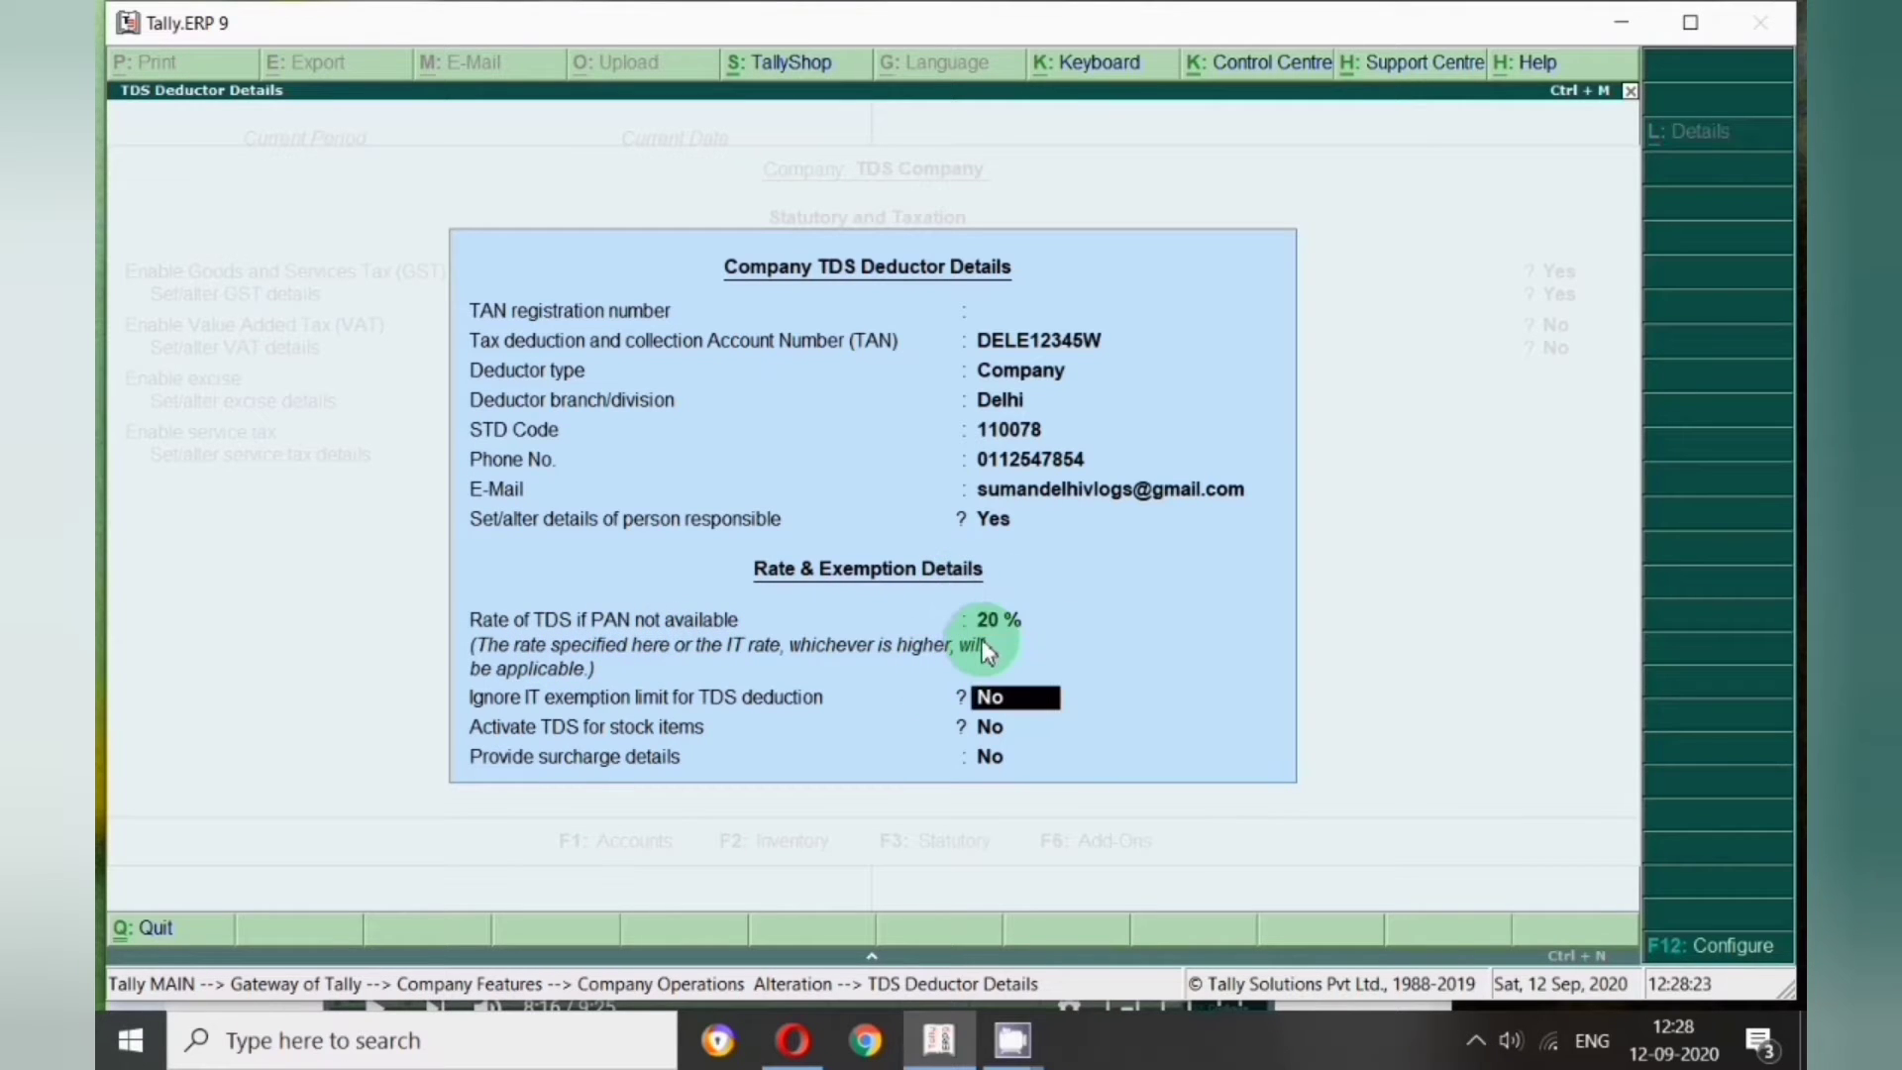
key(Return)
key(Return)
key(Return)
key(Return)
key(Return)
key(Return)
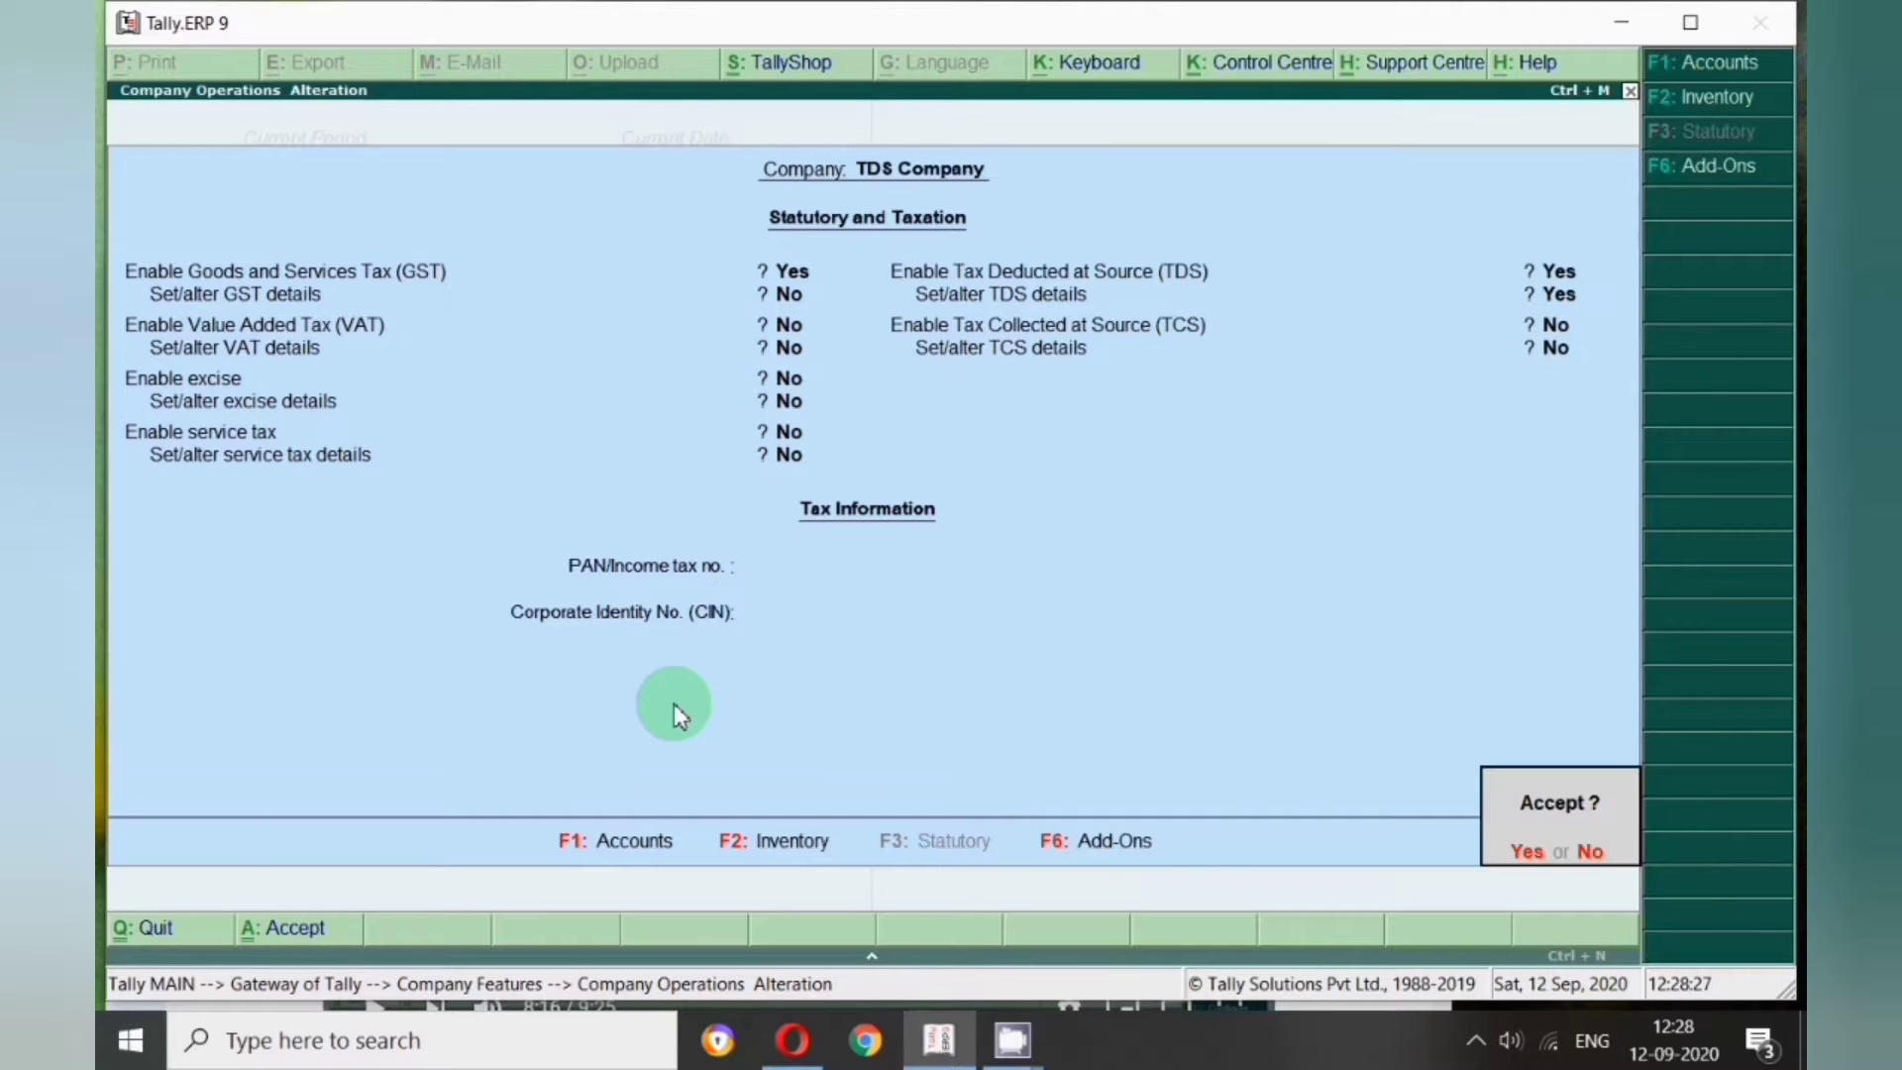
key(Return)
key(Escape)
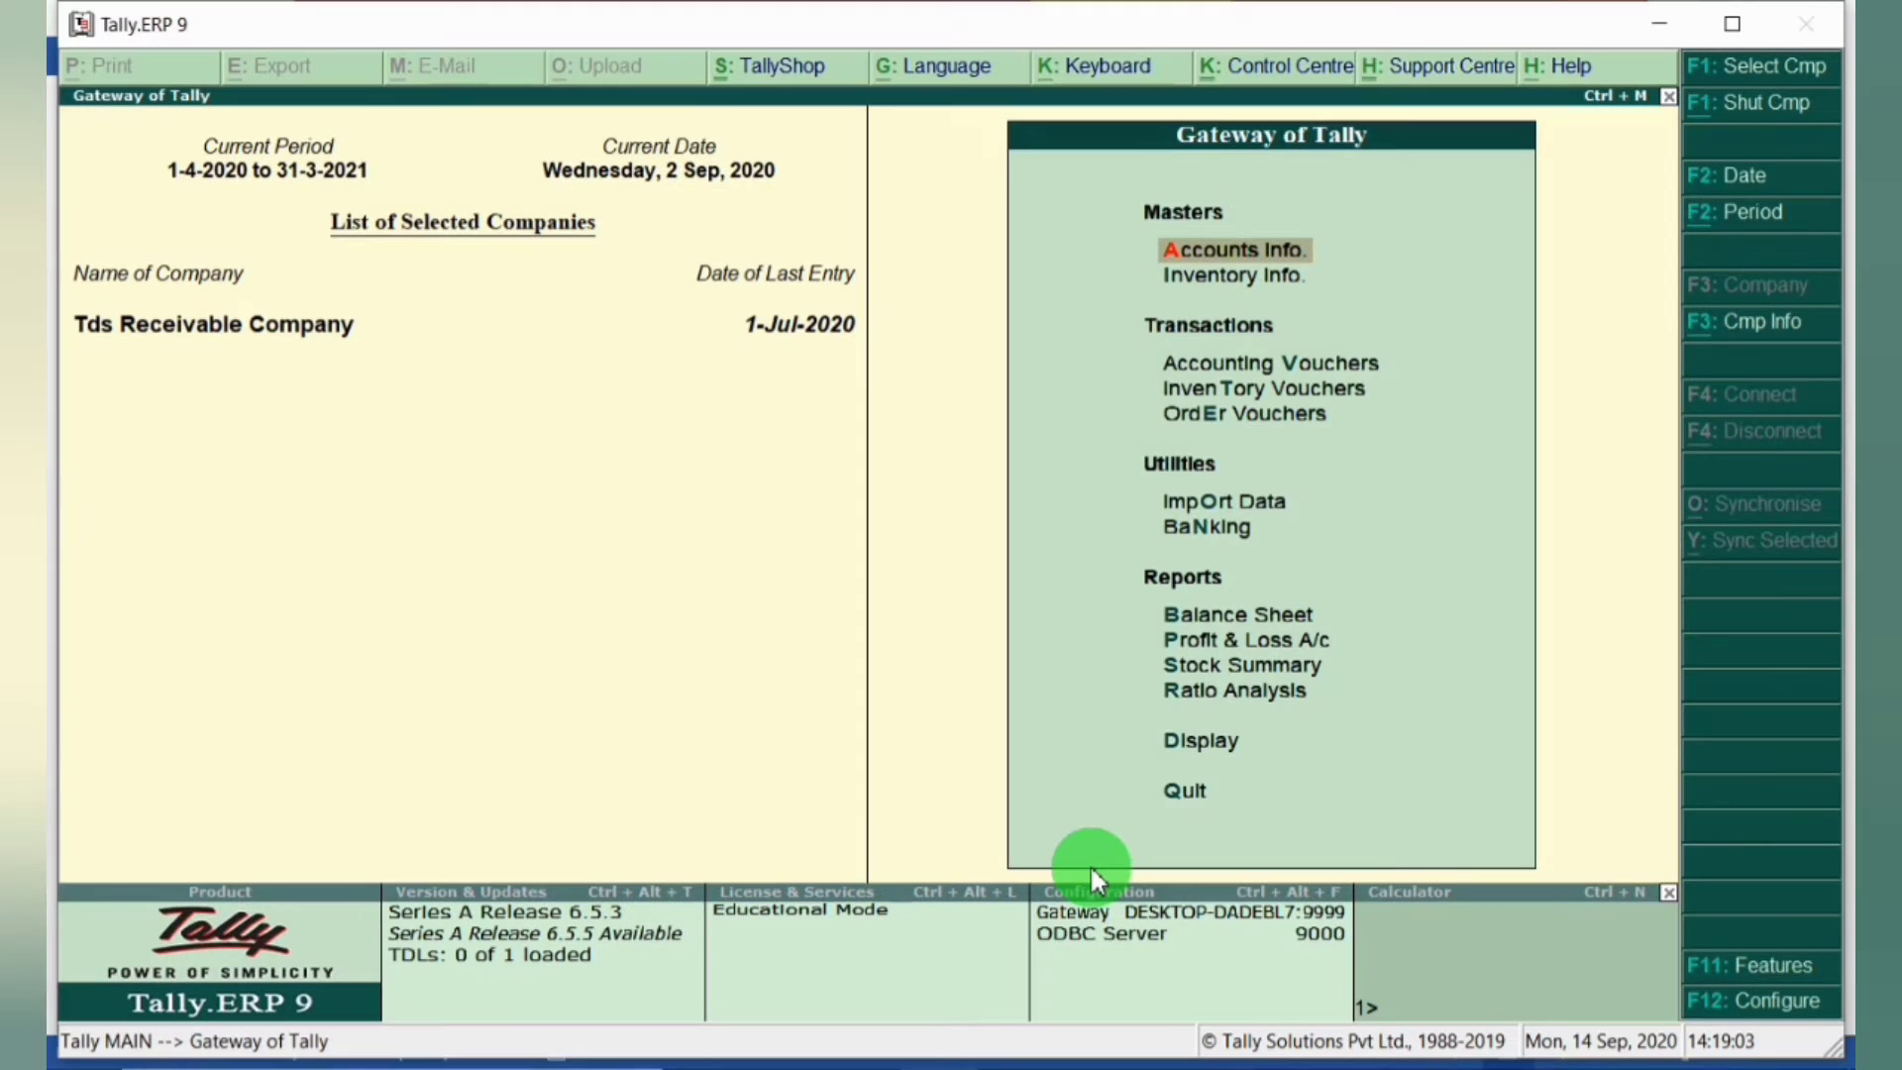
Step: Open the sundry debtor's single ledger for alteration from the accounts information
key(Return)
key(Down)
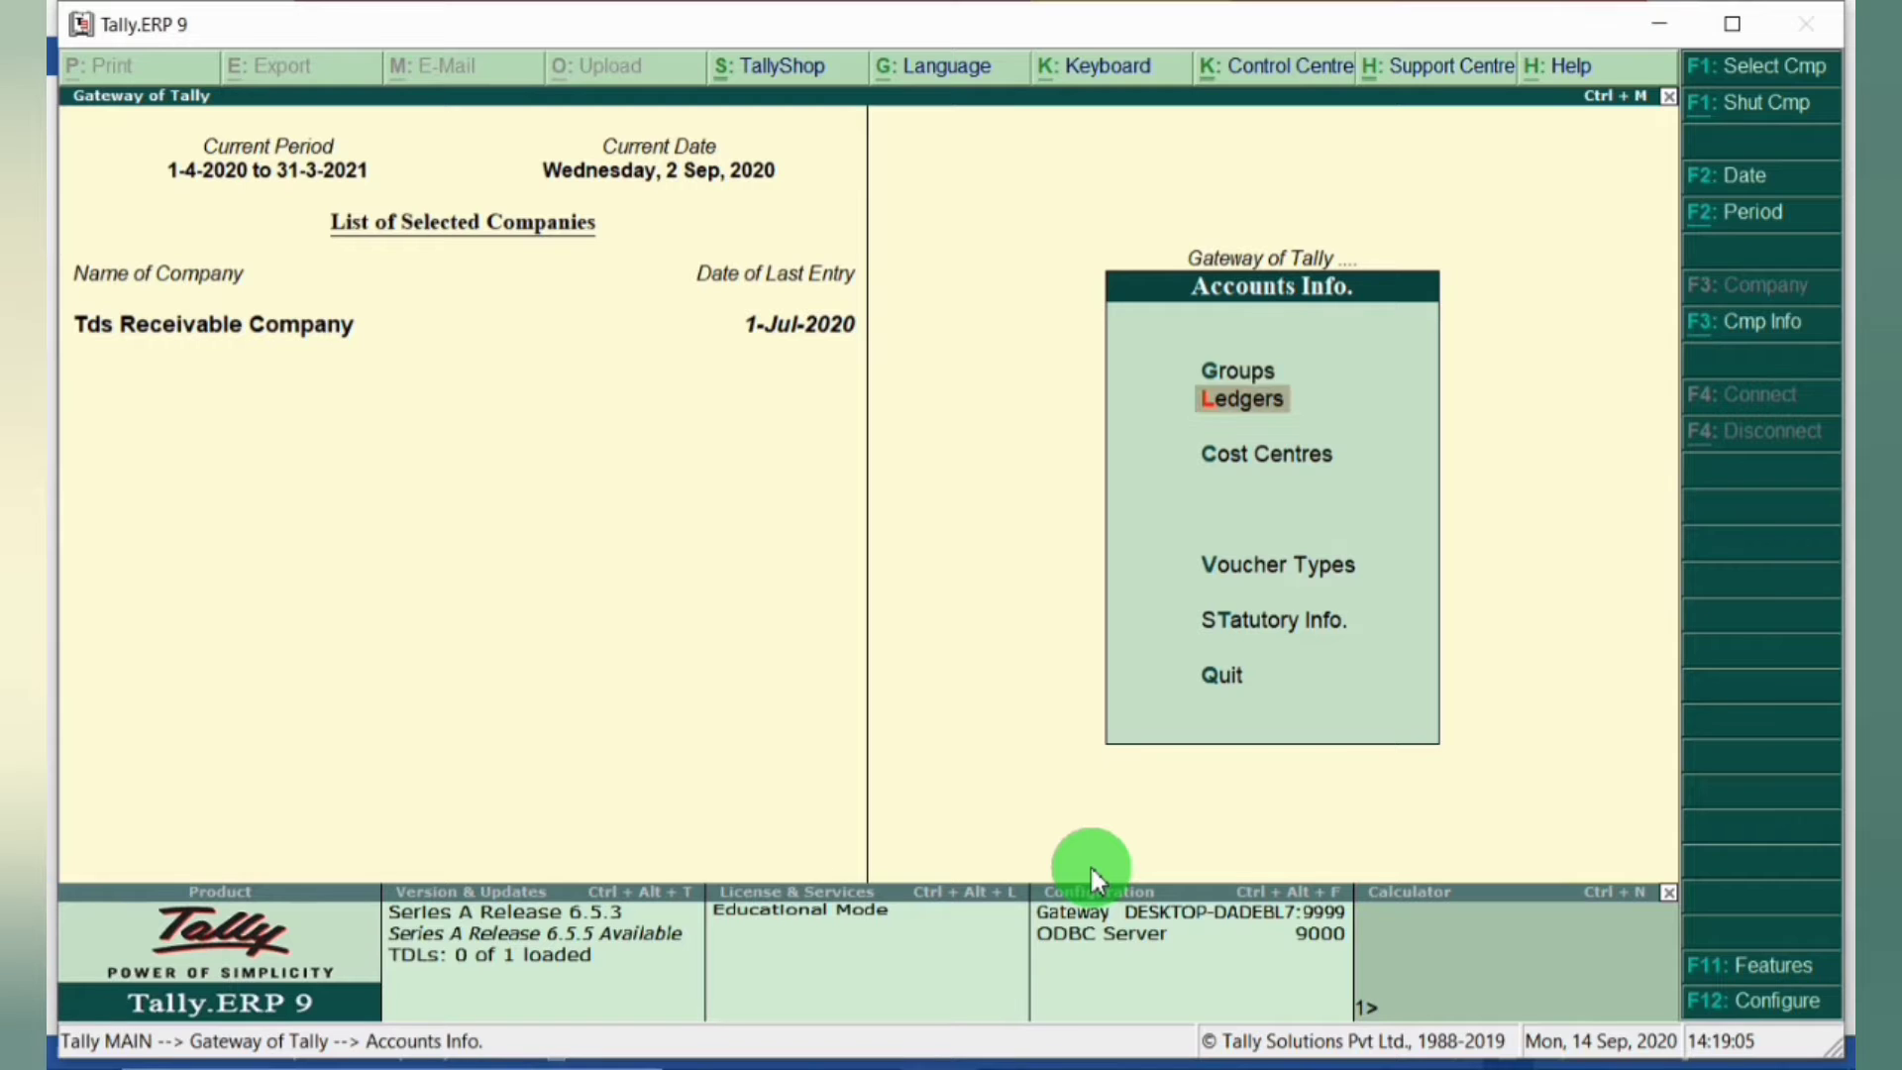
key(Return)
key(Down)
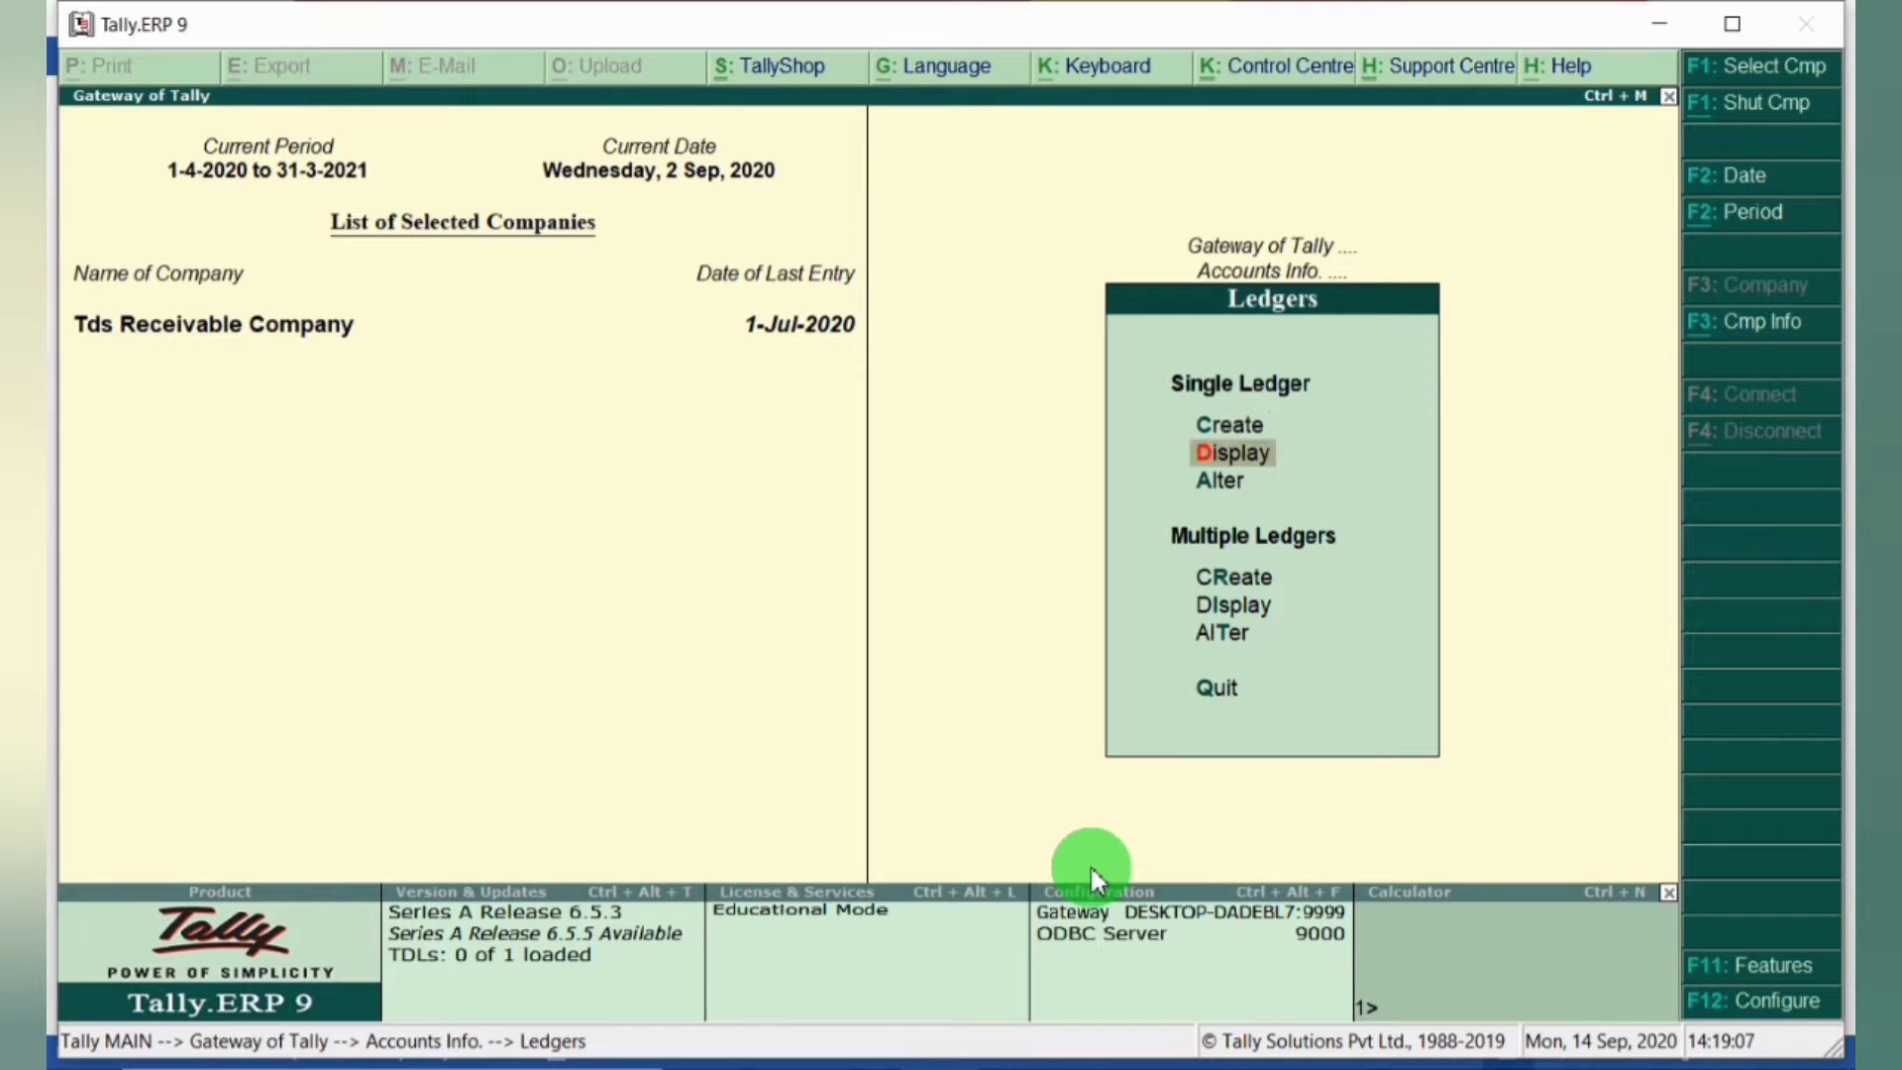
key(Down)
key(Return)
text(Raj)
key(Return)
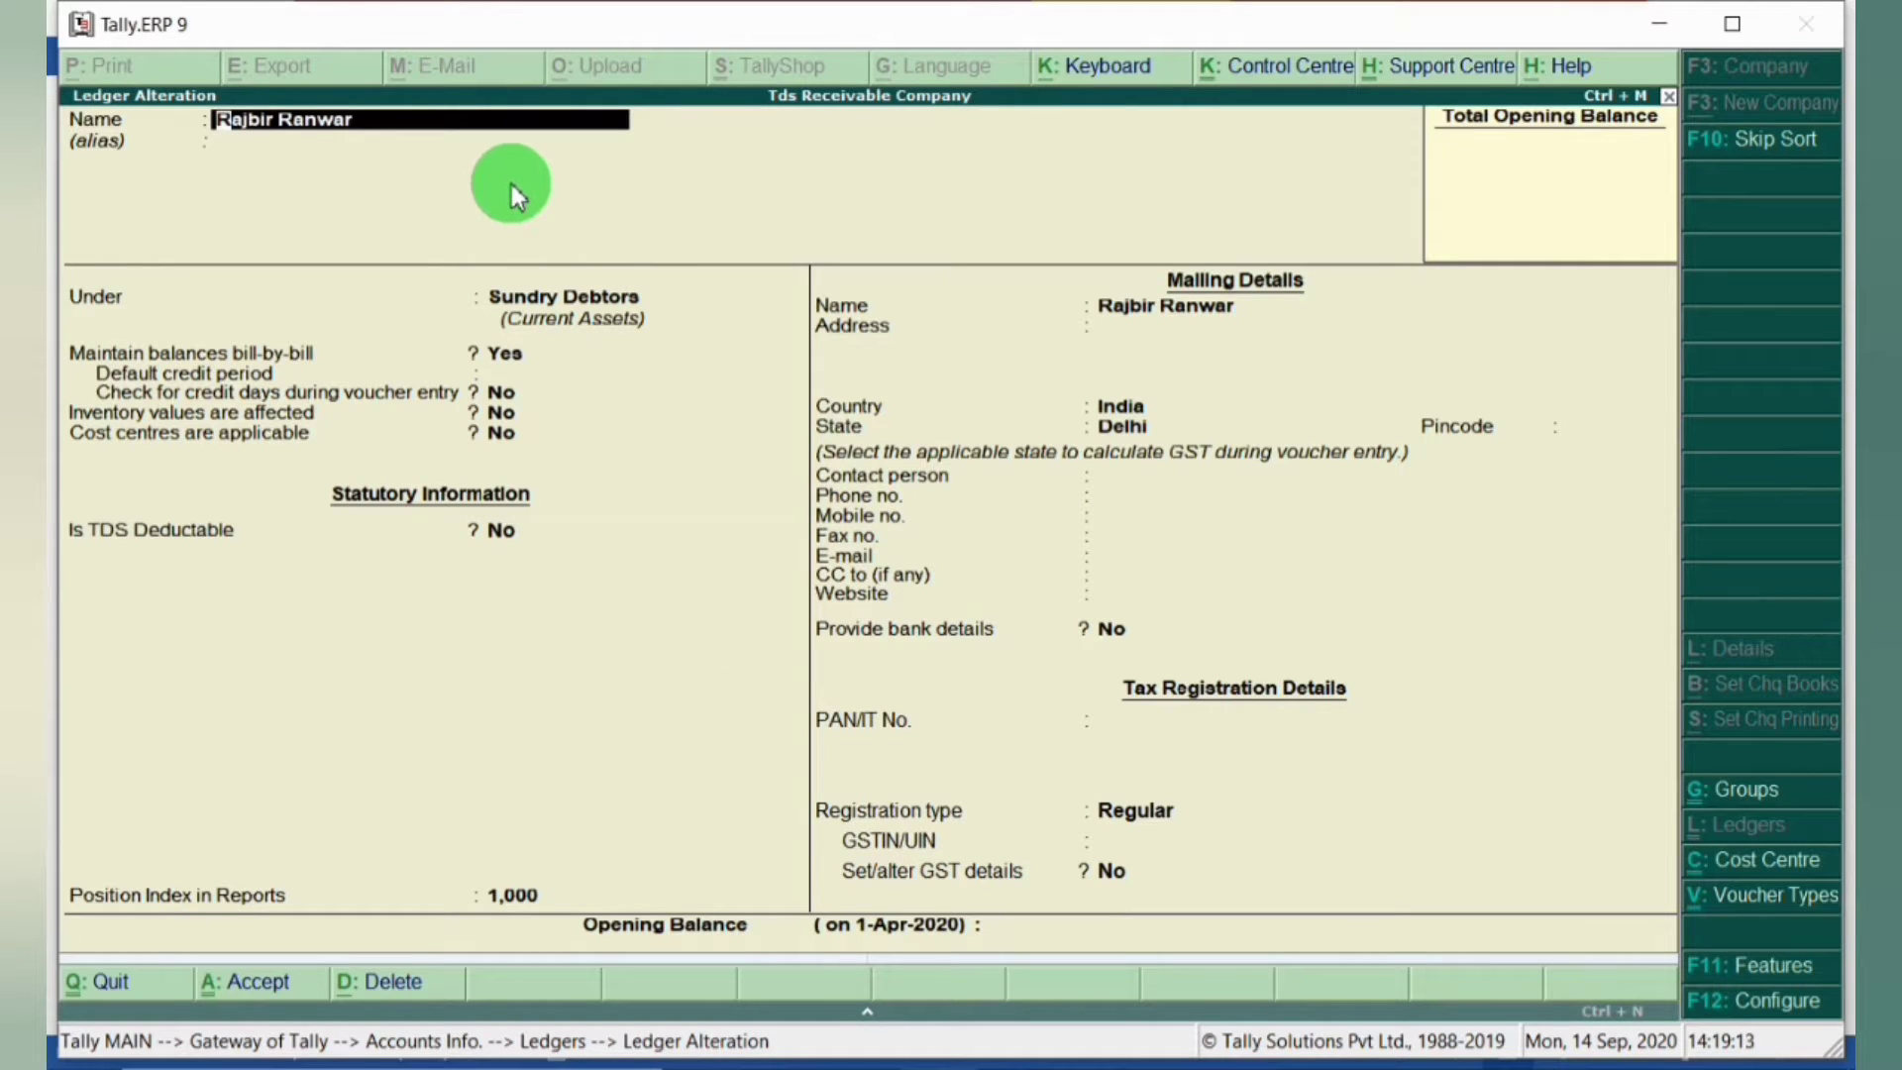
Step: Keep the debtor's ledger under Sundry Debtors with bill-by-bill balances set to Yes and TDS Deductable set to No
key(Return)
key(Return)
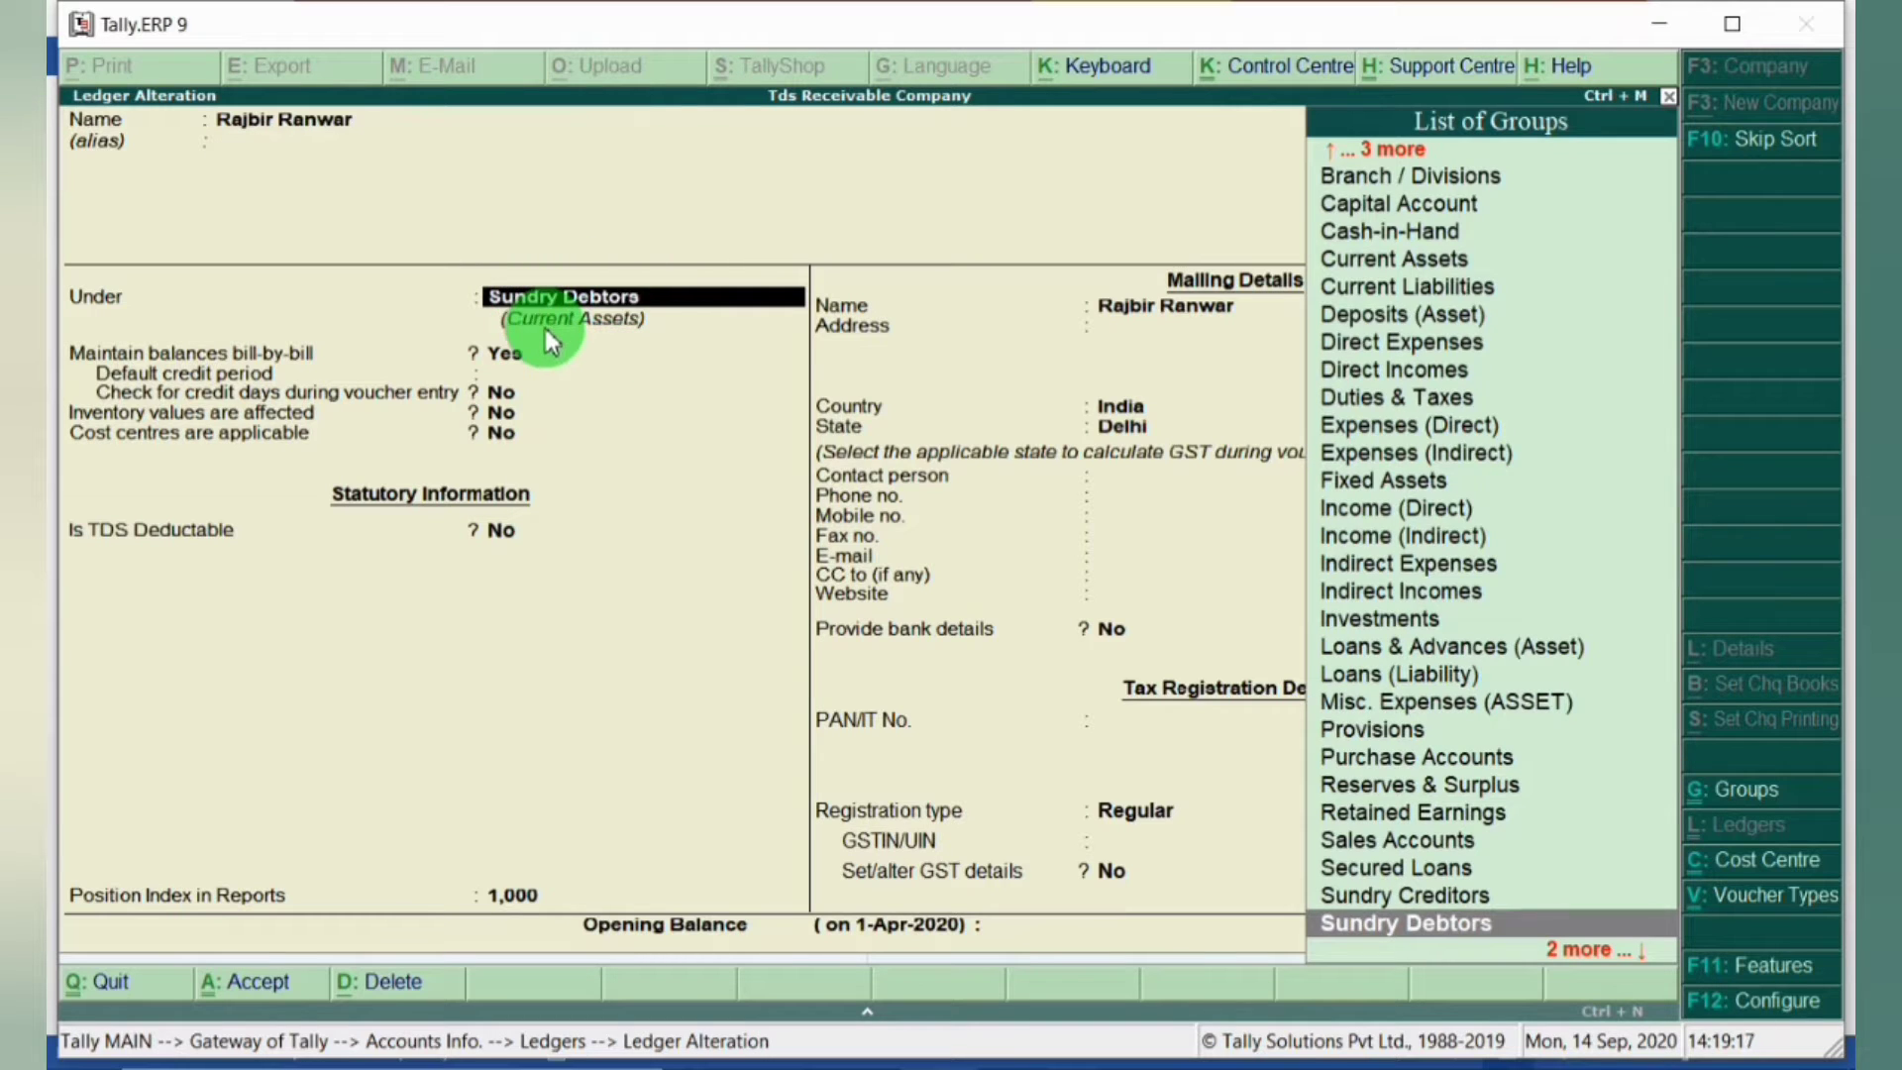
click(519, 353)
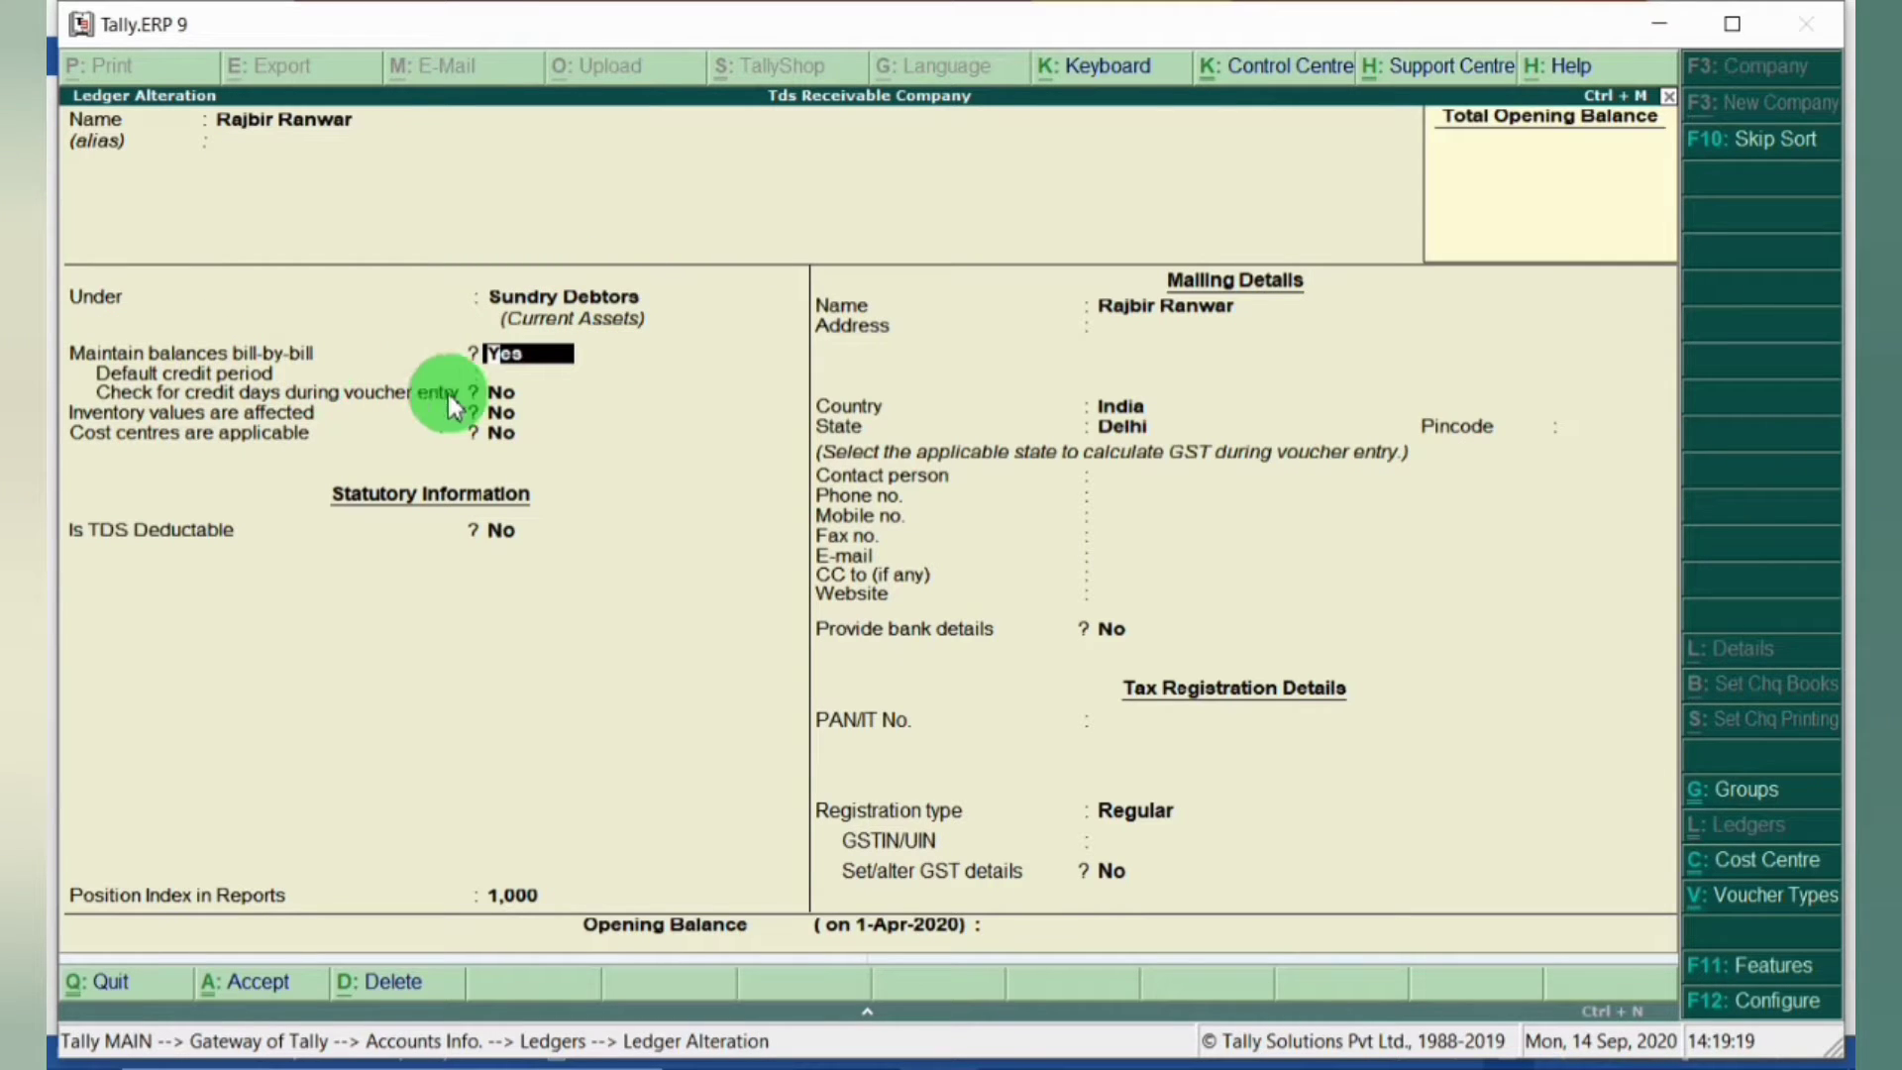
key(Return)
key(Return)
key(Return)
key(Return)
key(Return)
key(Return)
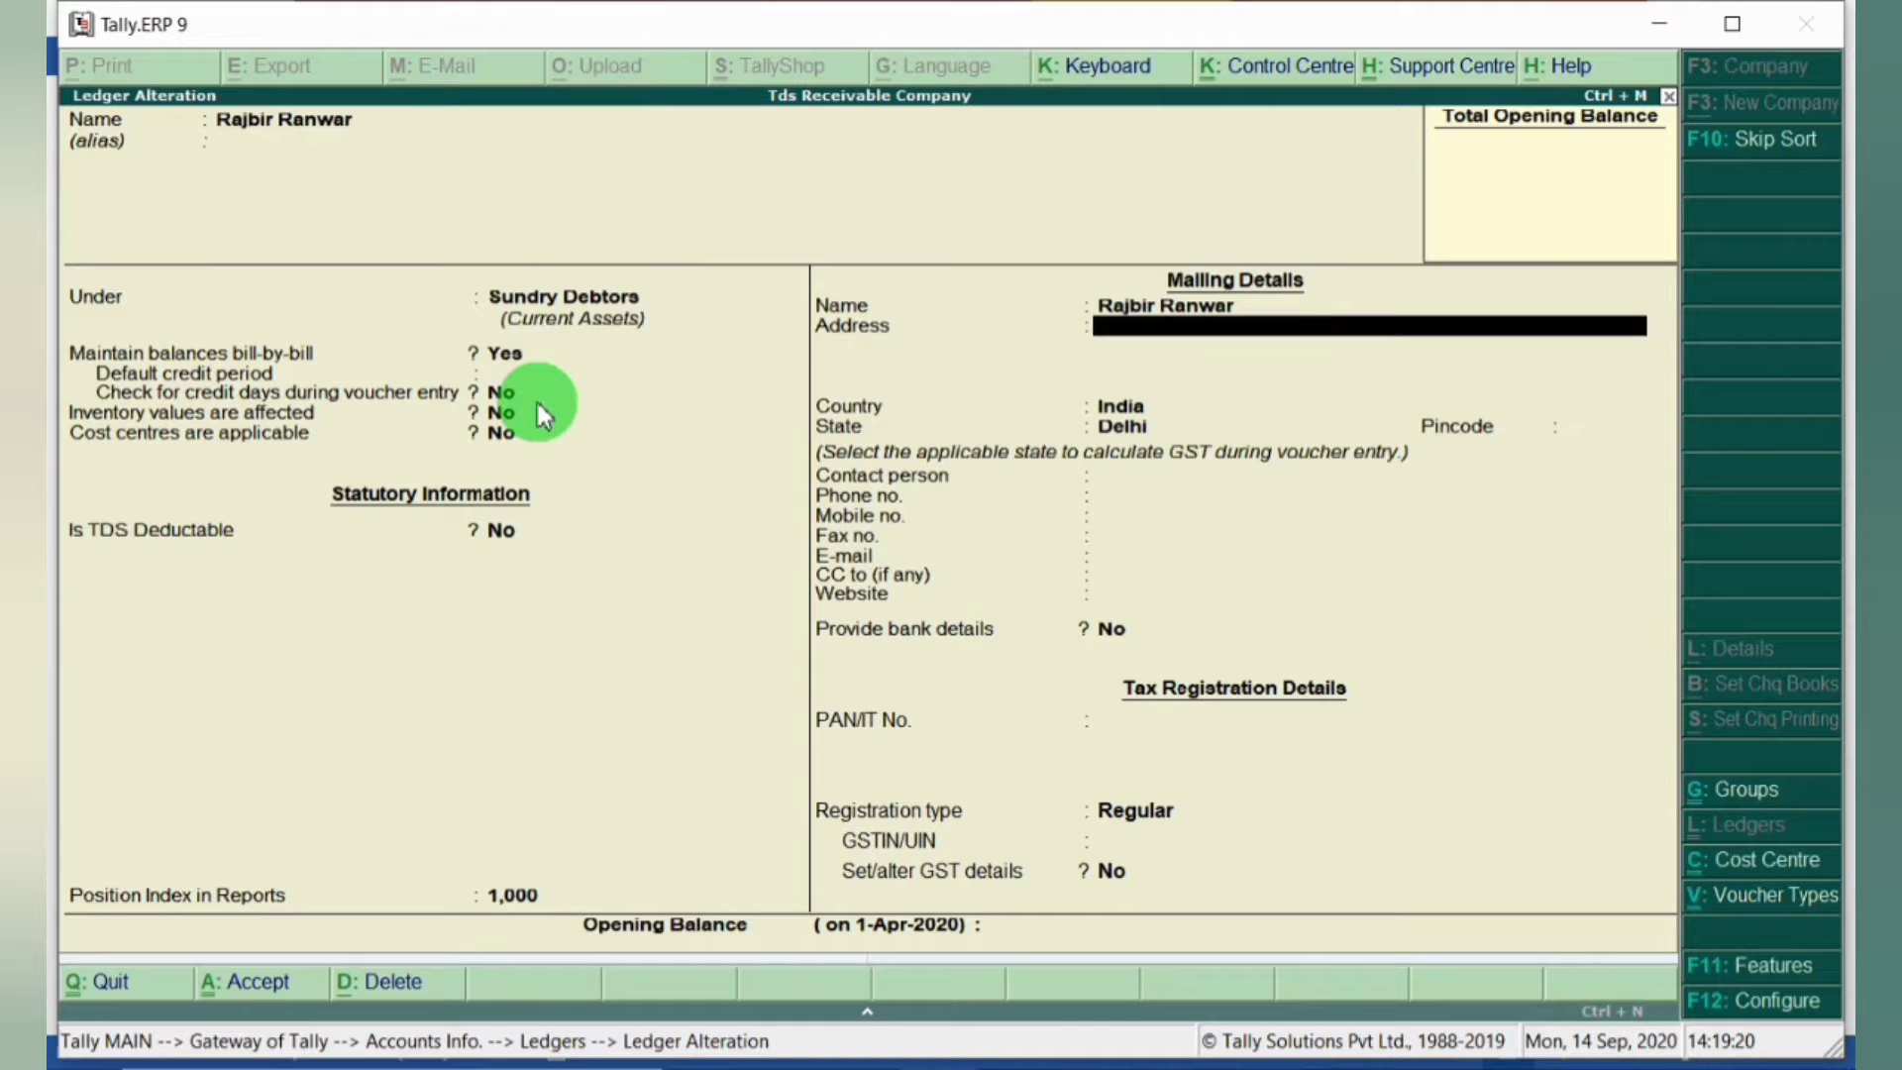
Step: Keep the debtor's mailing details and Regular registration type, and save the ledger
key(Return)
key(Return)
key(Return)
key(Return)
key(Return)
key(Return)
key(Return)
key(Return)
key(Return)
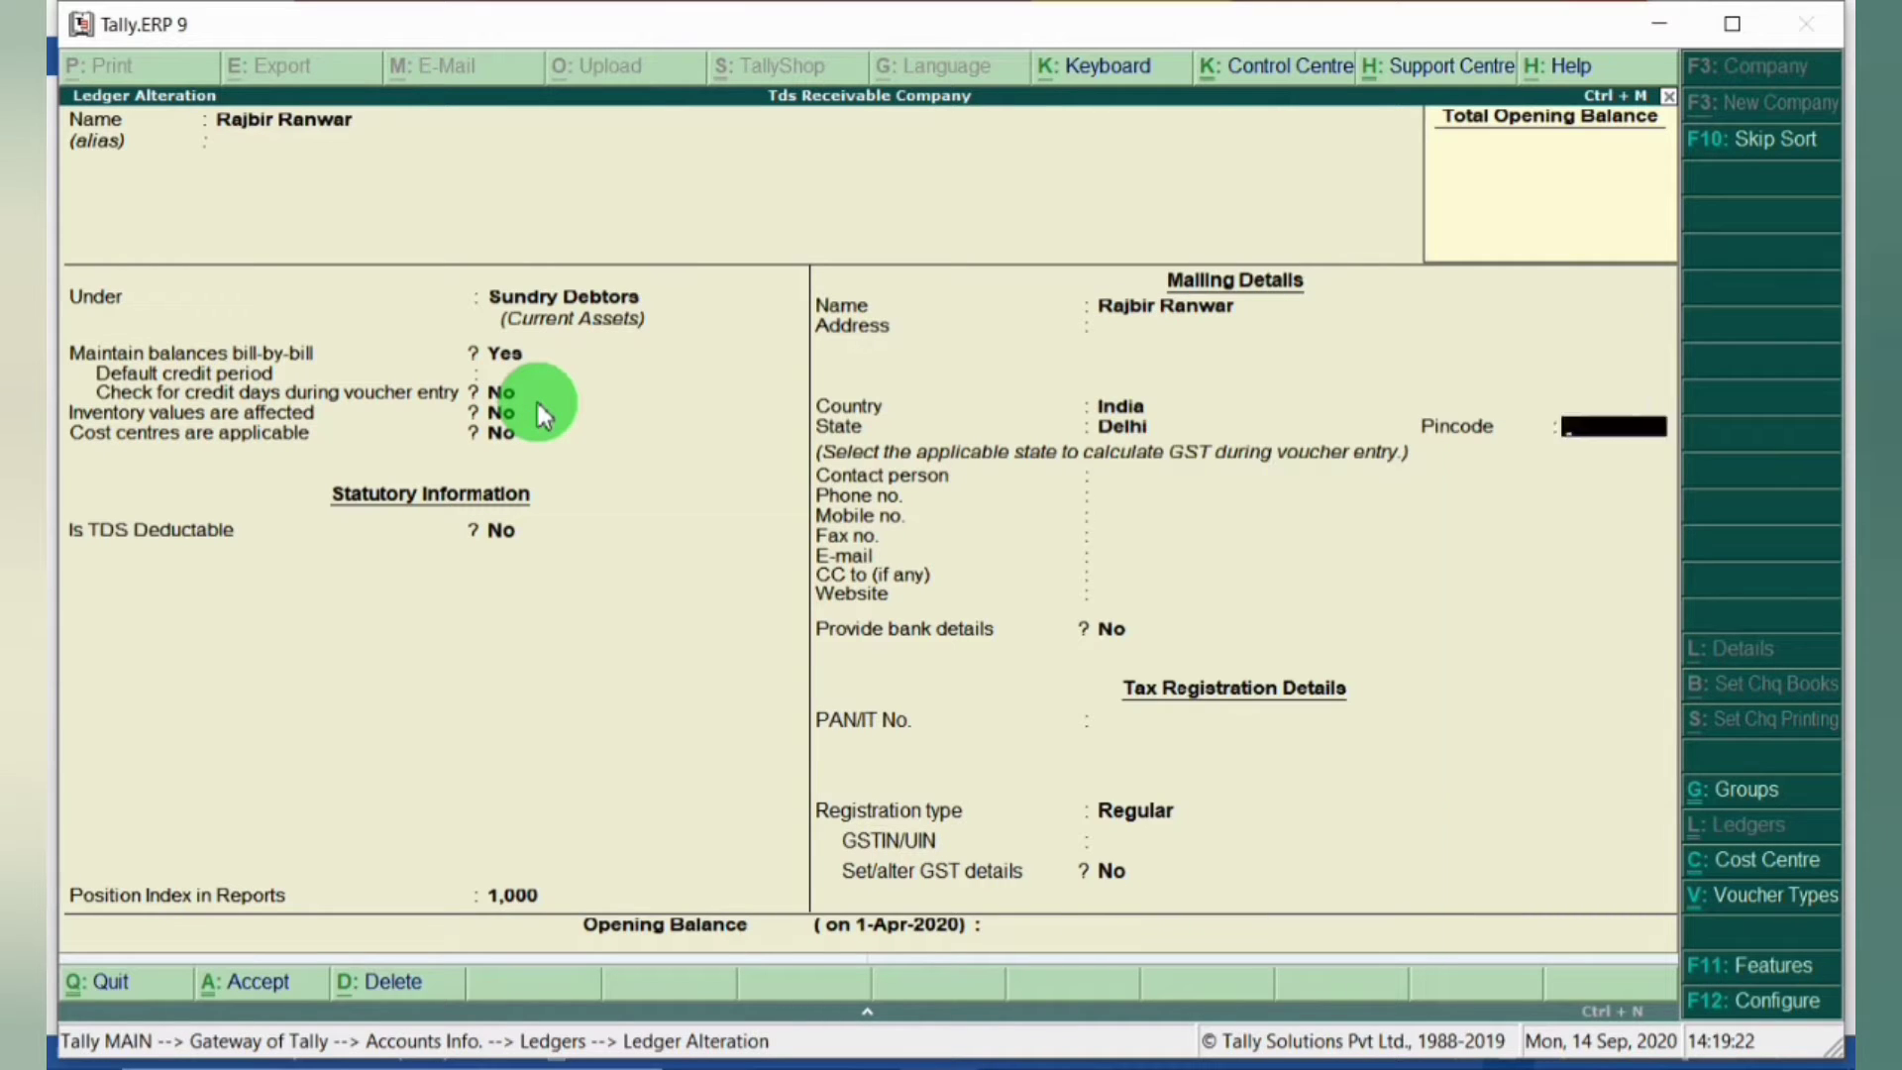
key(Return)
key(Return)
key(Return)
key(Return)
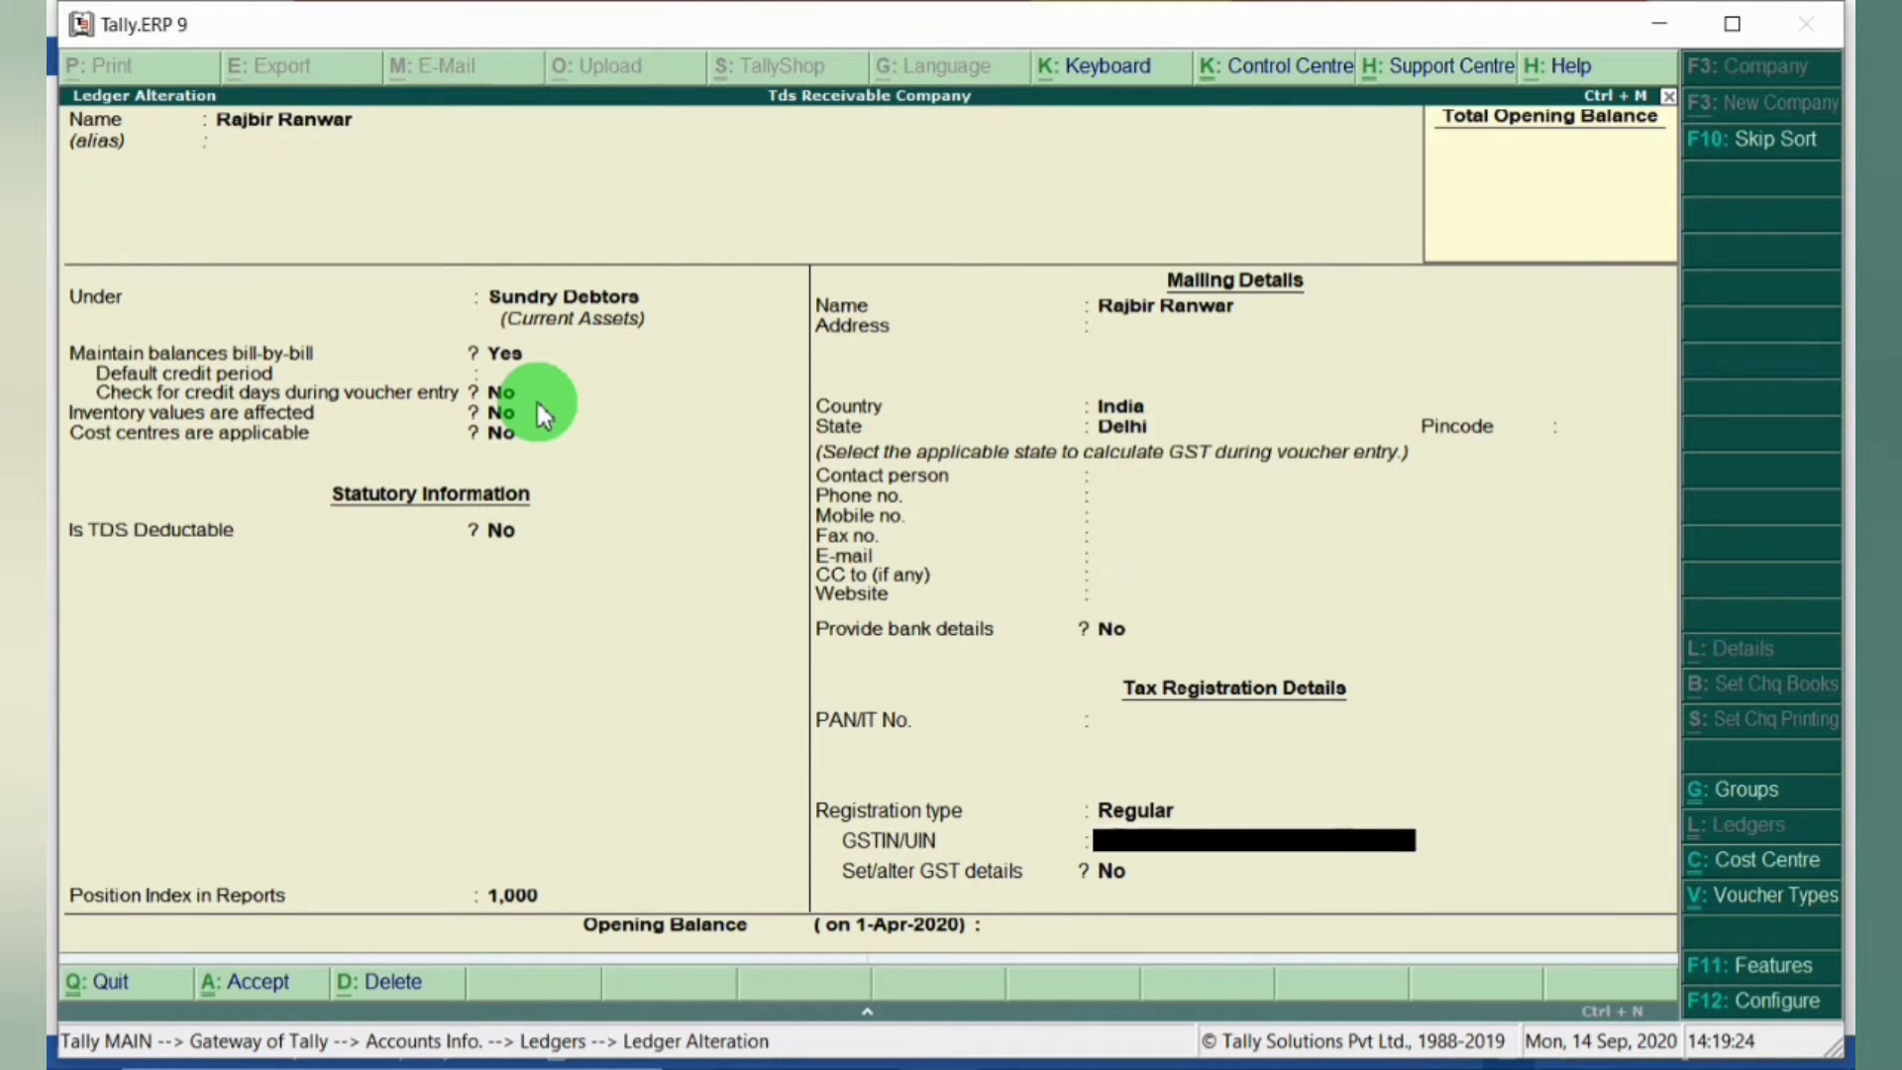
key(Return)
key(Return)
key(Return)
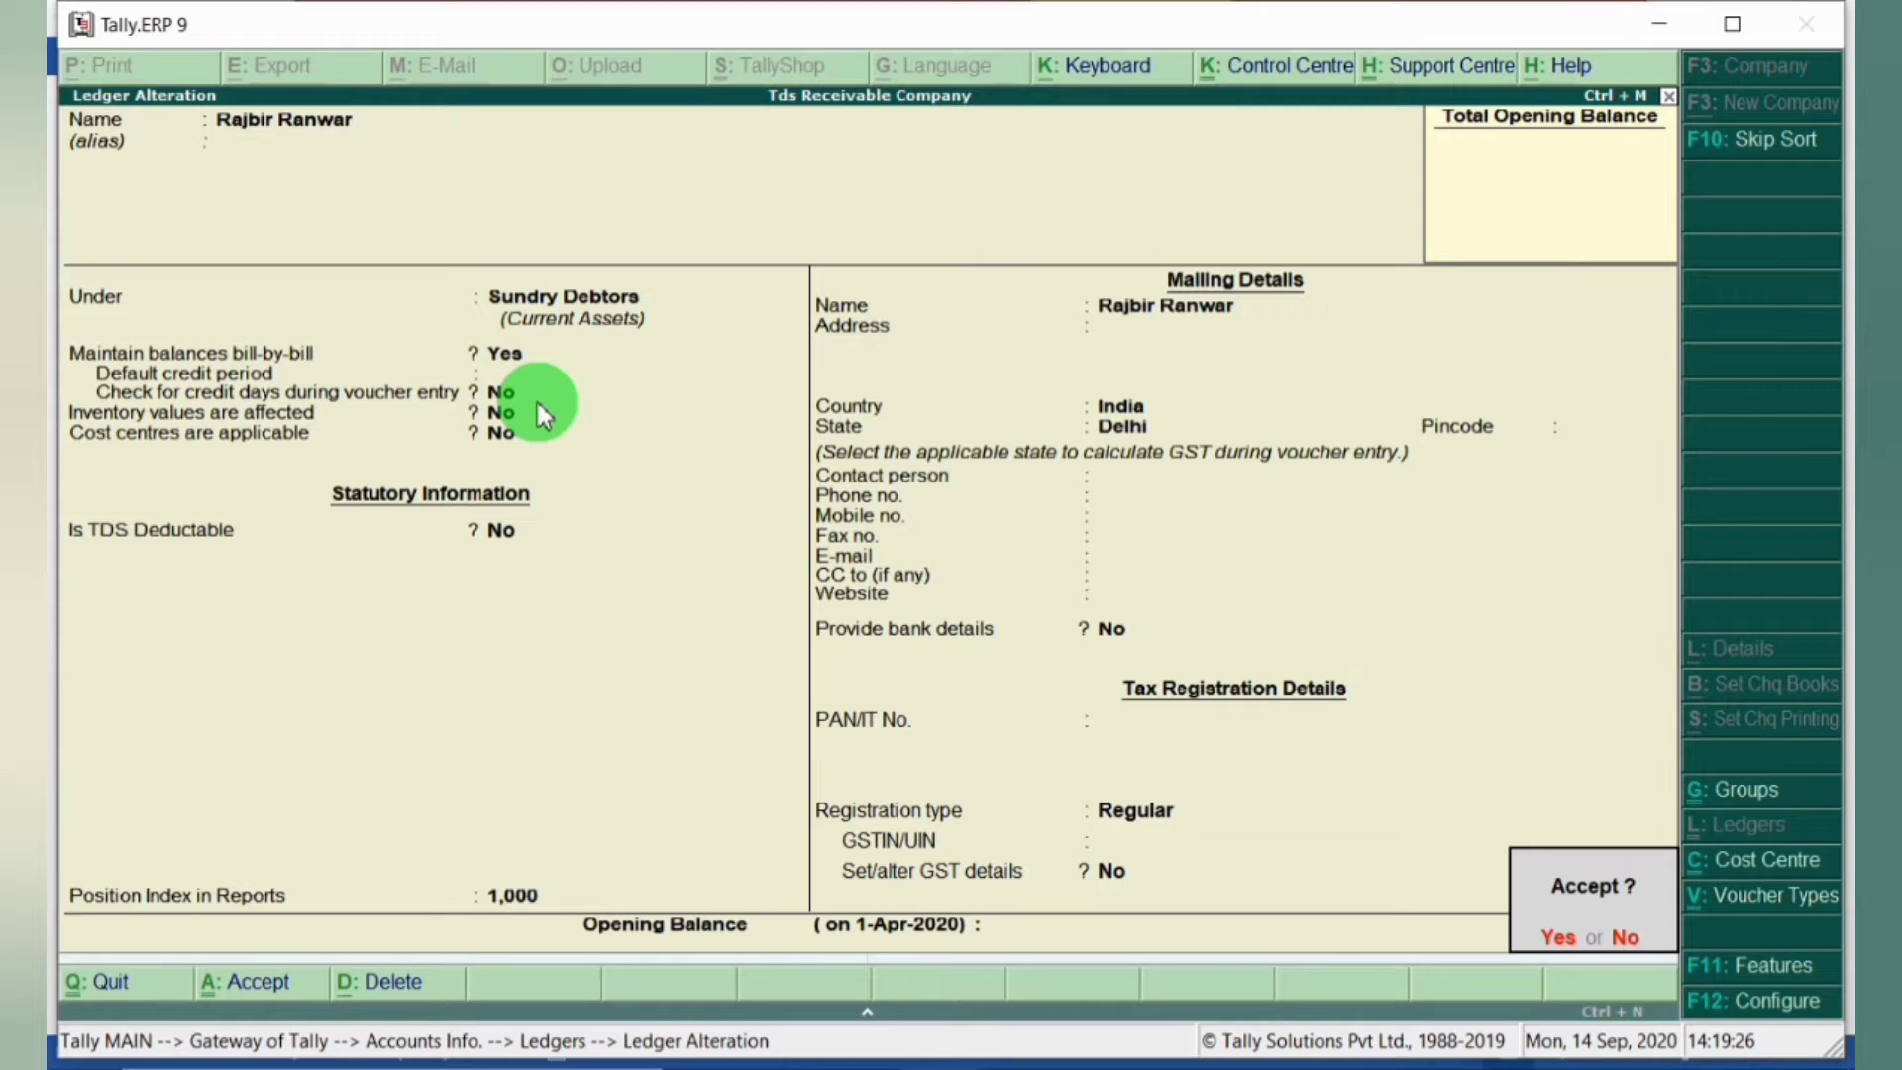
key(Return)
Step: Open the Rent Service ledger for alteration, keeping it under Indirect Incomes with ledger type and appropriation method Not Applicable
key(Down)
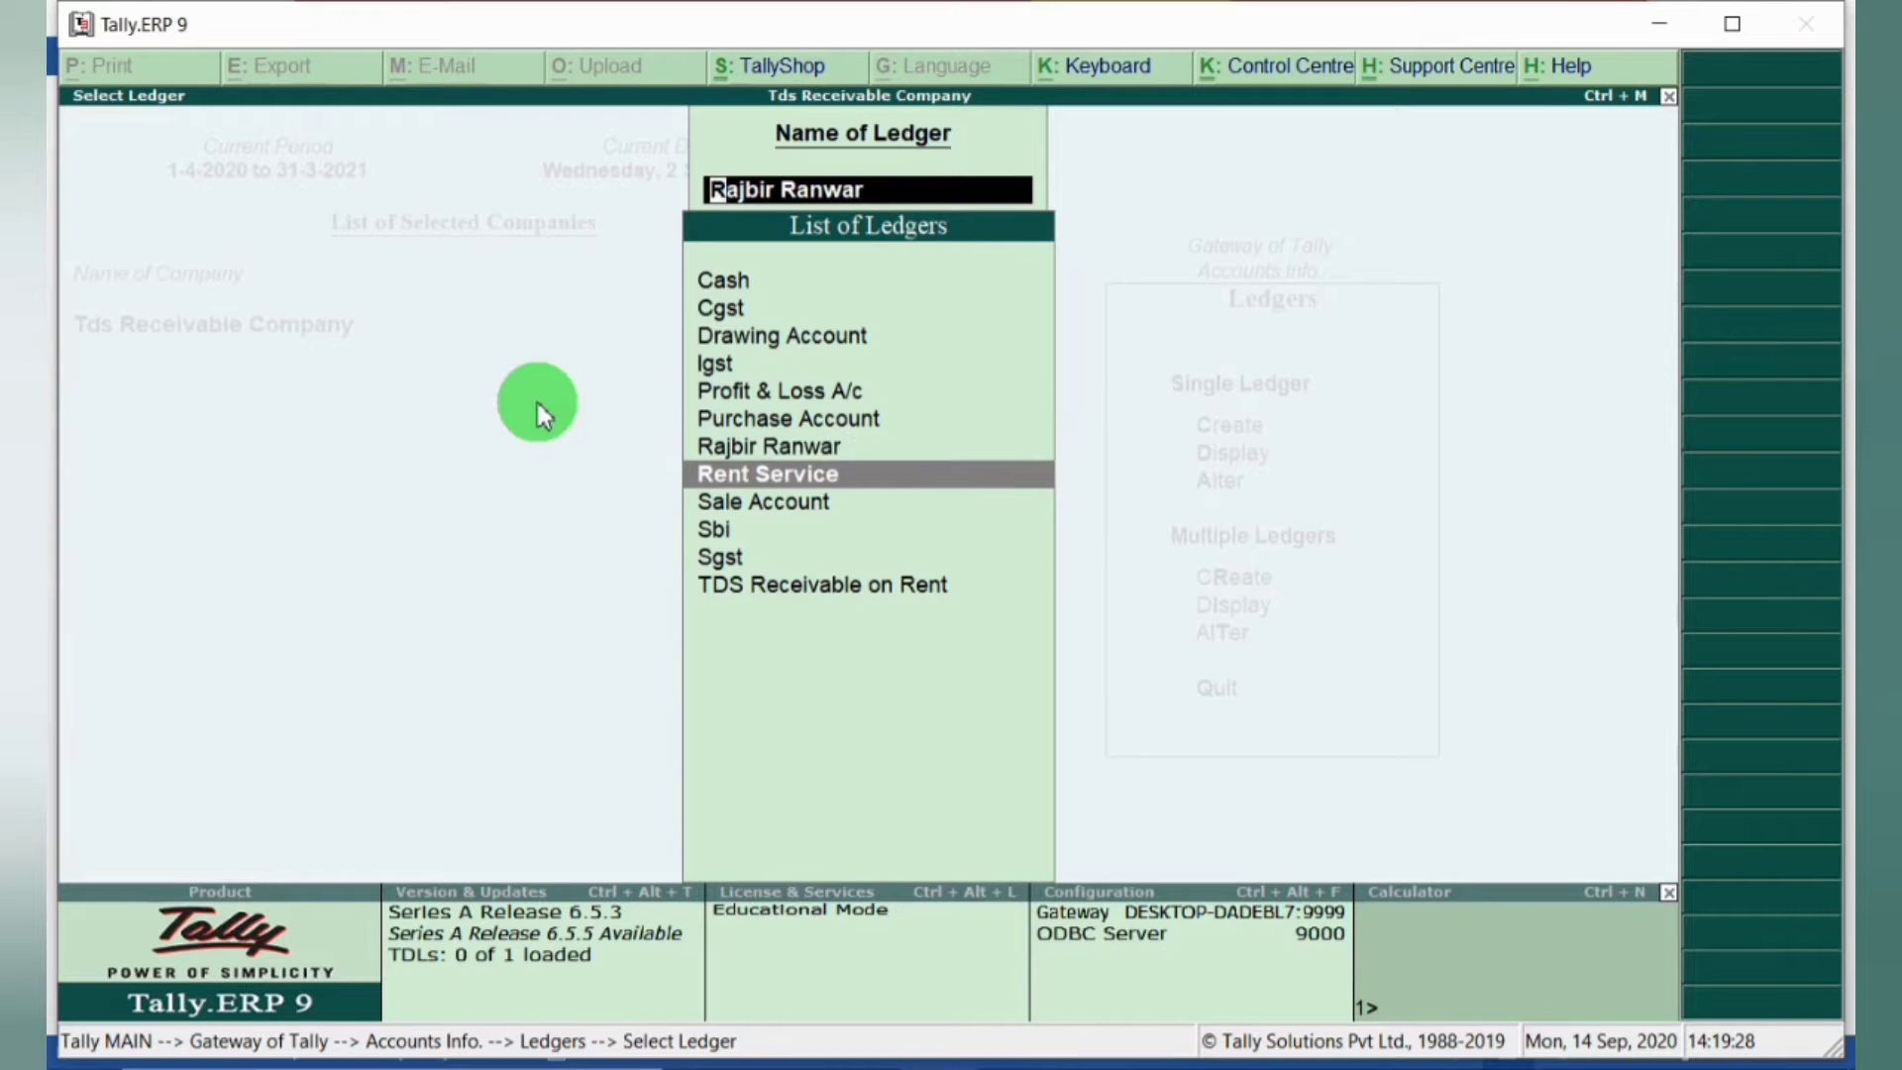
key(Return)
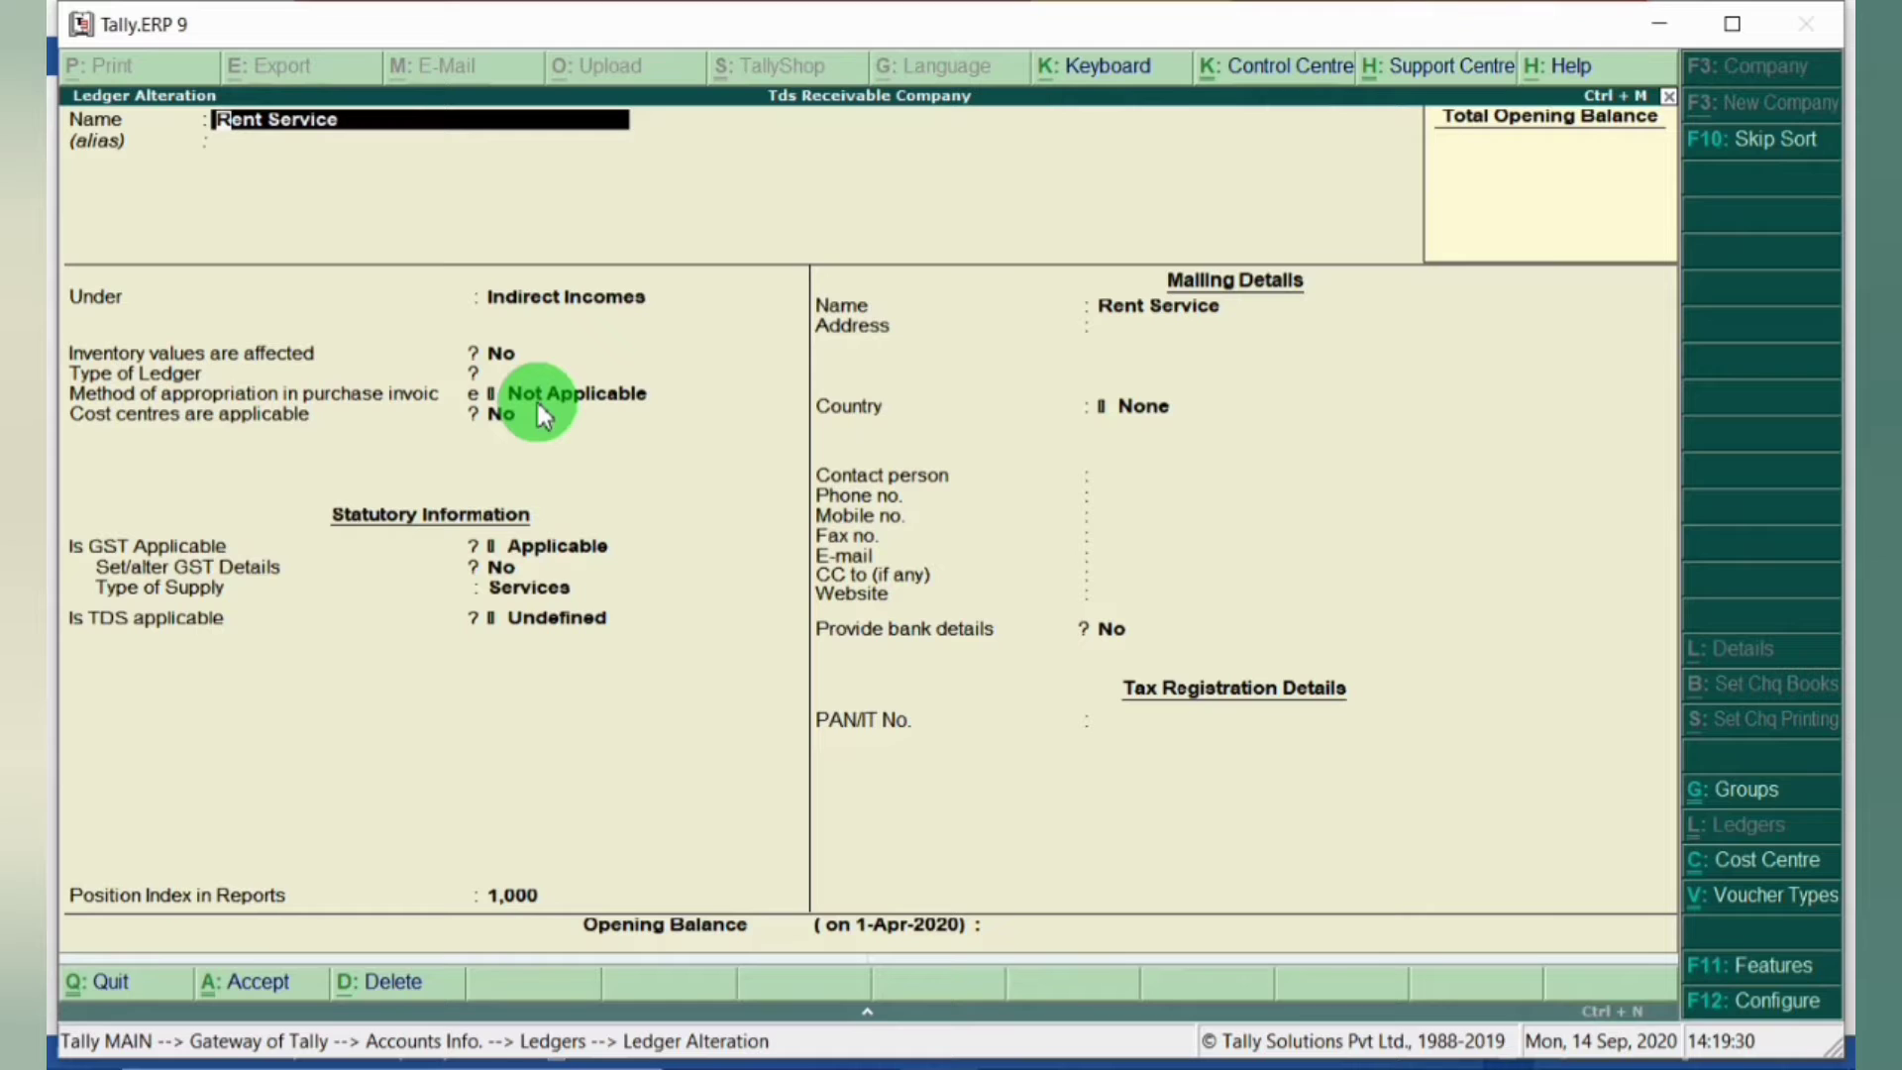
key(Return)
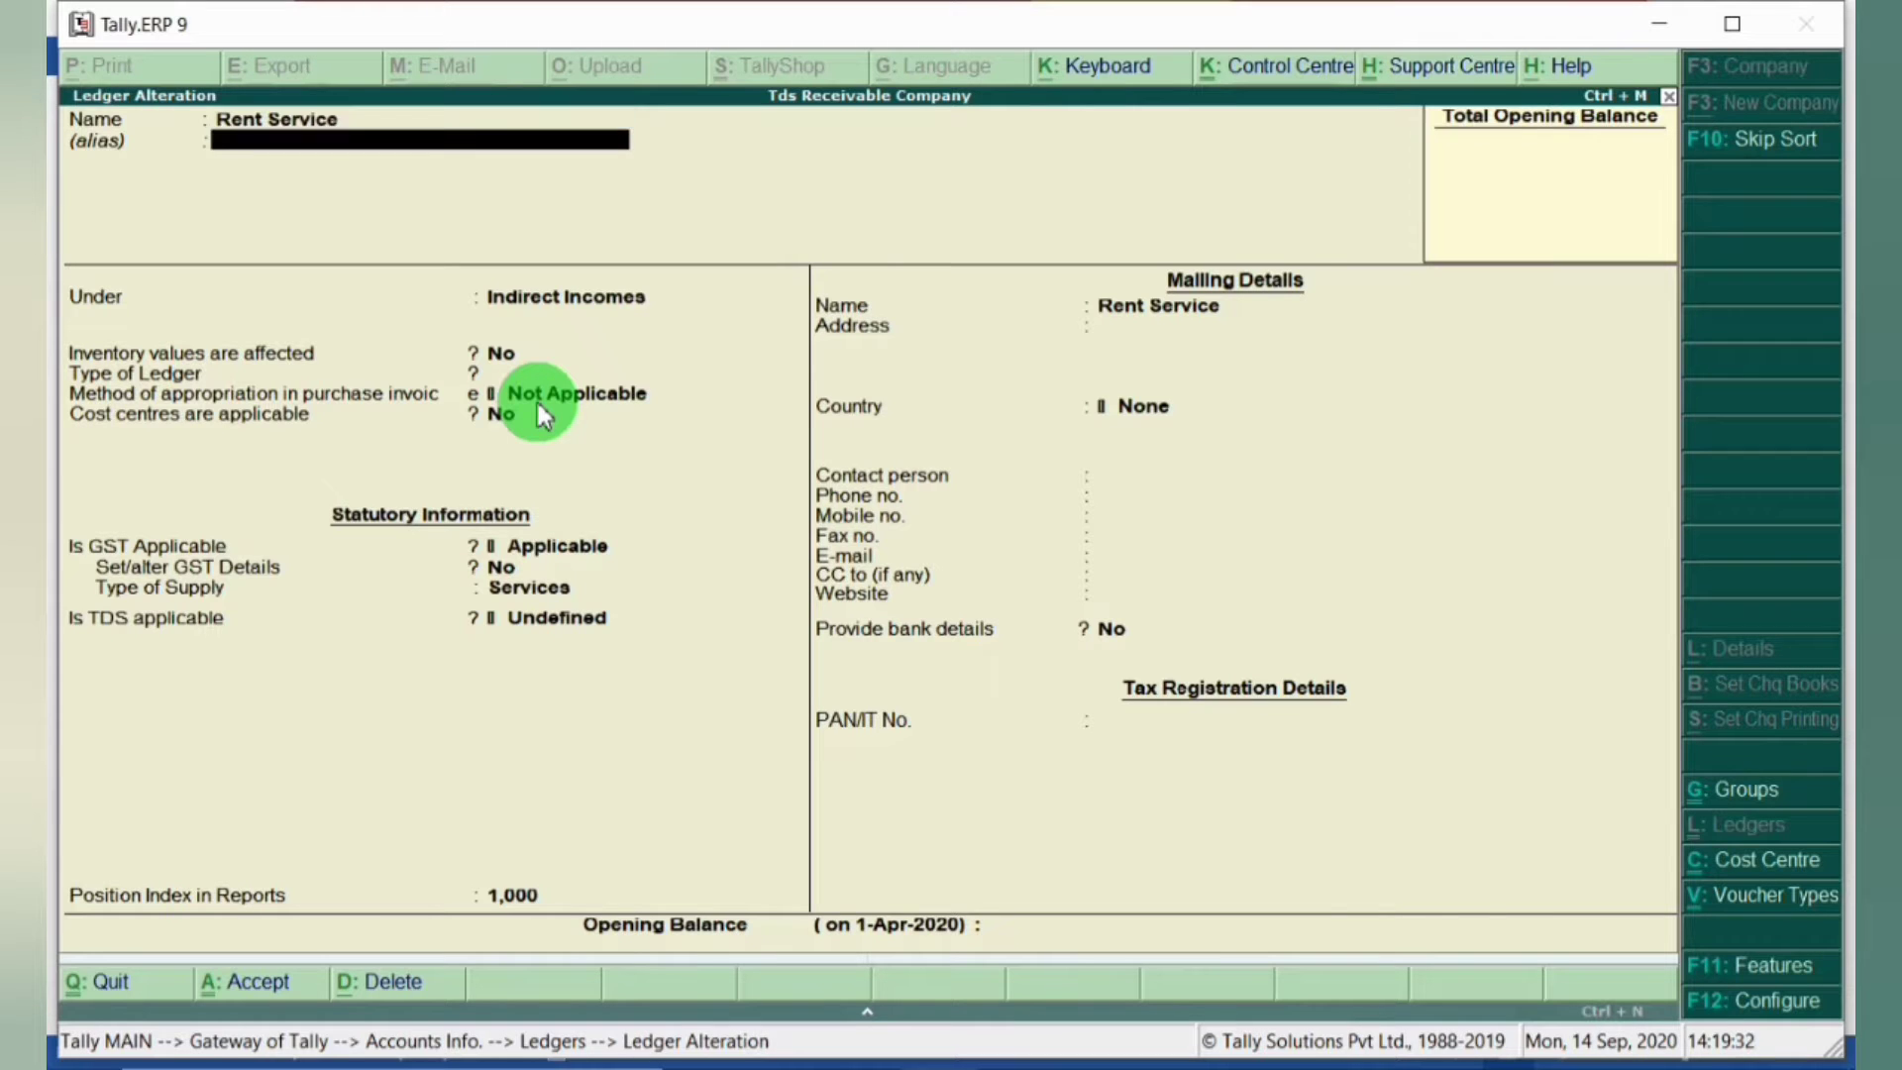
key(Return)
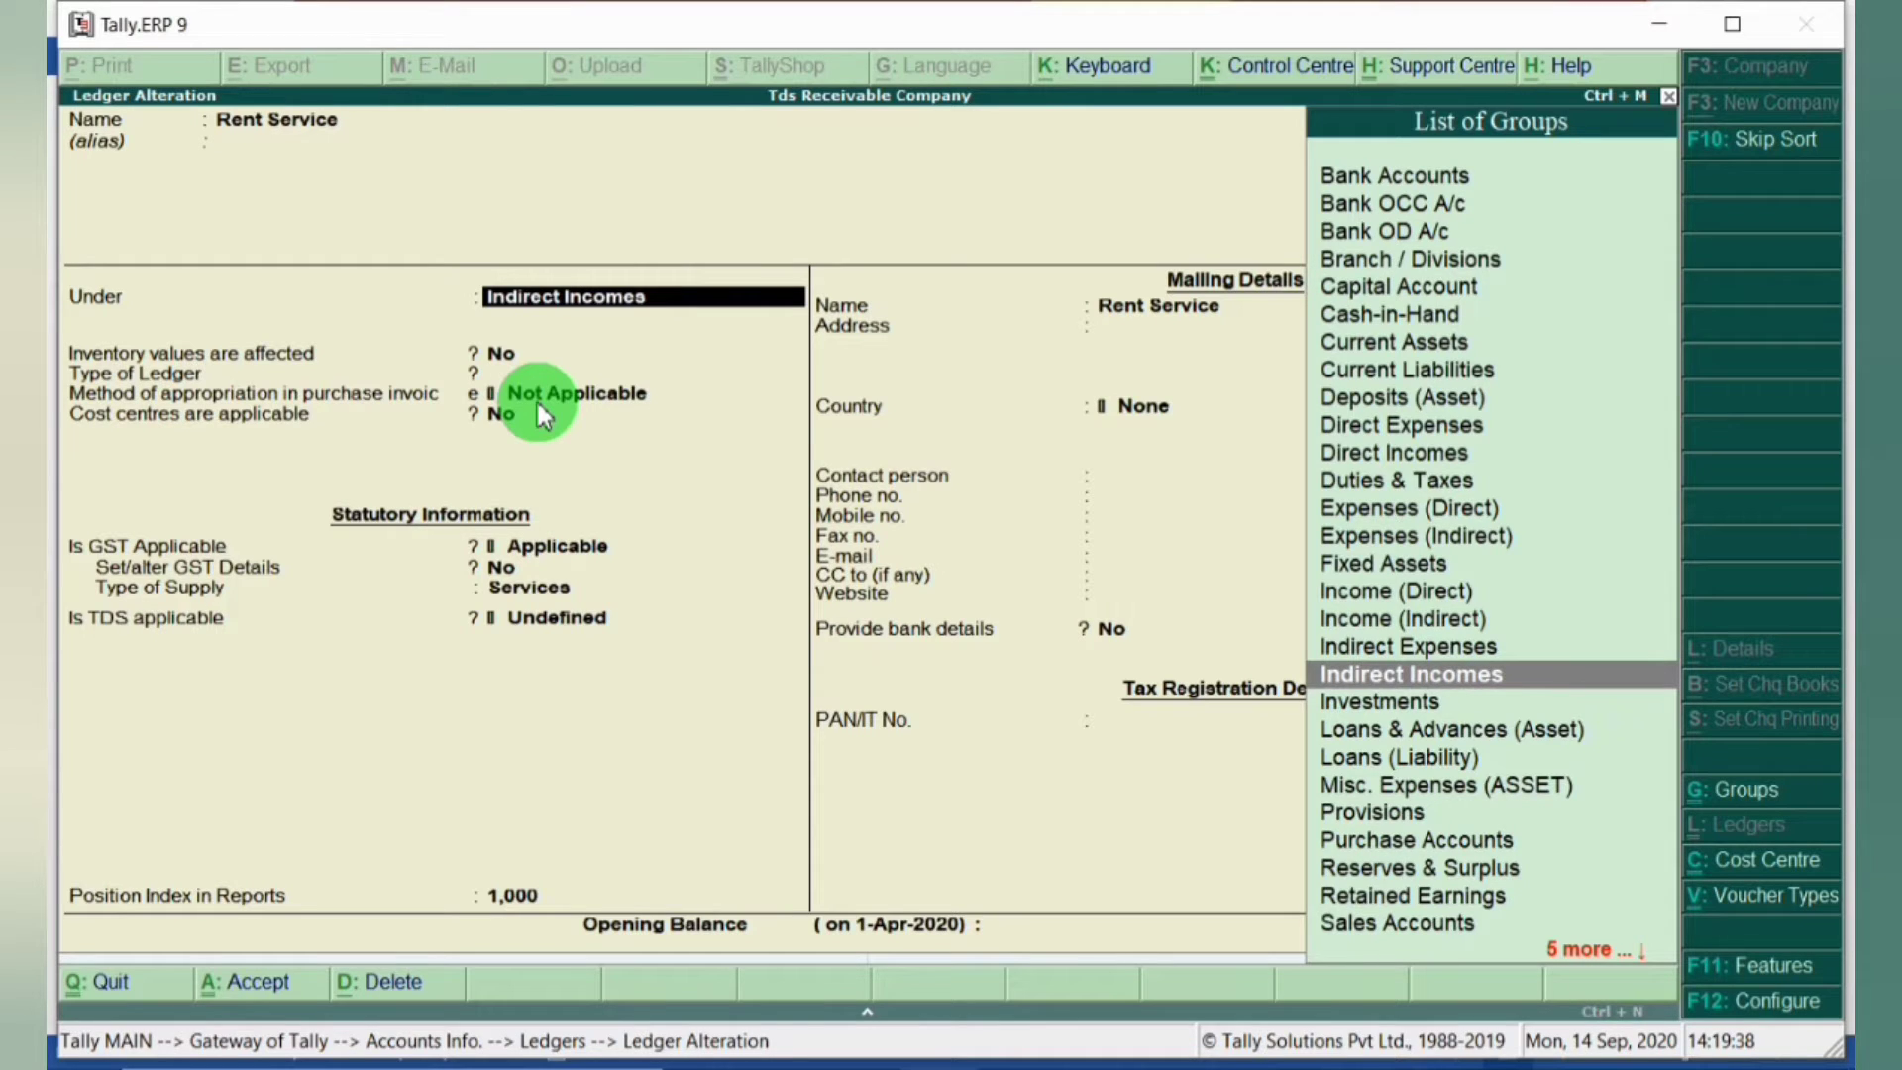
key(Return)
key(Return)
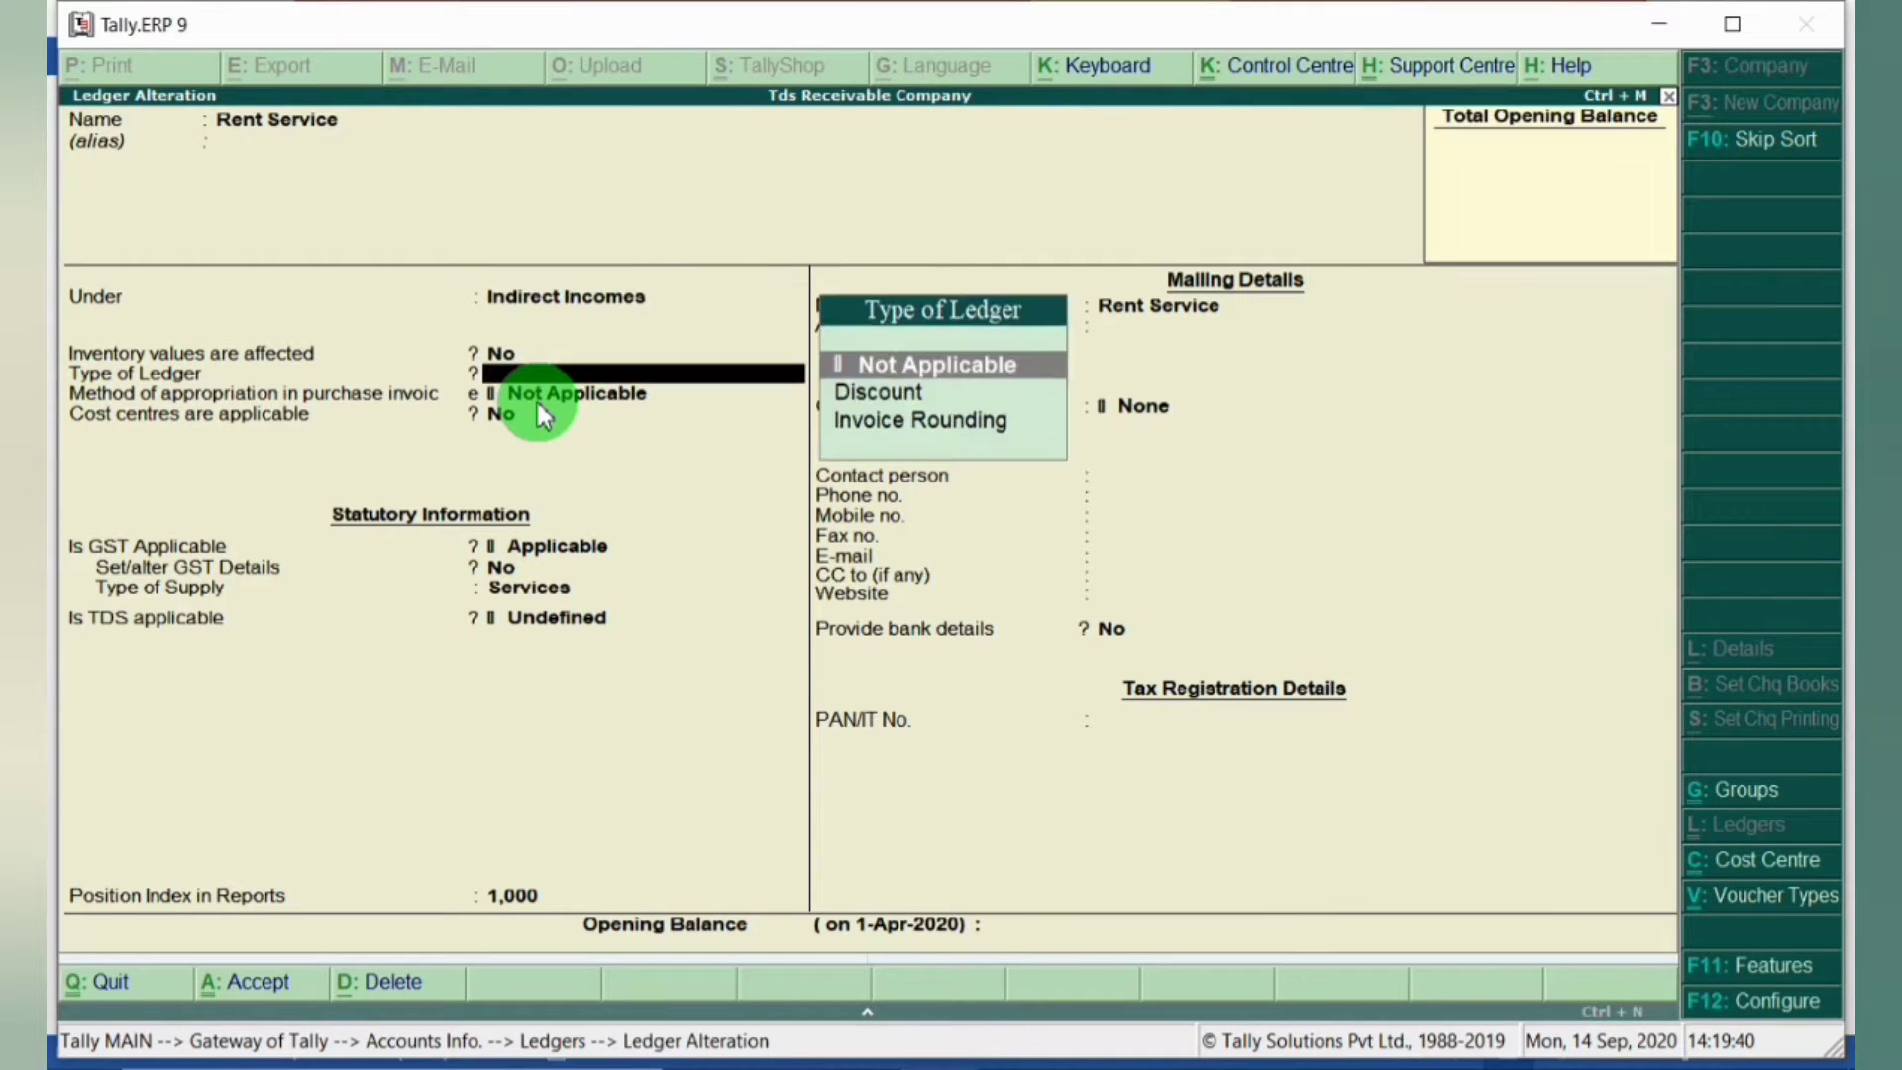
key(Return)
key(Return)
key(Return)
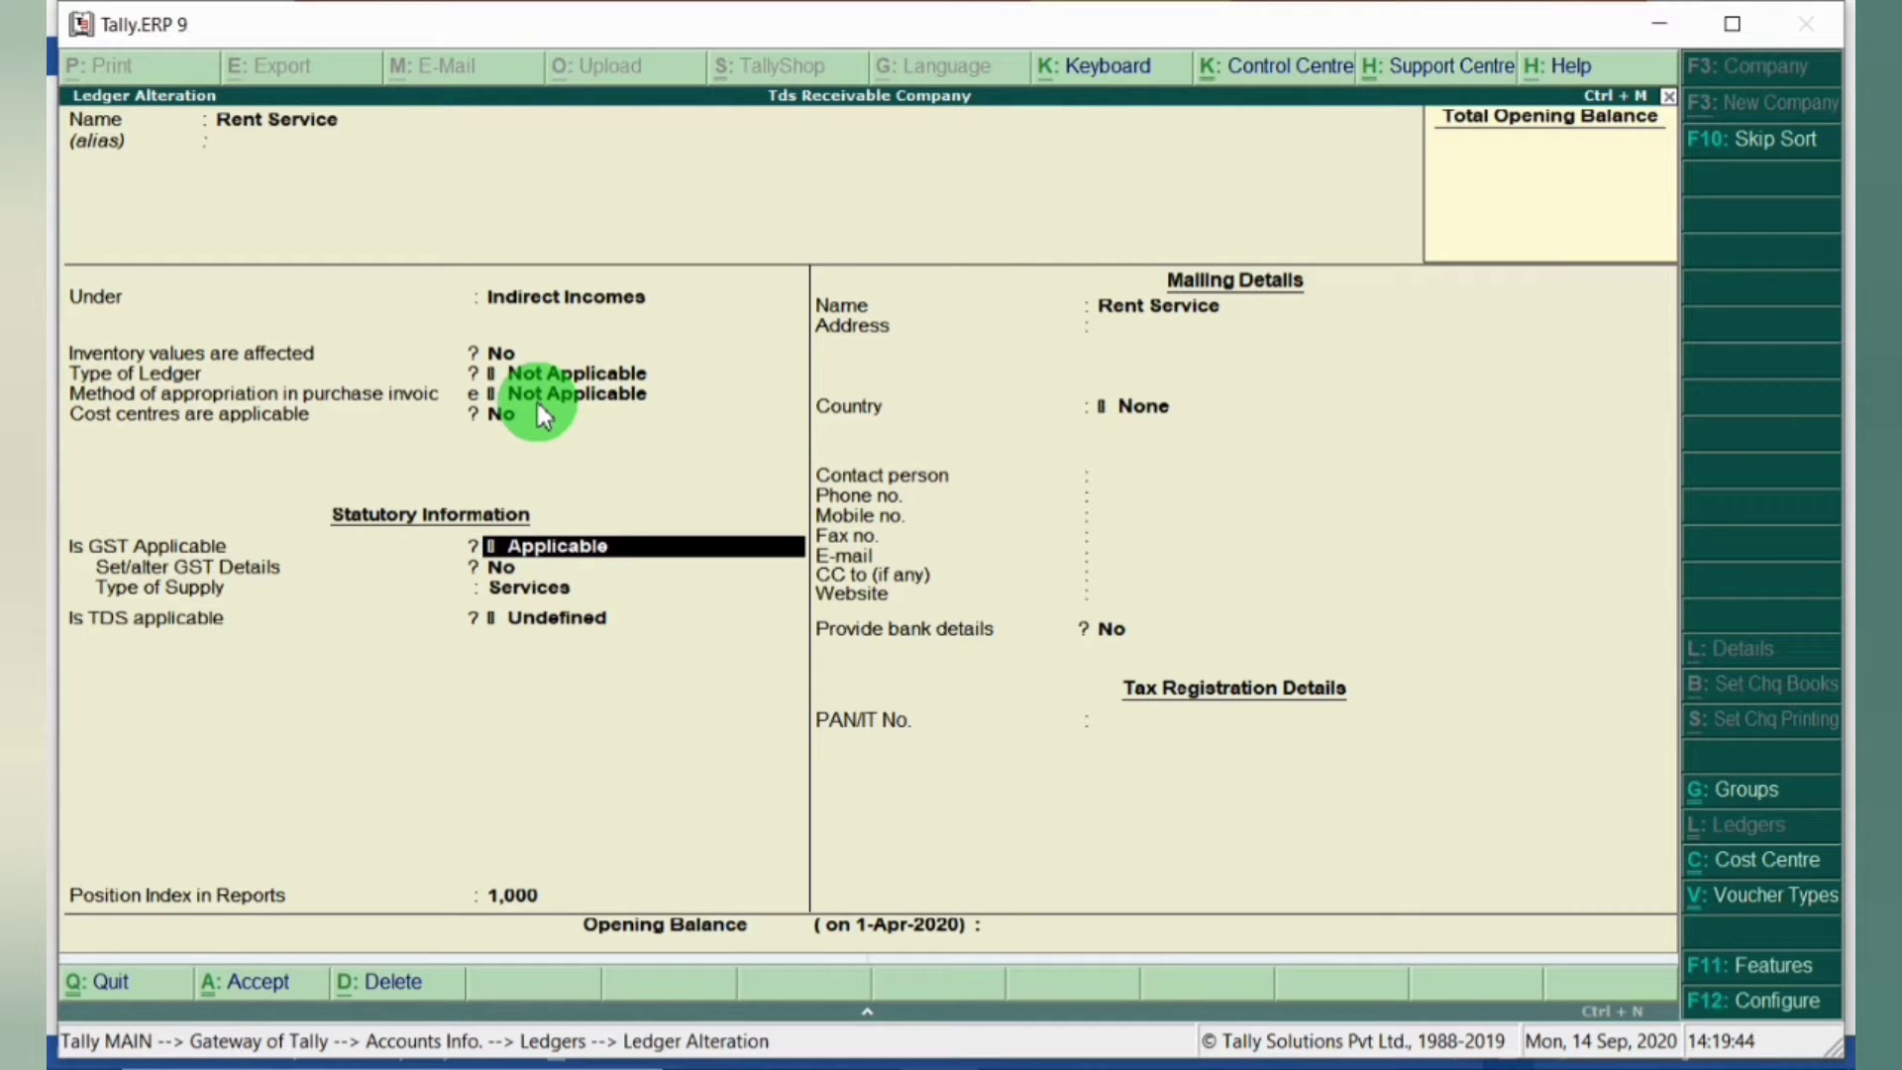
Step: Set Set/alter GST Details to Yes for Rent Service, keeping Sales Taxable, no reverse charge and 18 % integrated tax
key(Return)
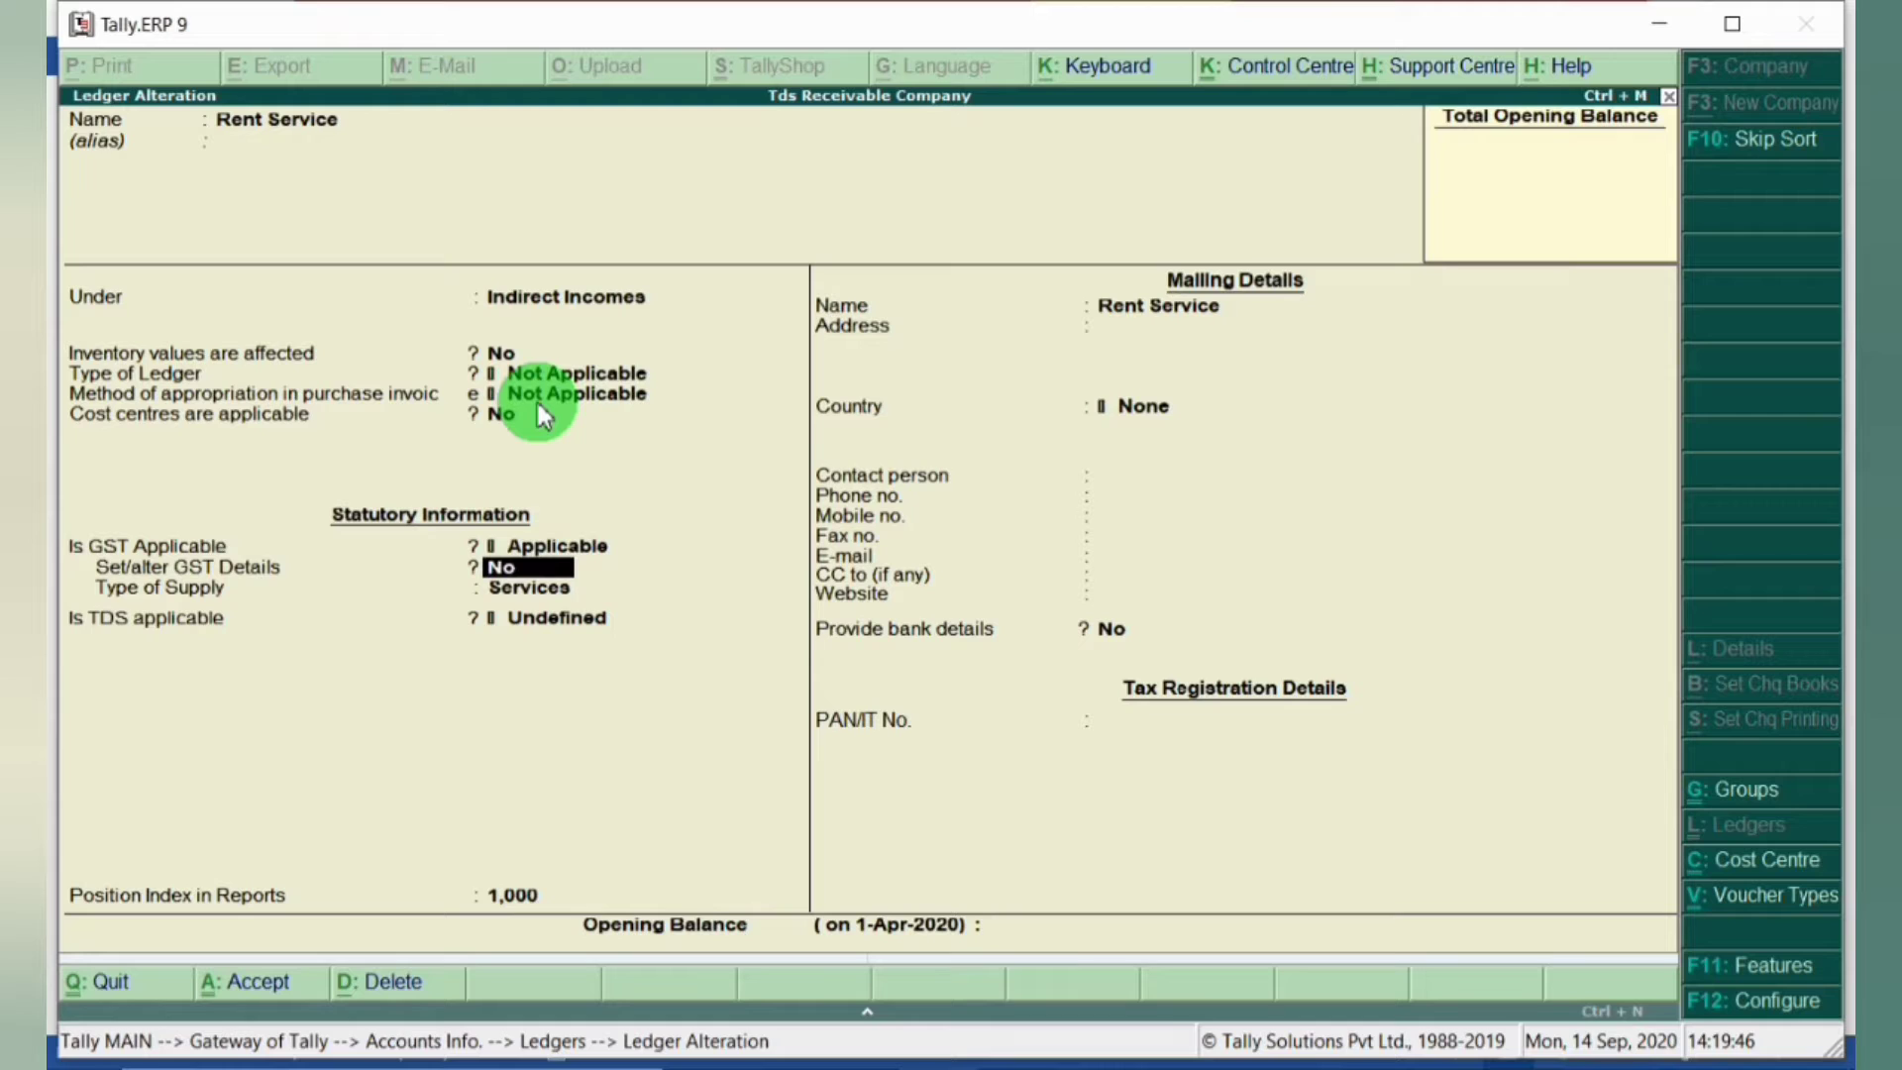
key(y)
key(Return)
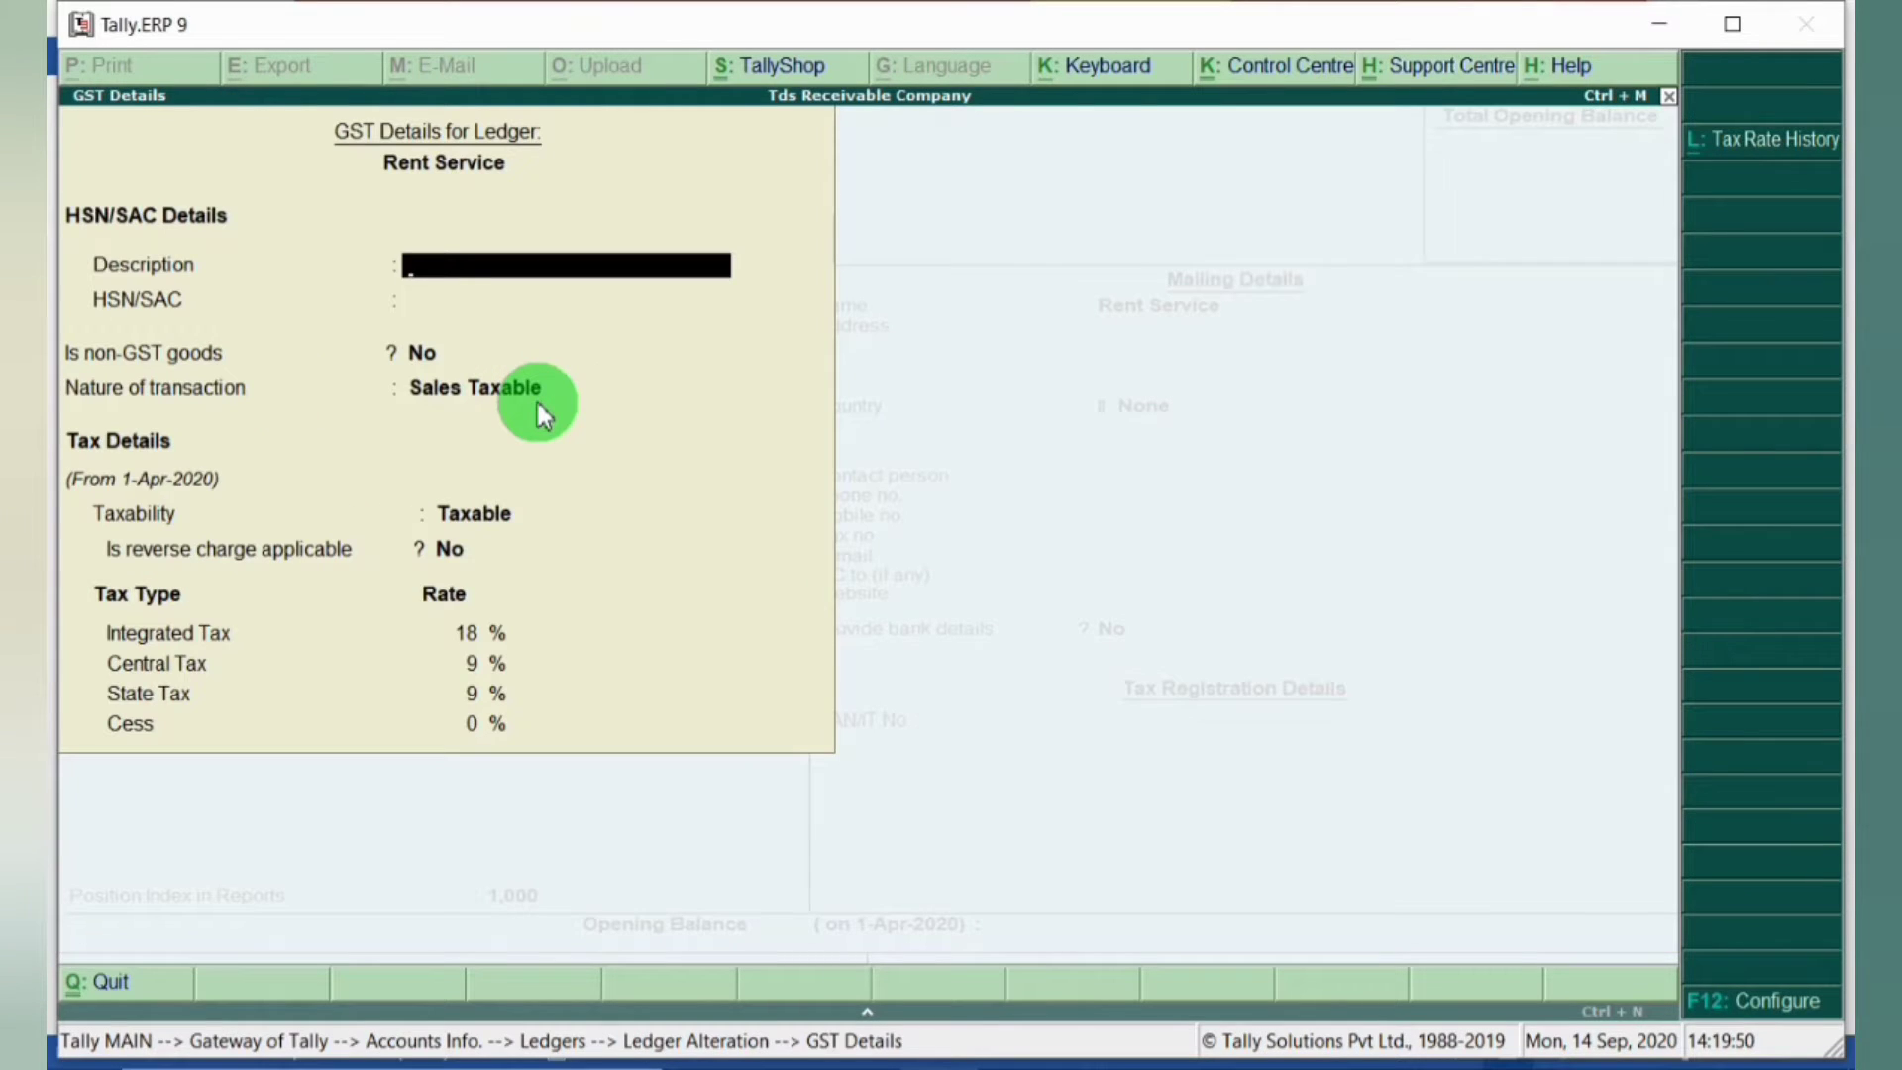
key(Return)
key(Return)
key(Return)
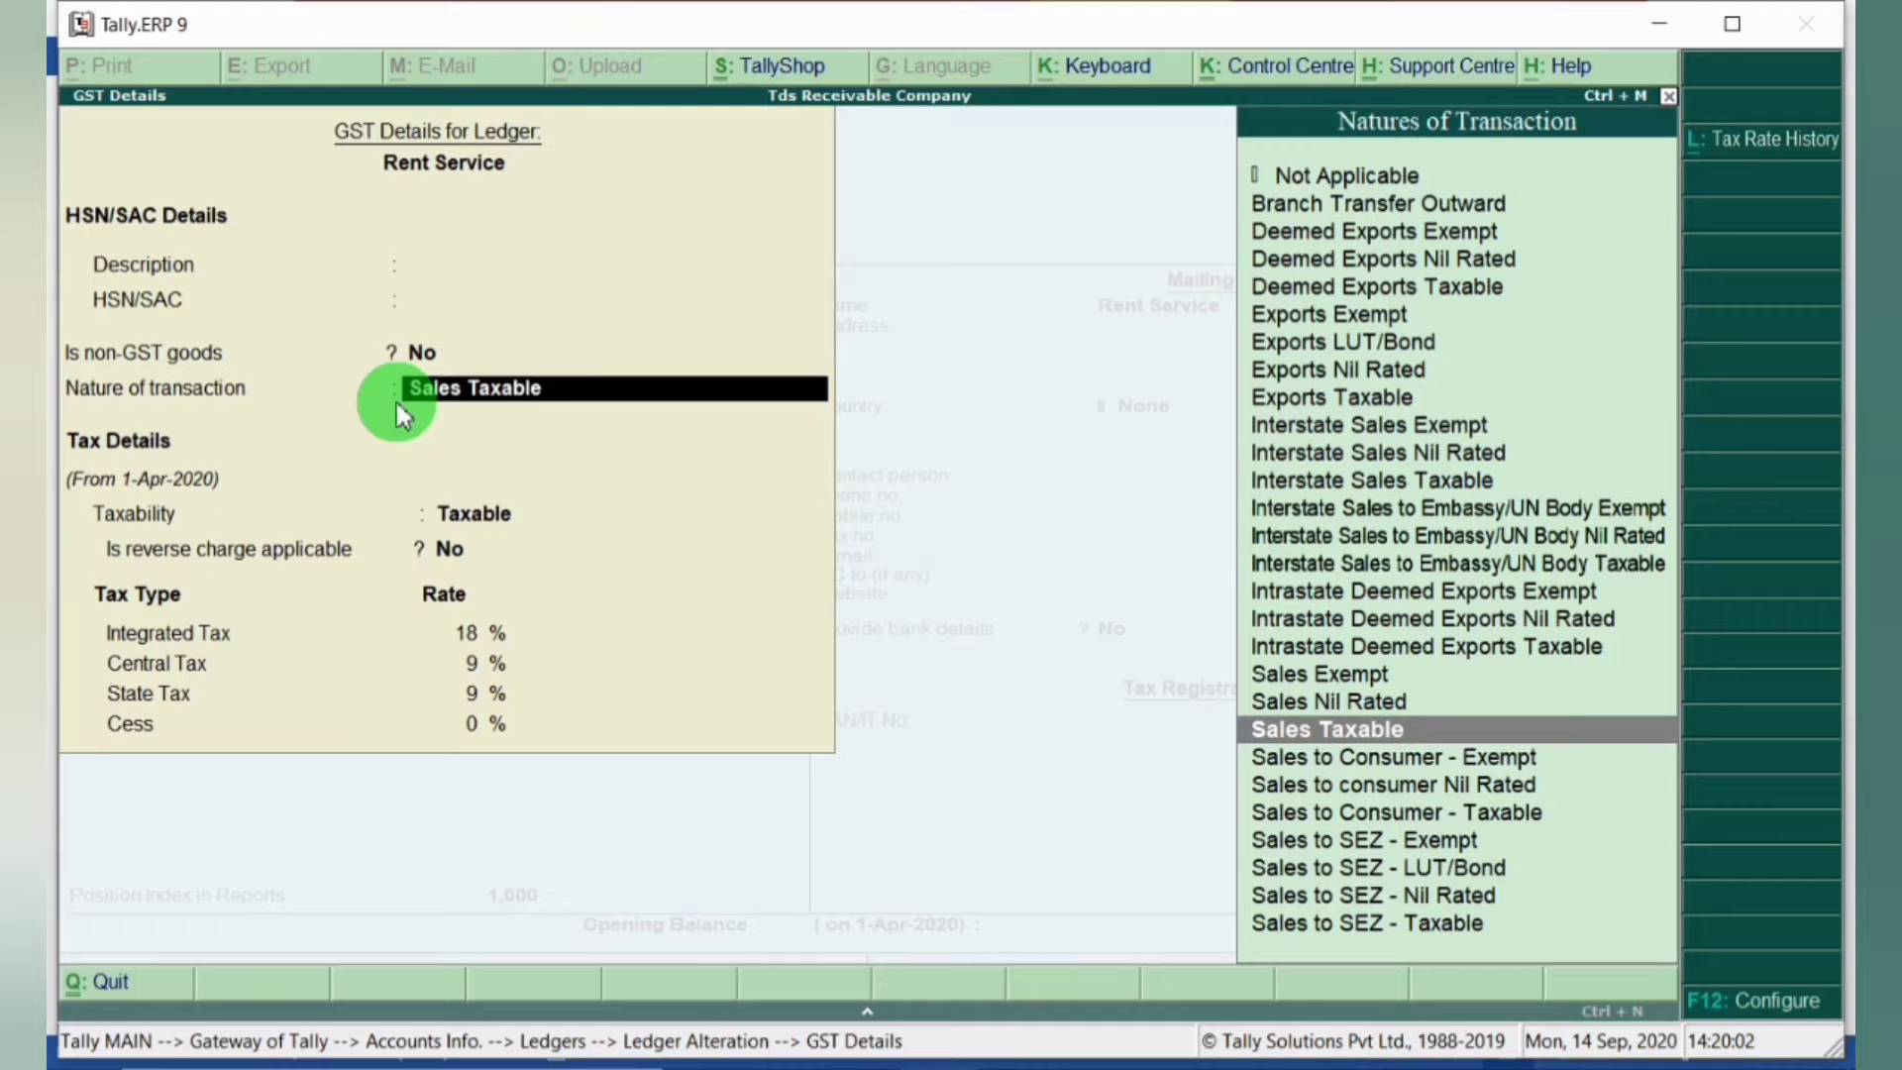
key(Return)
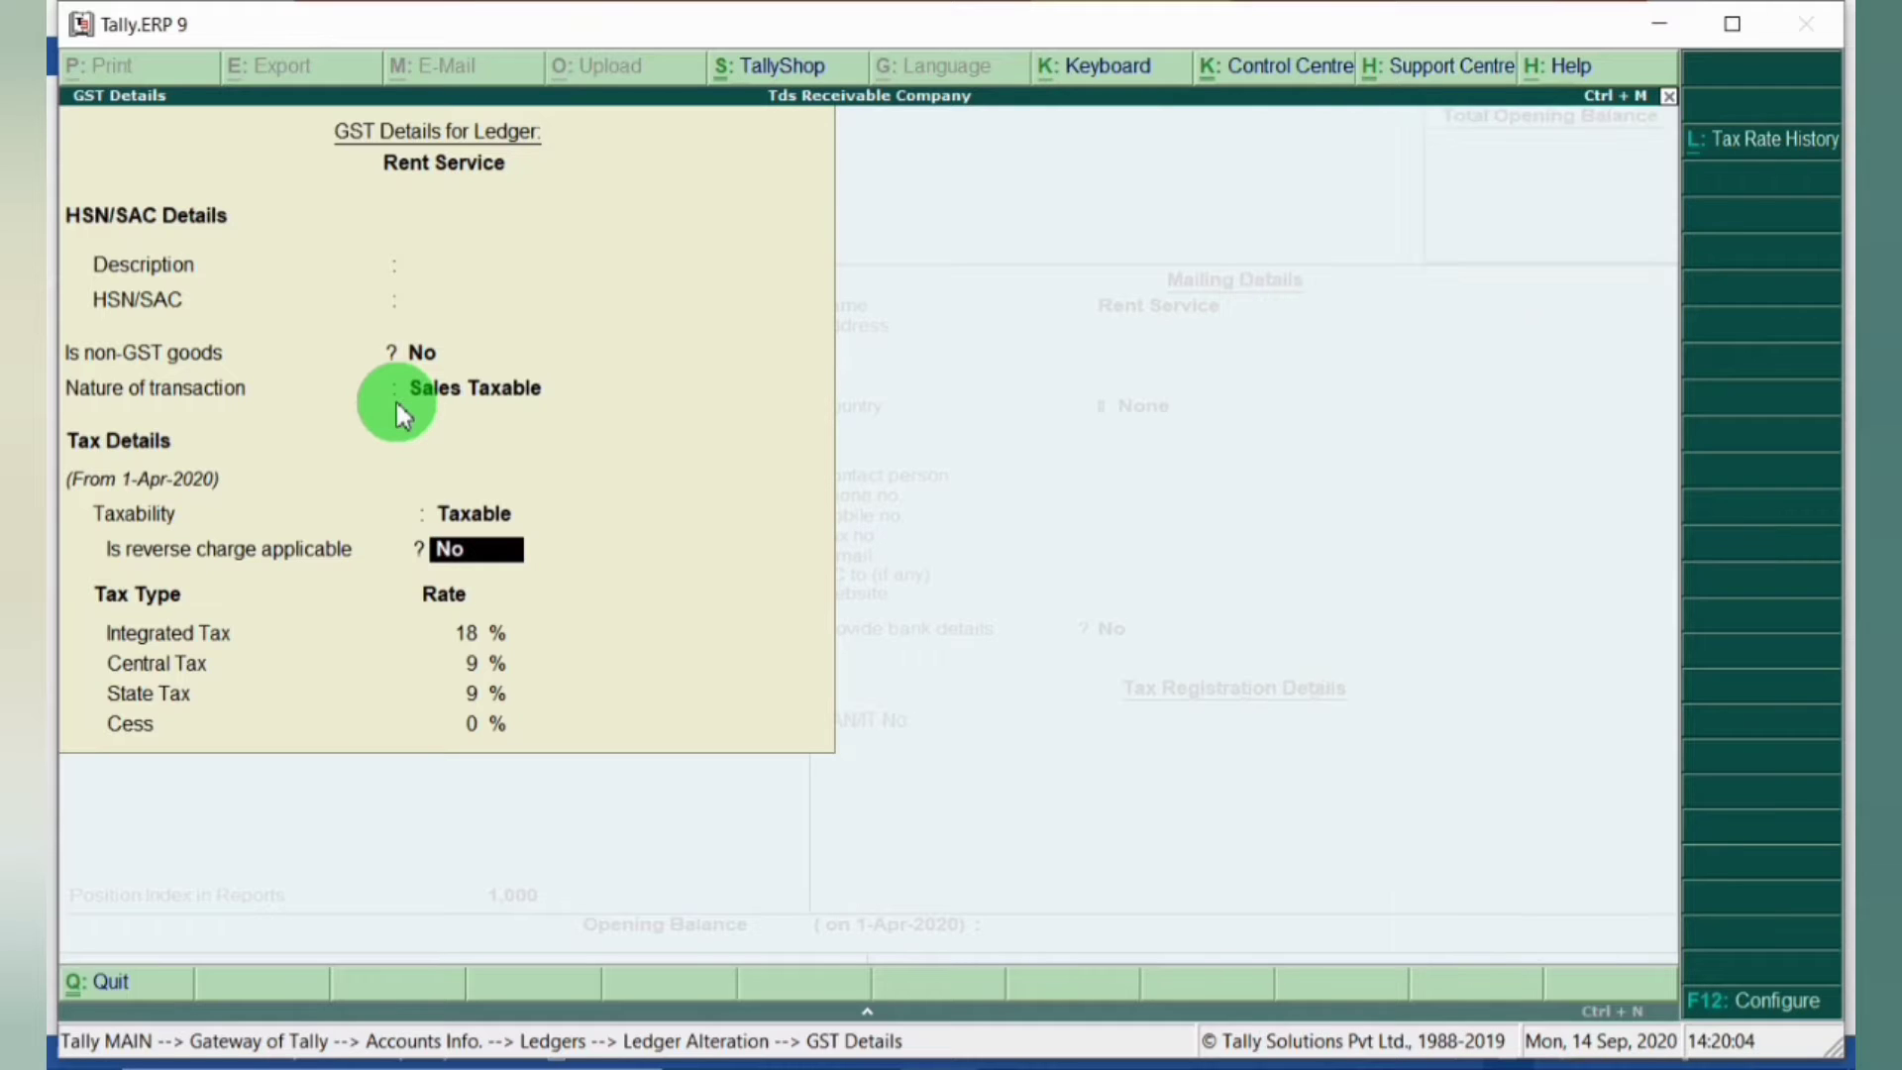
key(Return)
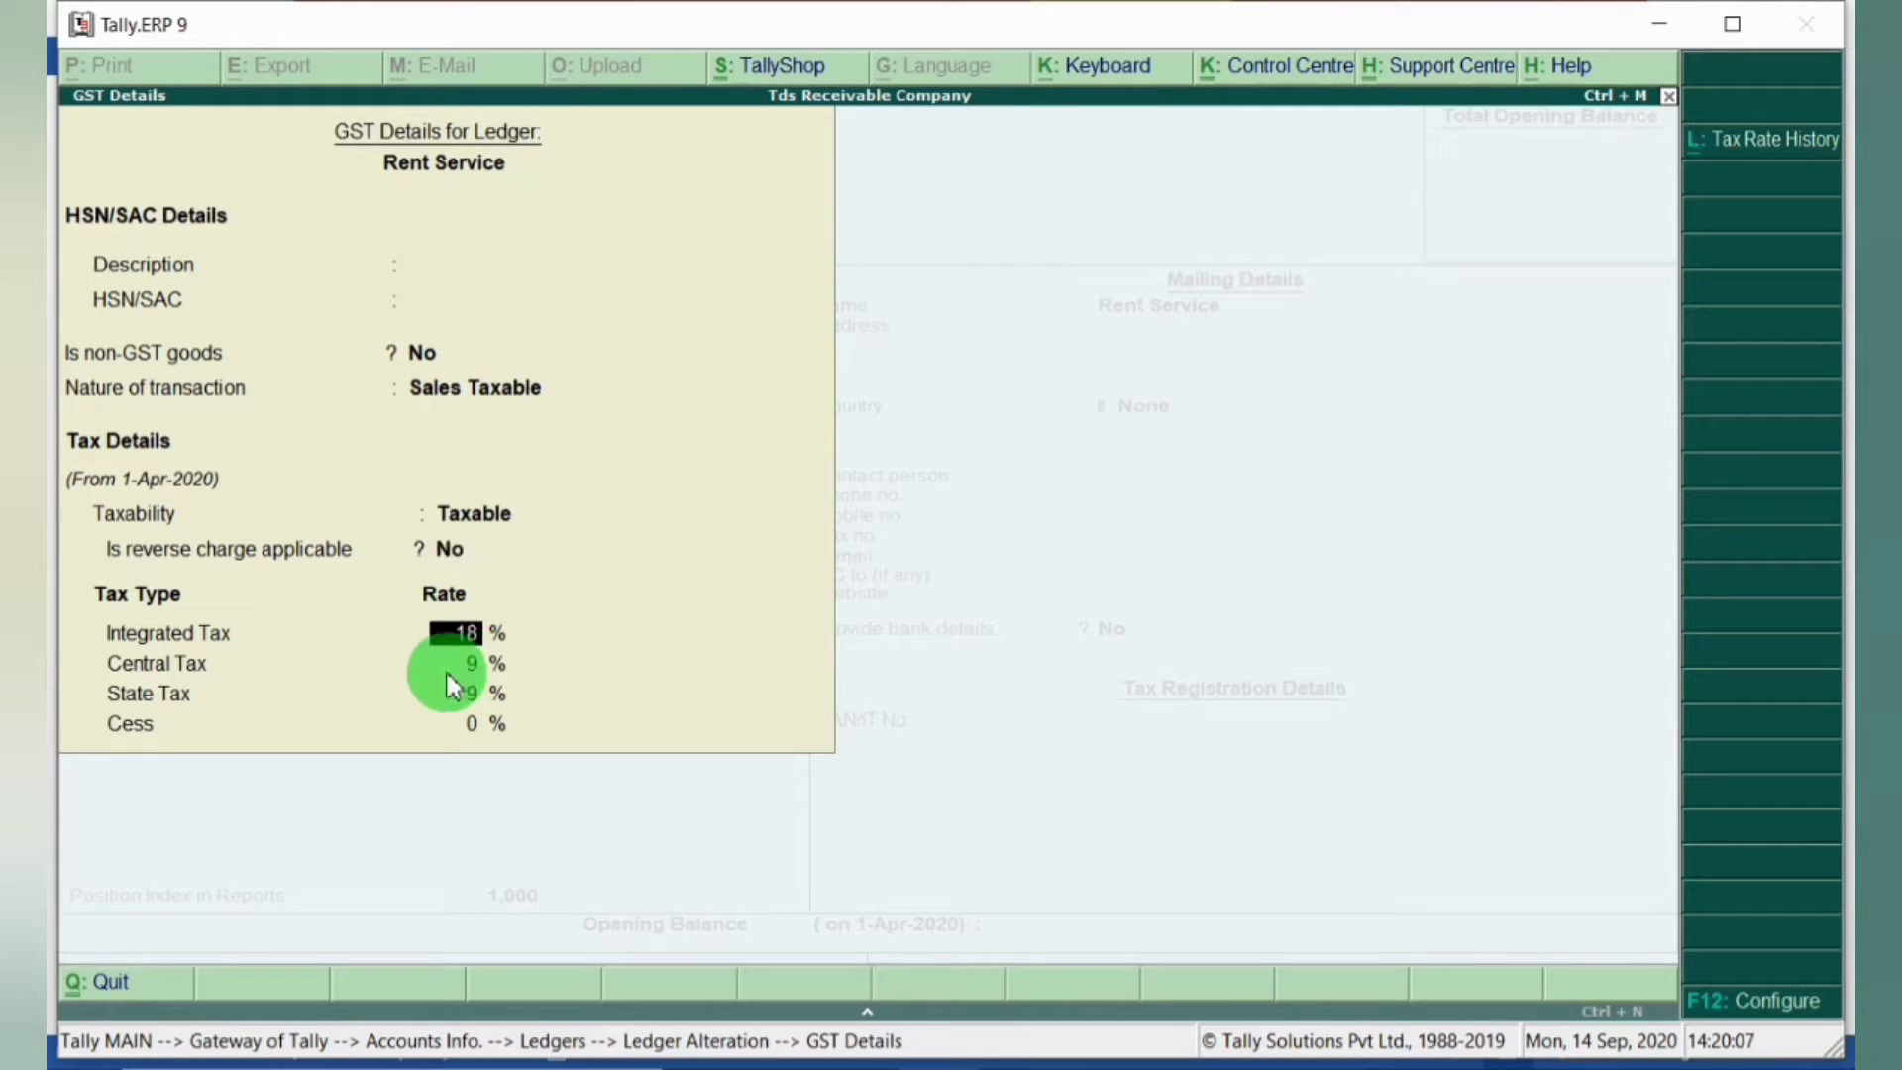
key(Return)
key(Return)
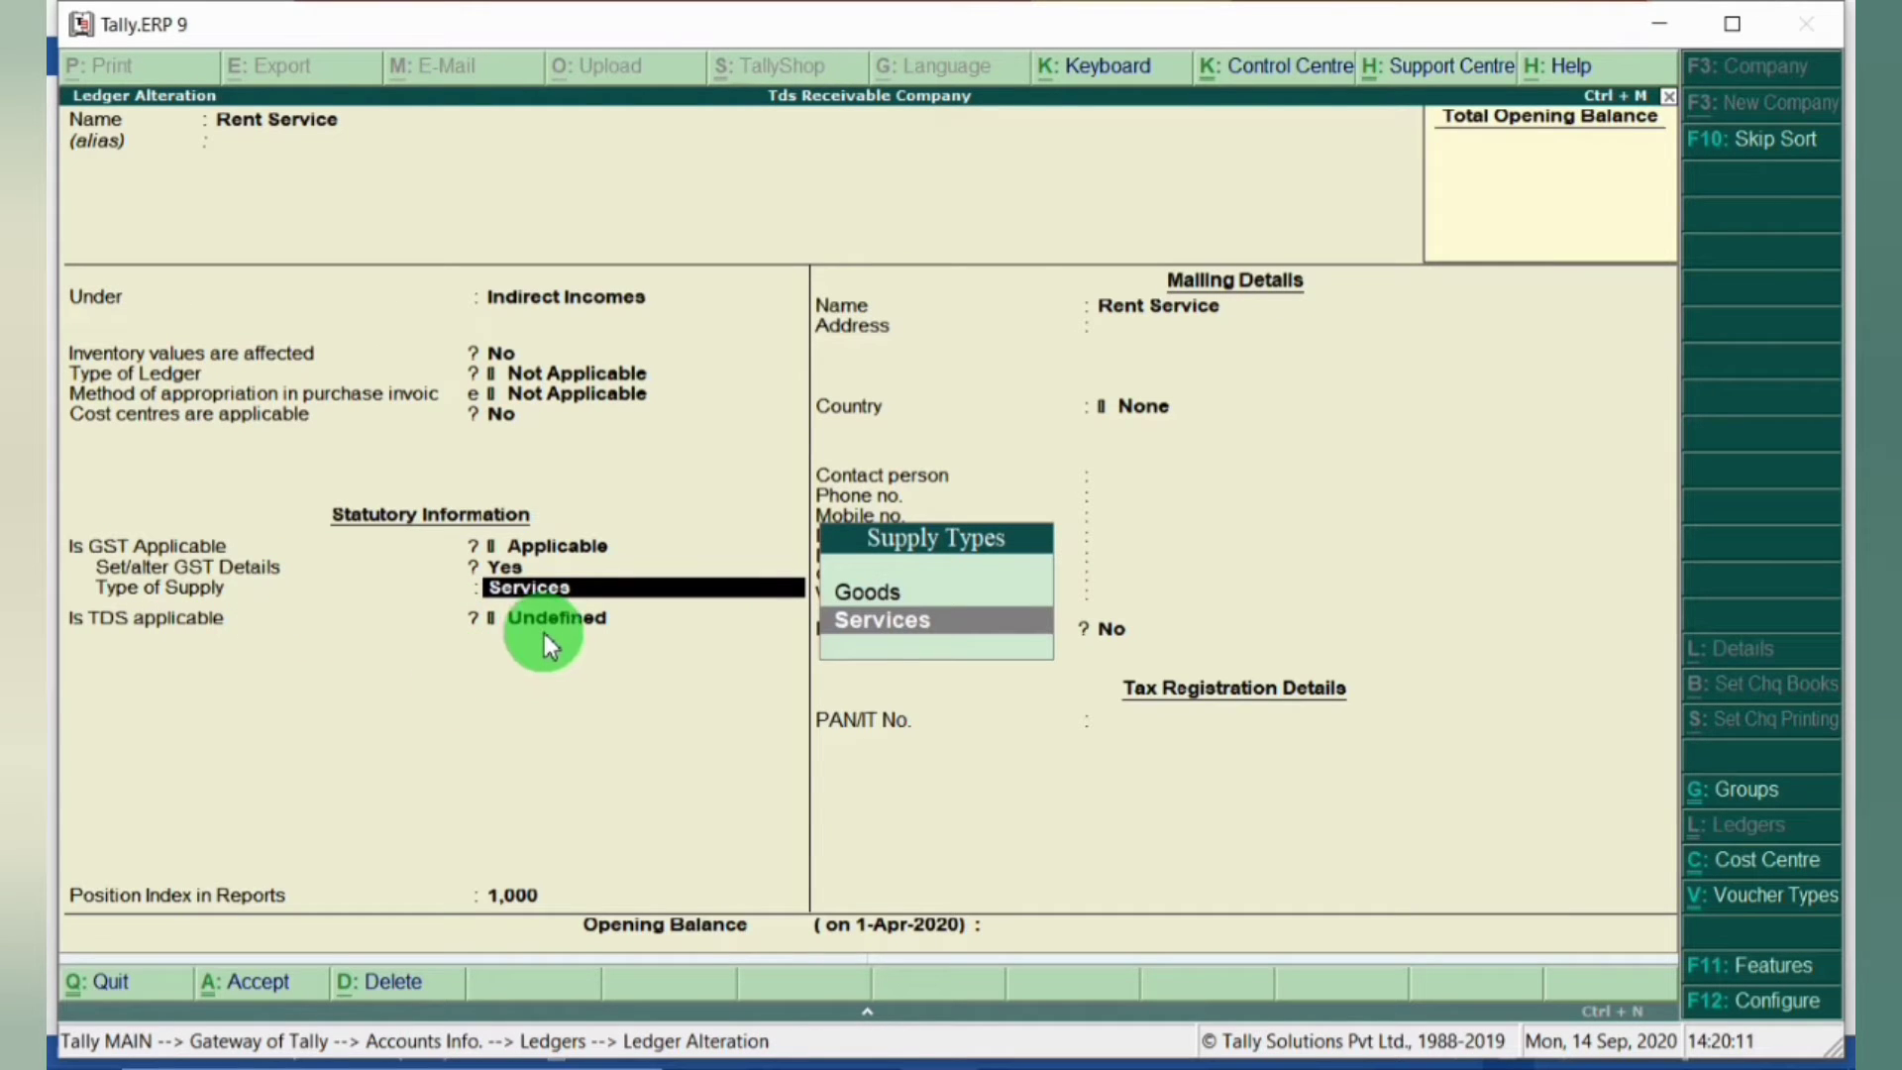
Step: Keep the type of supply as Services and TDS applicability as Undefined, and save the Rent Service ledger
key(Return)
key(Return)
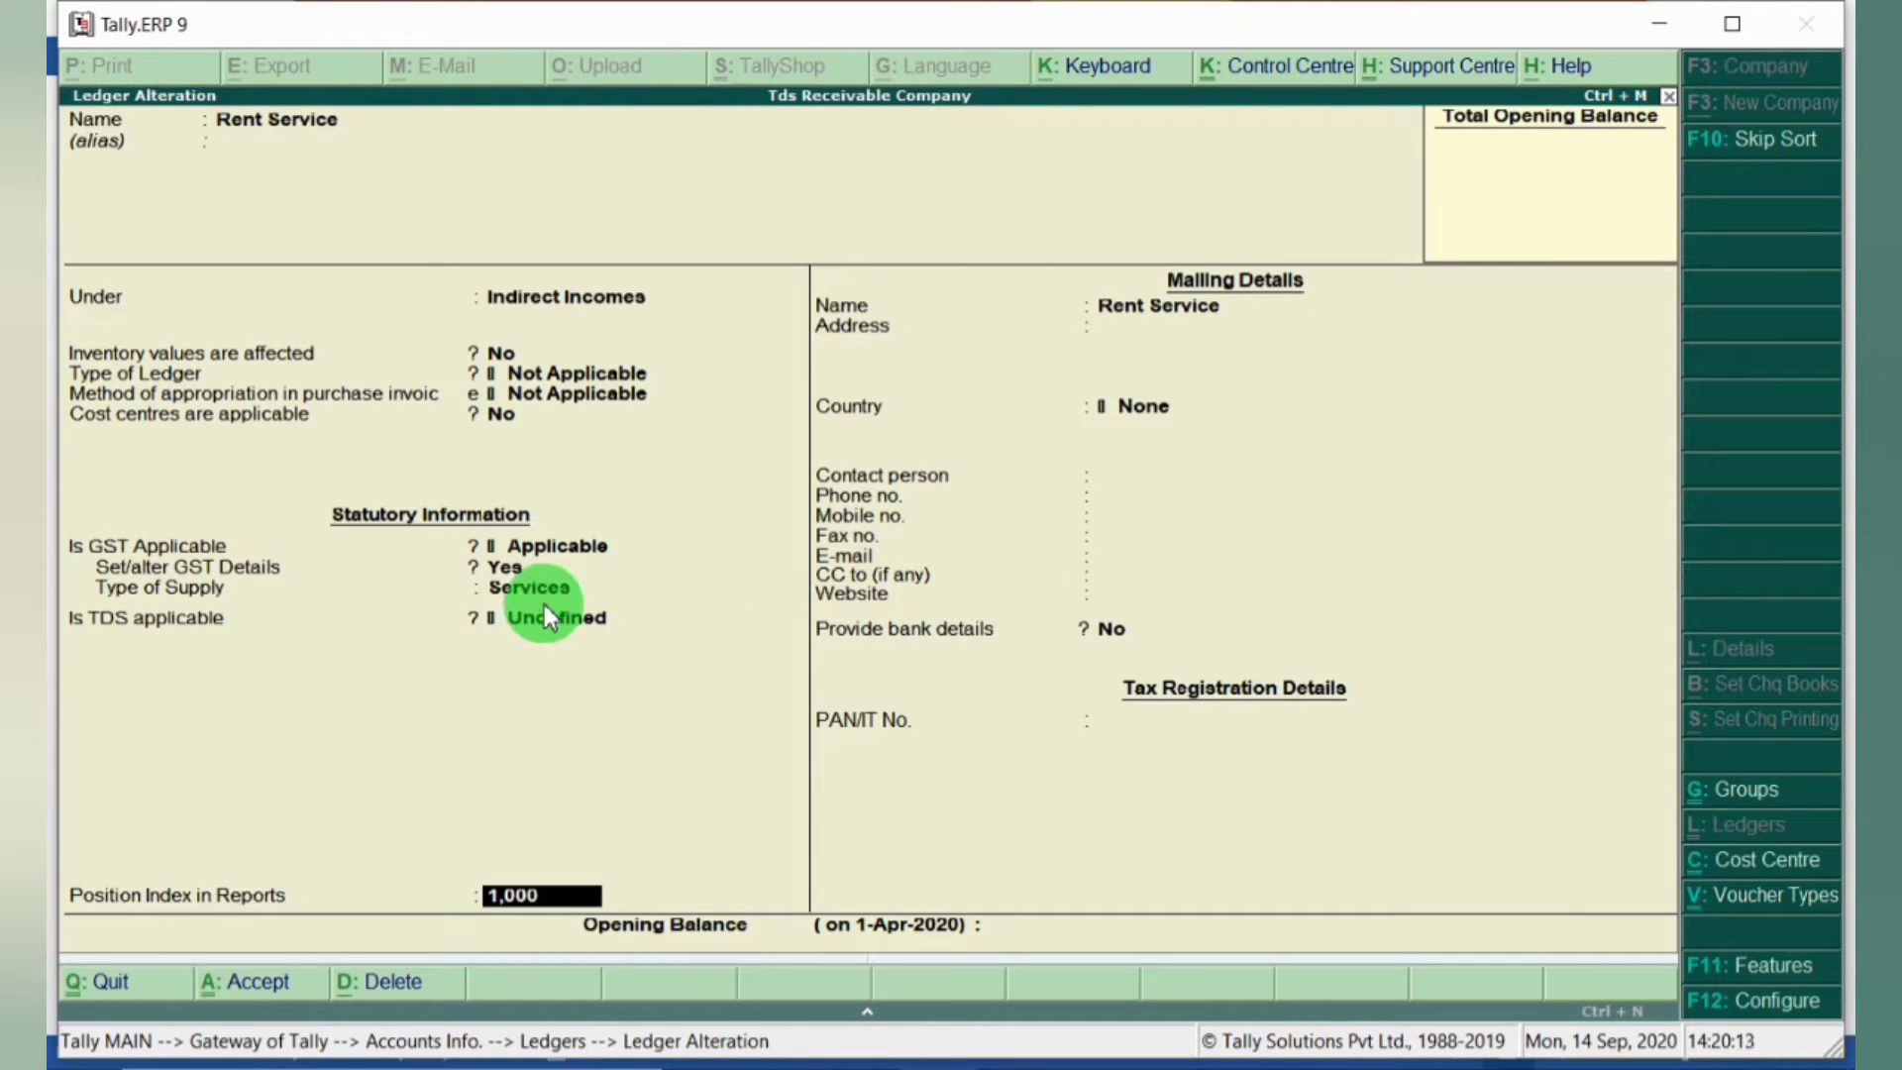
key(ctrl+a)
Step: Review the group and statutory settings of the TDS Receivable on Rent ledger, and return to the Gateway of Tally
key(Down)
key(Down)
key(Down)
key(Down)
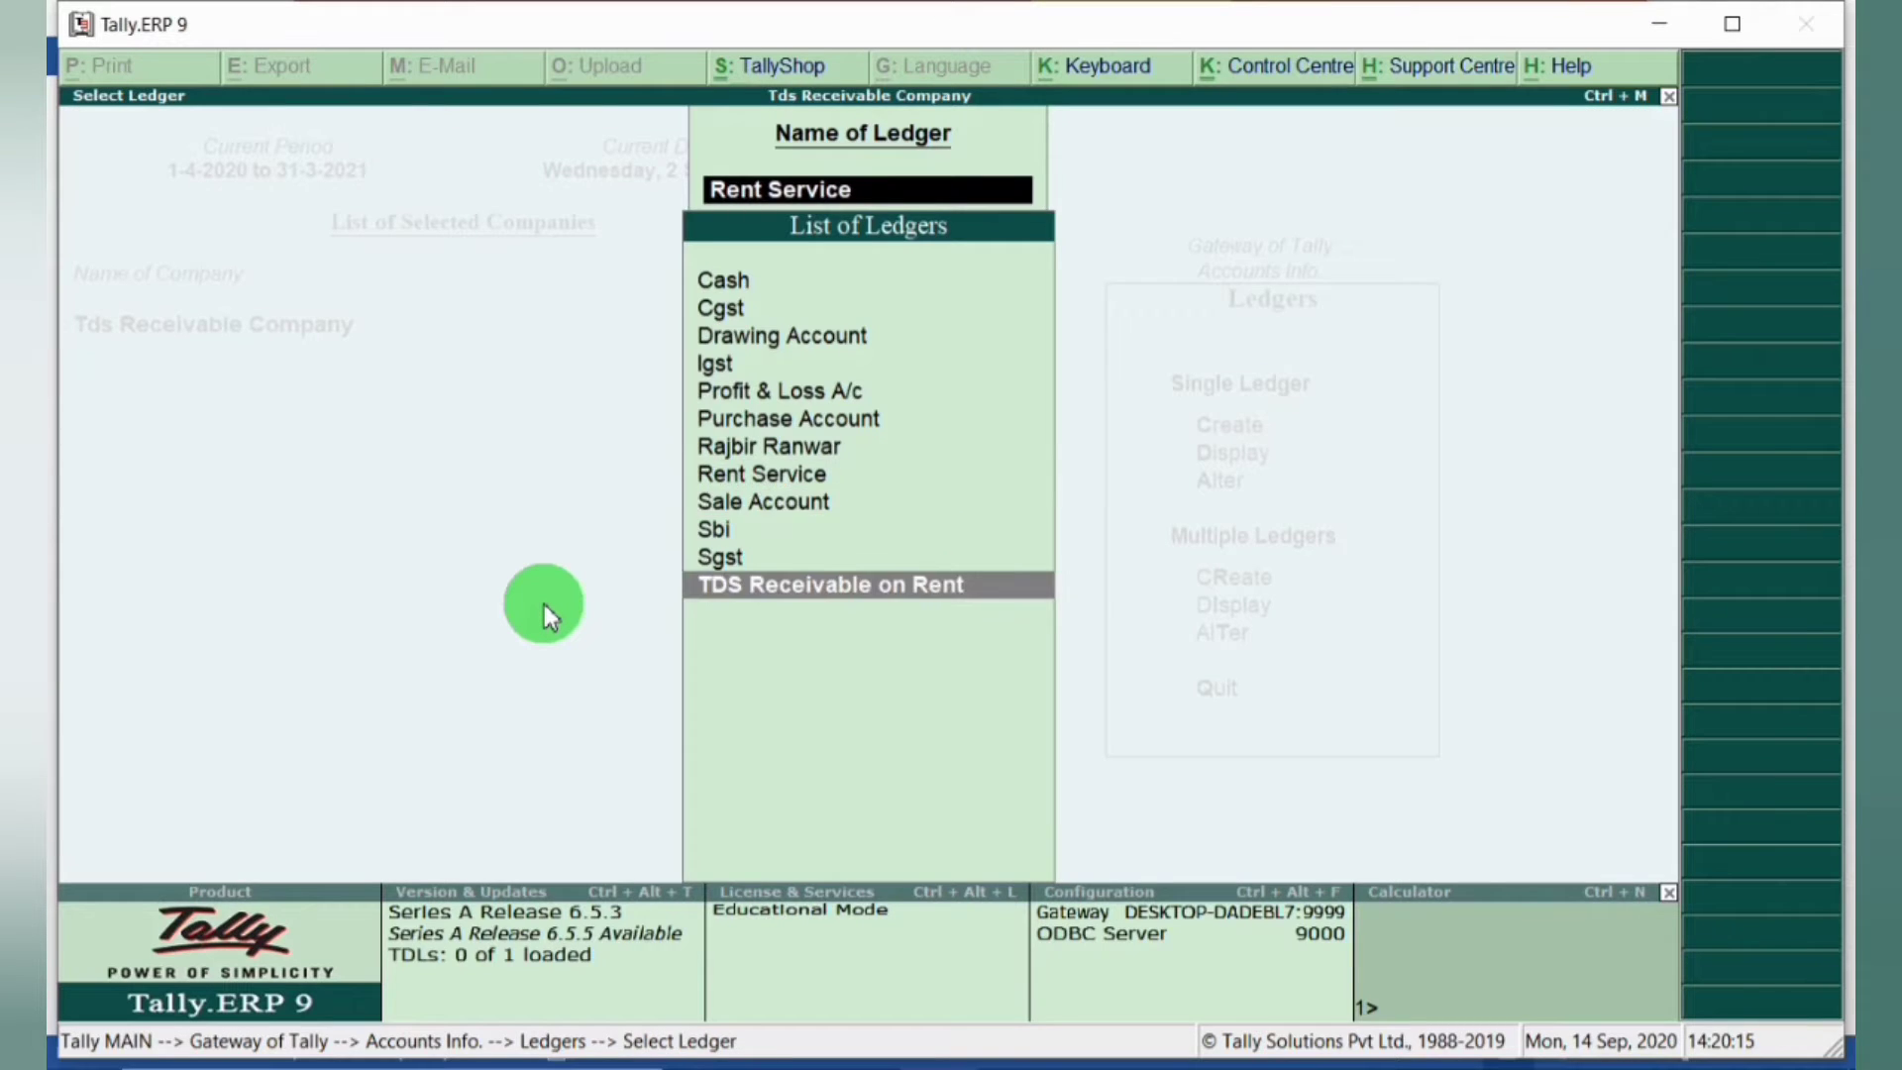
key(Return)
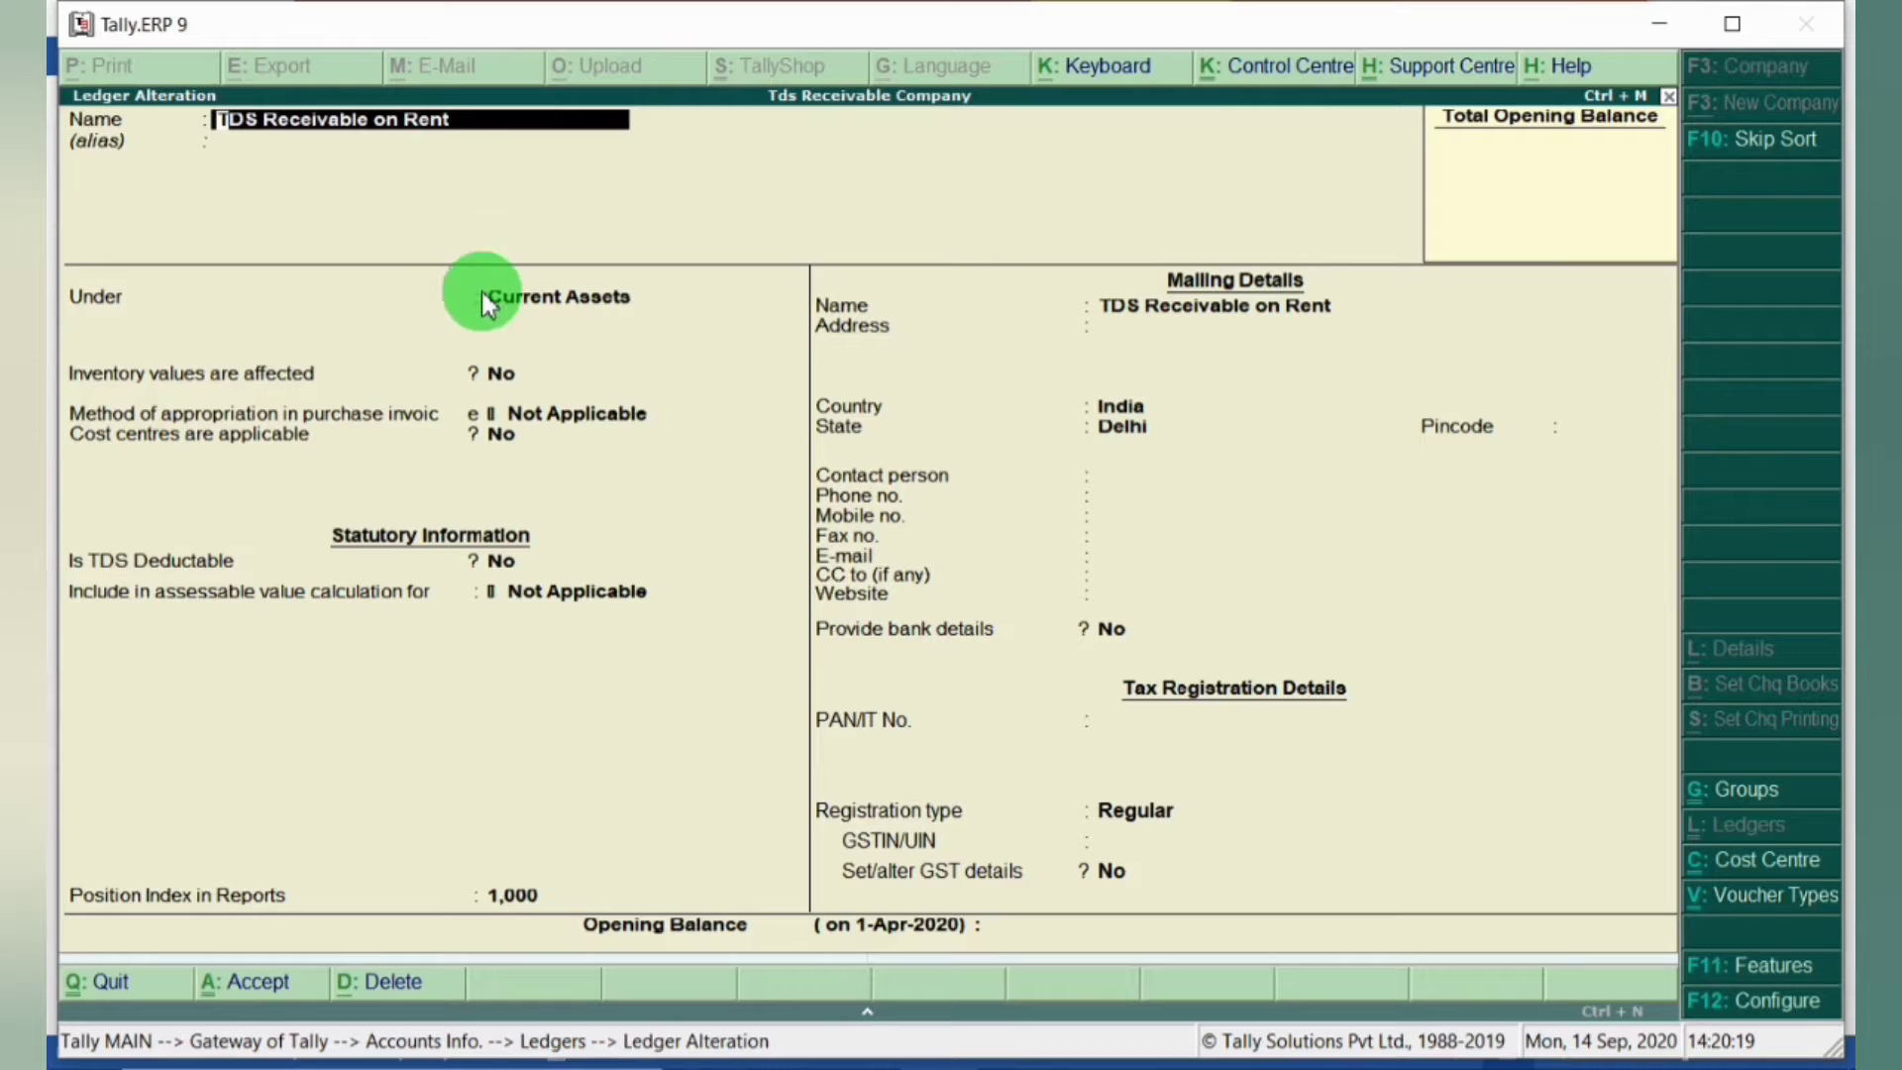
click(501, 307)
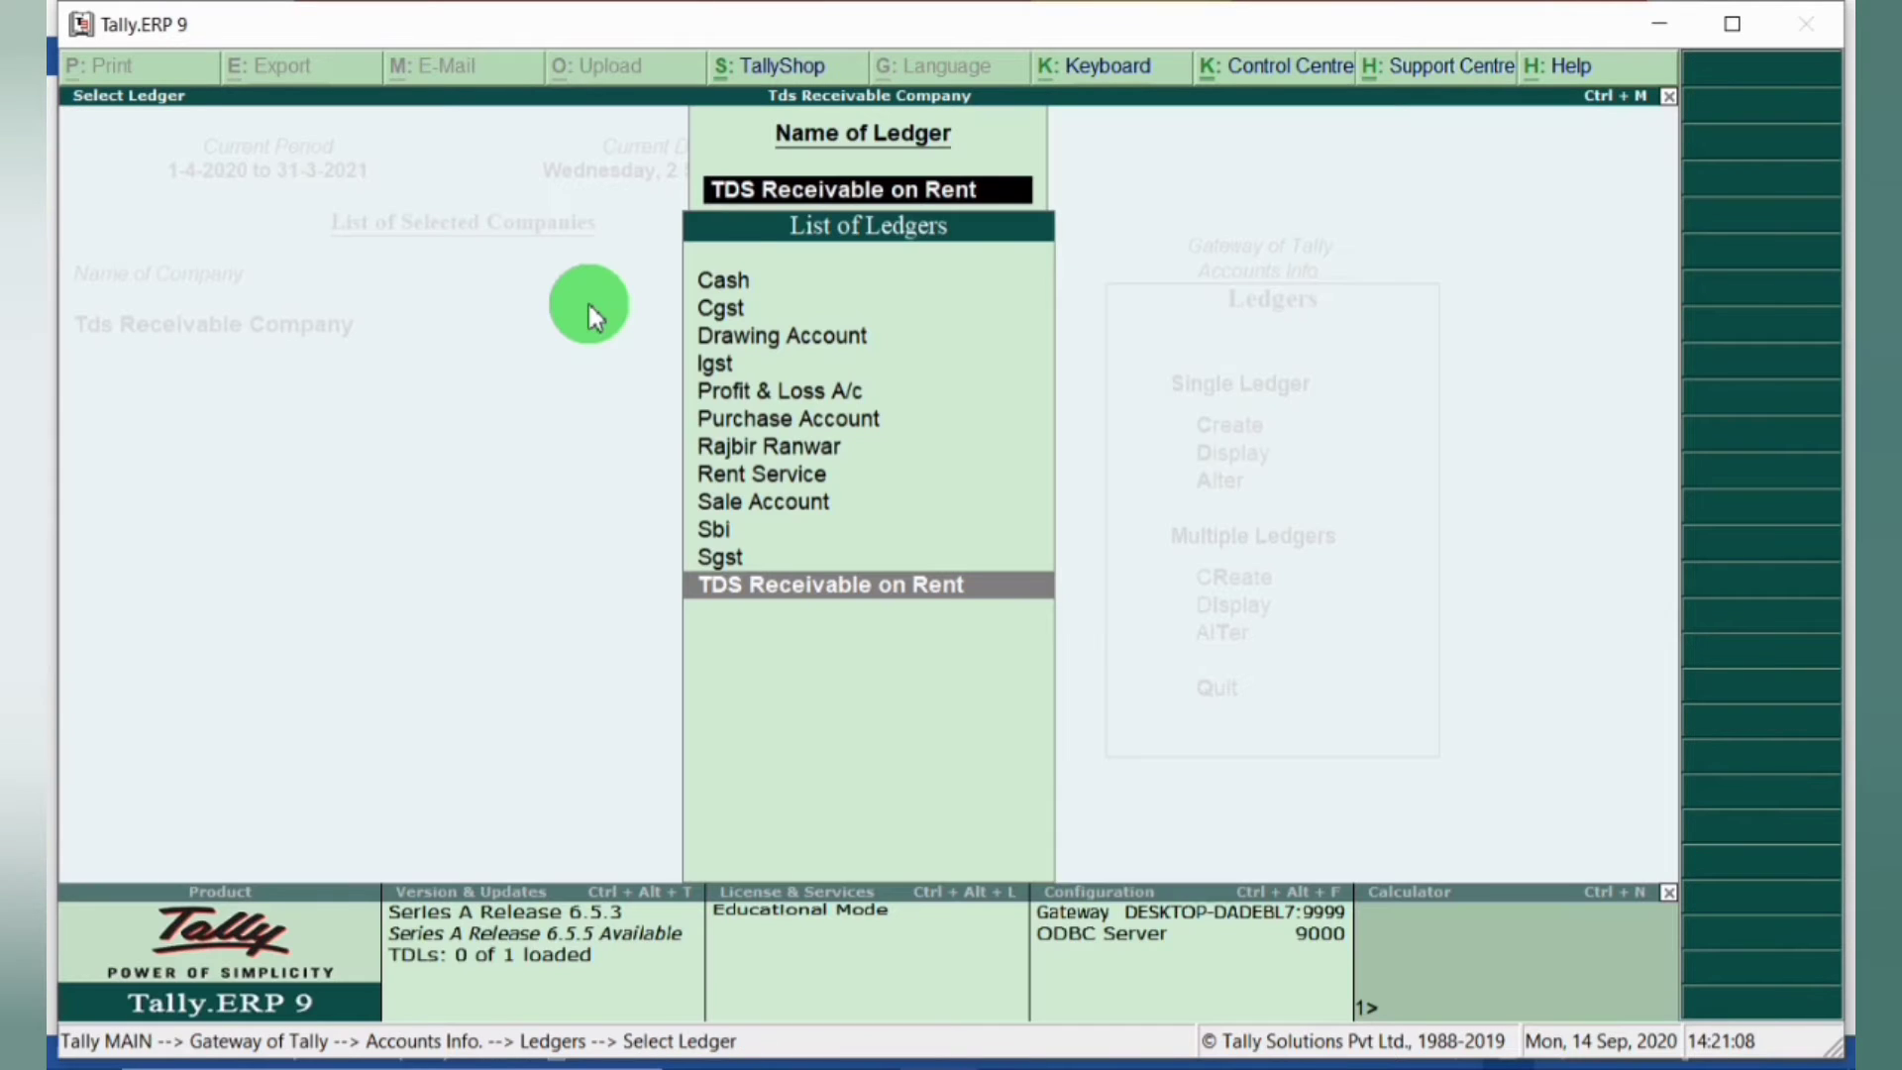
key(BackSpace)
key(Escape)
key(Escape)
key(Escape)
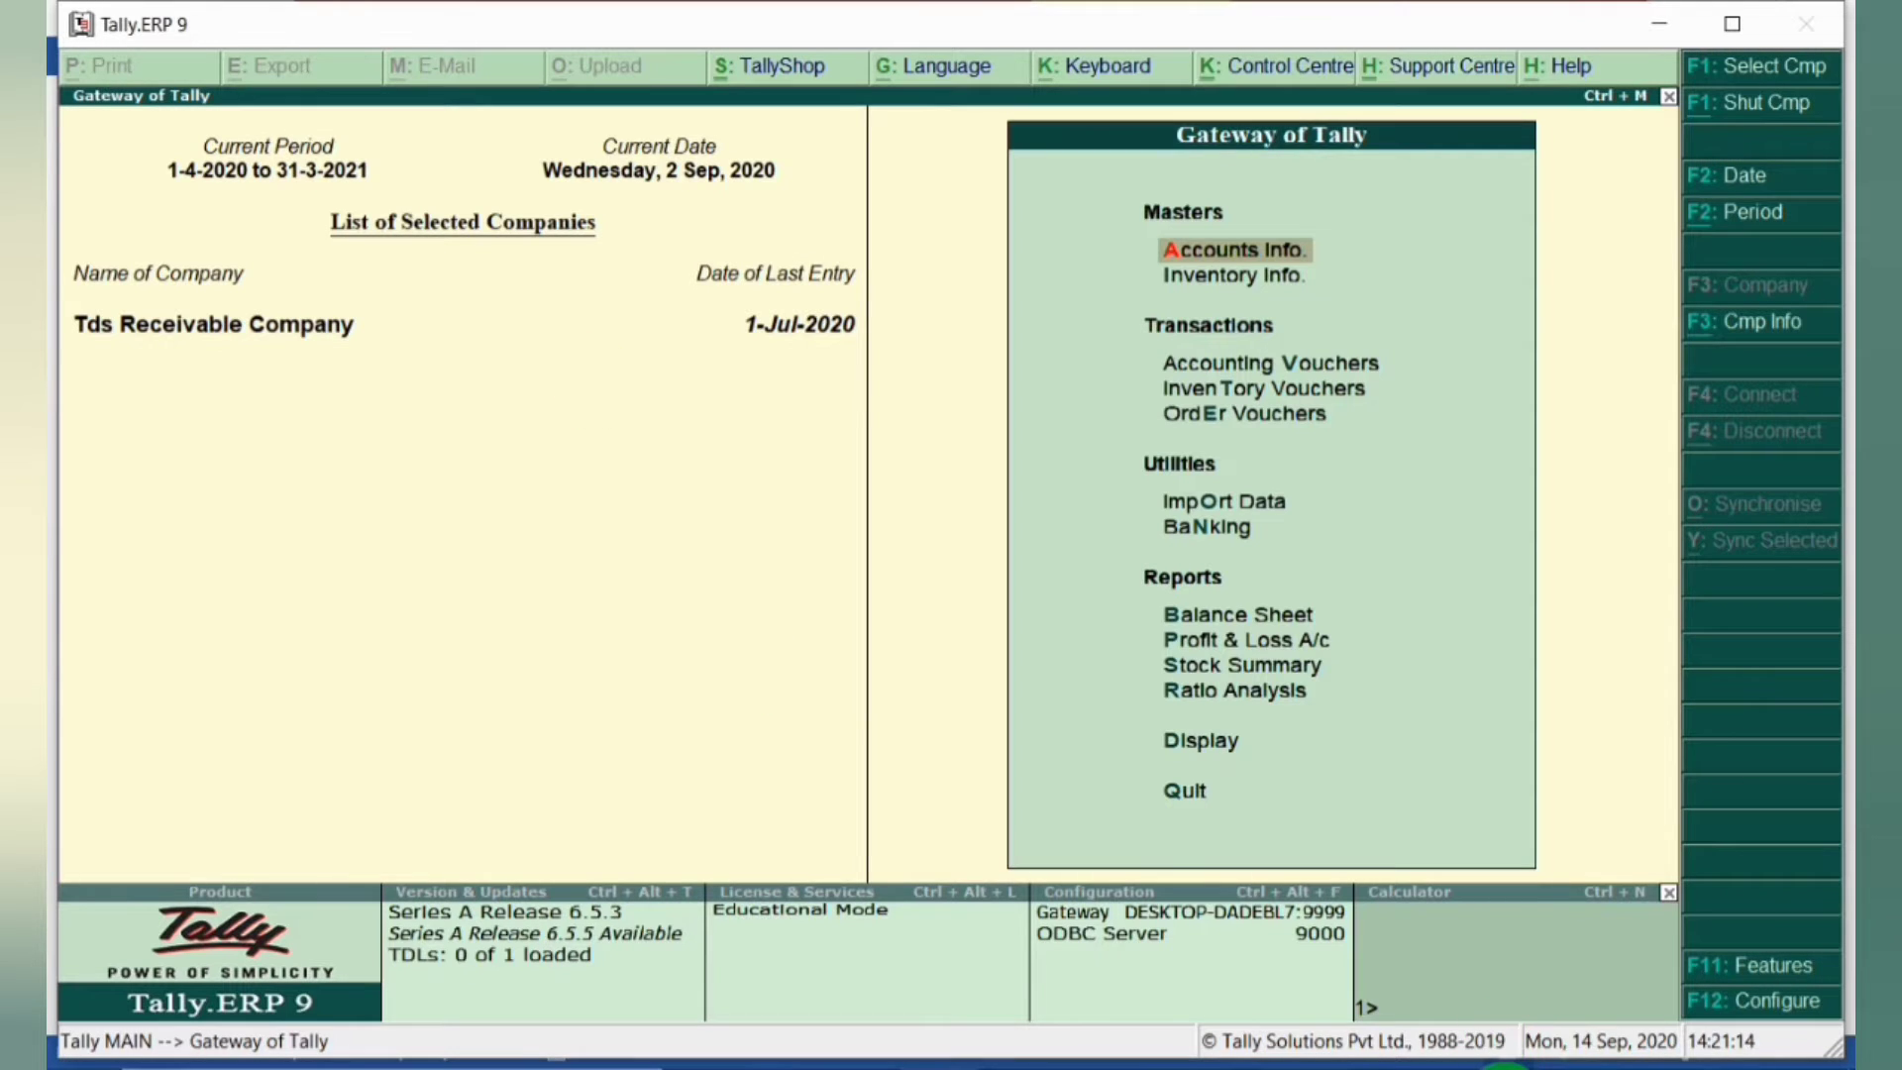
click(1494, 1064)
right_click(1412, 1037)
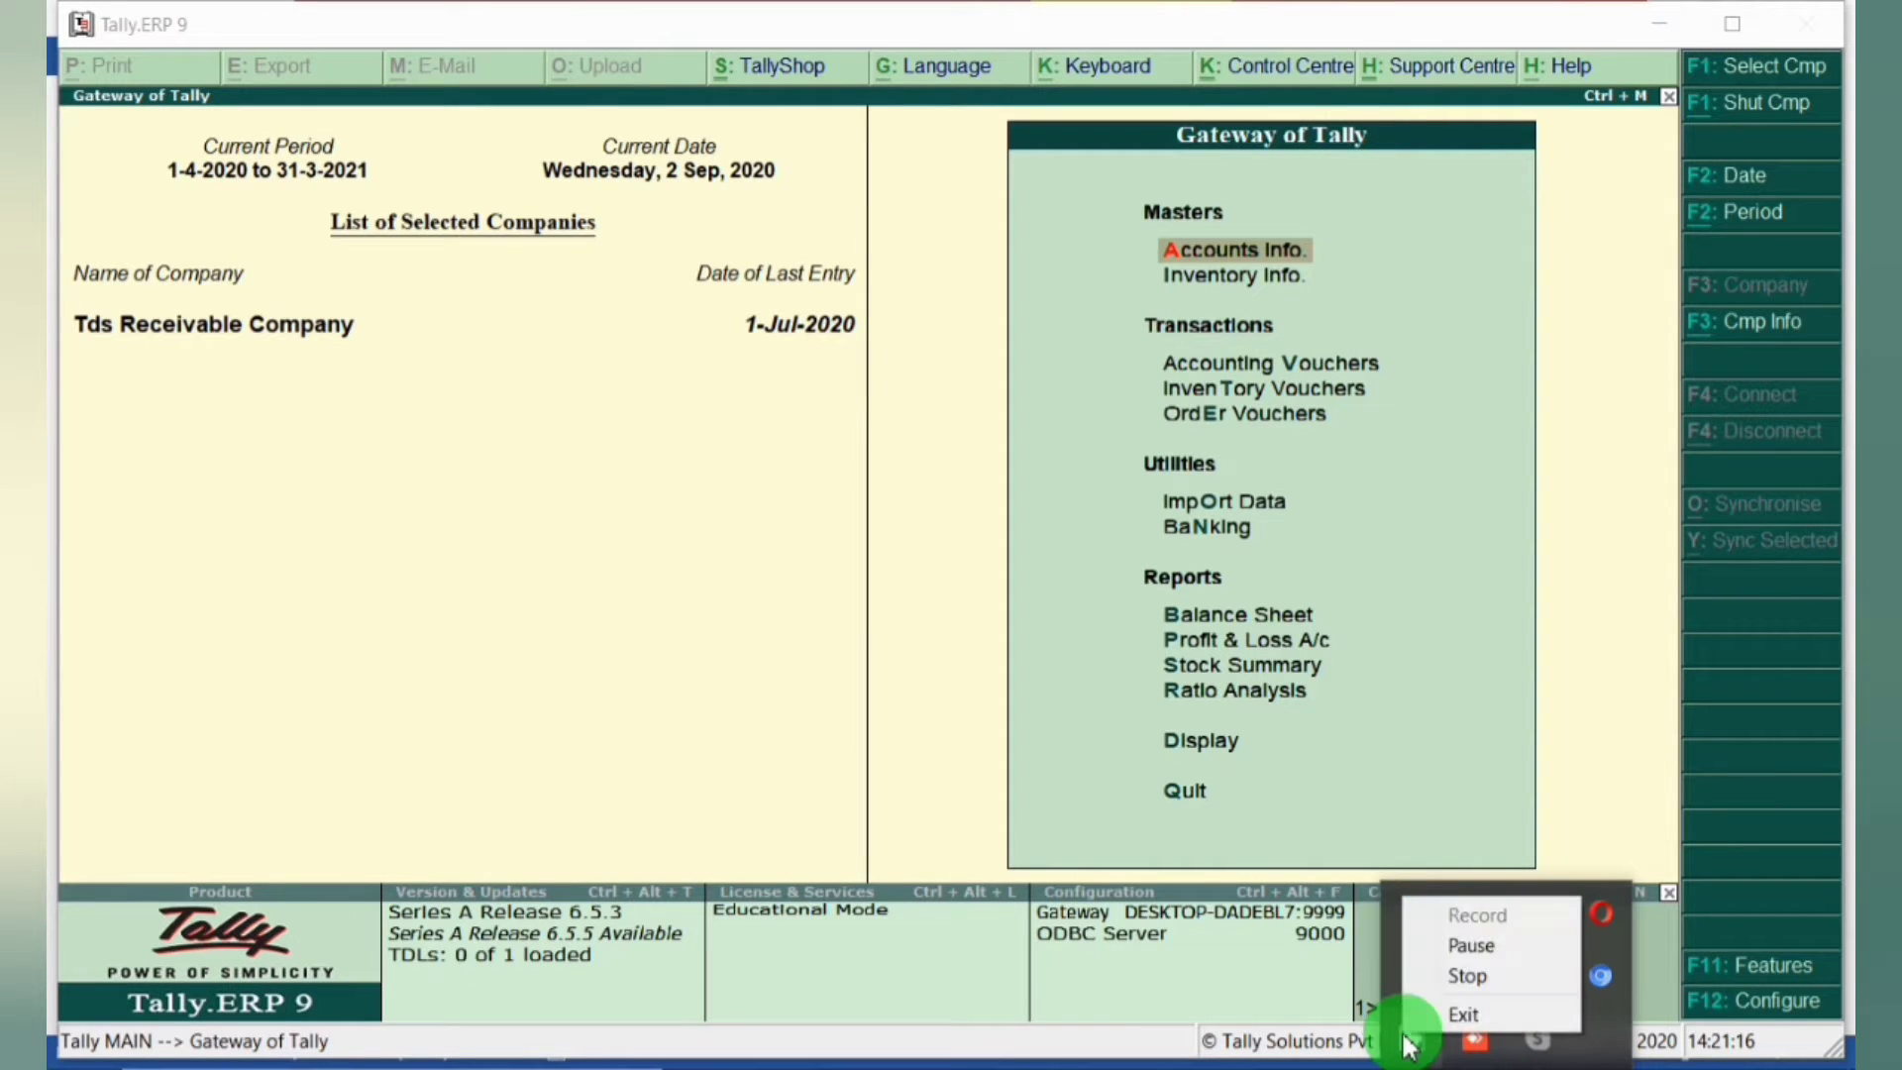
click(1460, 948)
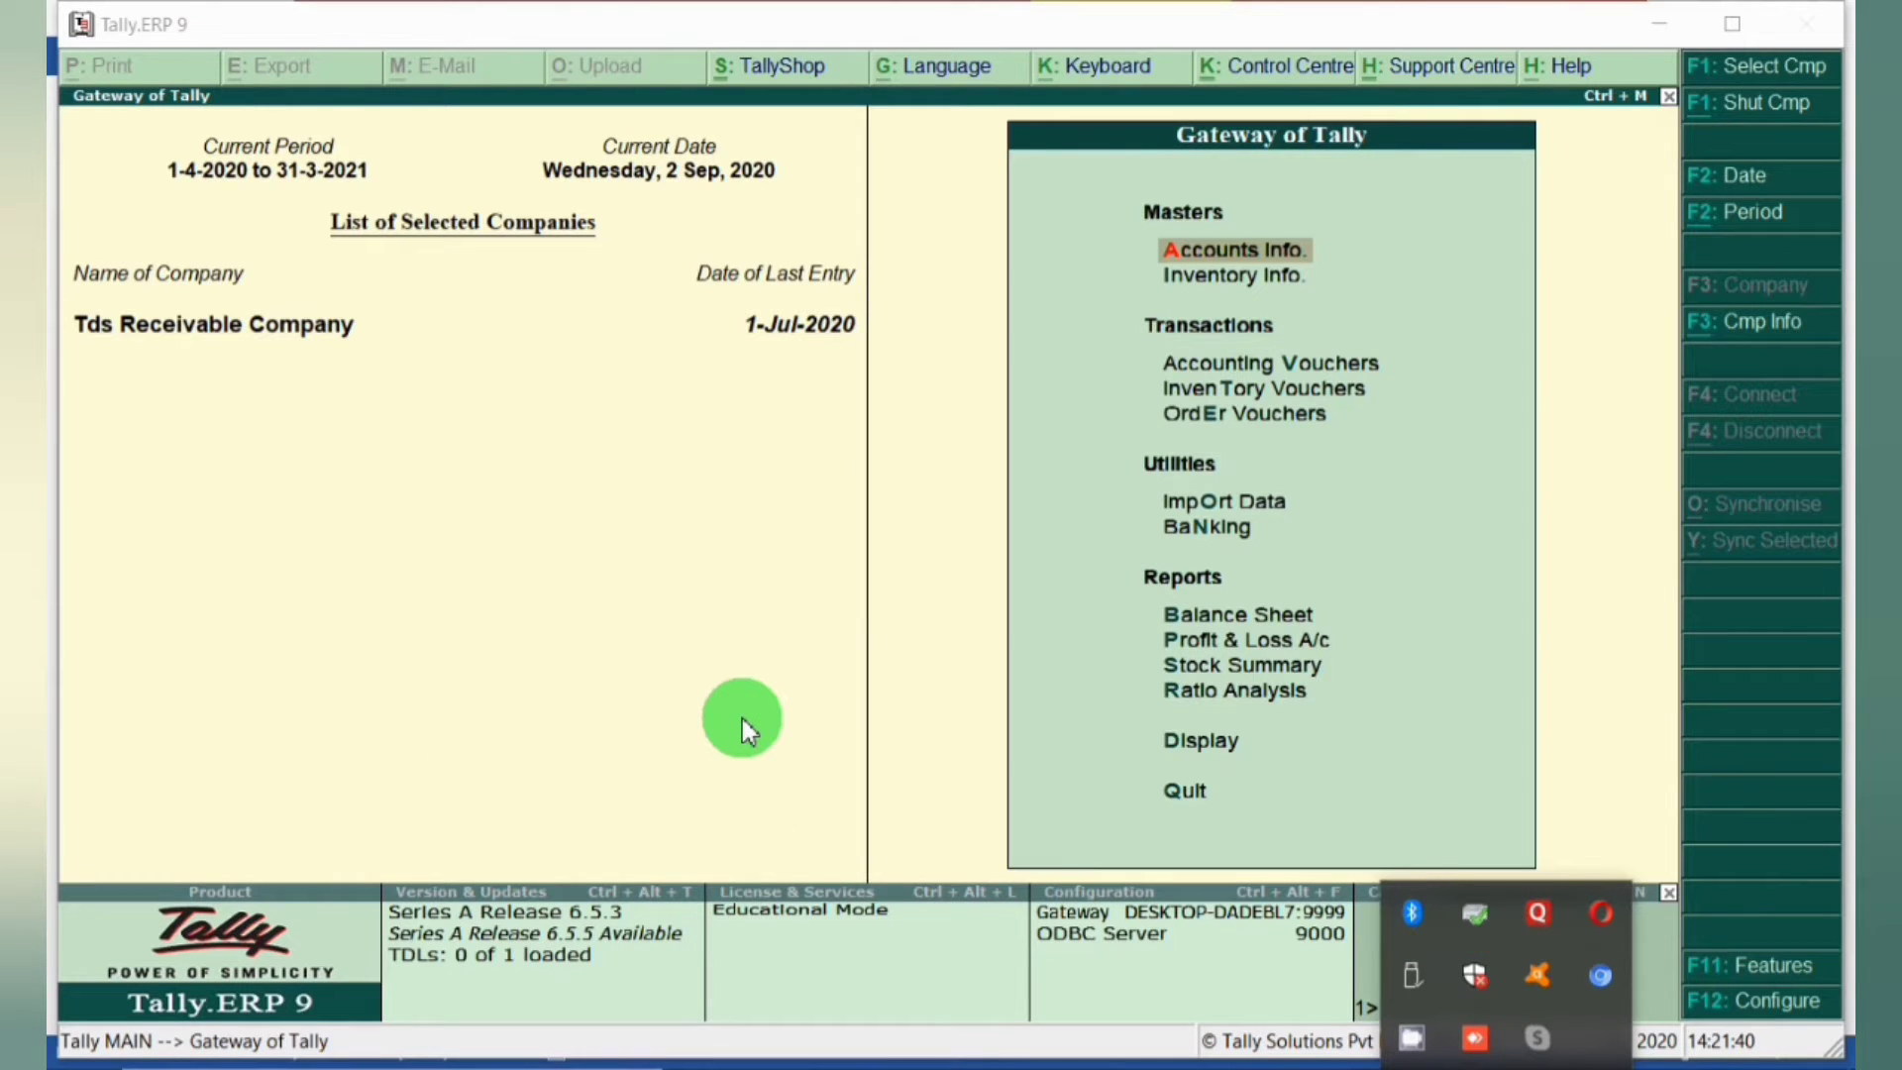
Step: Start a sales voucher dated 1-Sep-2020 and switch it to accounting invoice mode
click(743, 720)
key(v)
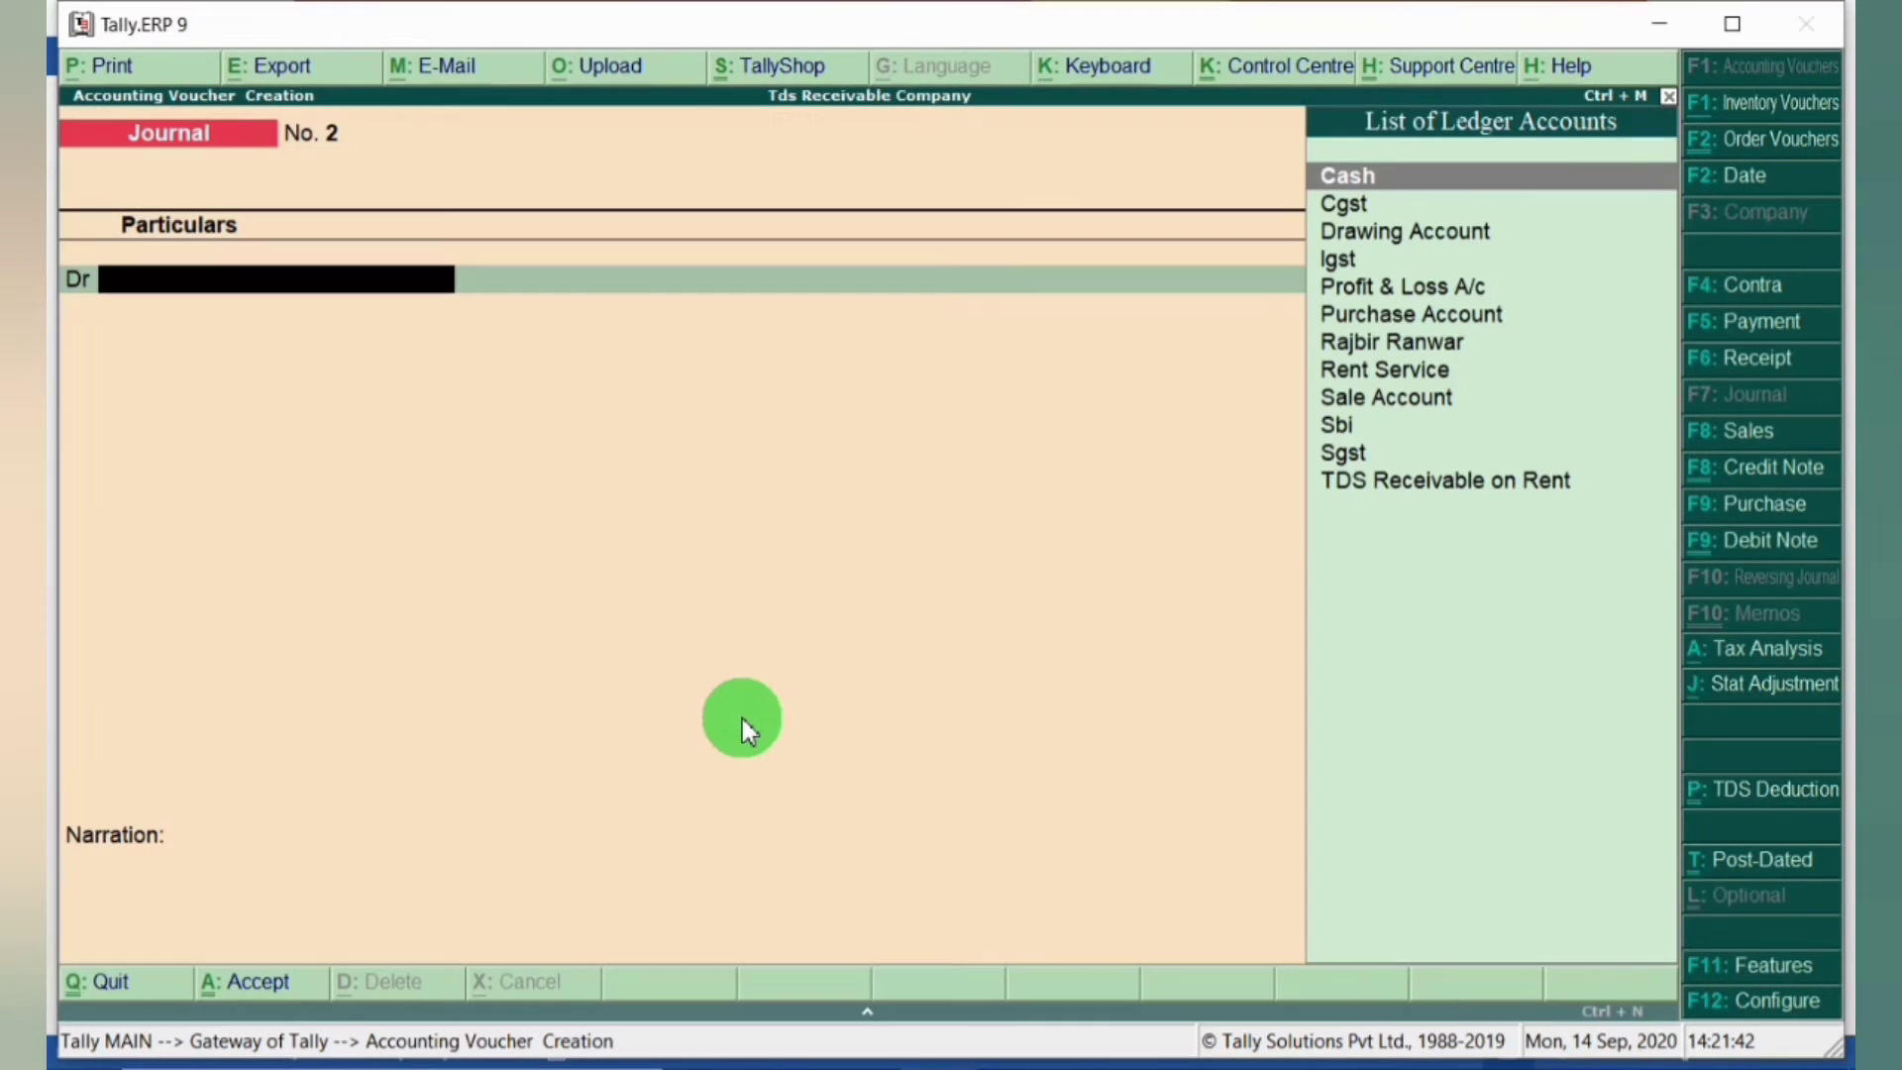
click(1736, 436)
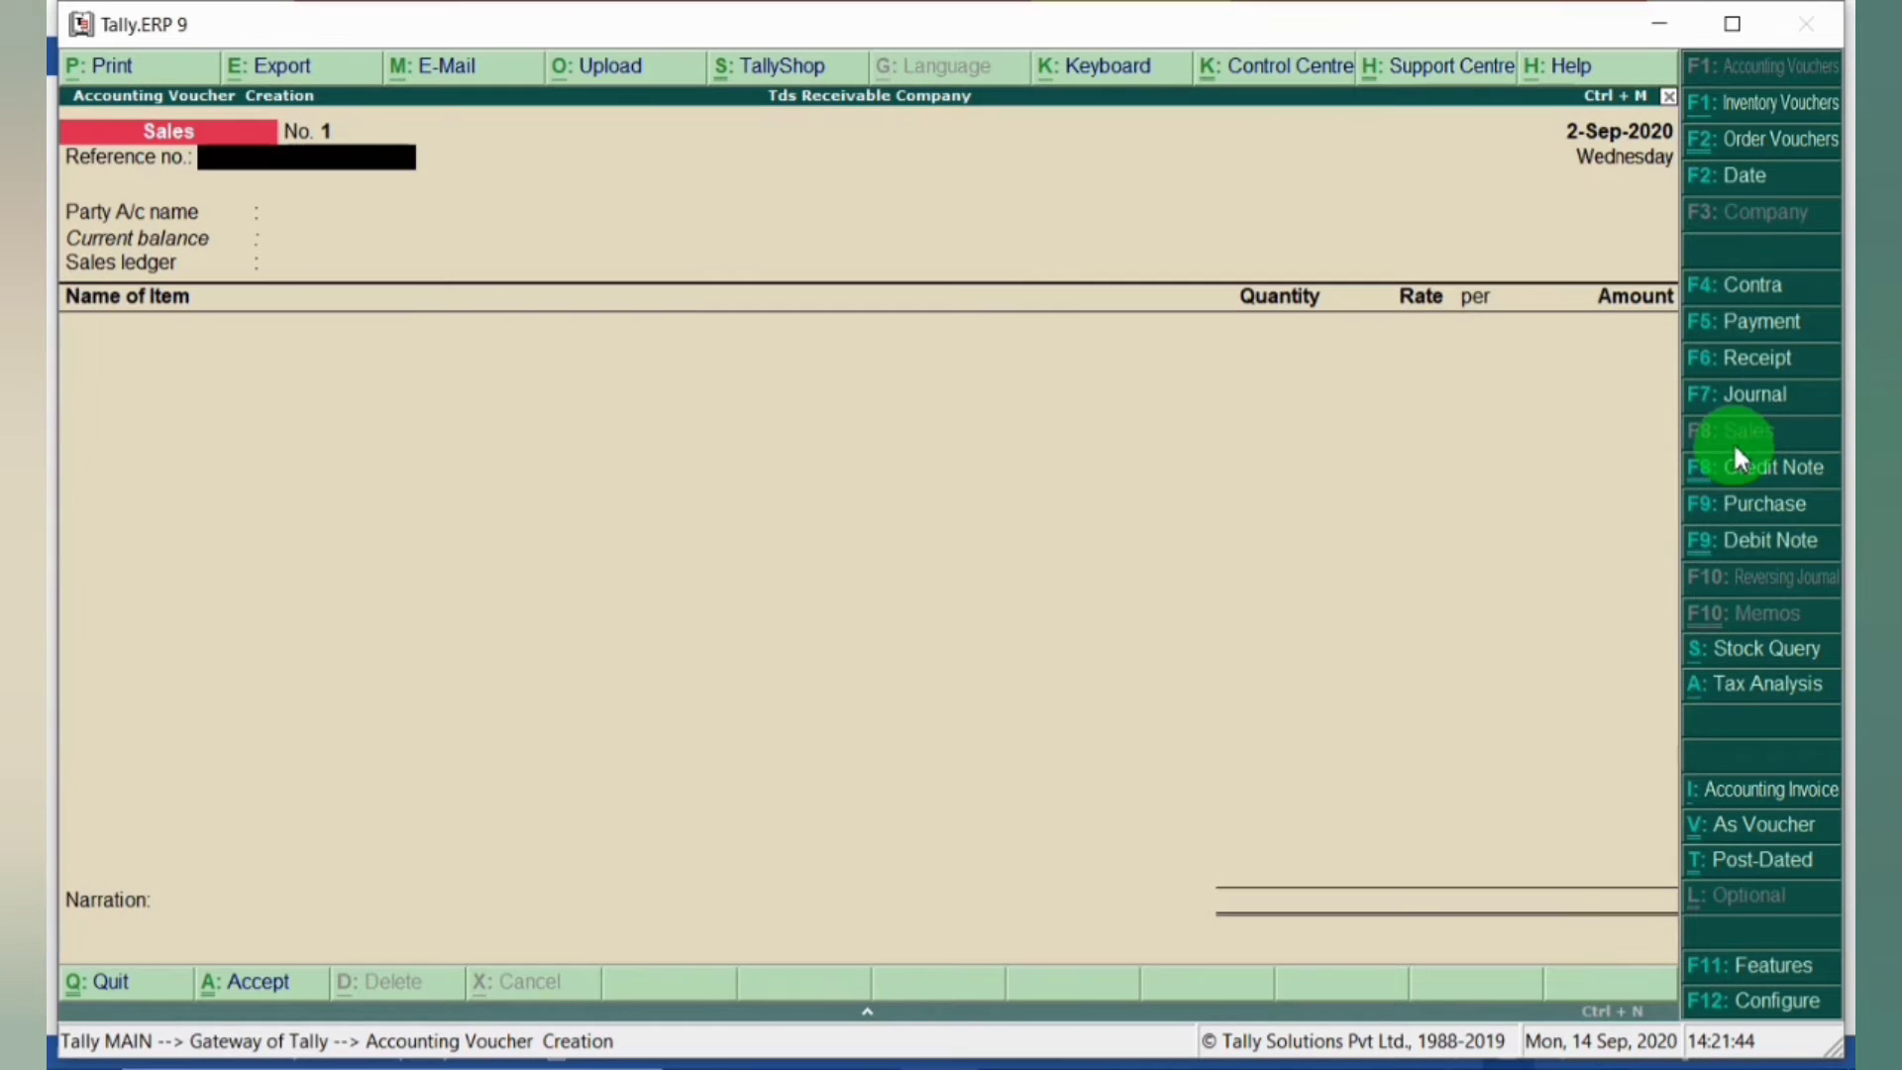
key(F2)
text(1-9)
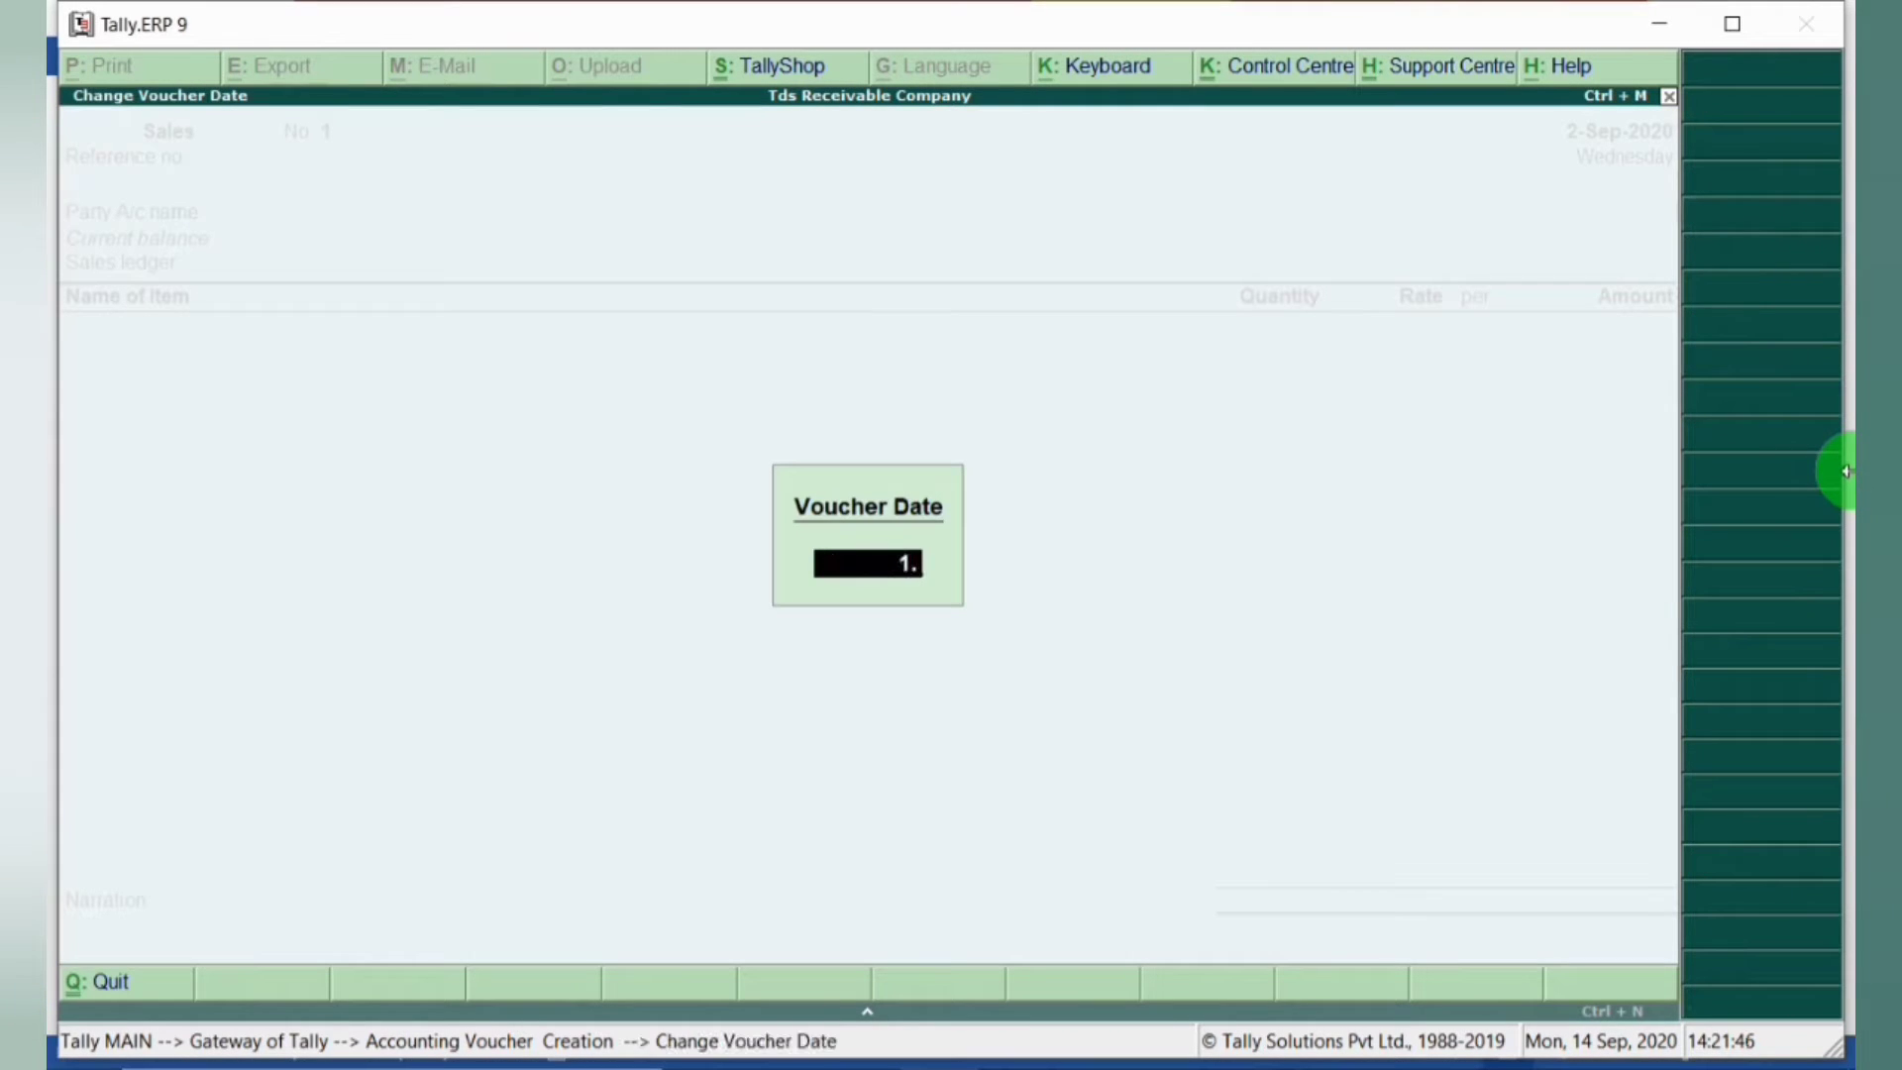
key(Return)
key(Return)
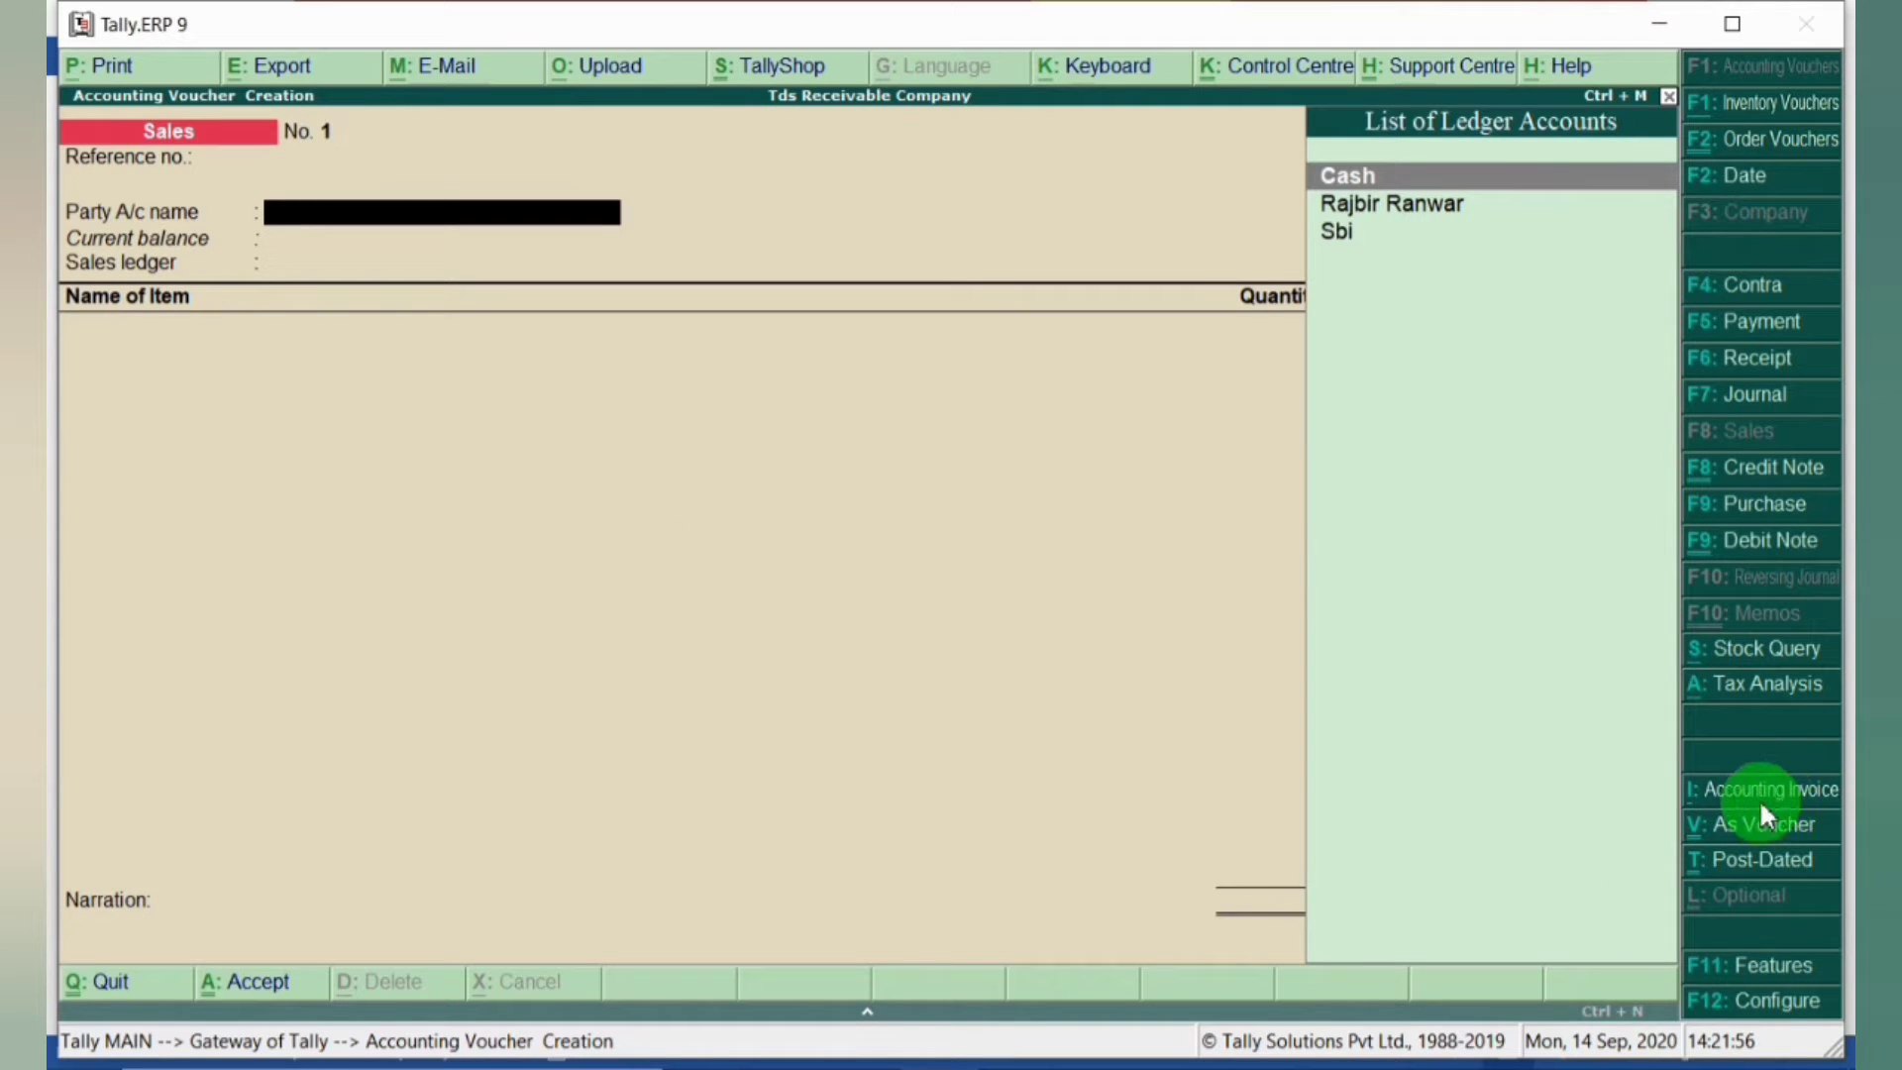
click(1711, 810)
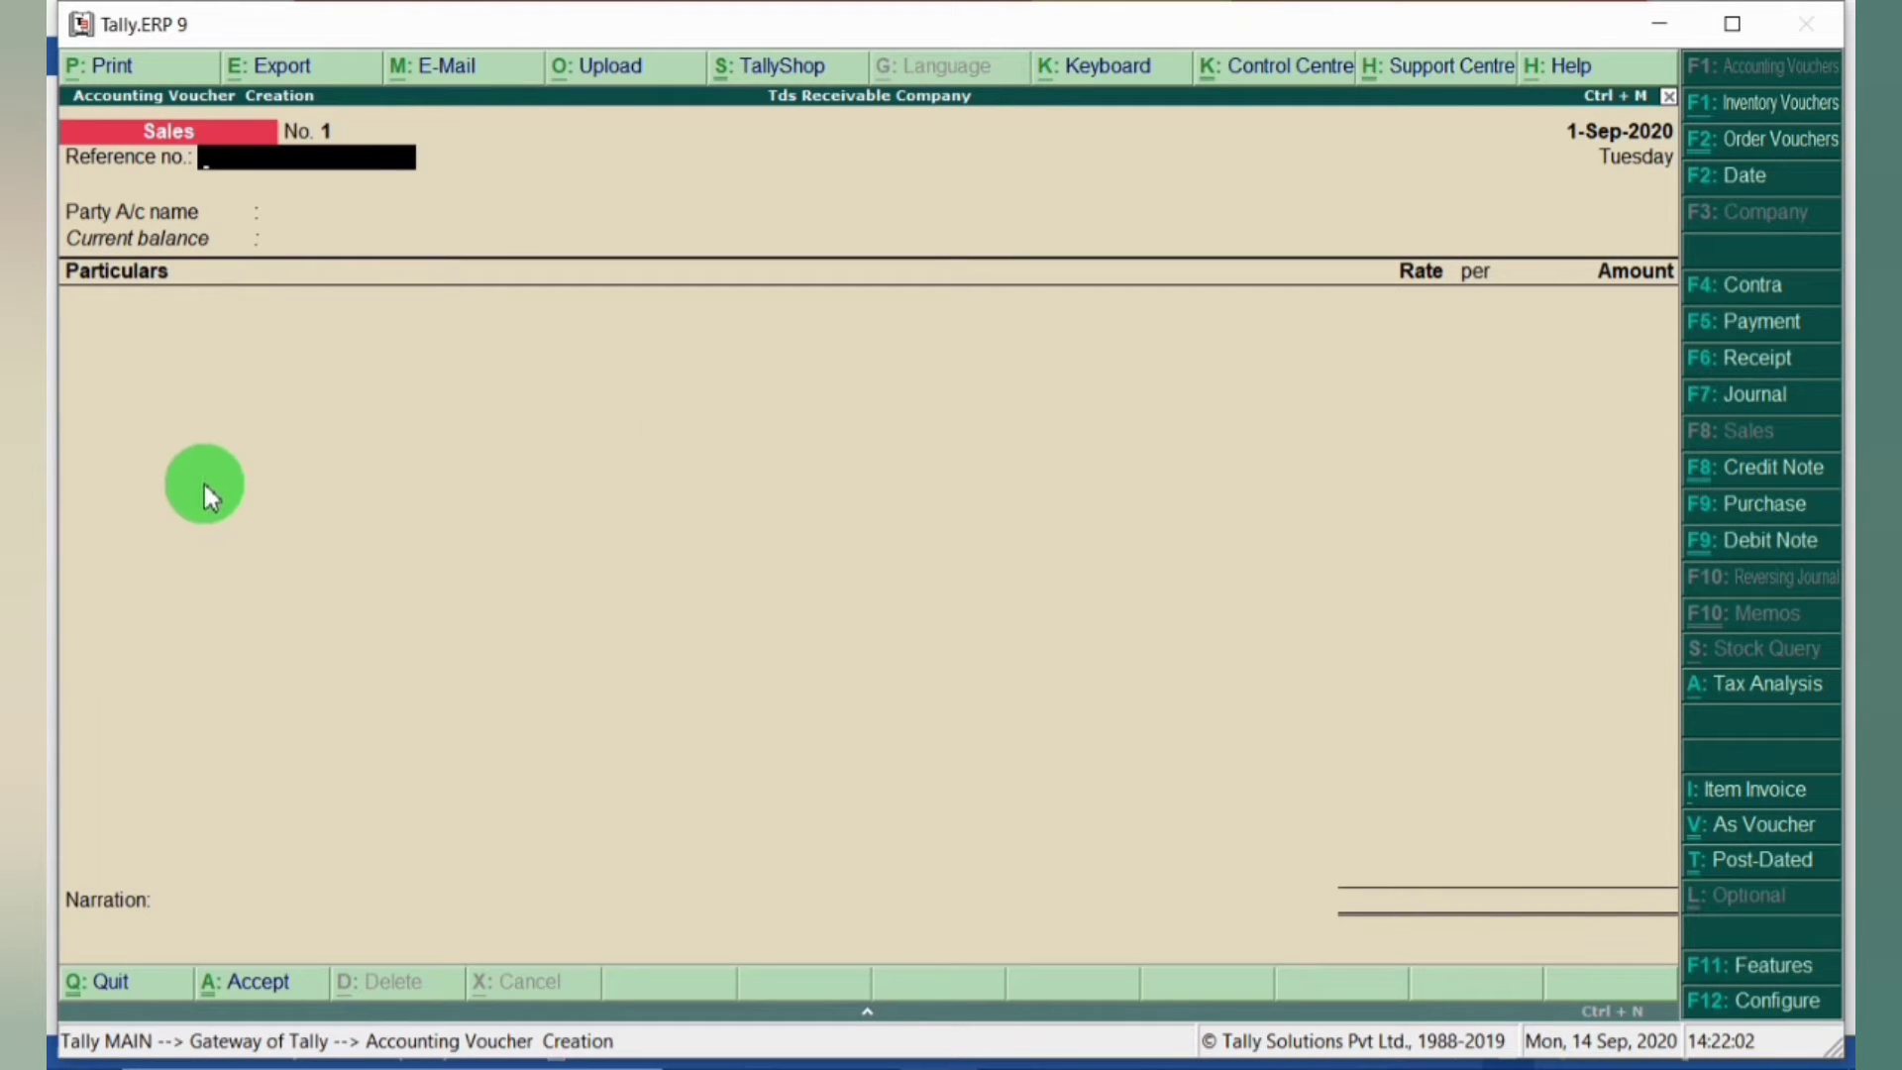
Step: Choose the sundry debtor as the party account, leave the despatch and order details blank, and keep Delhi as place of supply
click(284, 217)
text(Ra)
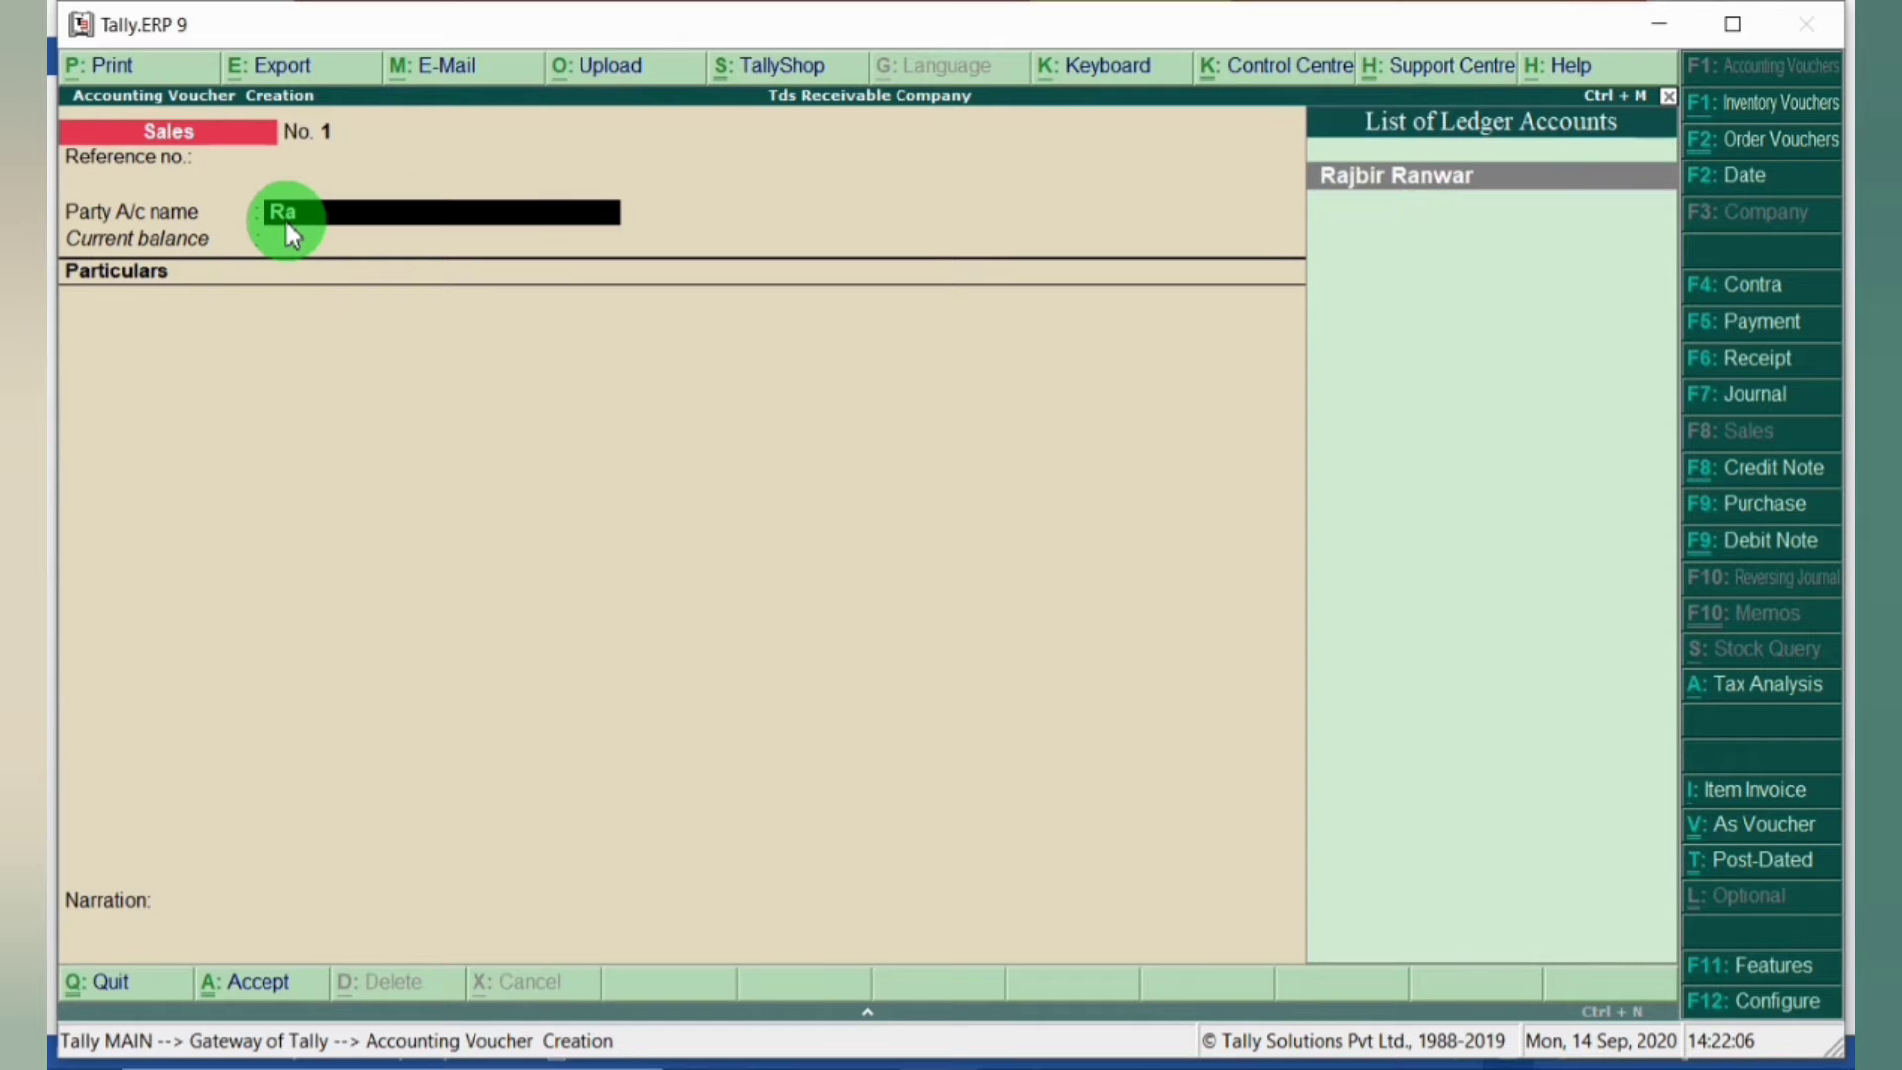
key(Return)
key(Return)
key(Return)
key(Return)
key(Return)
key(Return)
key(Return)
key(Return)
key(Return)
key(Return)
key(Return)
key(Return)
key(Return)
key(Return)
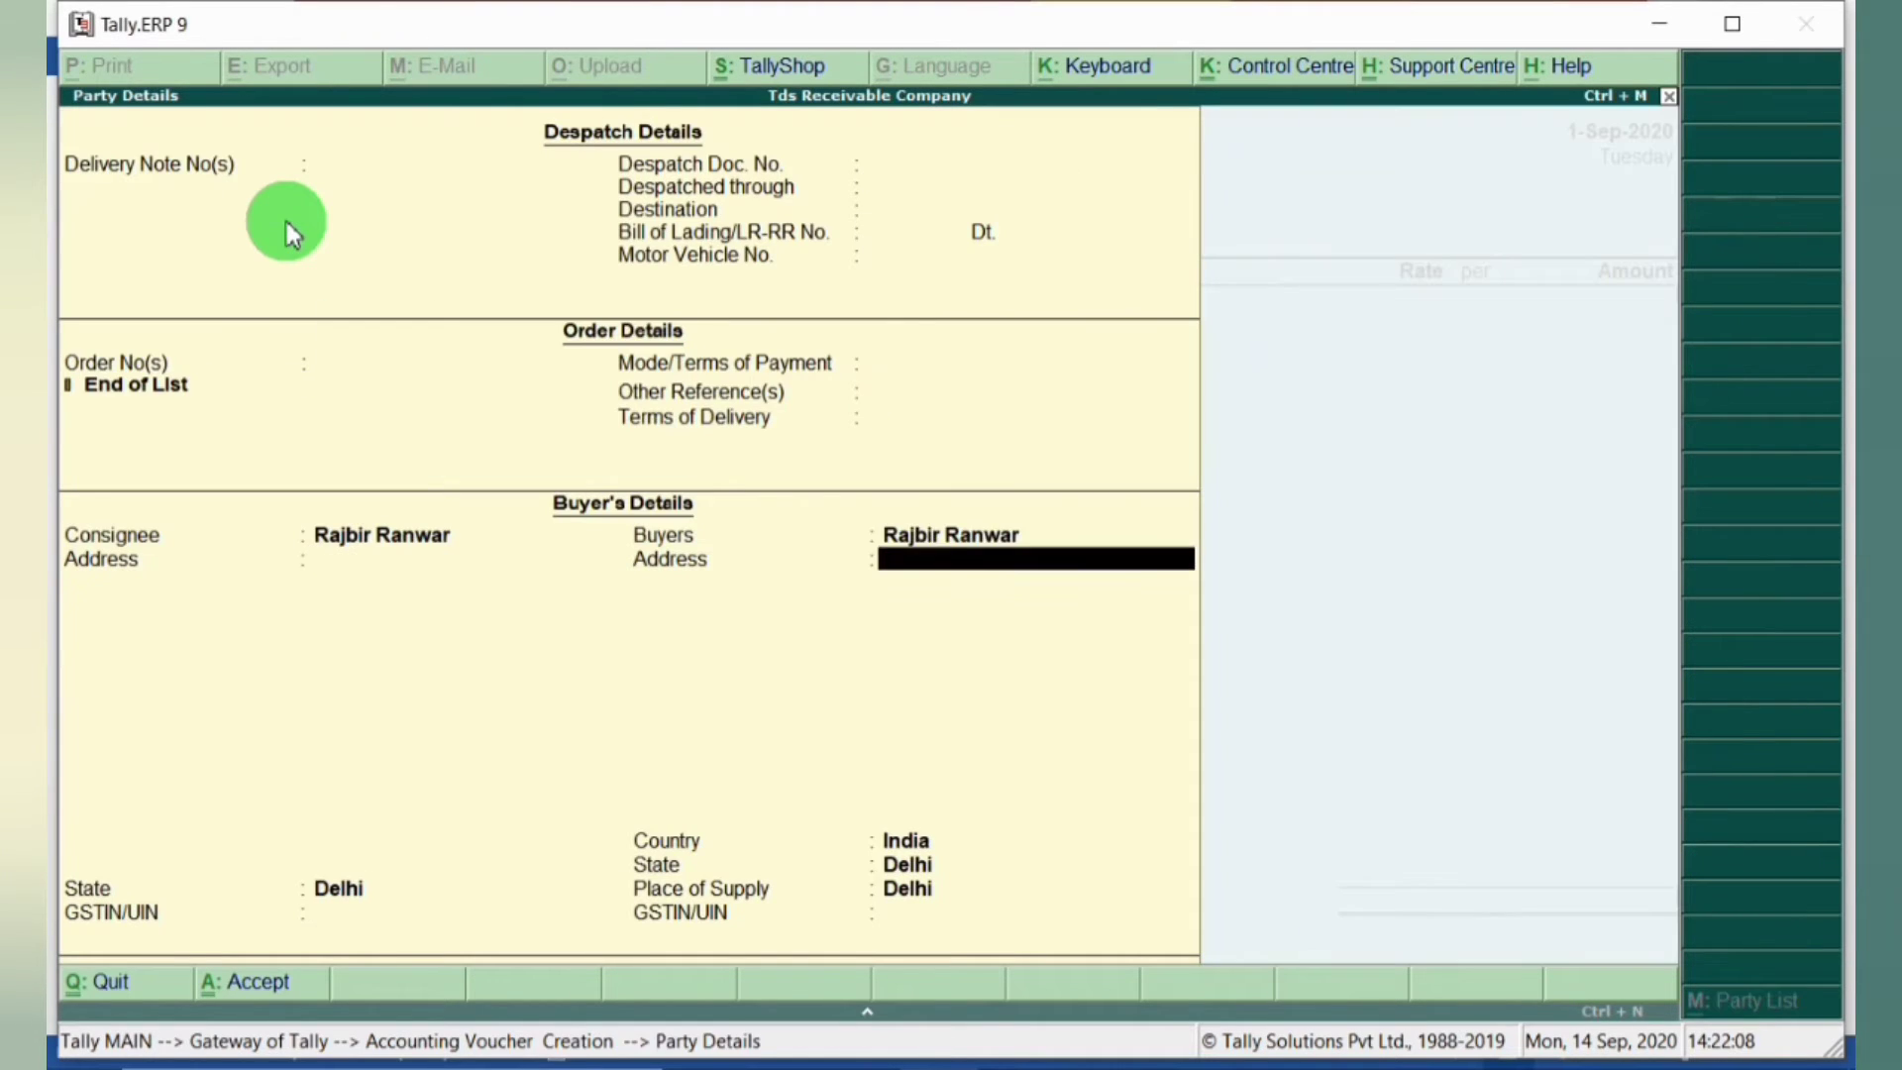
key(Return)
key(Return)
key(Return)
key(Return)
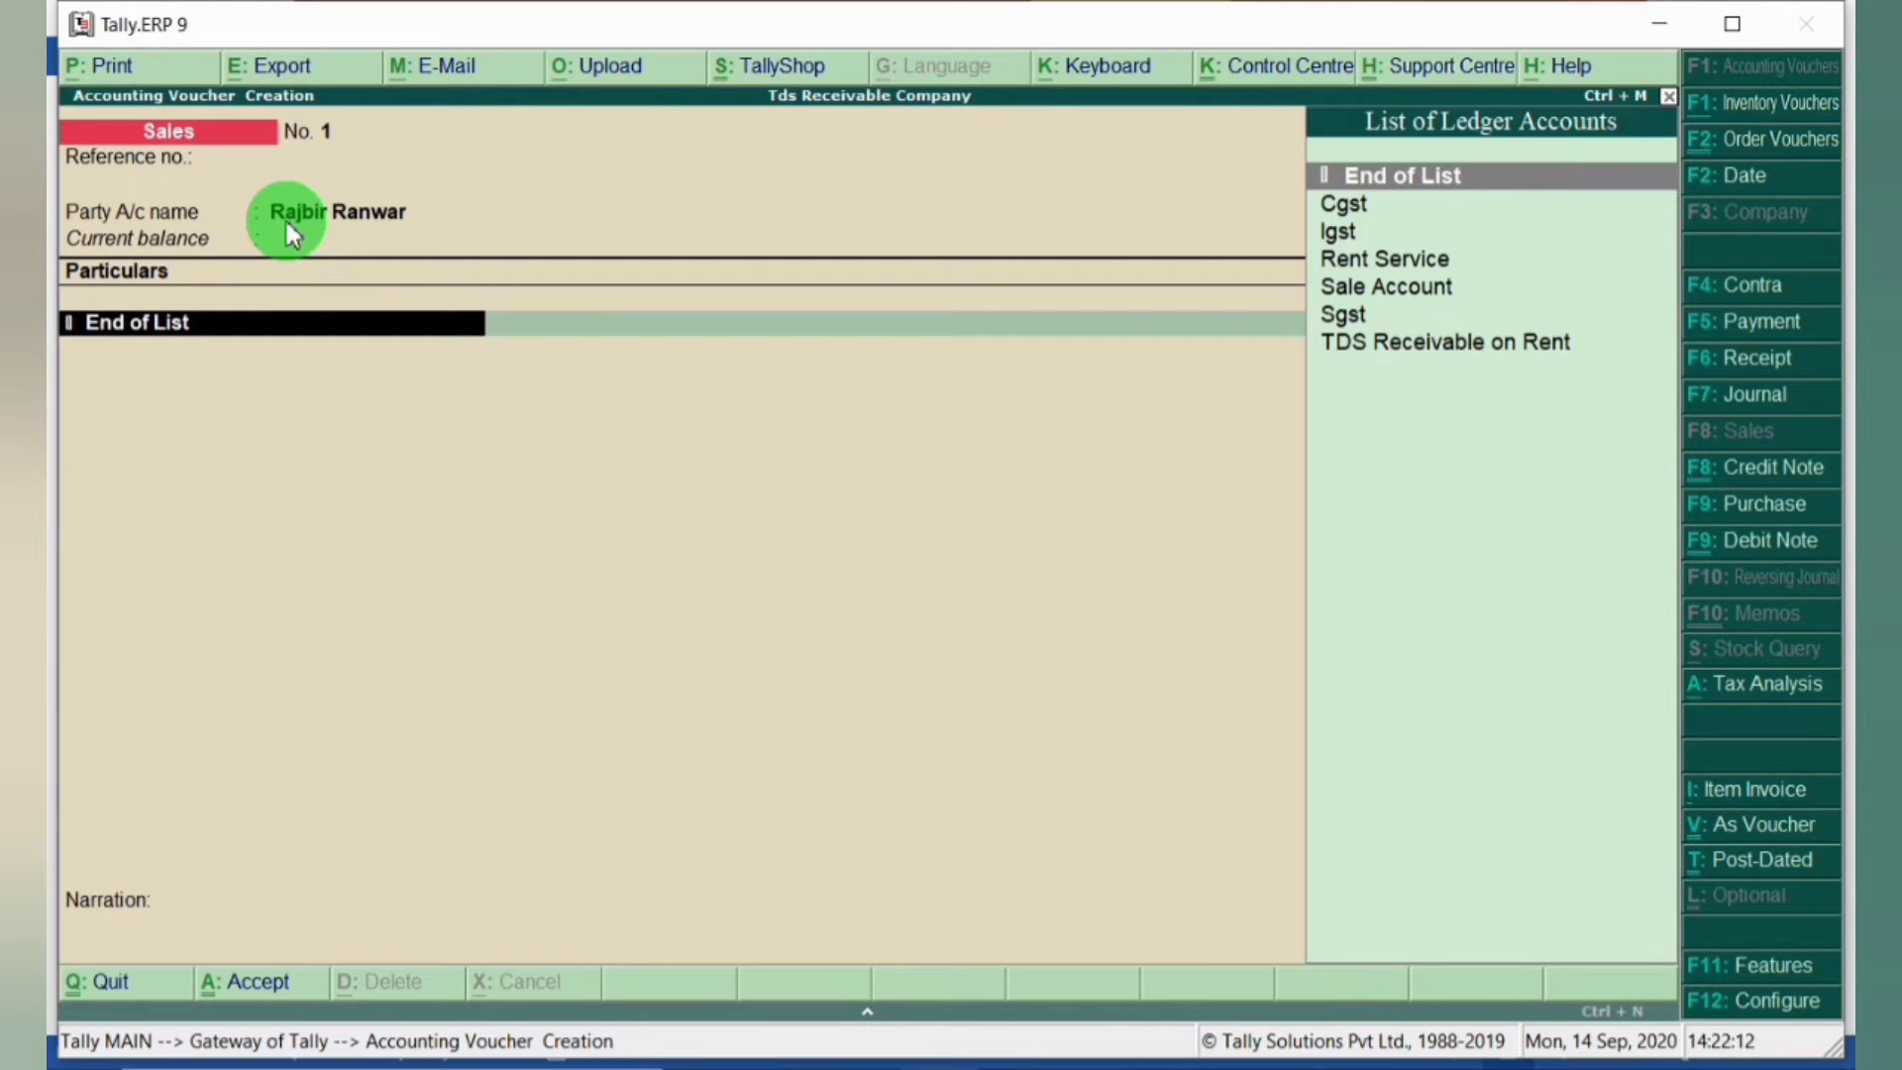
Step: Go back to the party account, reselect the same debtor and accept the party details again without changes
key(BackSpace)
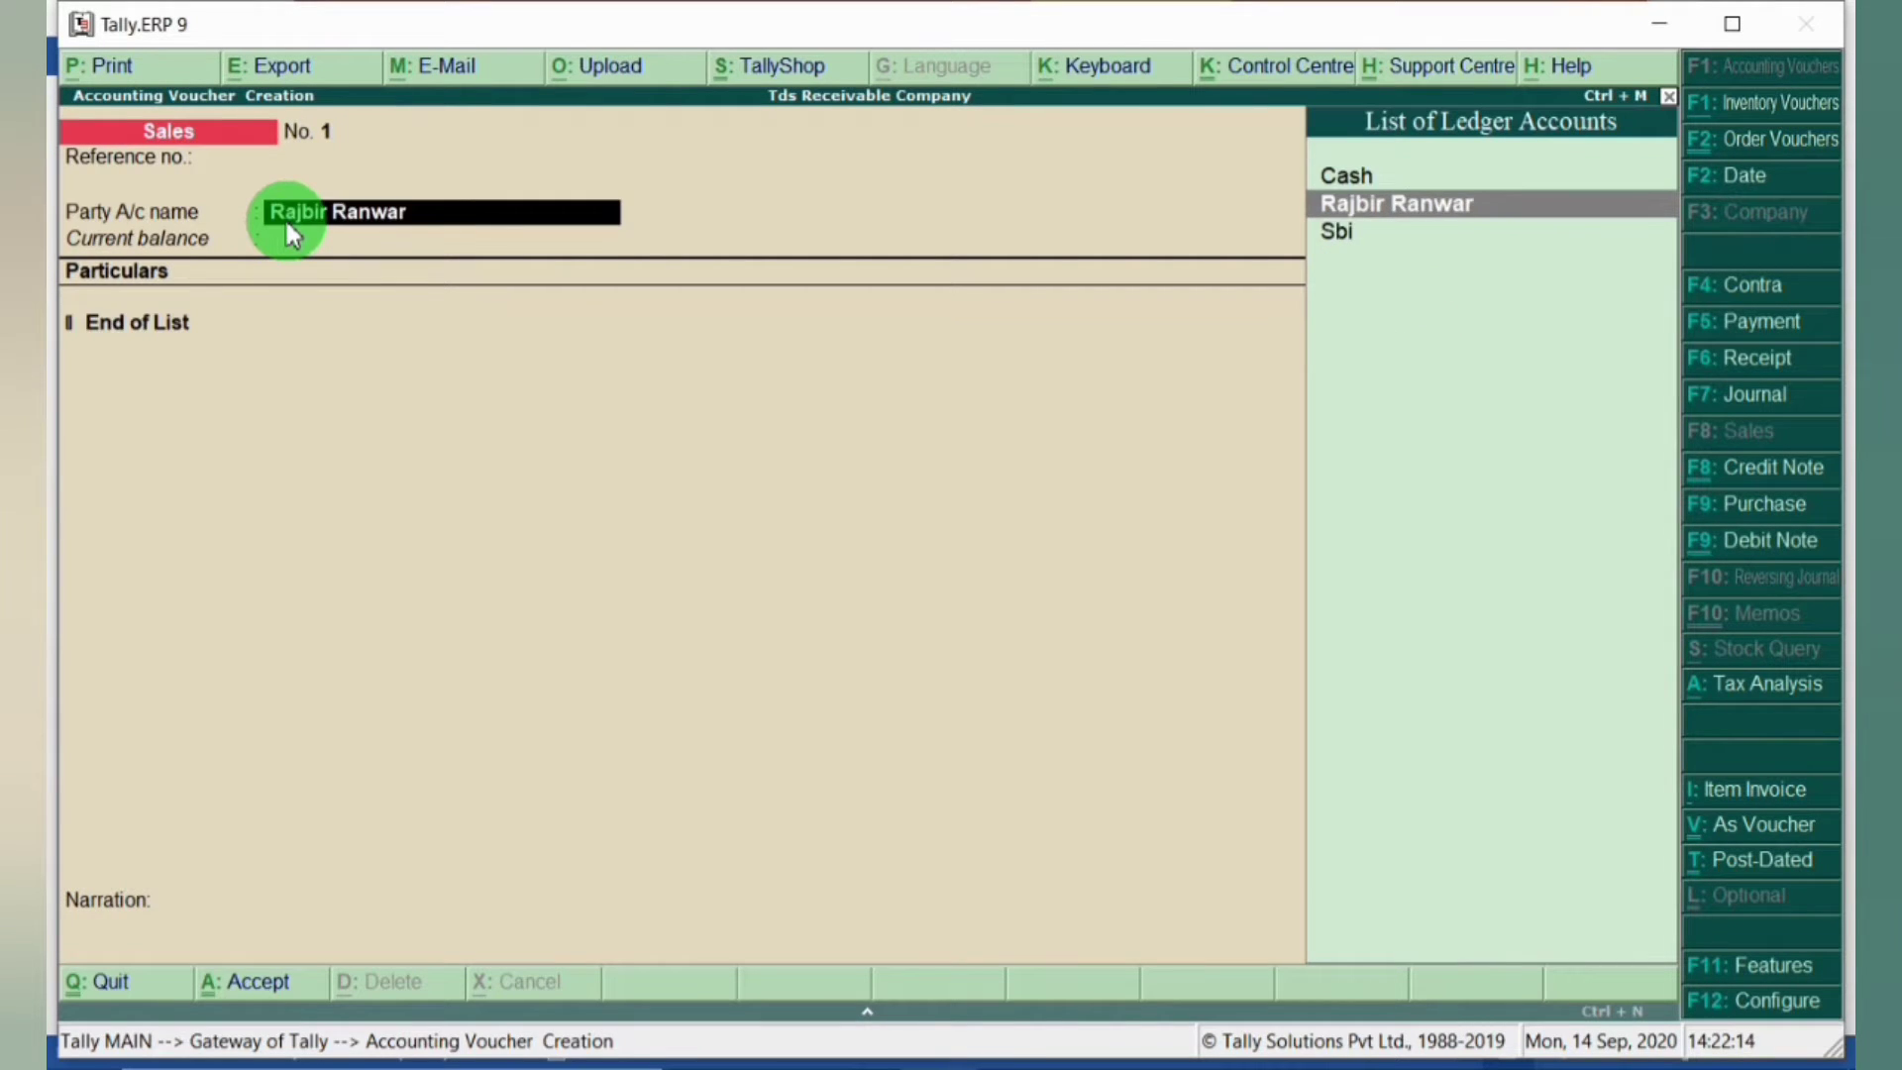
key(Return)
key(Return)
key(Return)
key(Return)
key(Return)
key(Return)
key(Return)
key(Return)
key(Return)
key(Return)
key(Return)
key(Return)
key(Return)
key(Return)
key(Return)
key(Return)
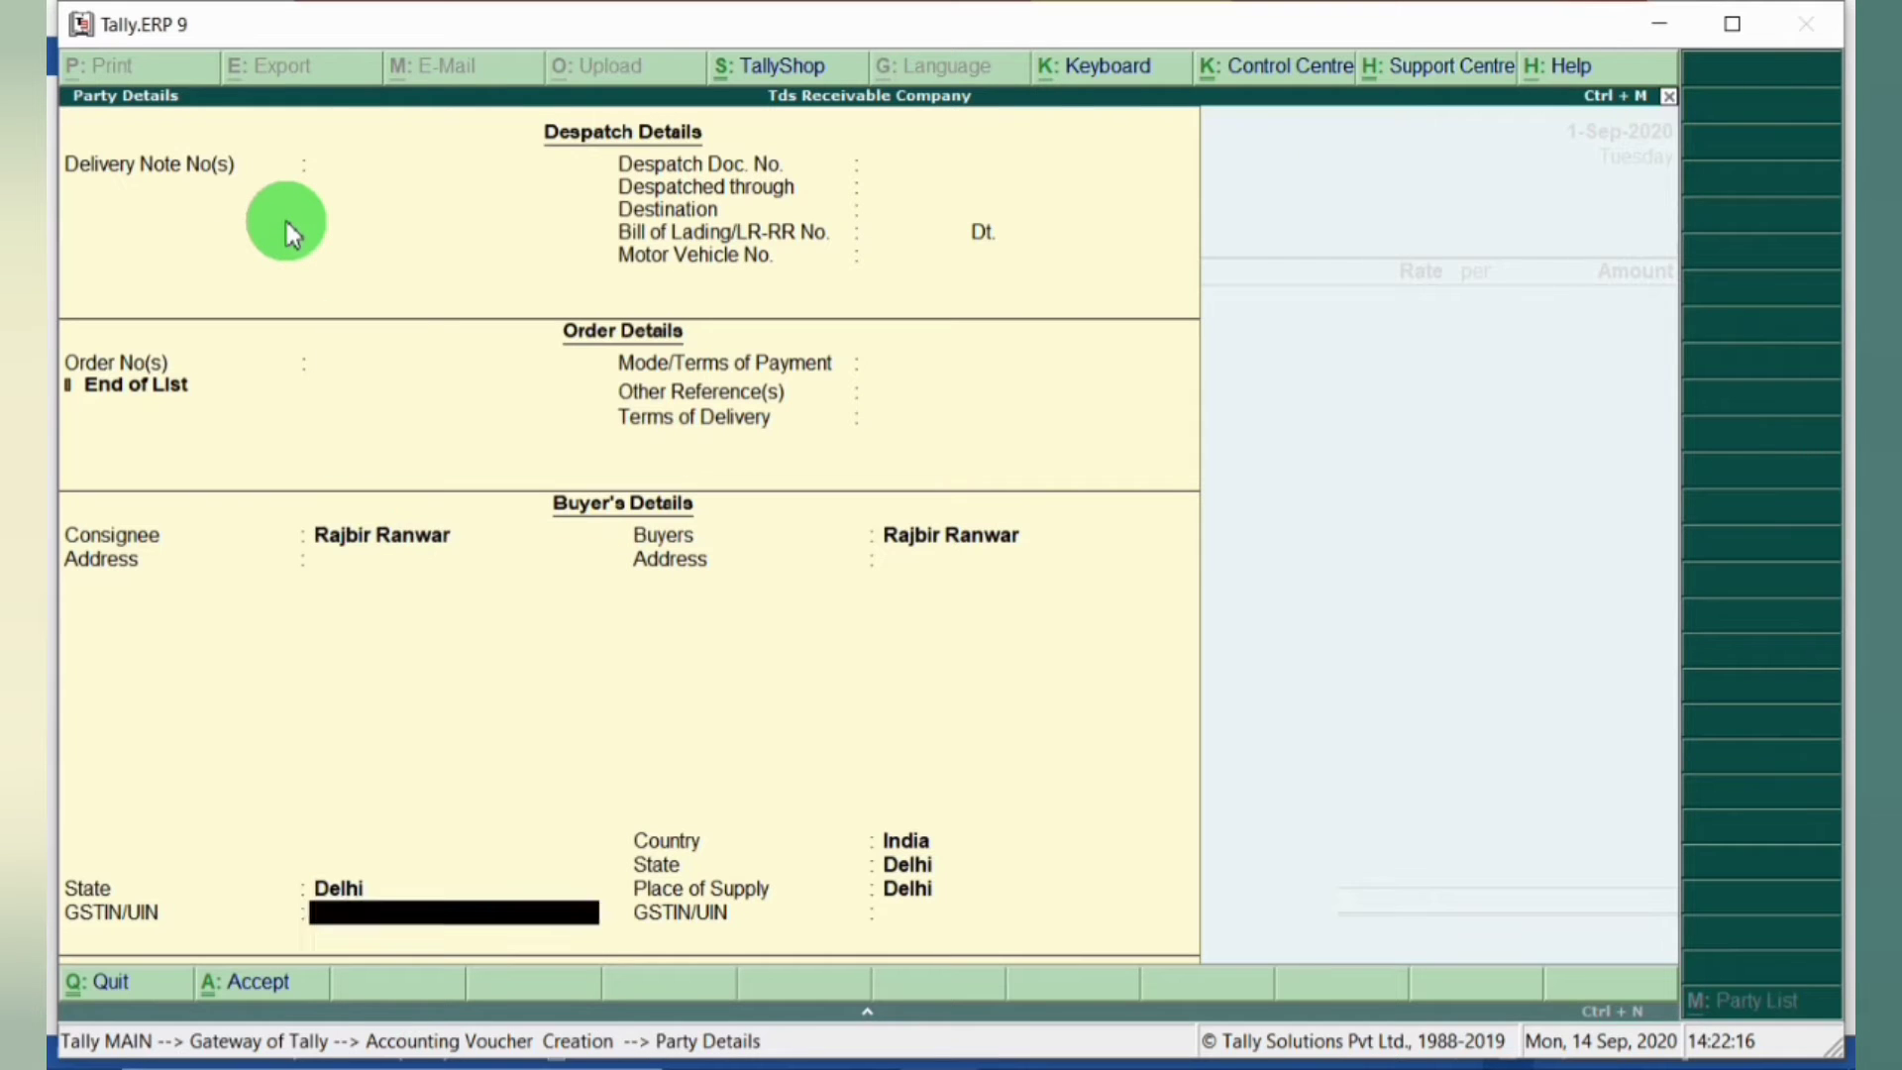
key(Return)
key(Return)
key(Return)
key(Return)
key(Return)
key(Return)
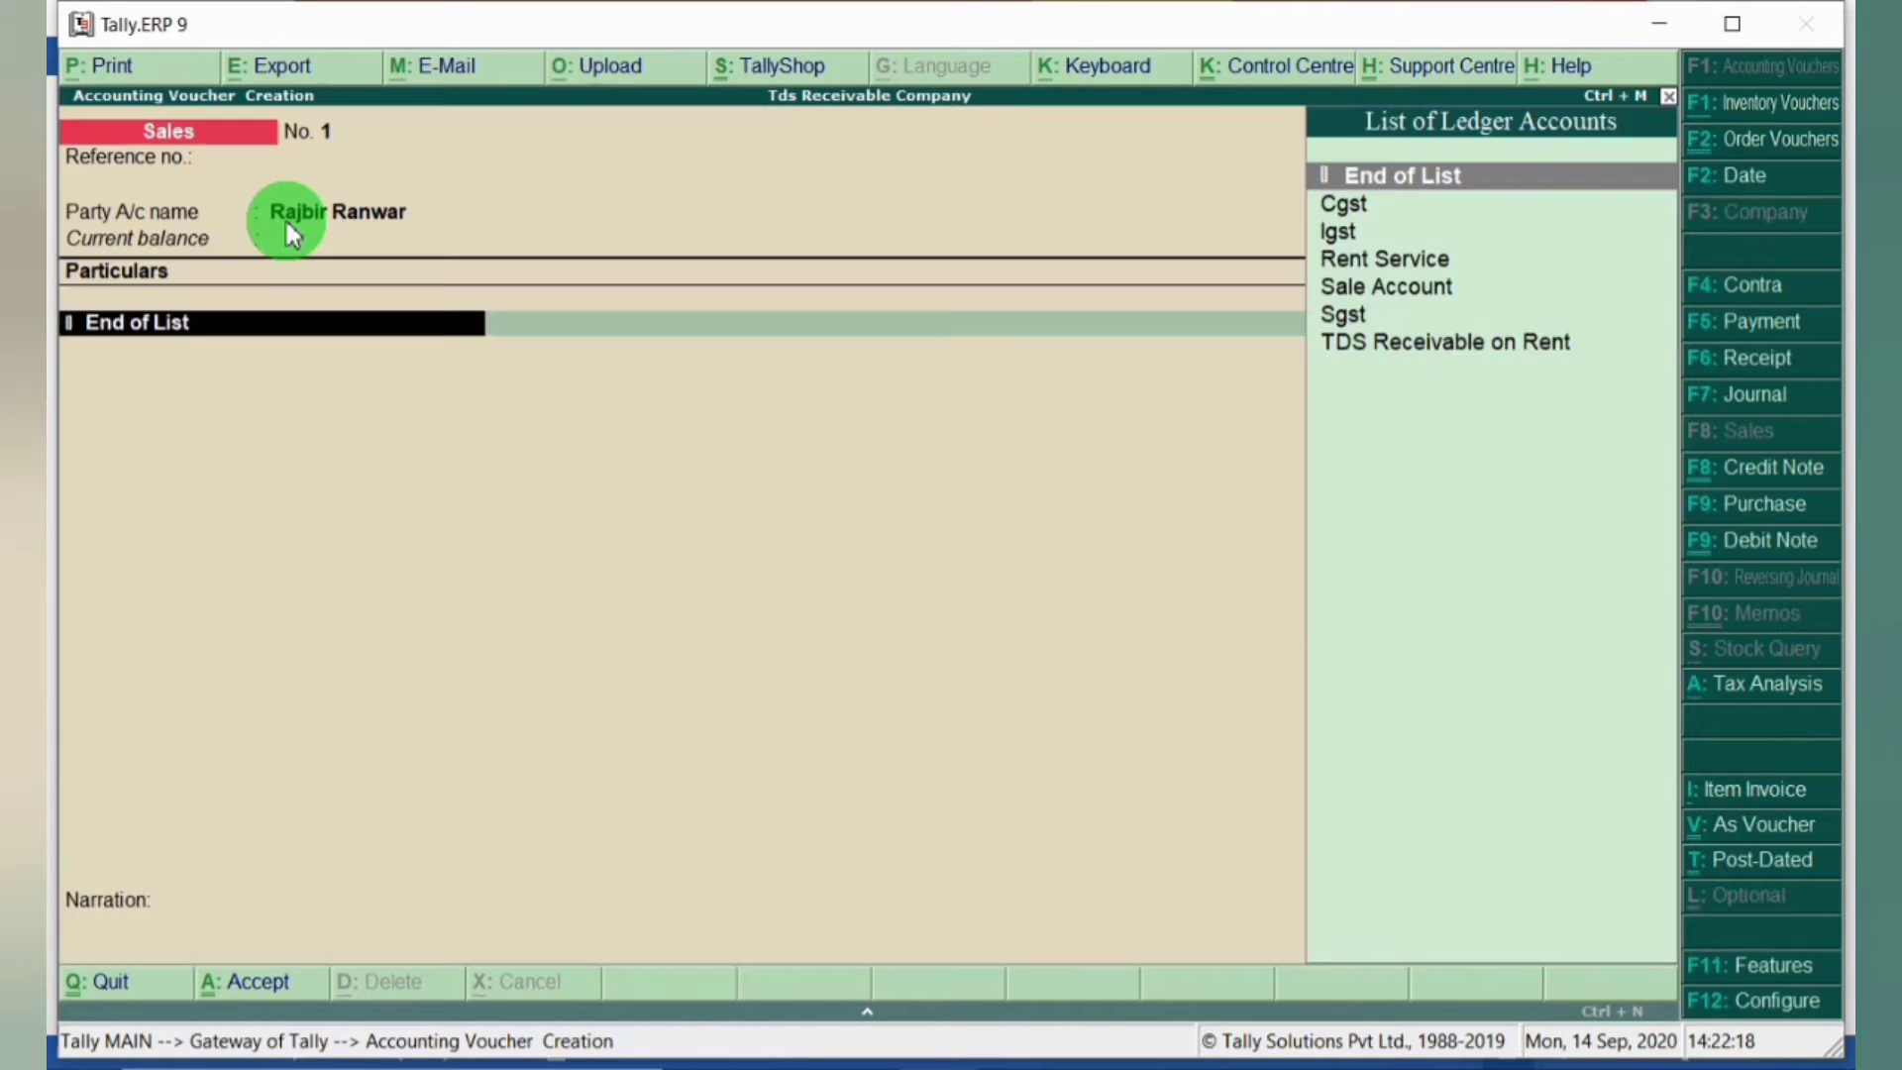
Step: Add the Rent Service ledger to the sales invoice with an amount of 50,000
text(Rent)
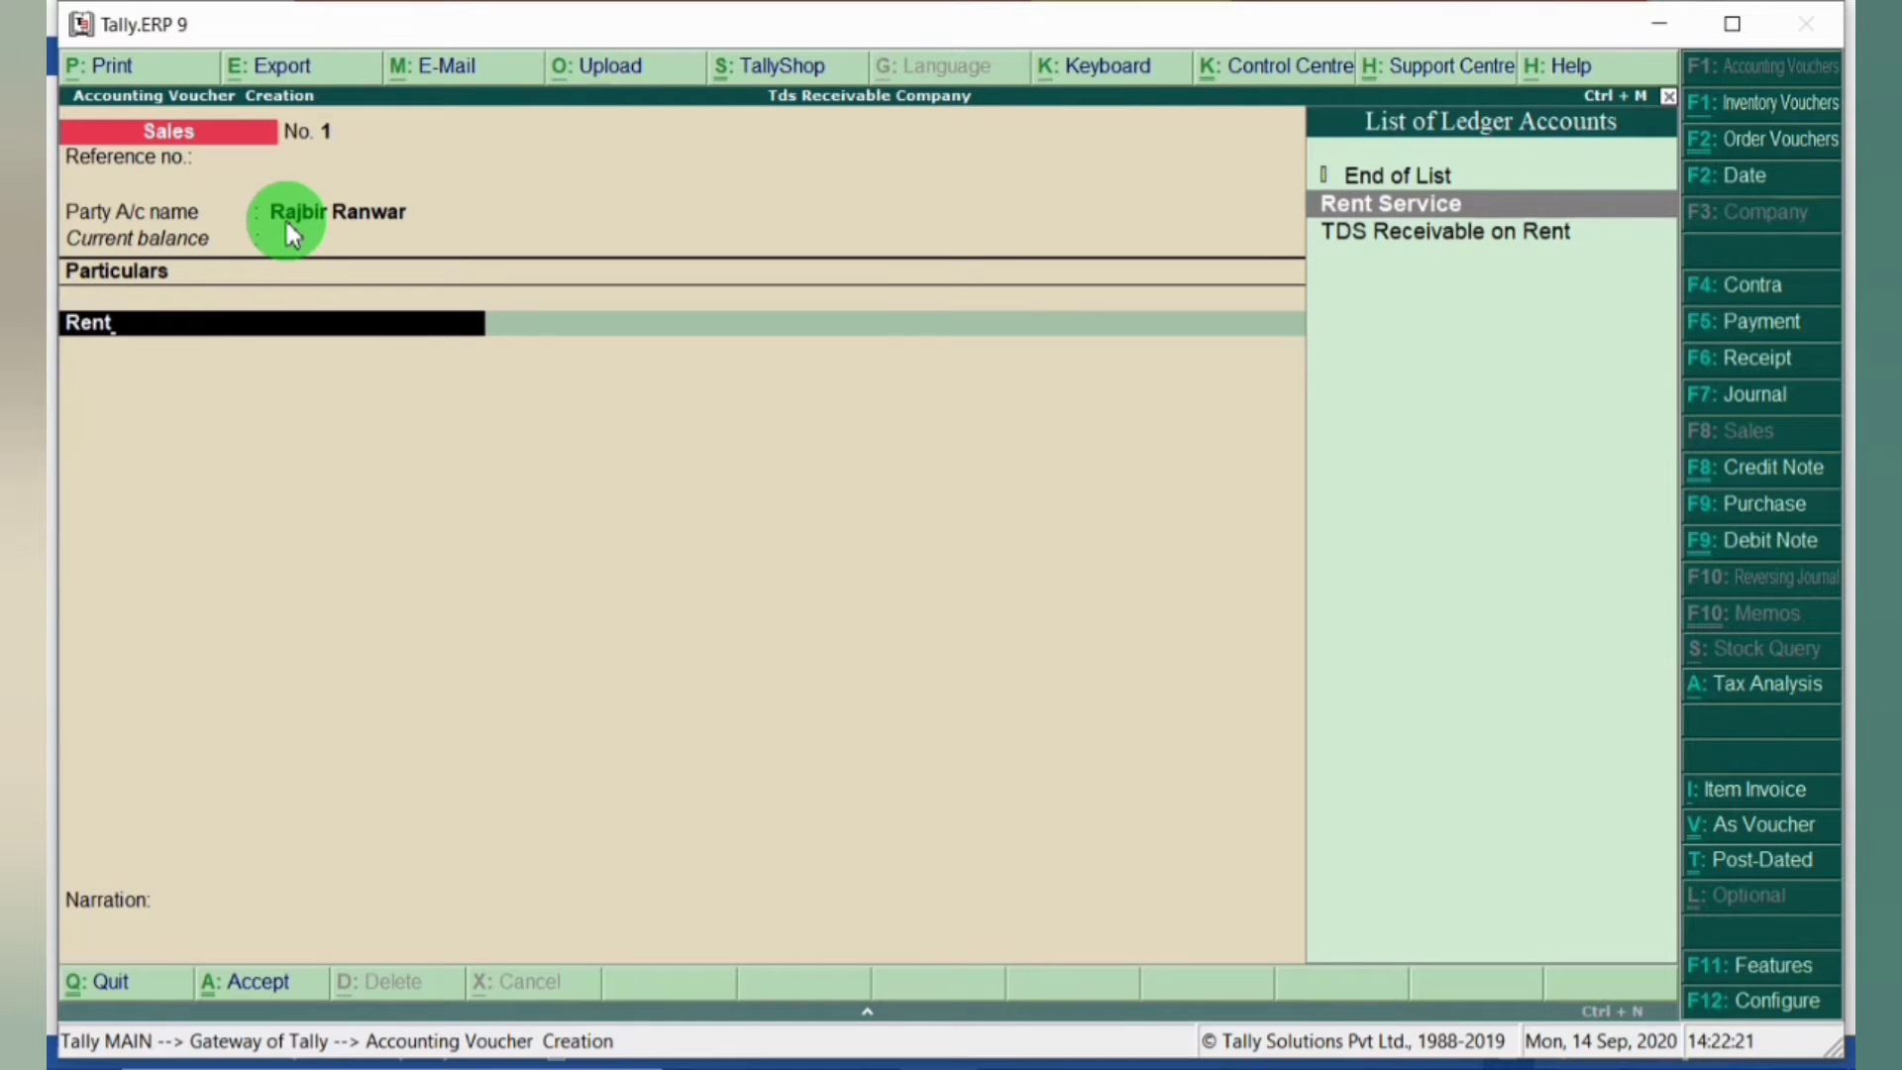
key(Return)
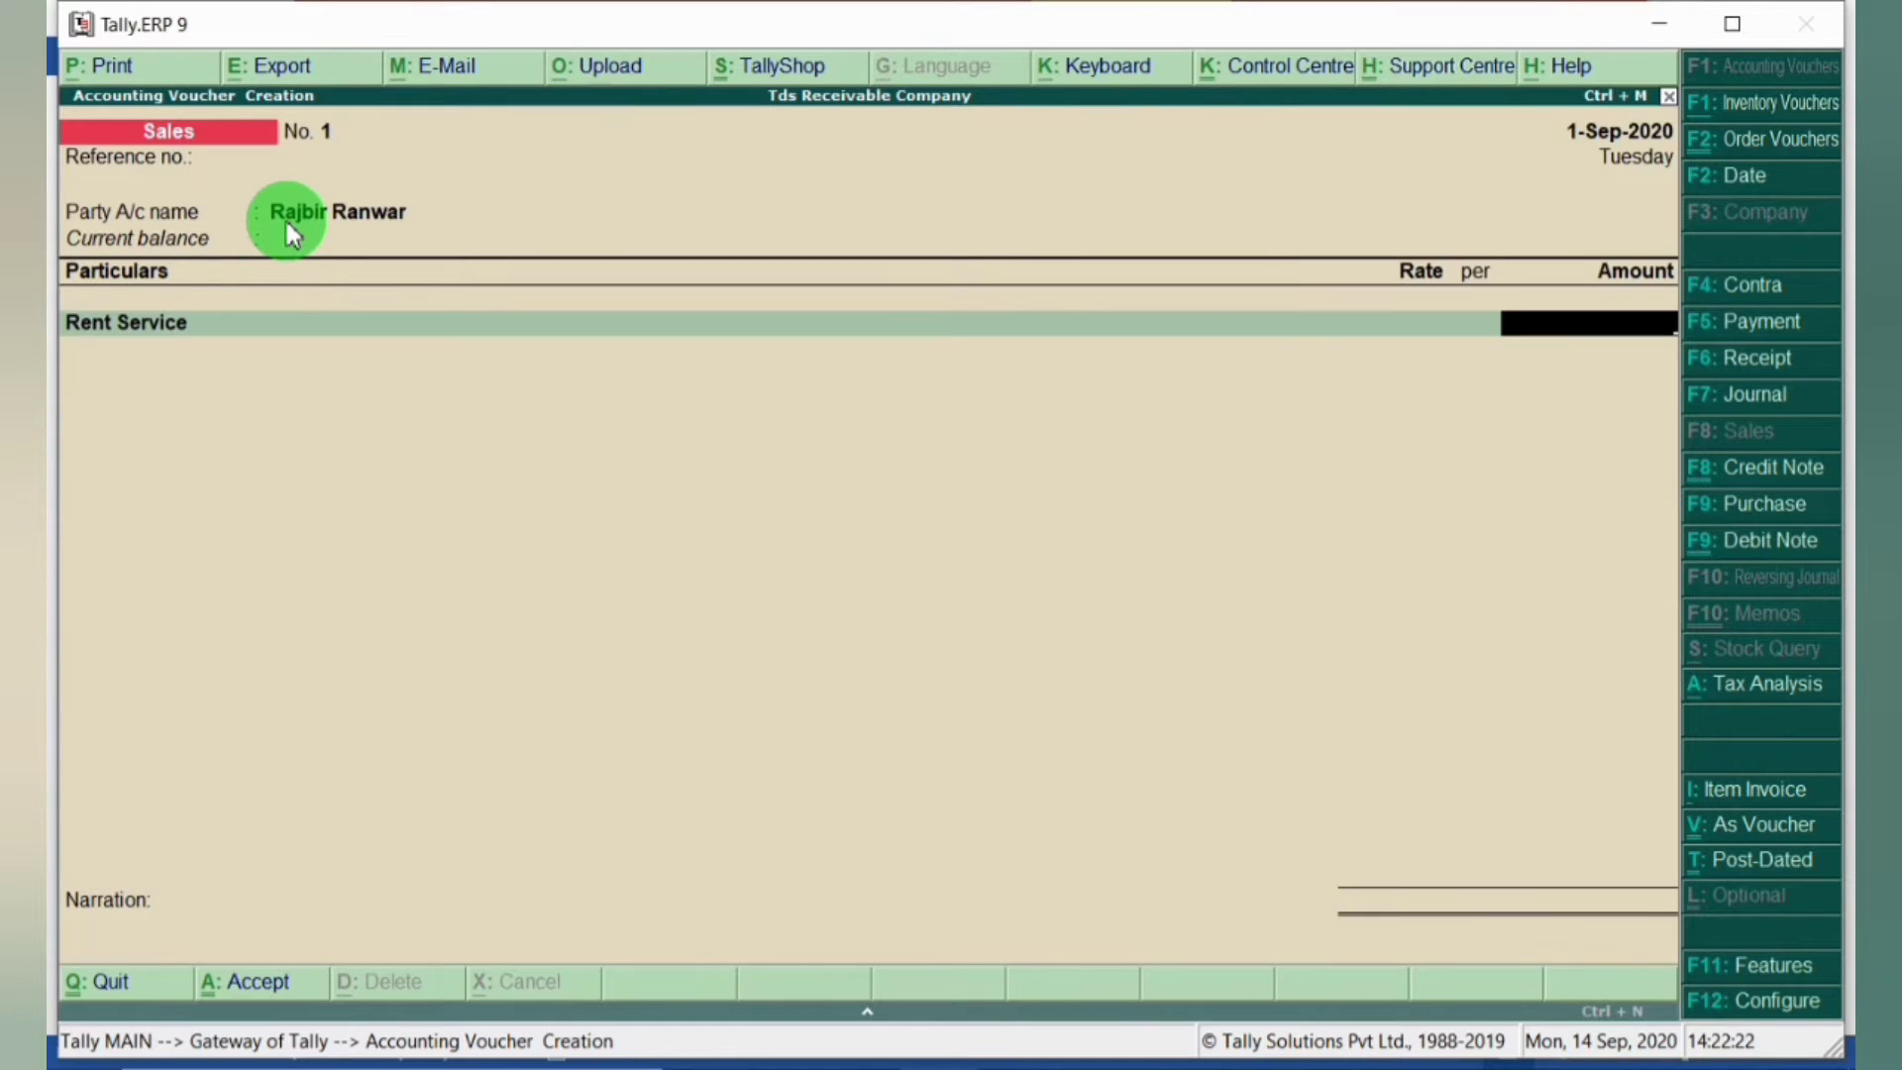
text(50000)
key(Return)
Step: Add the Cgst and Sgst ledgers below Rent Service with their automatically calculated tax amounts
text(Cgs)
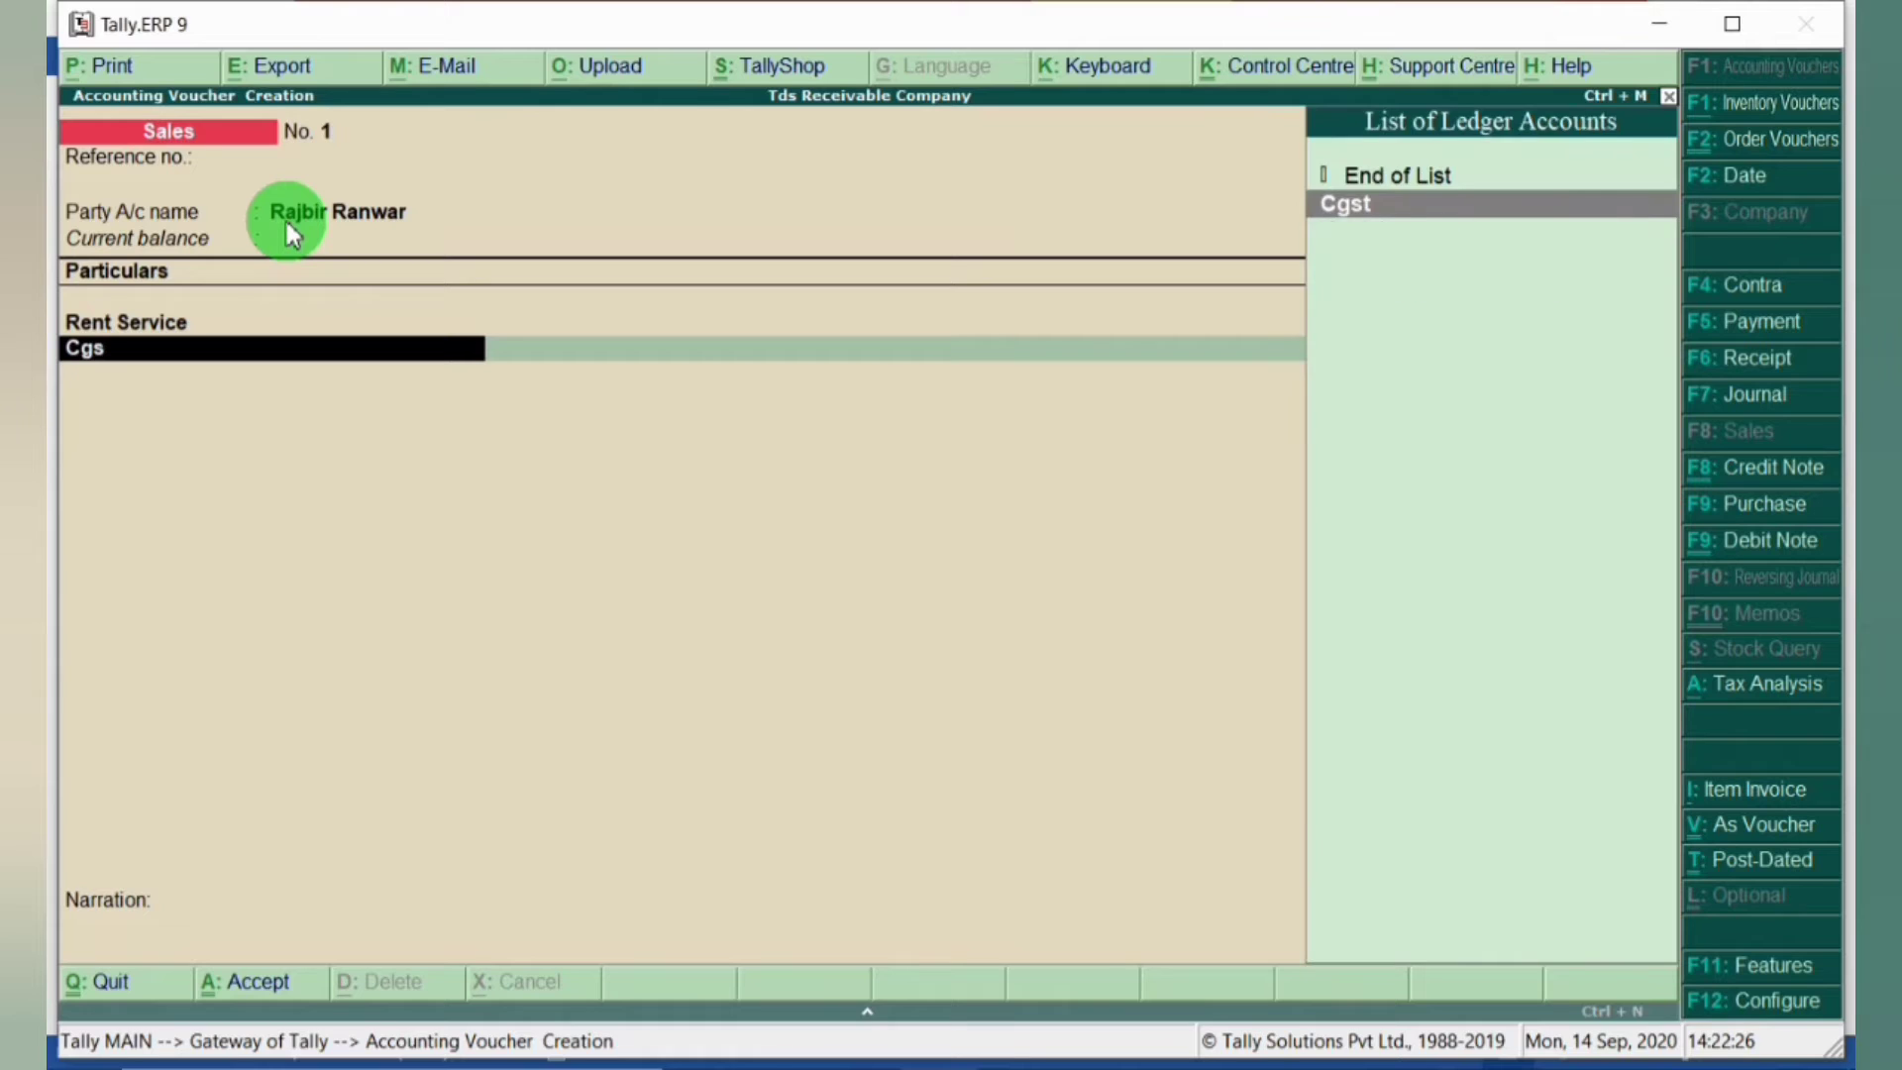
key(Return)
key(Return)
text(Sgs)
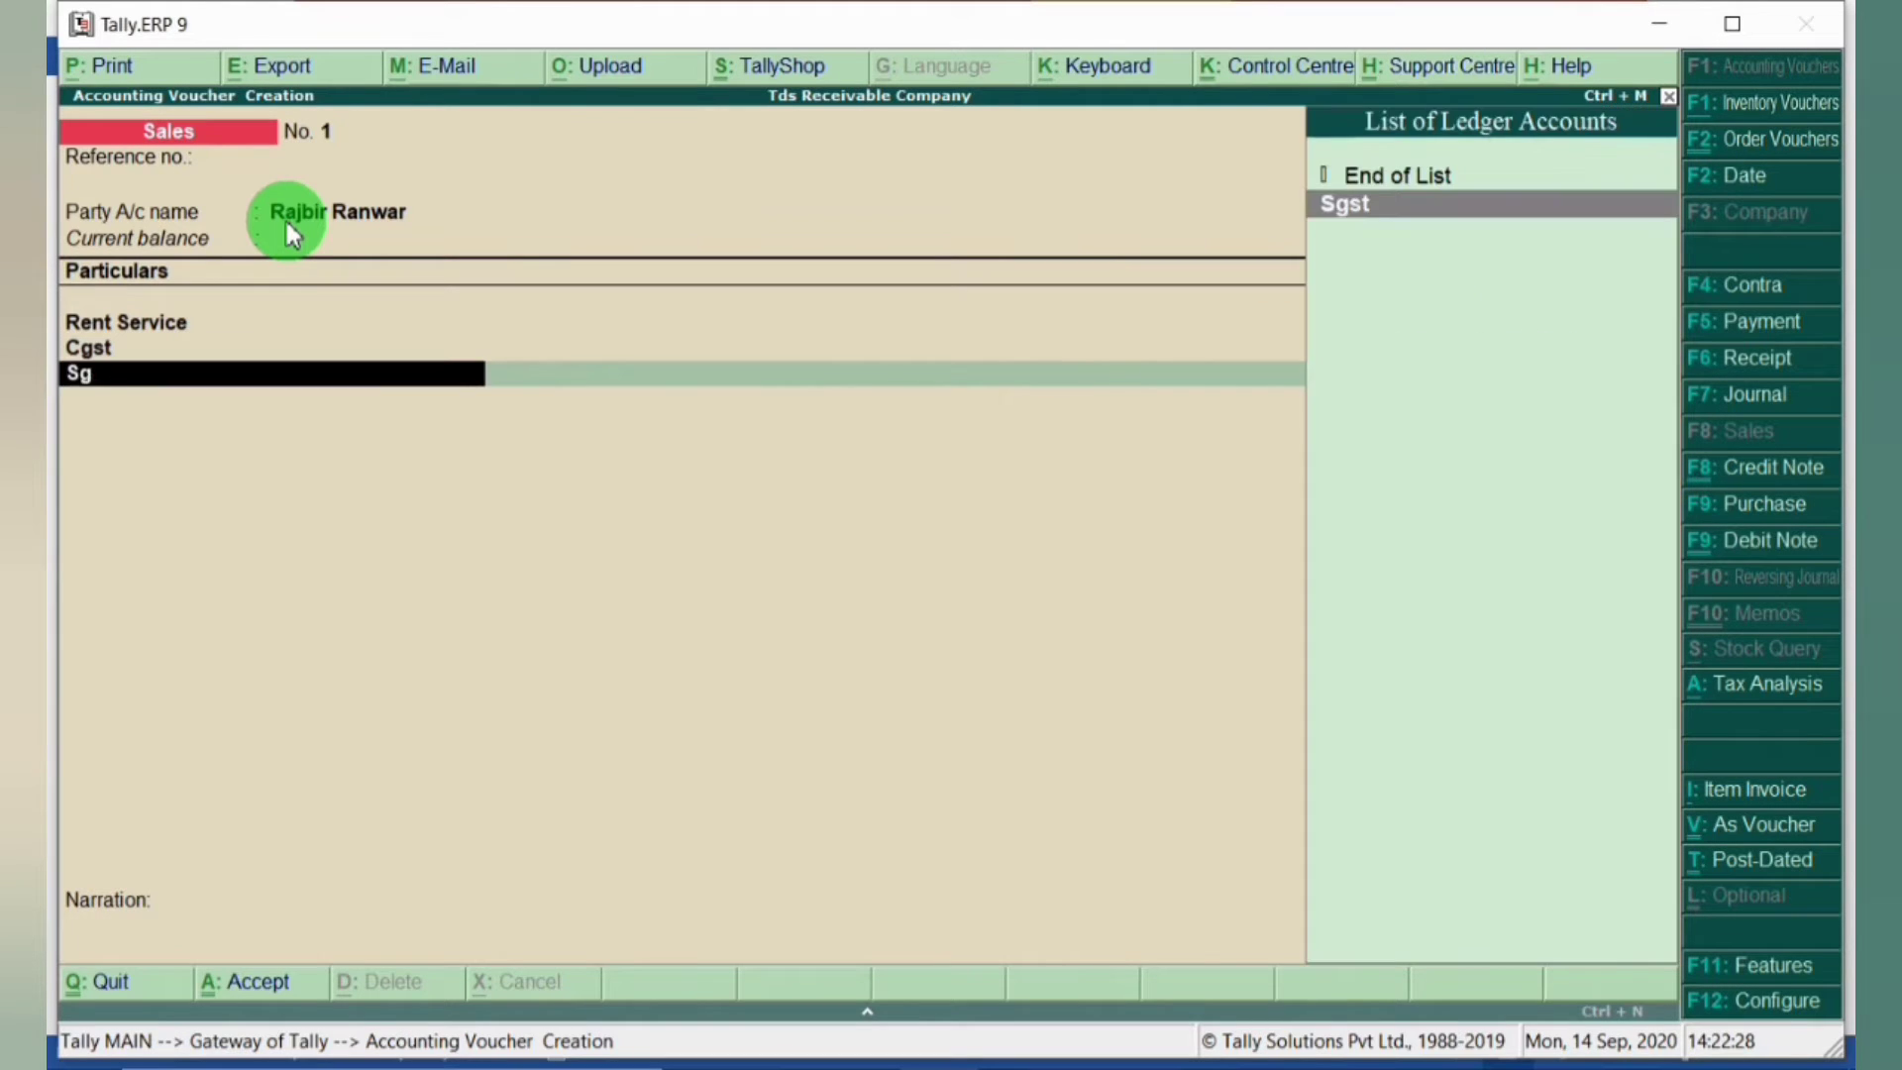
key(Return)
key(Return)
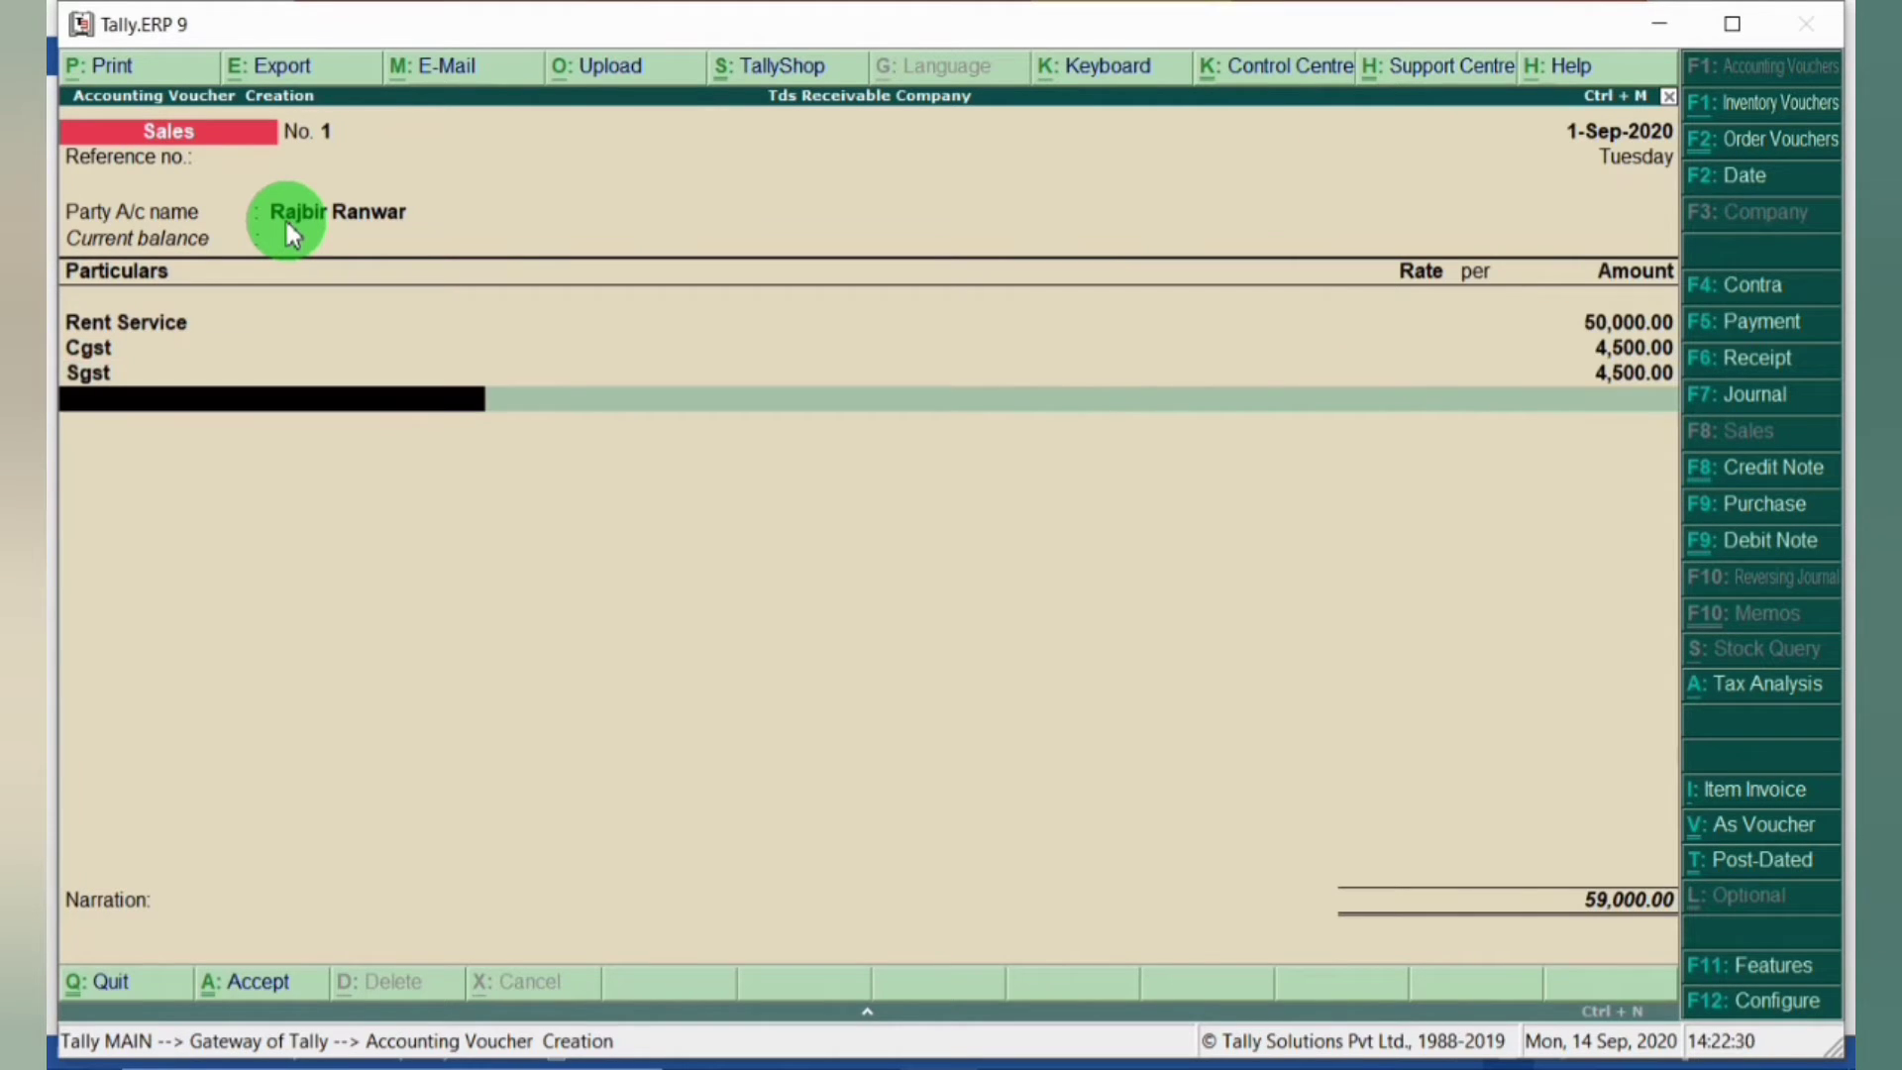
Step: Allocate the sales invoice to the debtor as New Ref 1 for 59,000 Dr, save it and leave voucher entry
key(Return)
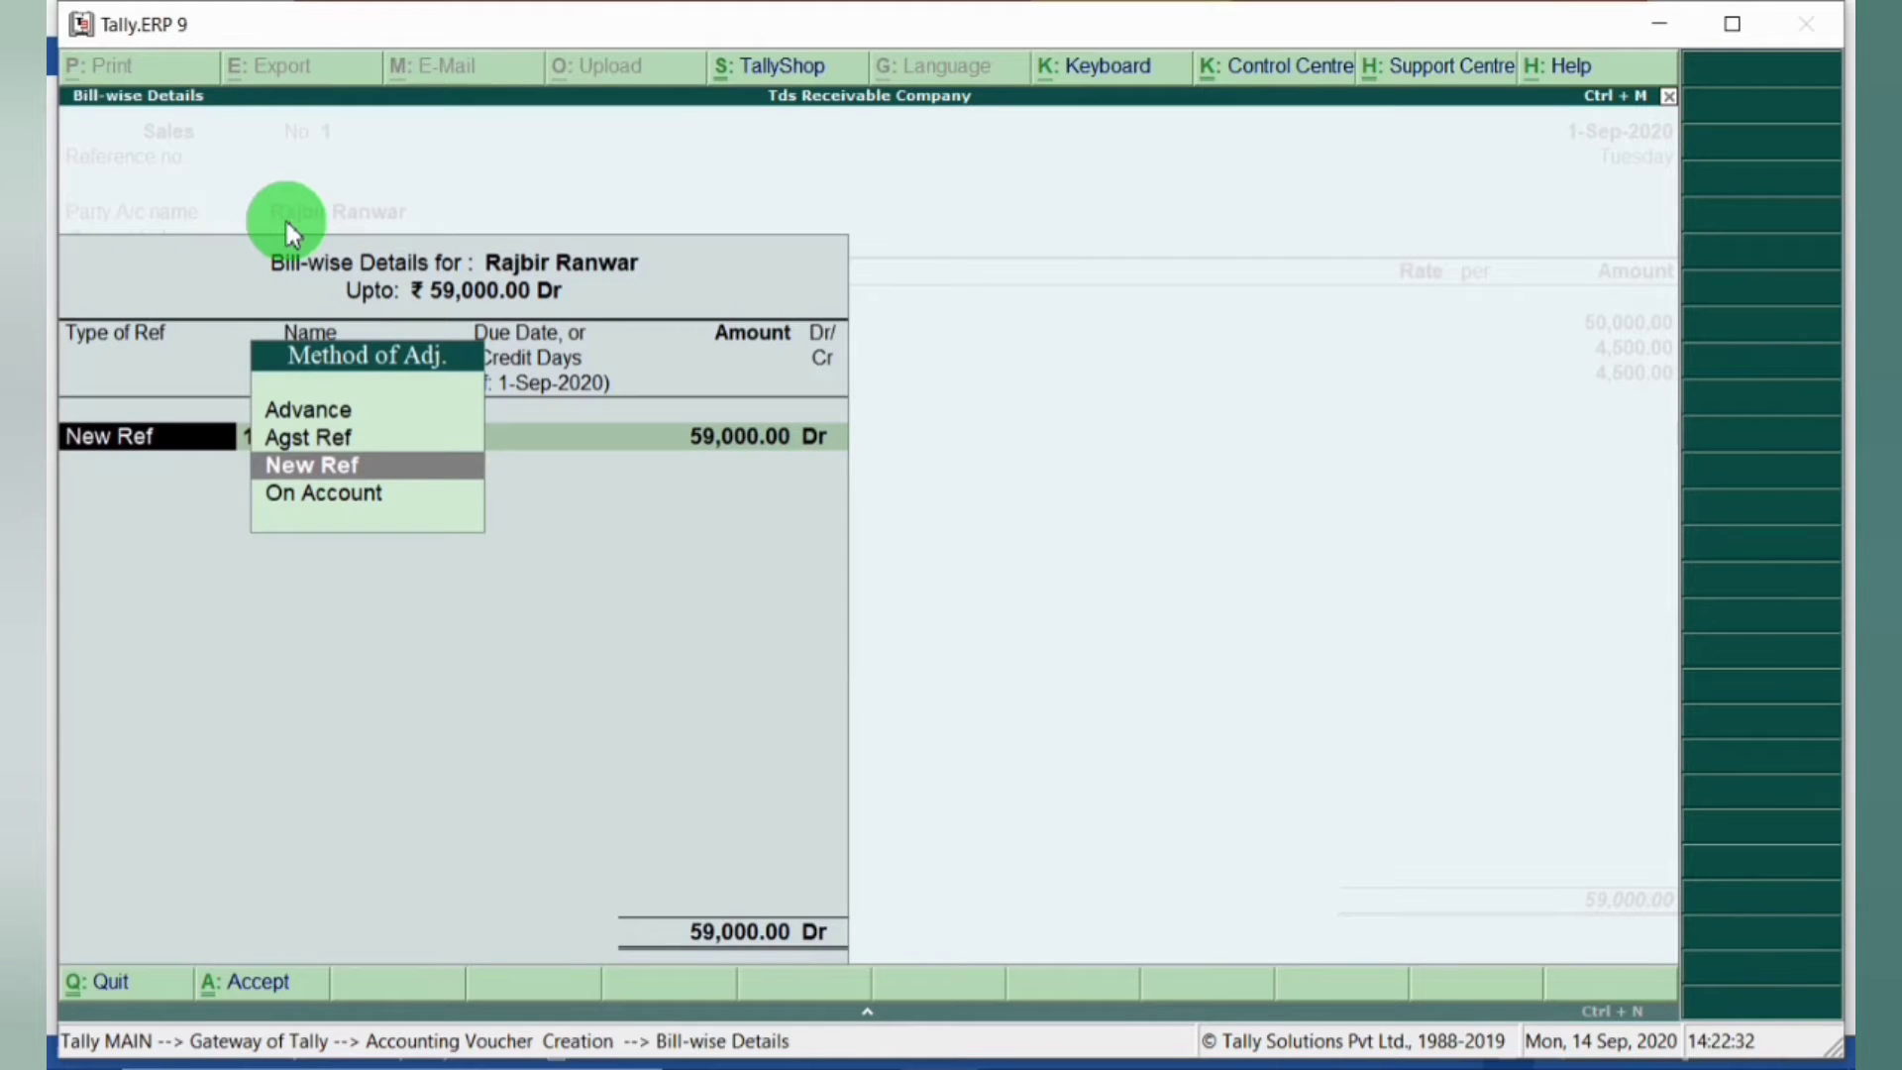
key(Return)
key(Return)
key(Return)
key(Return)
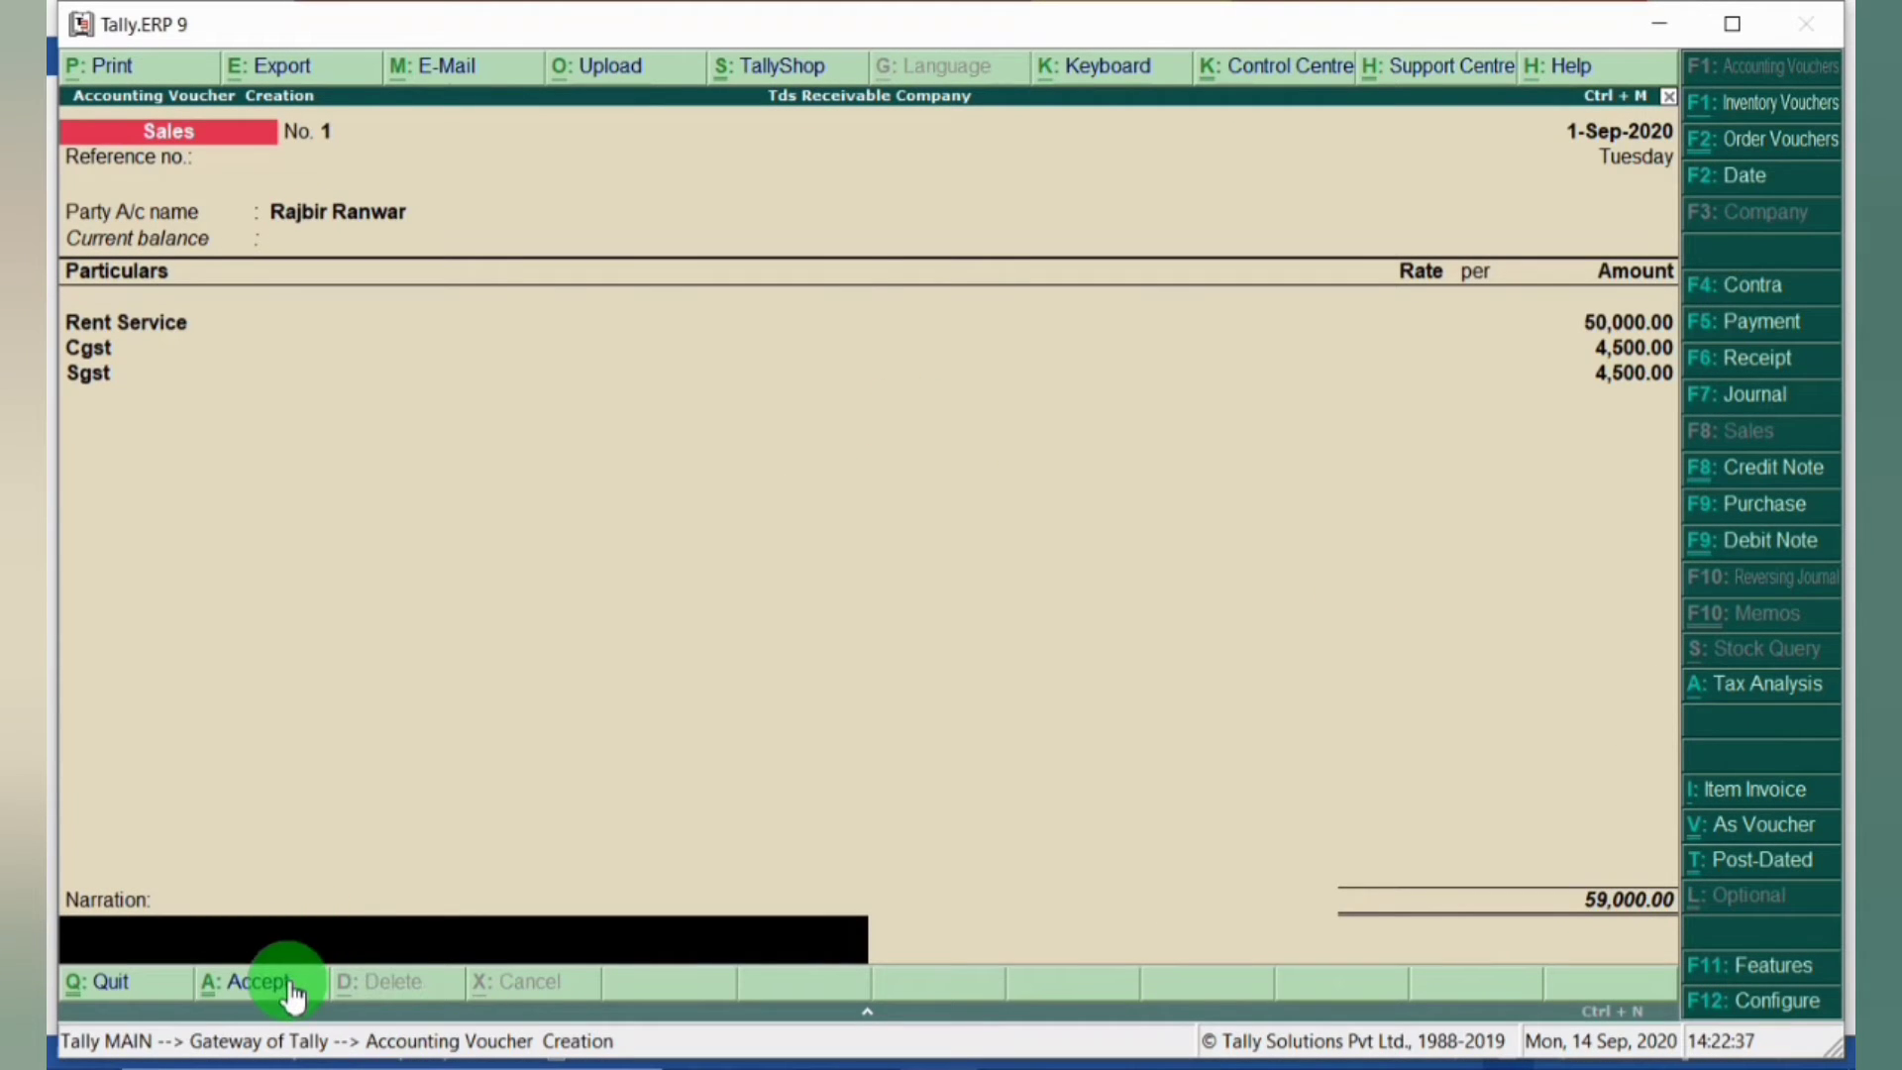
click(290, 986)
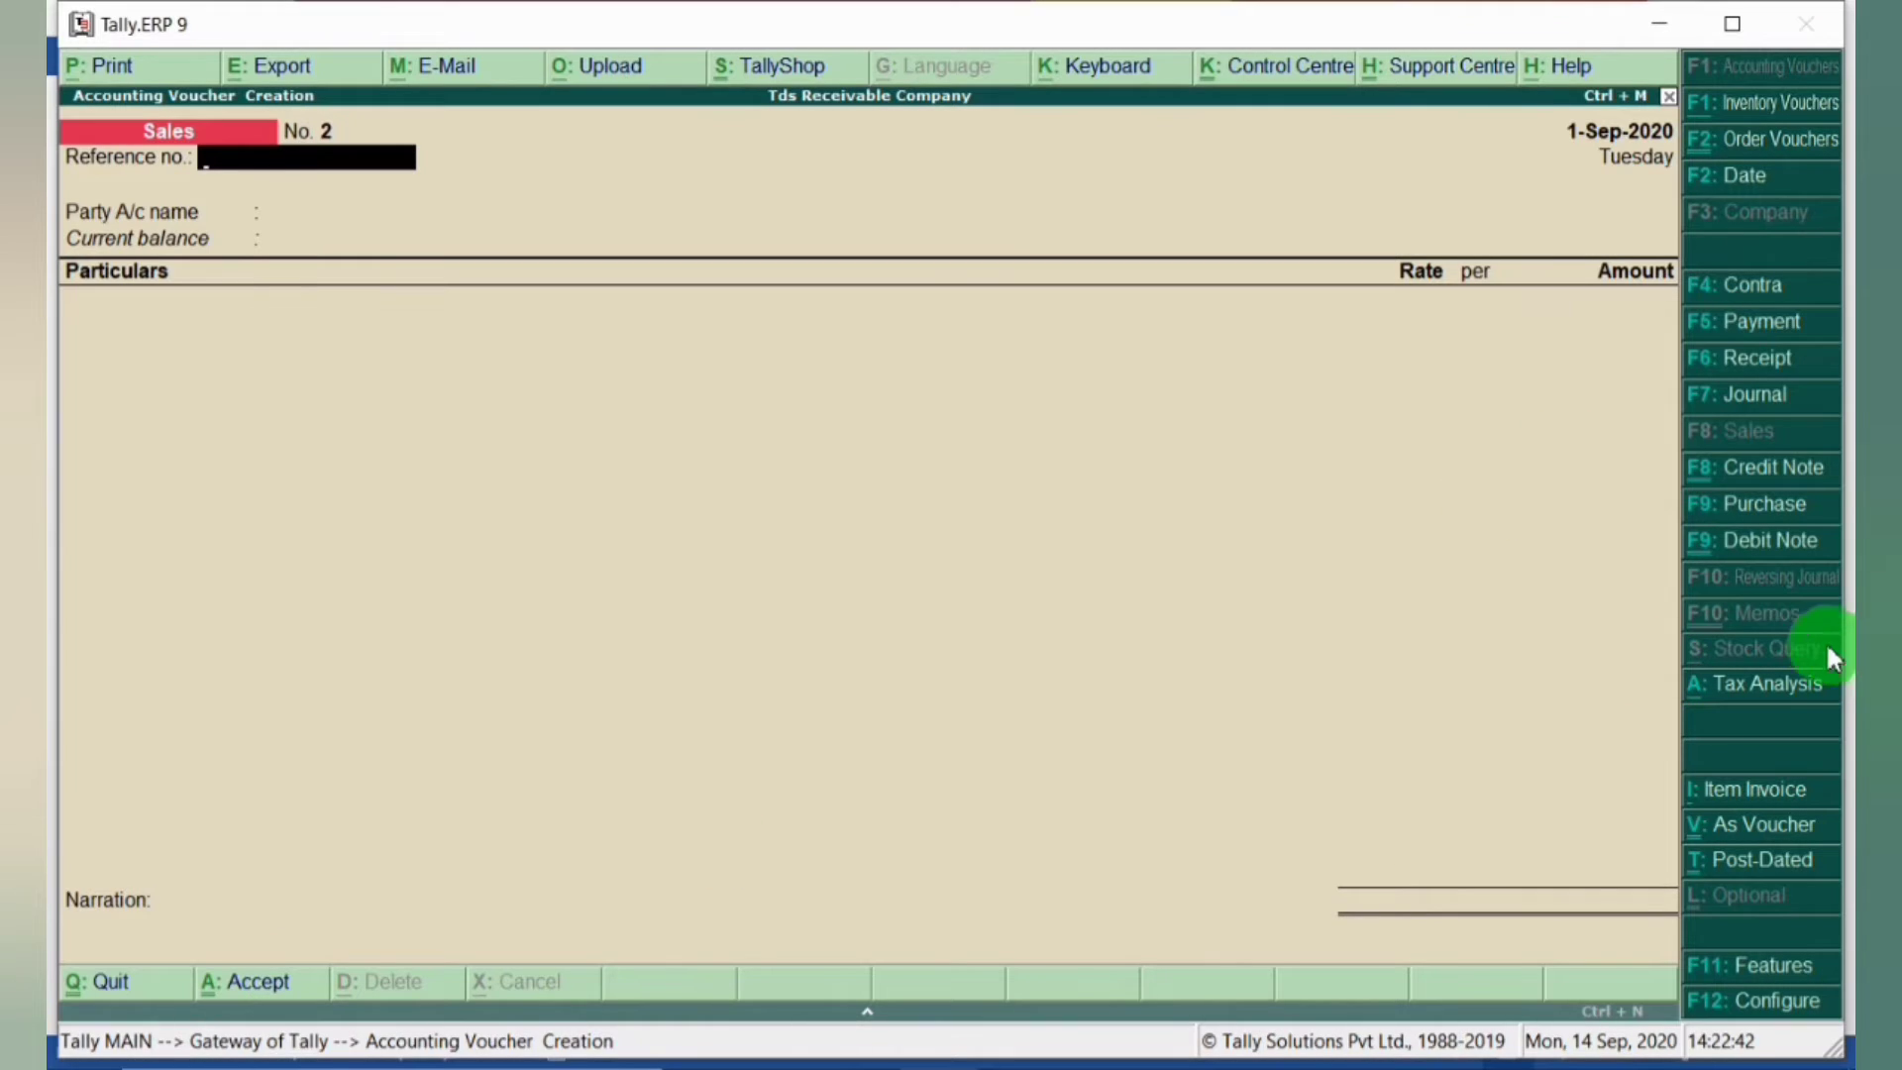
key(Escape)
key(y)
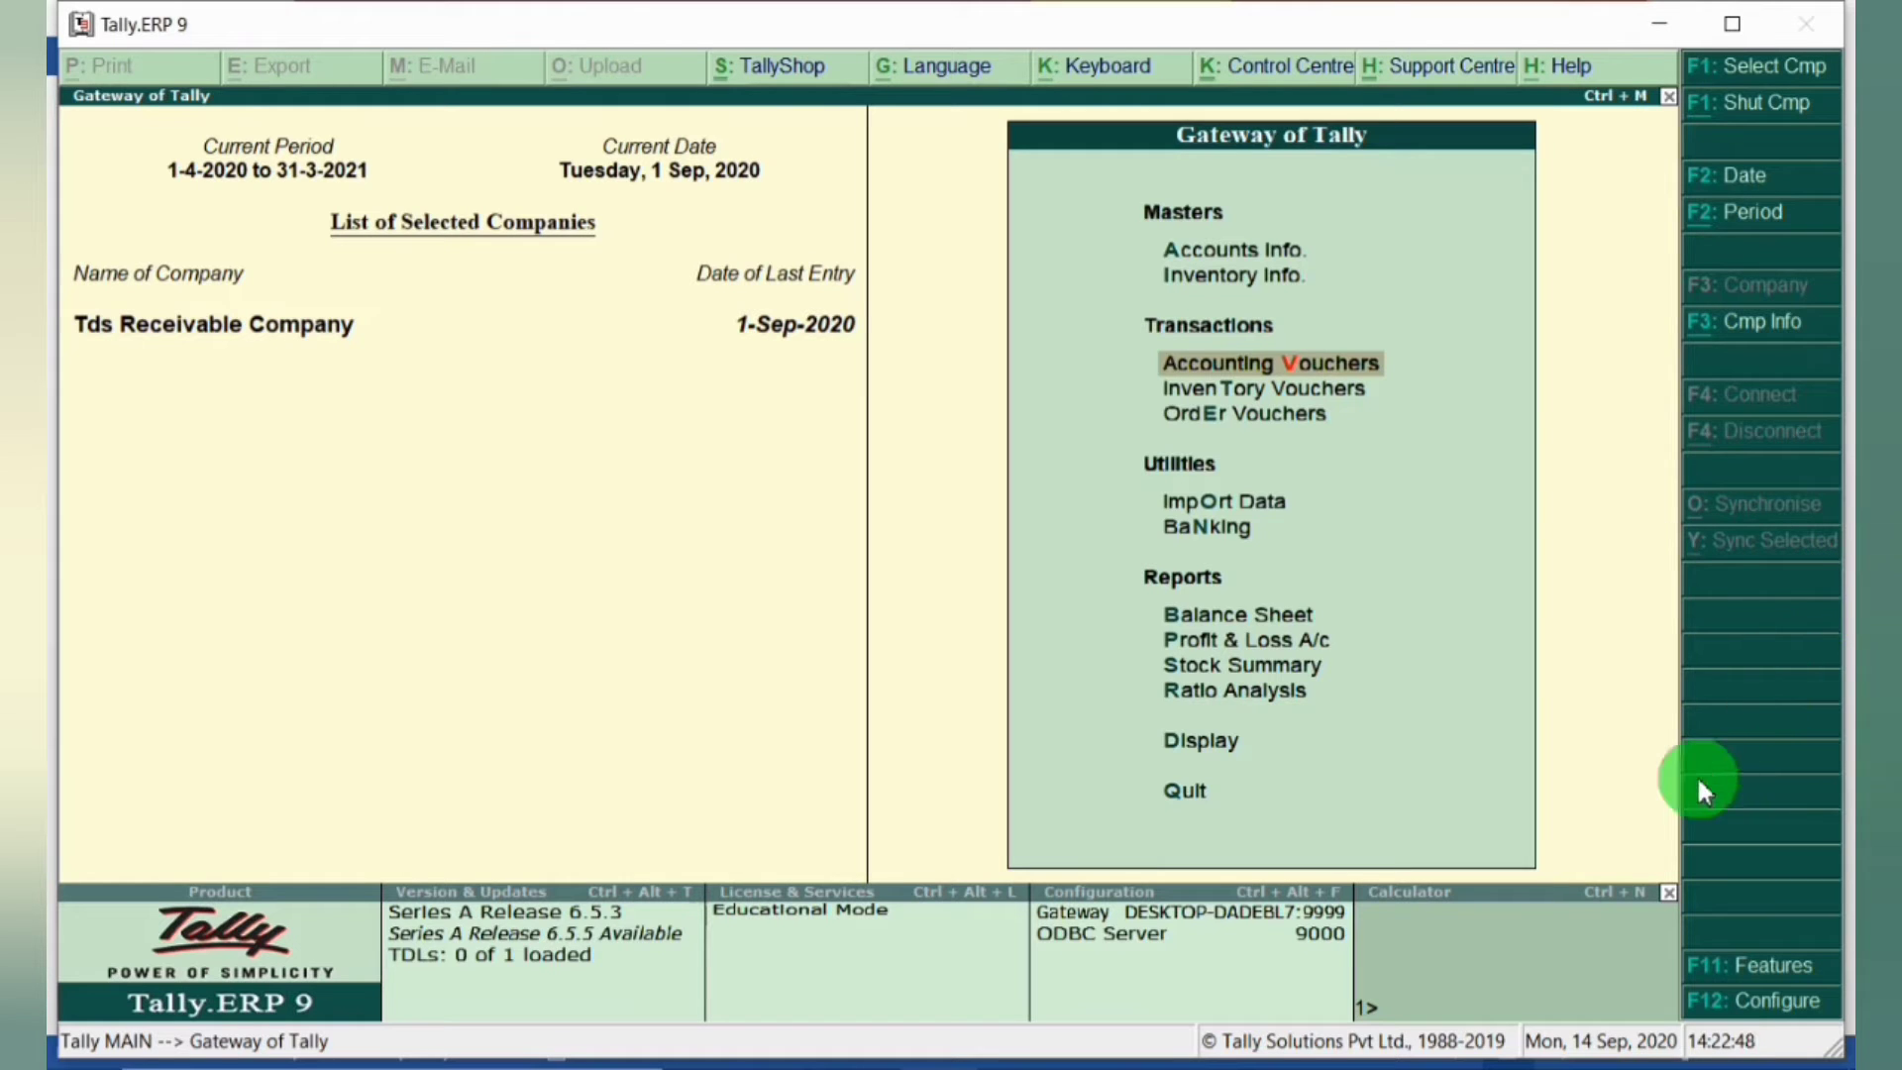
Step: Start a new Receipt voucher dated 2-Sep-2020
key(Return)
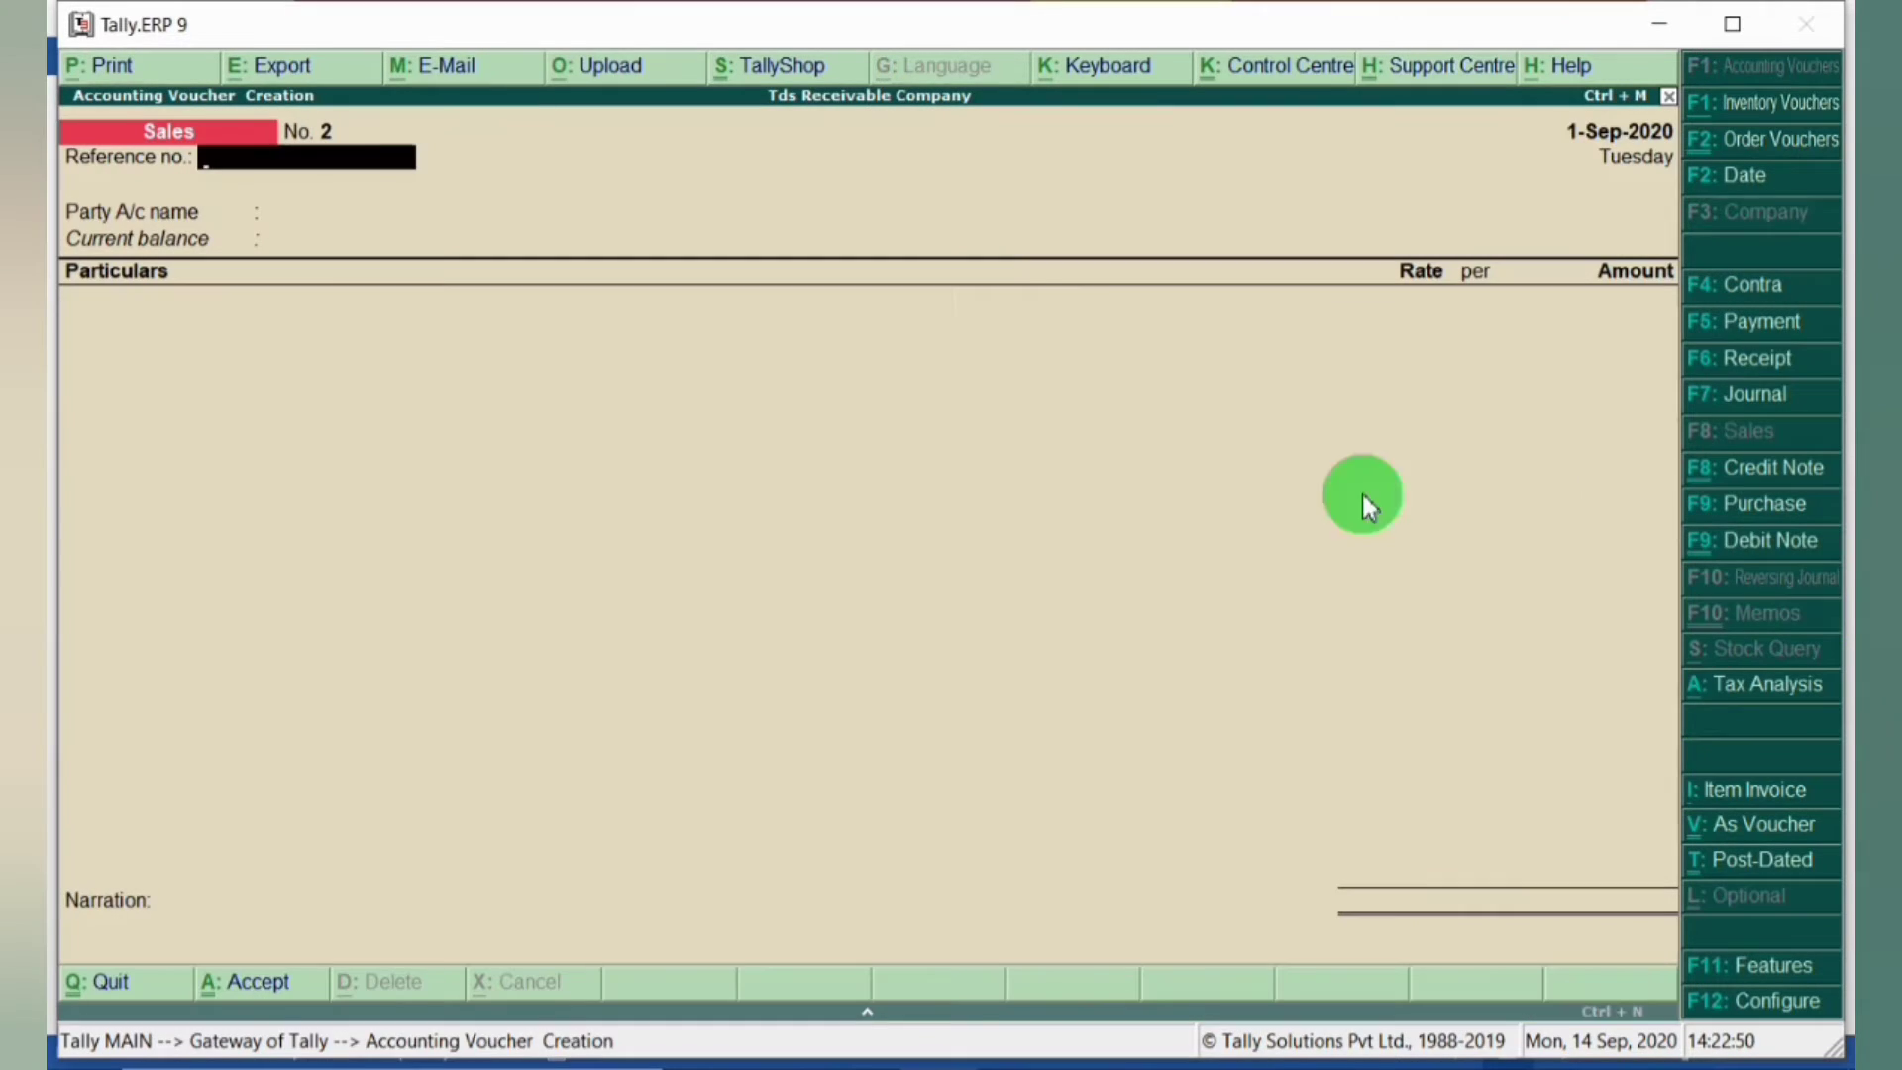
click(1750, 359)
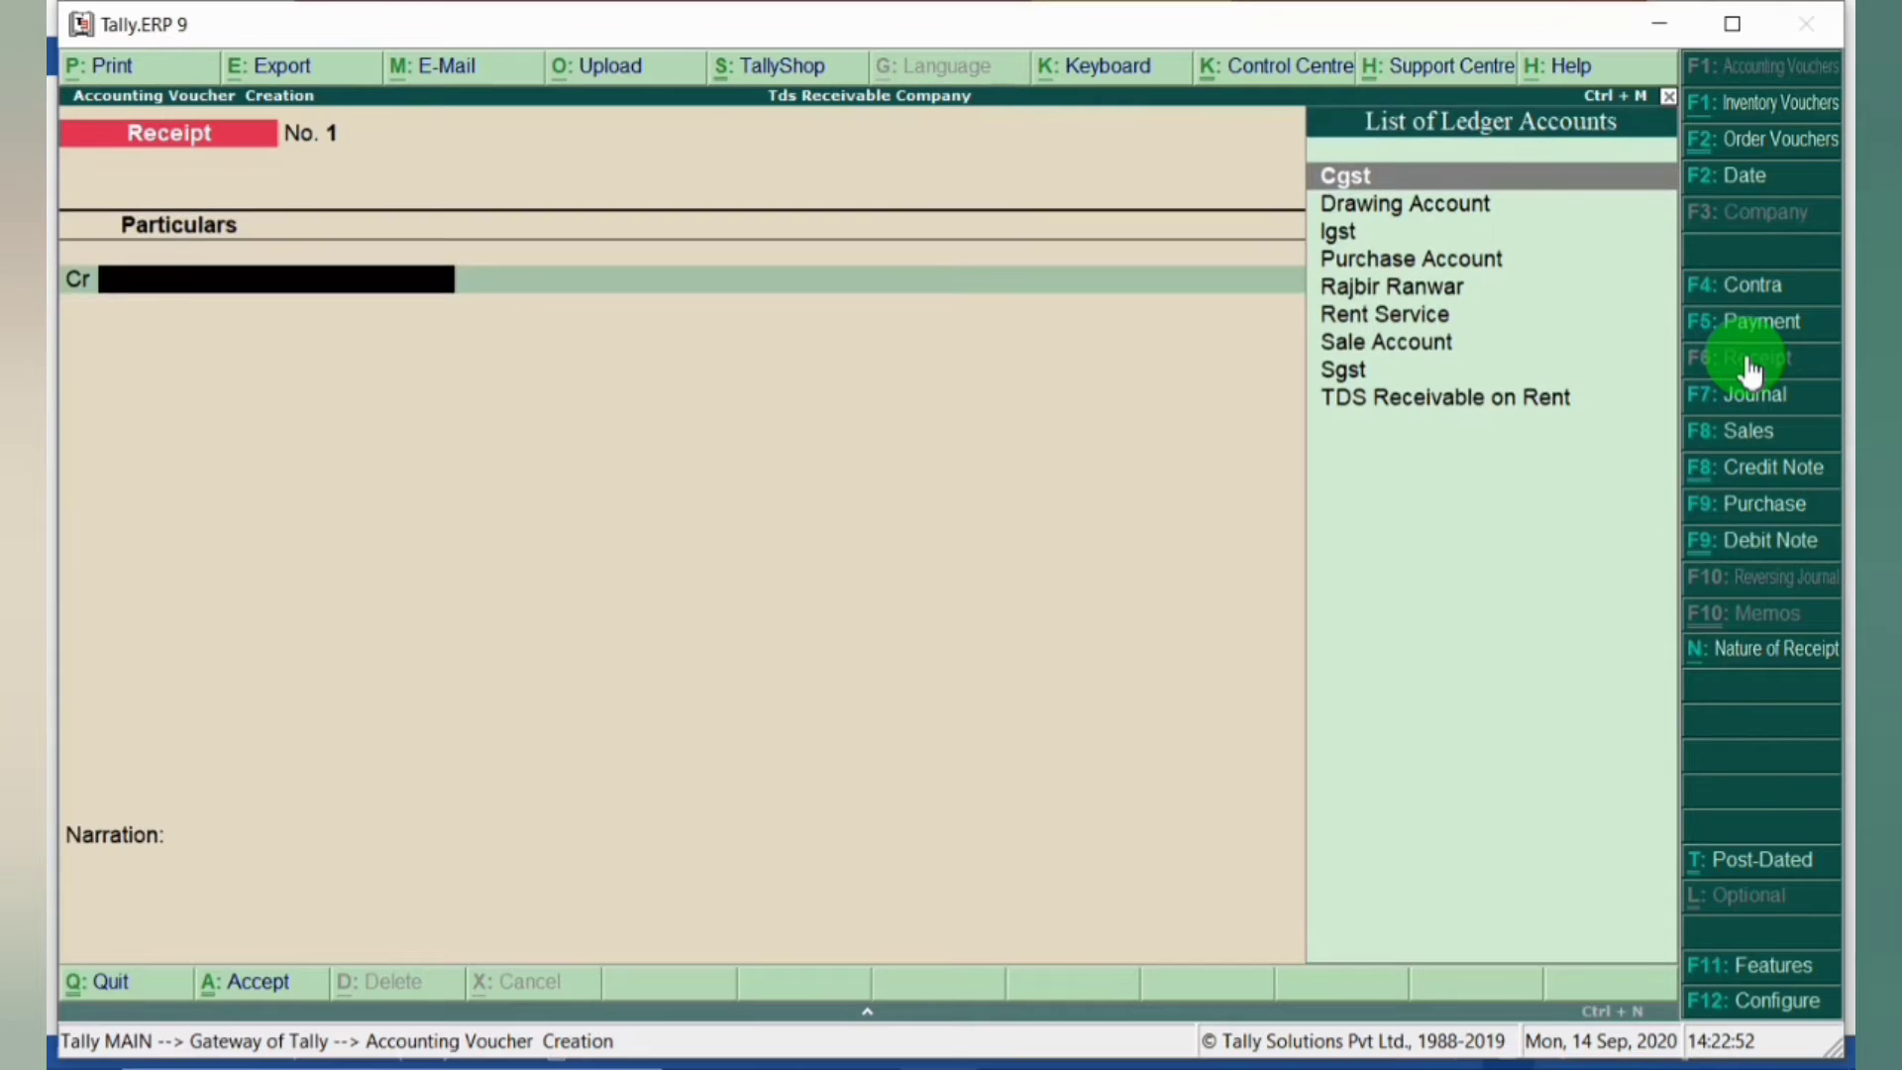
key(F2)
key(Return)
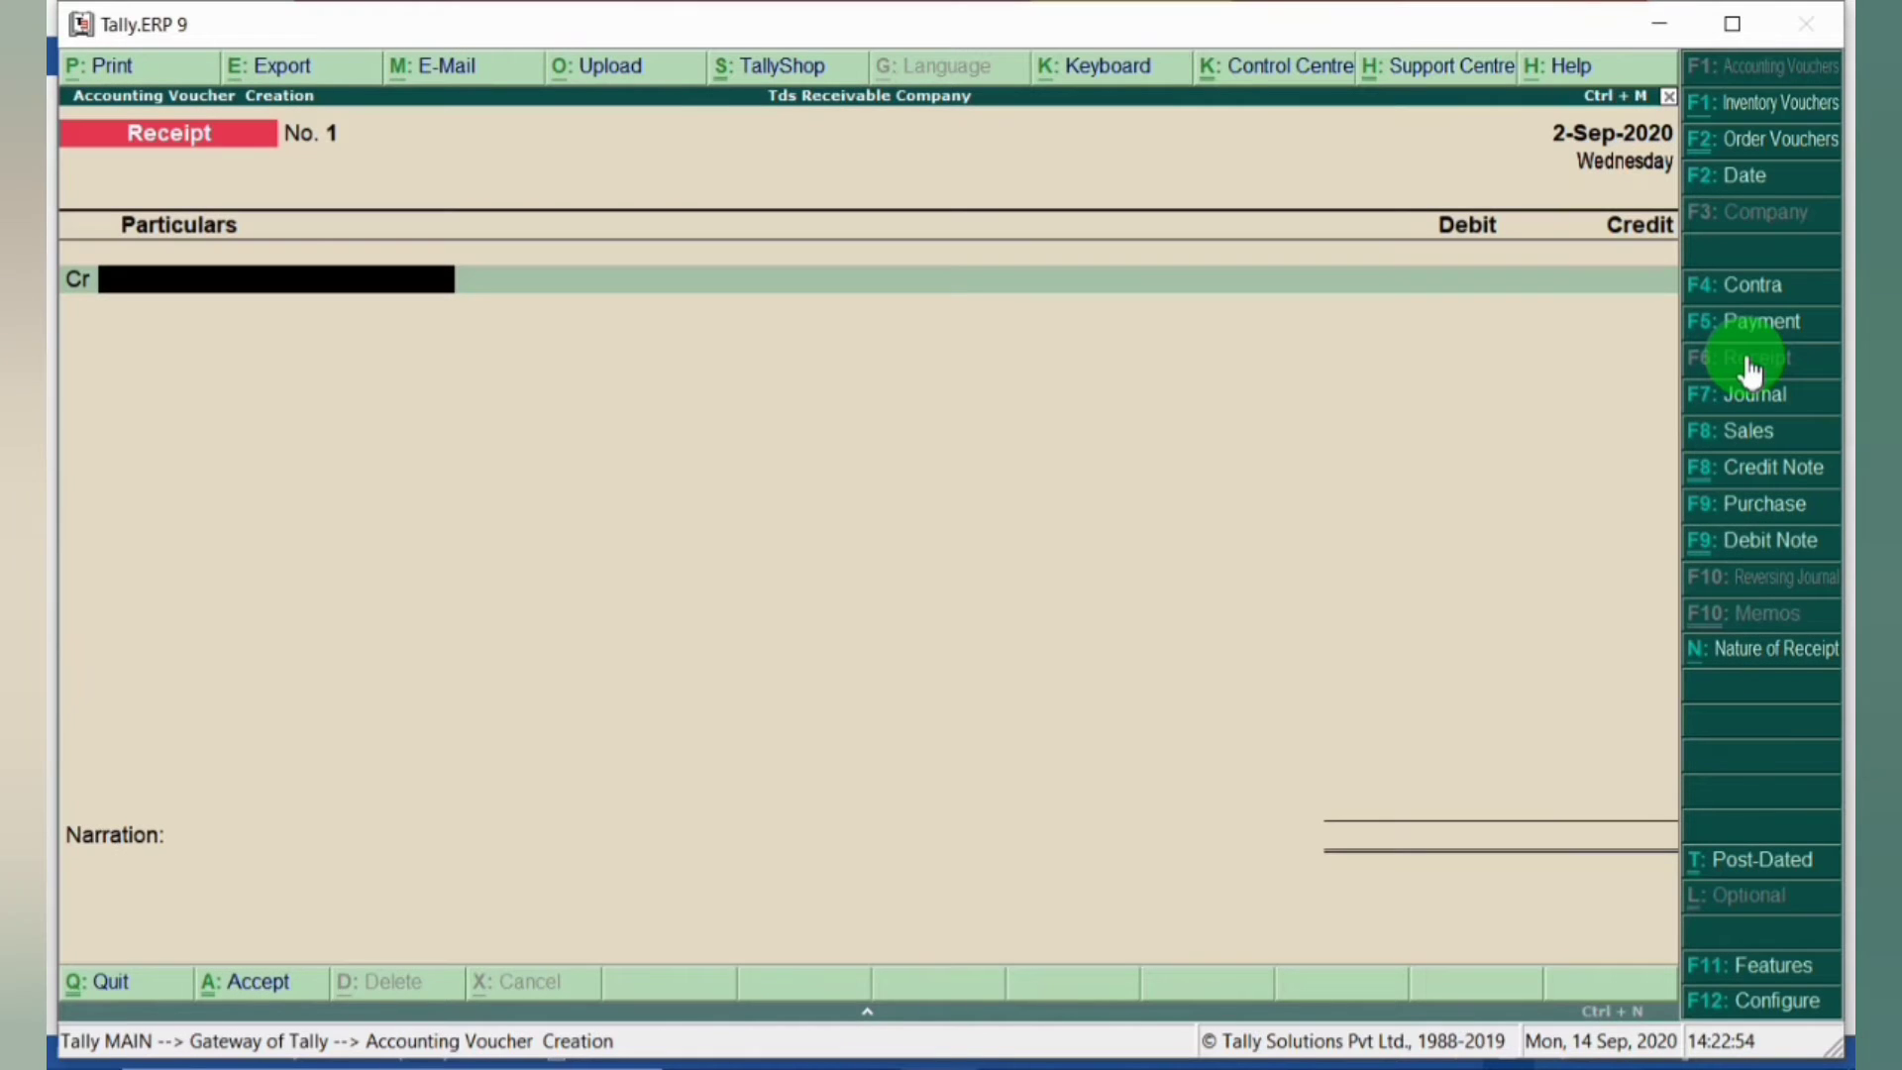
Step: Credit the debtor's ledger with 59,000 and allocate the amount as Agst Ref to pending bill 1
text(Raj)
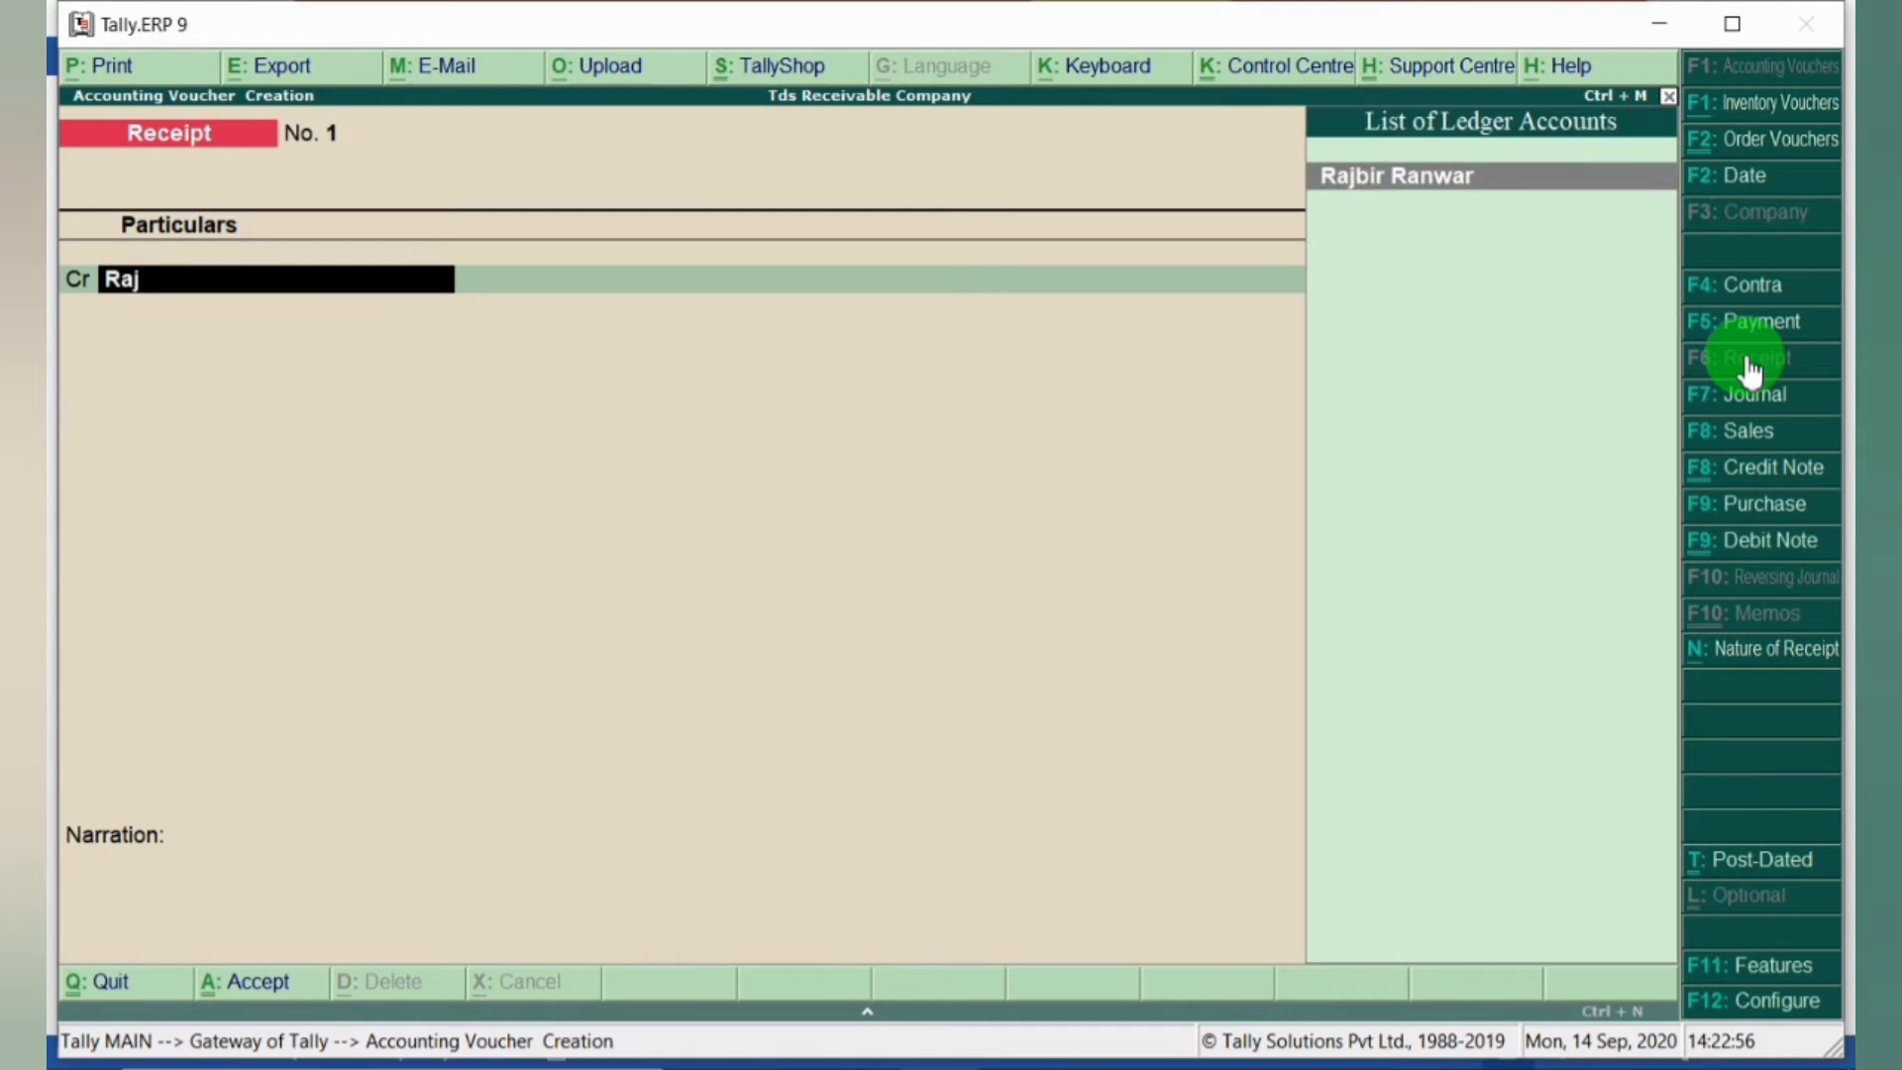
key(Return)
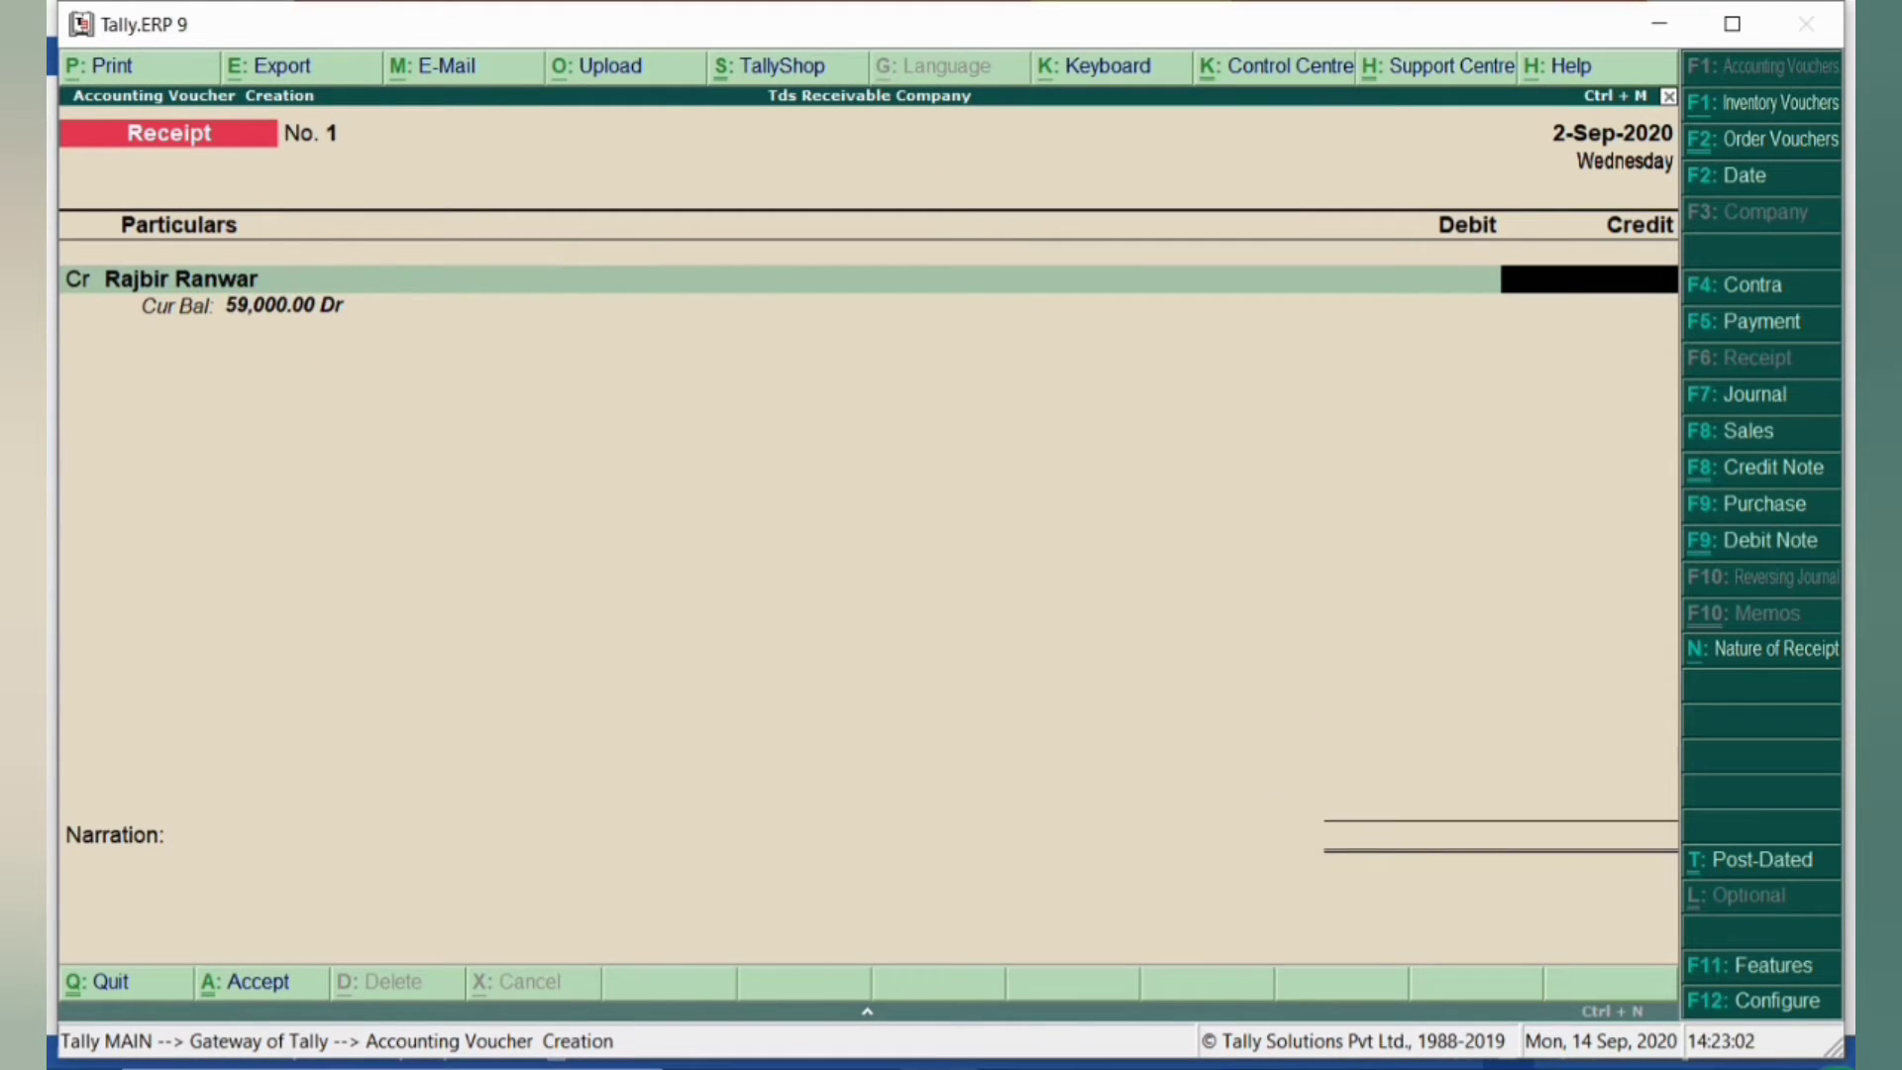
text(59000)
key(Return)
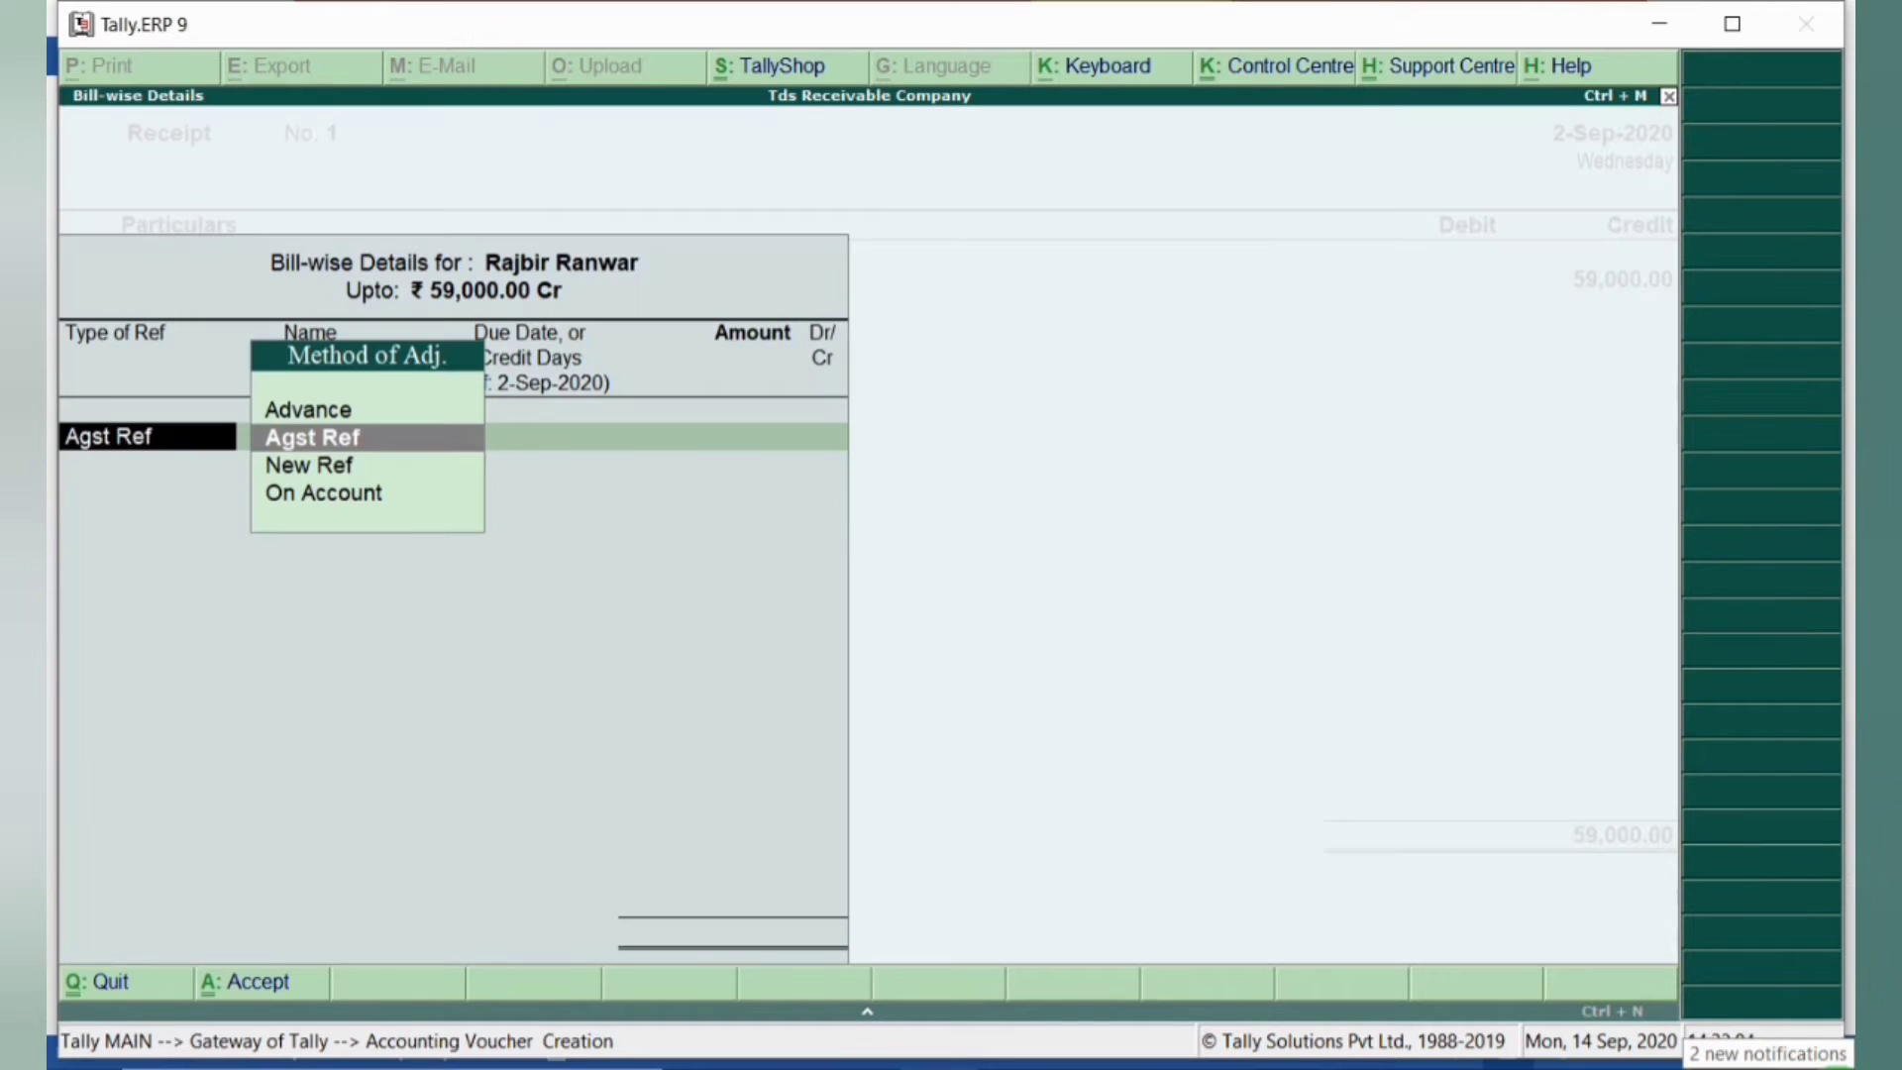
key(Return)
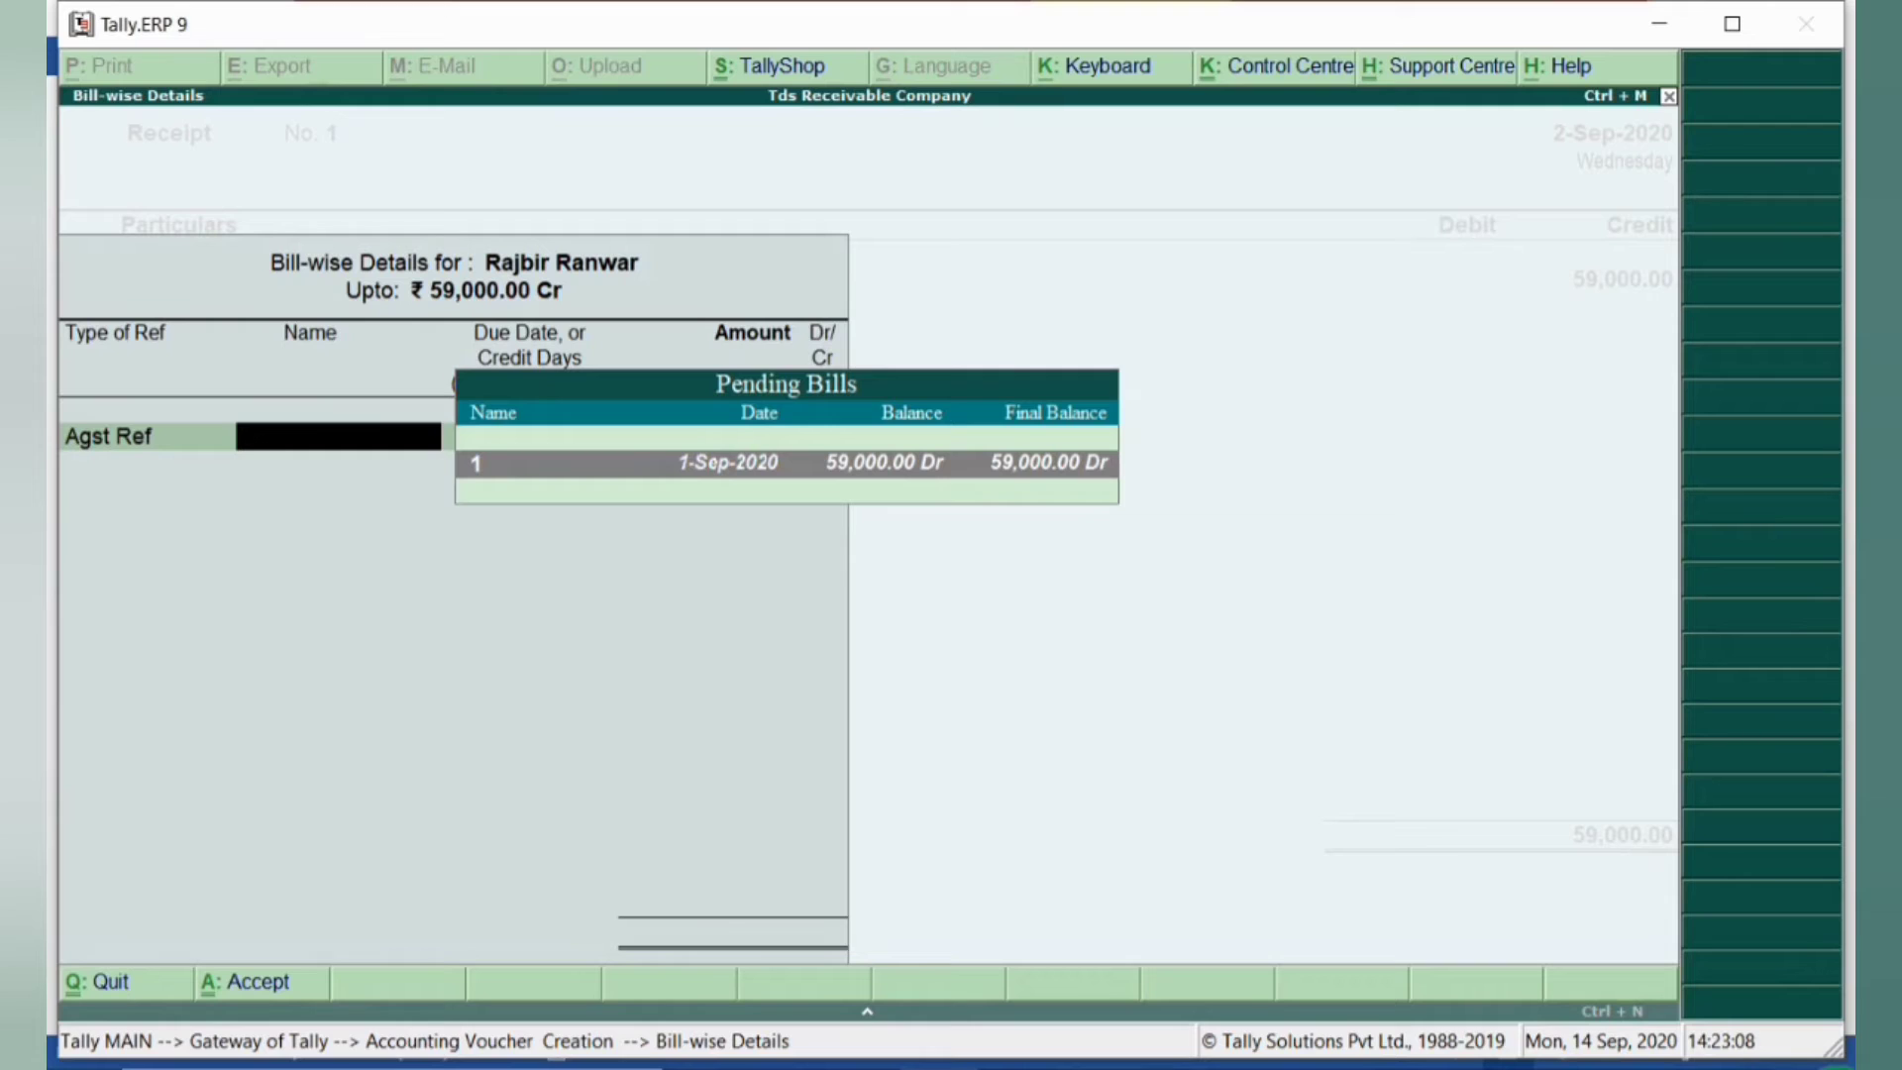
key(Return)
key(Return)
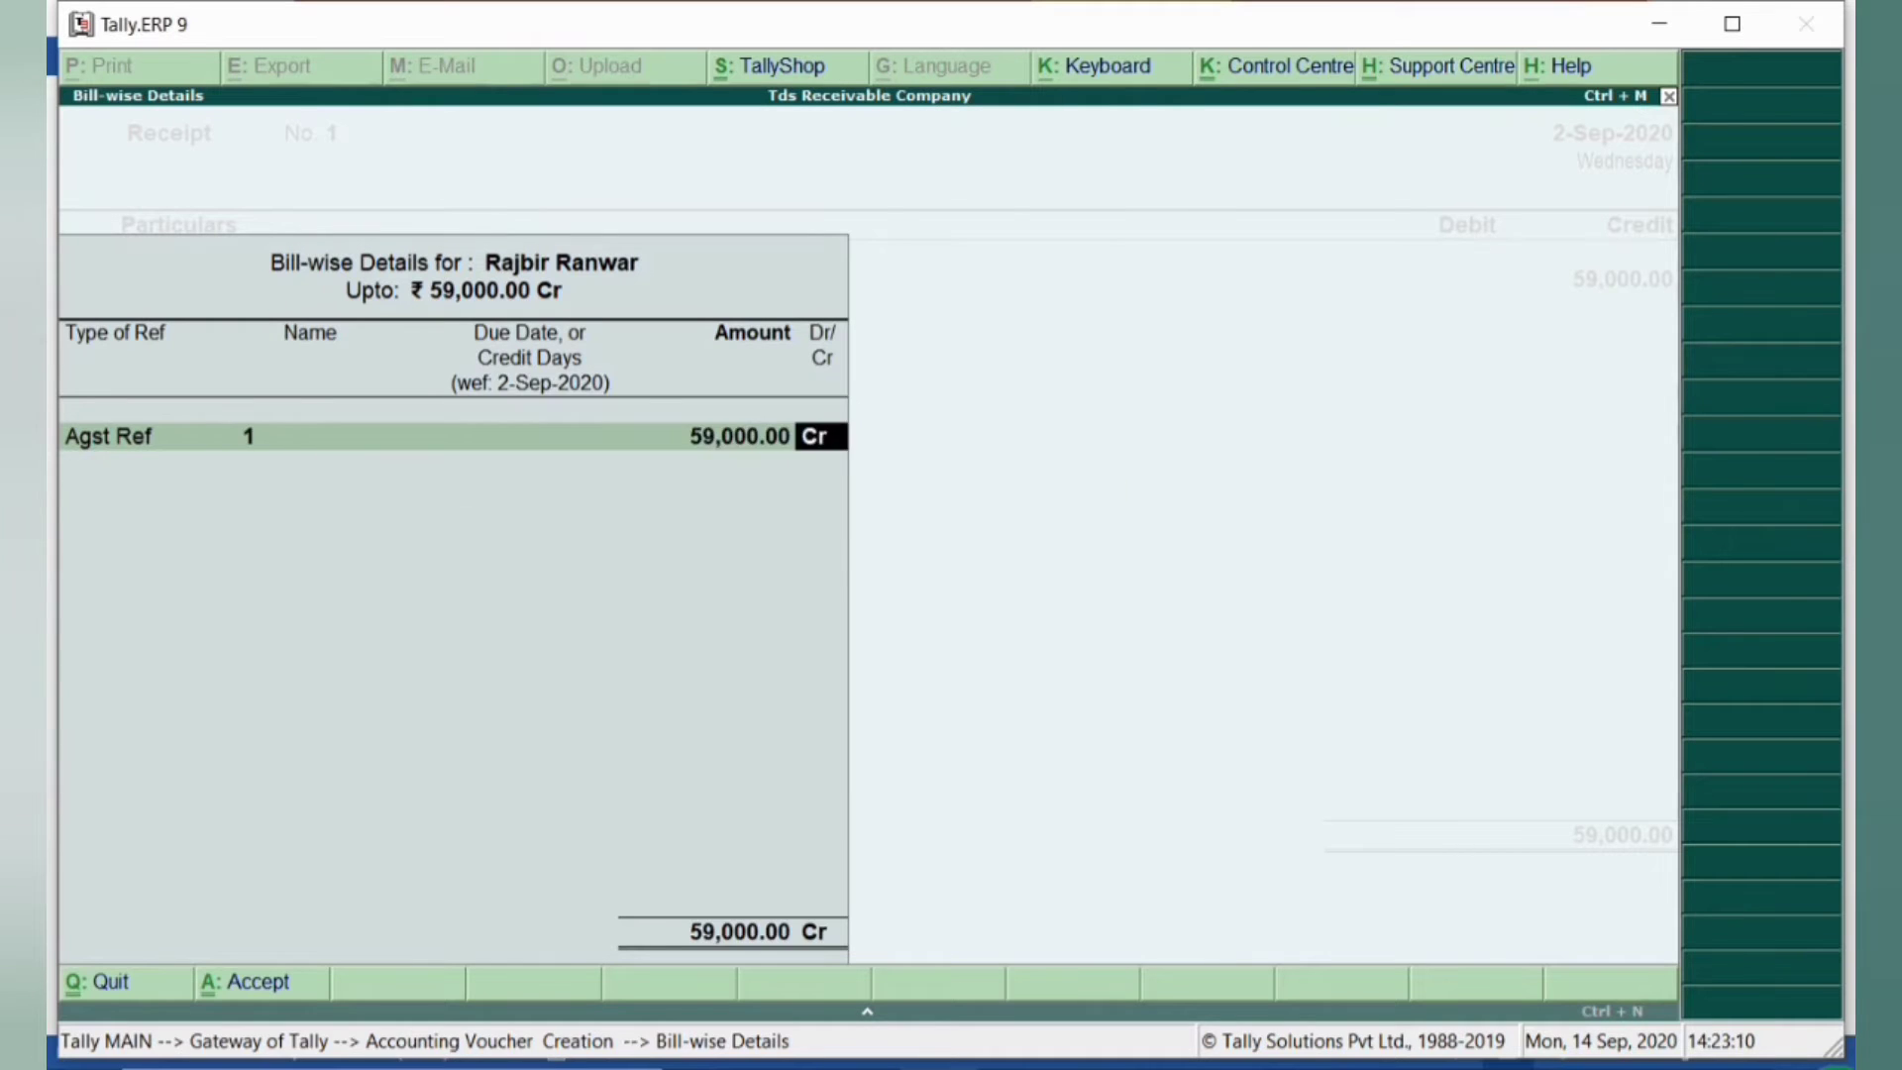
key(Return)
key(Return)
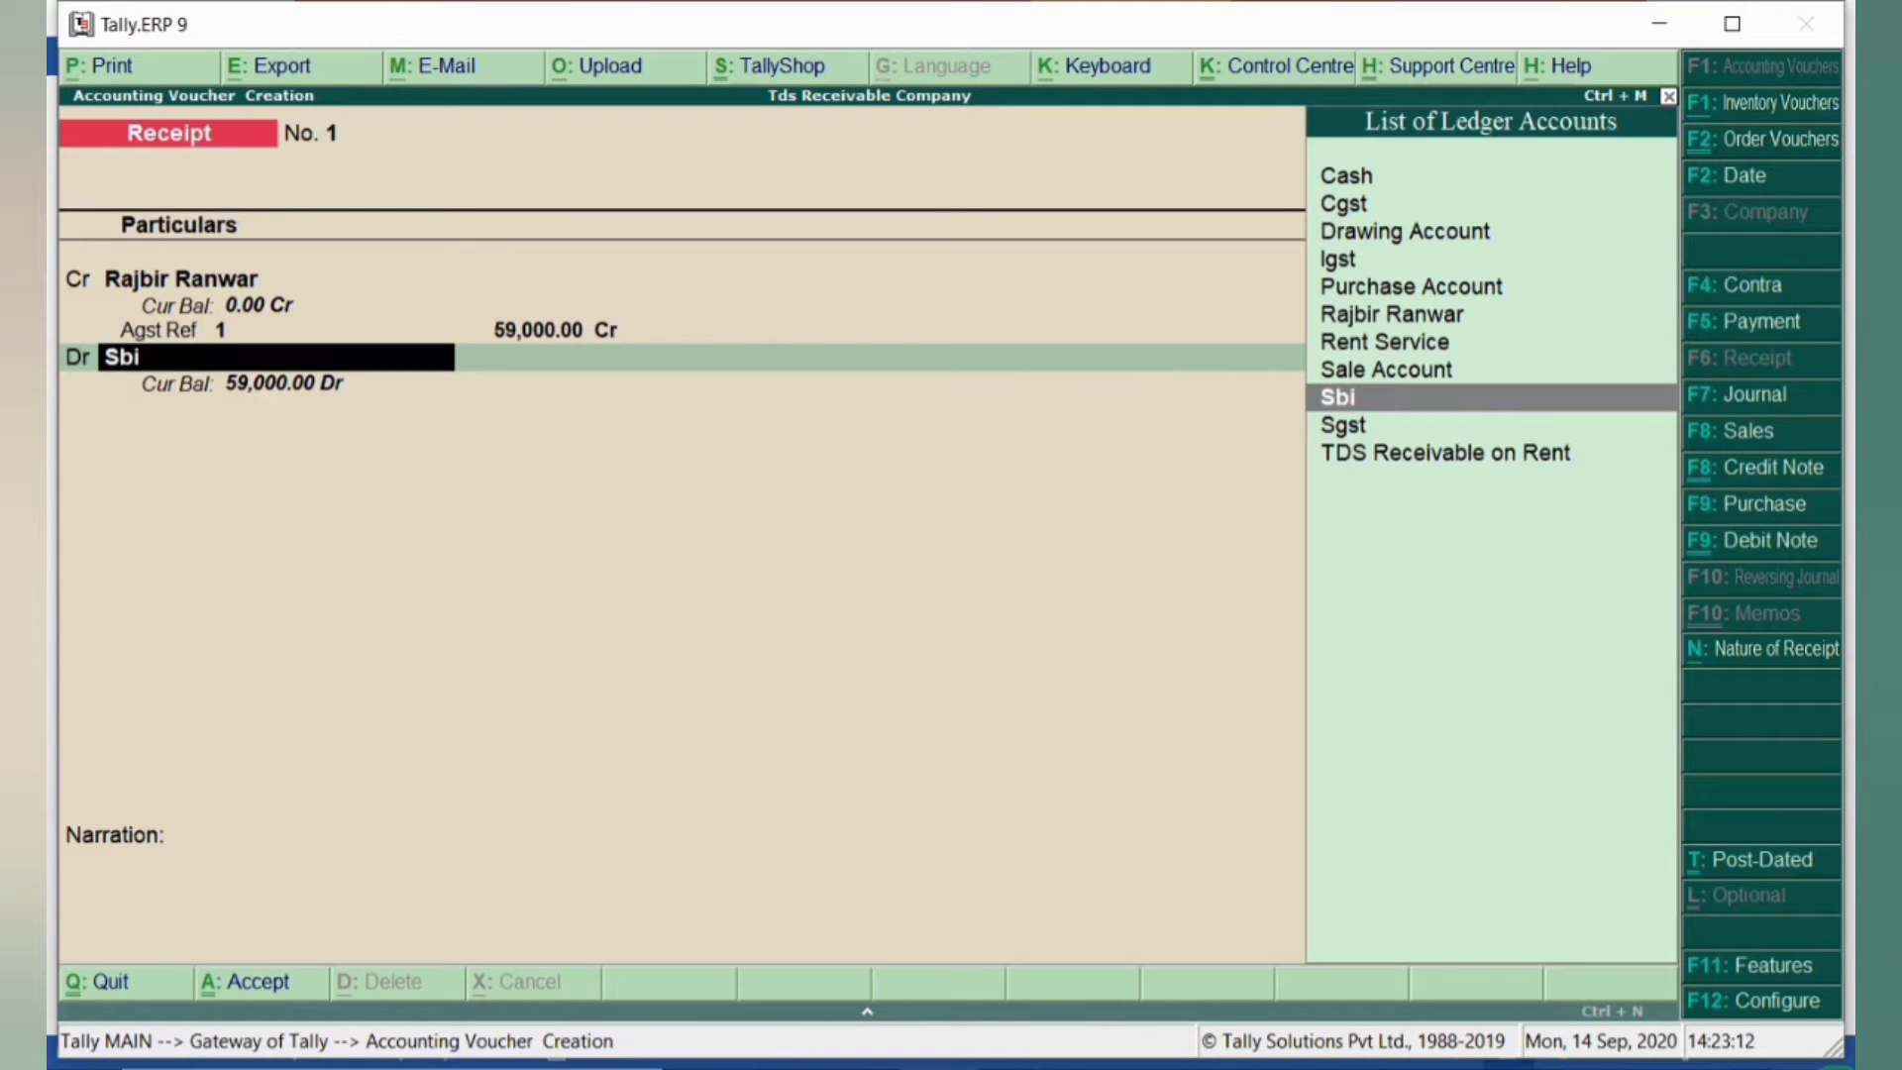
Step: Debit TDS Receivable on Rent with 5,000 in place of the suggested Sbi ledger
key(Down)
key(Down)
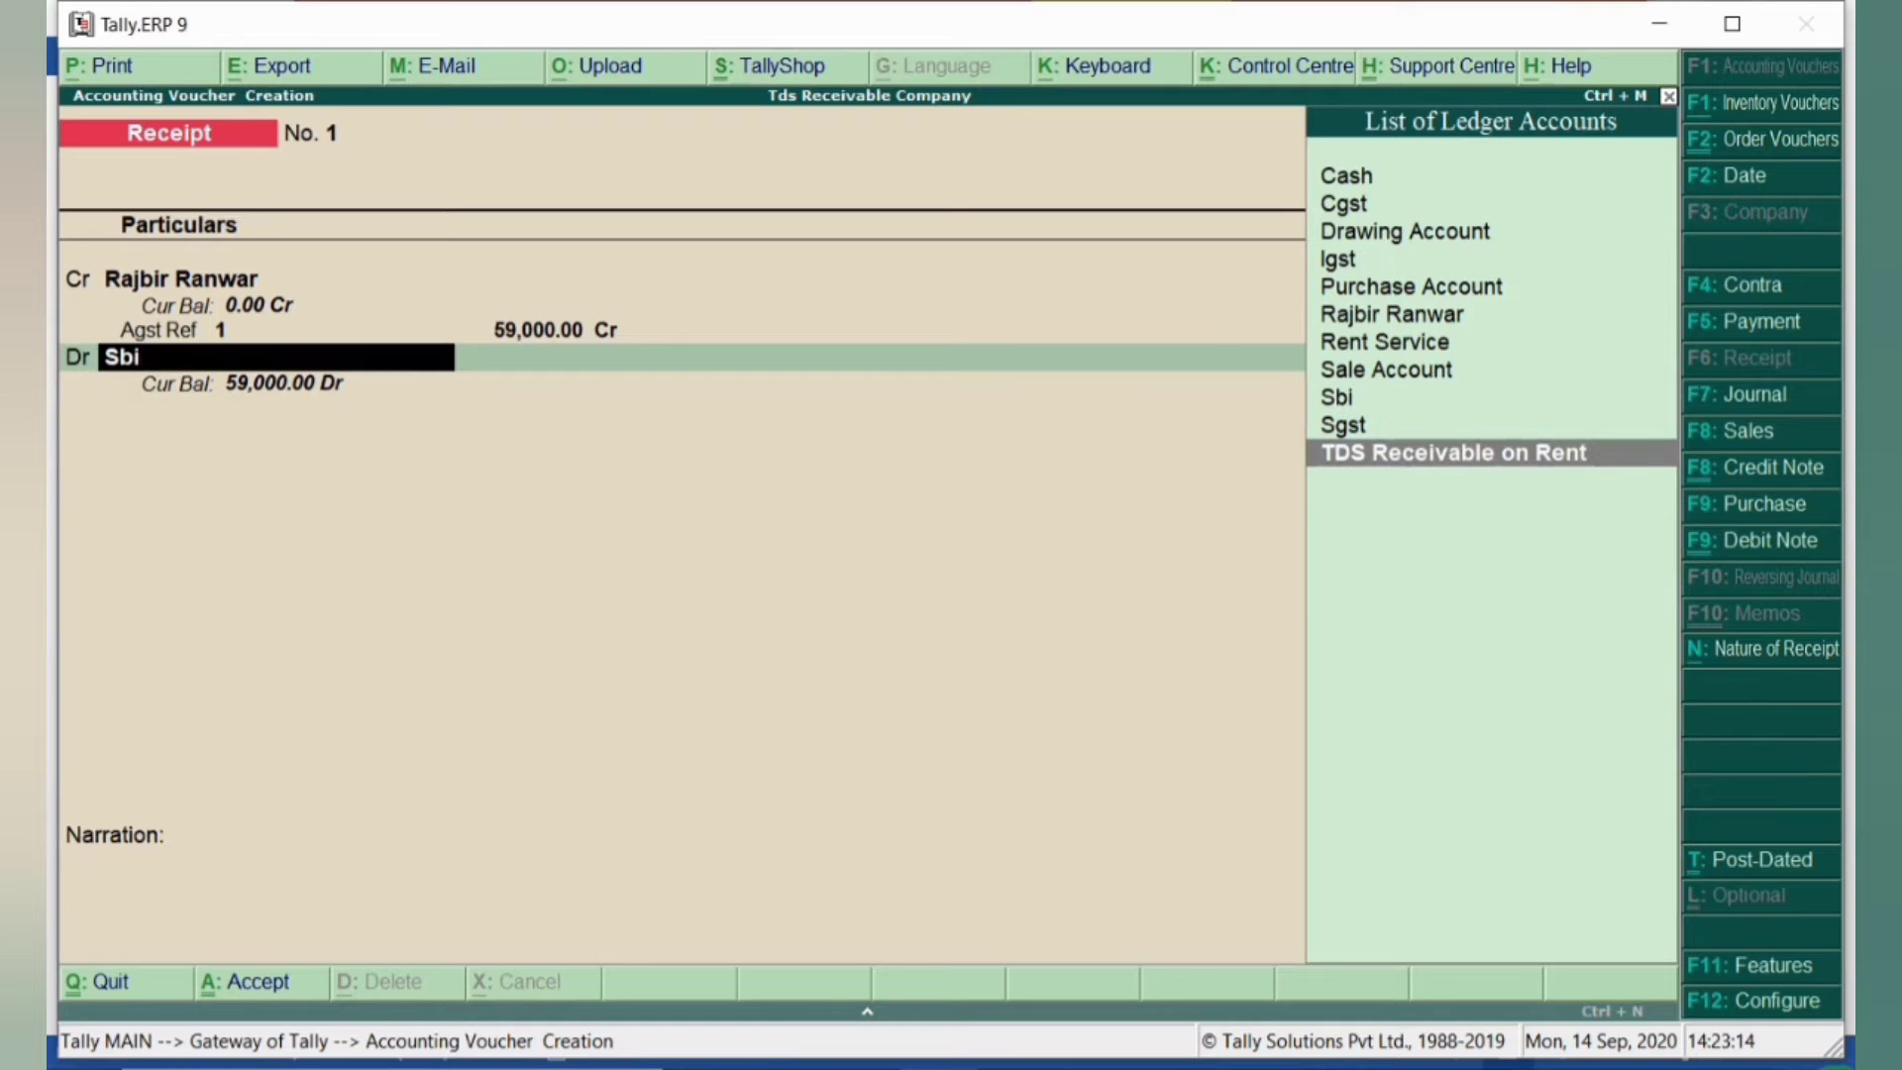
key(Return)
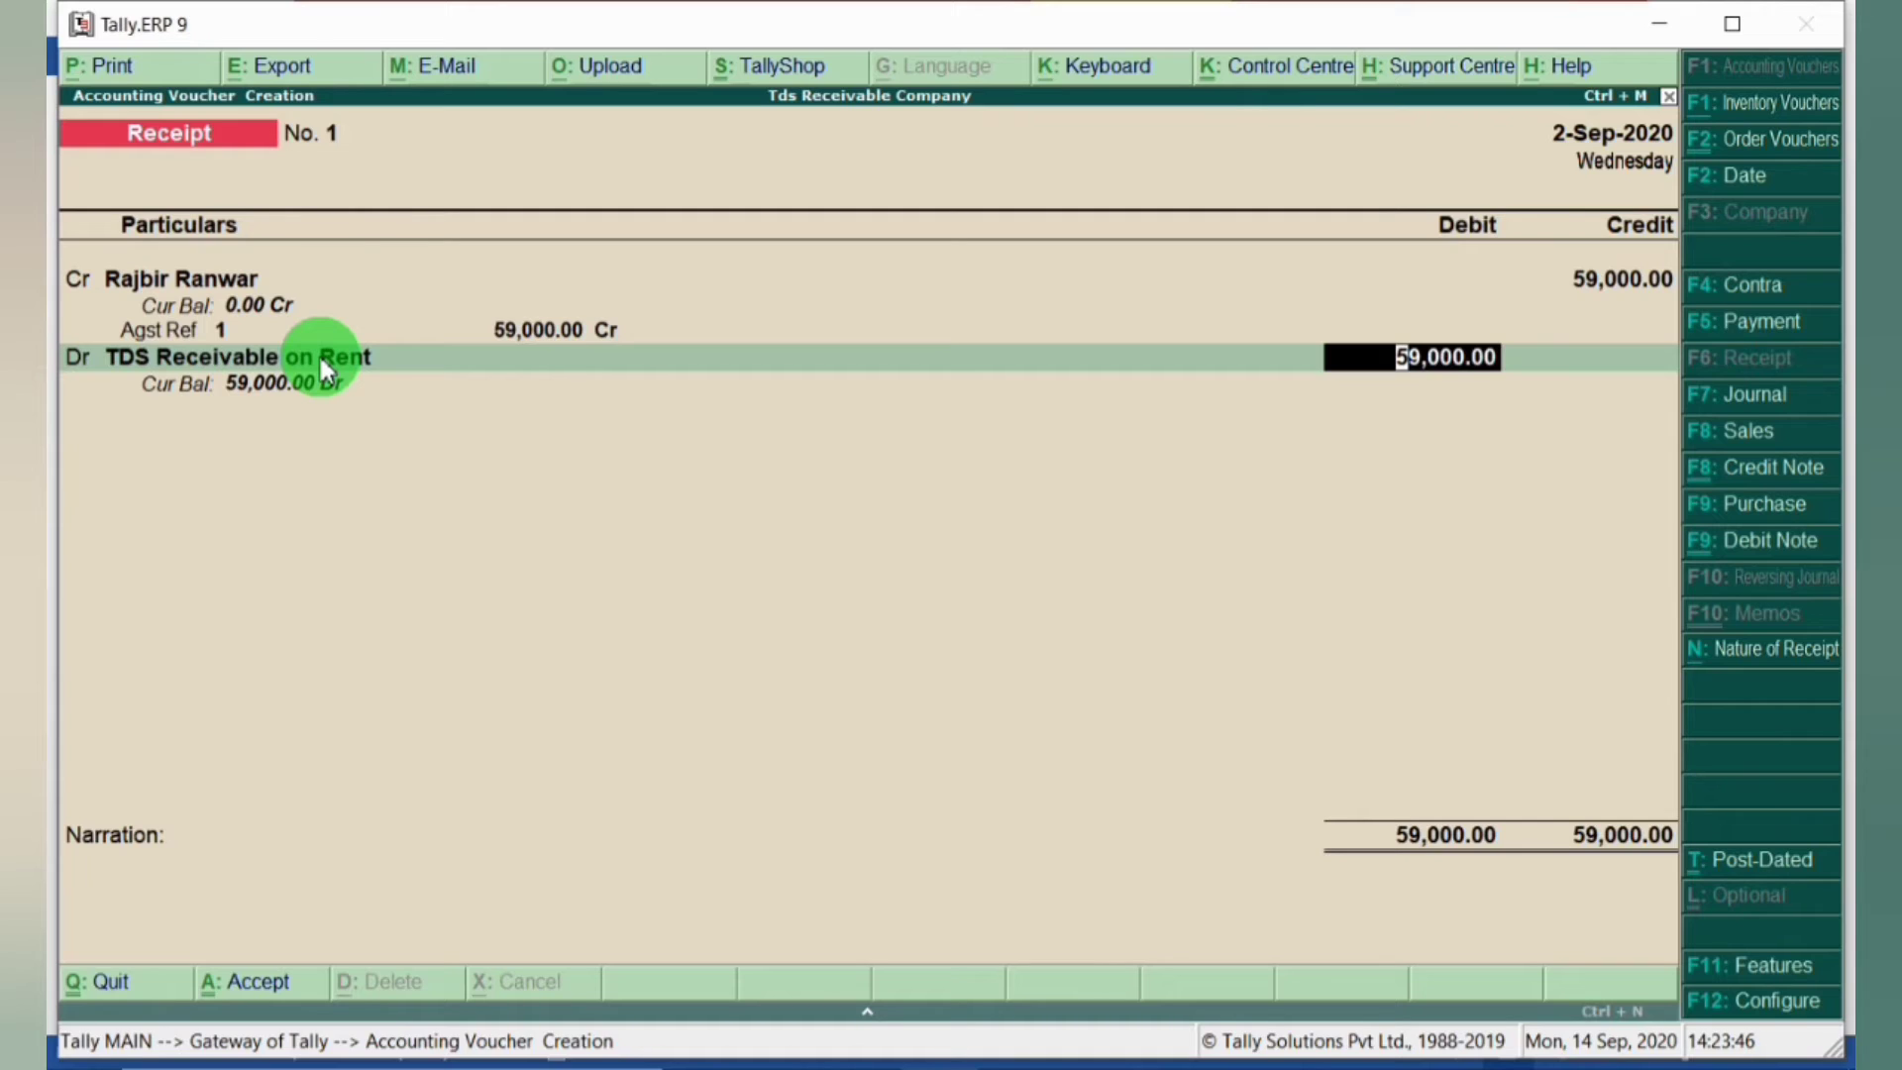
text(5000)
key(Return)
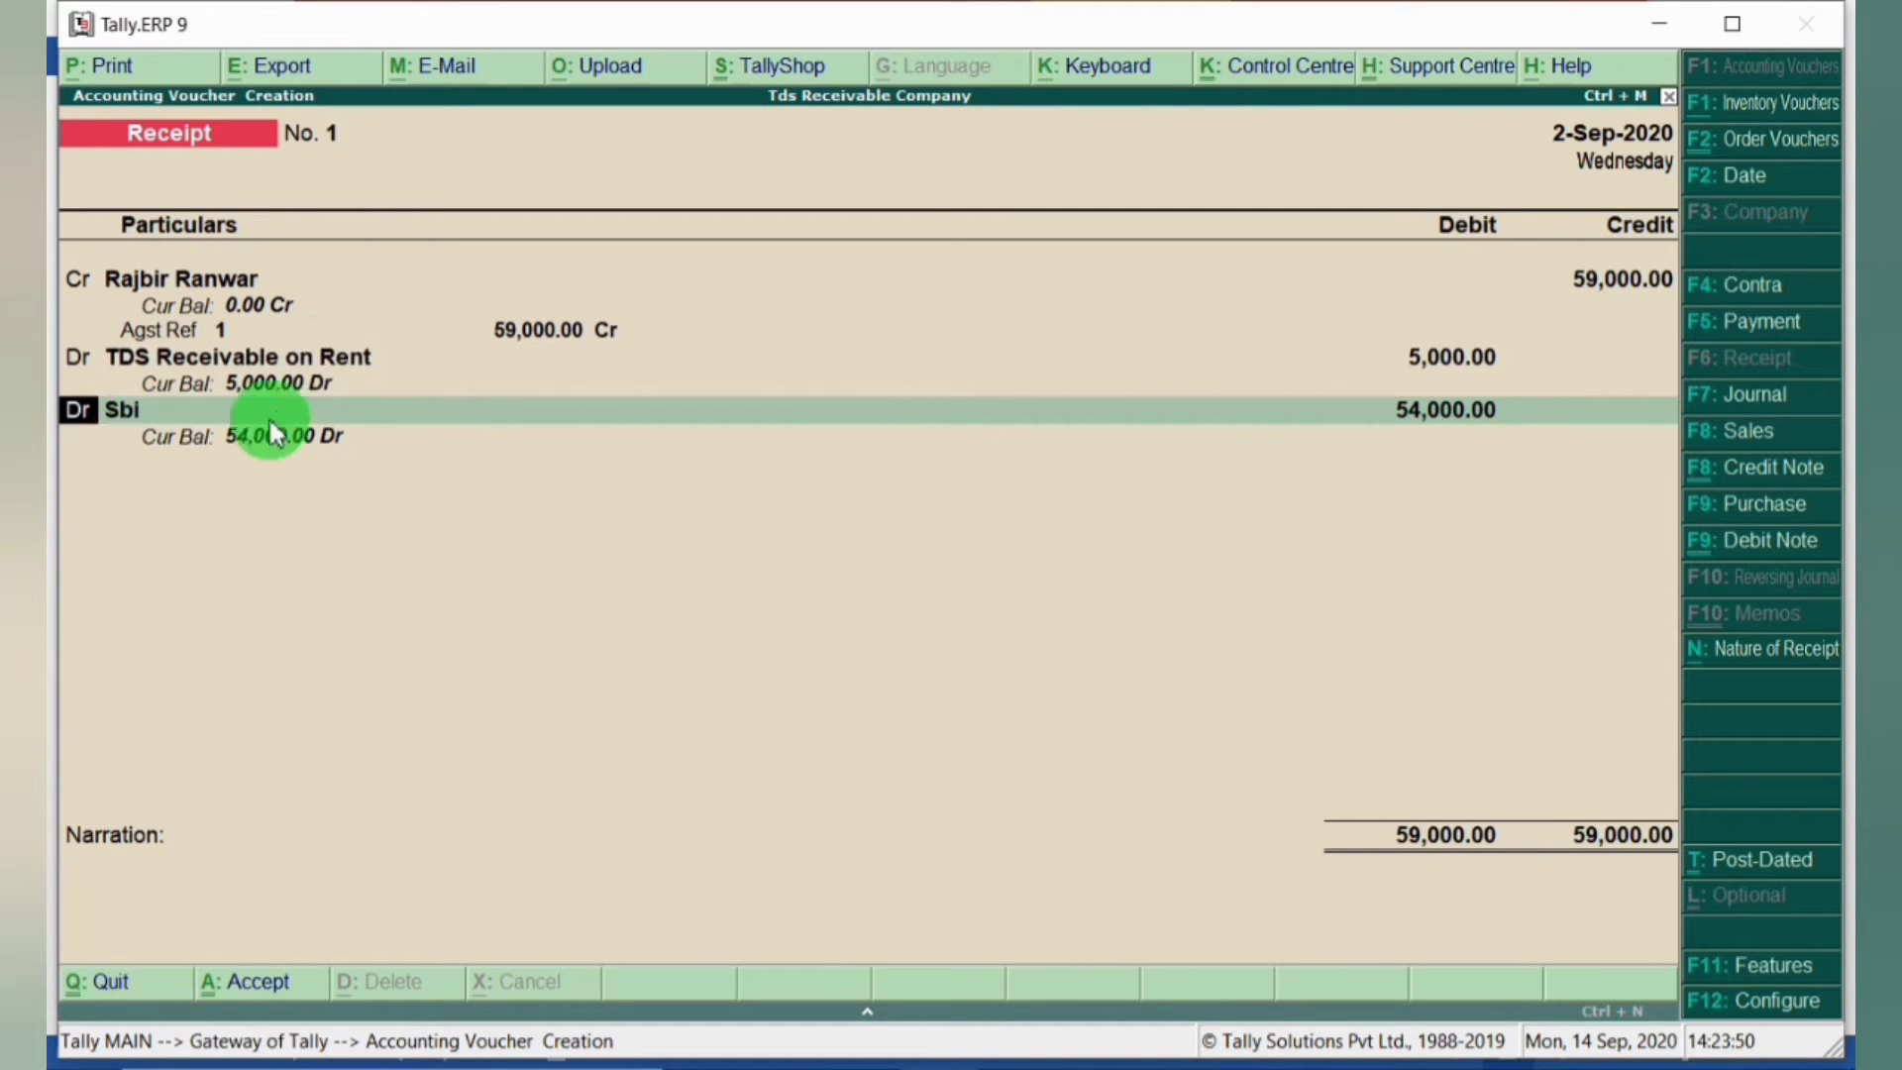
Step: Debit the Sbi ledger with the remaining 54,000, save the receipt without a narration and leave voucher entry
click(199, 390)
key(Return)
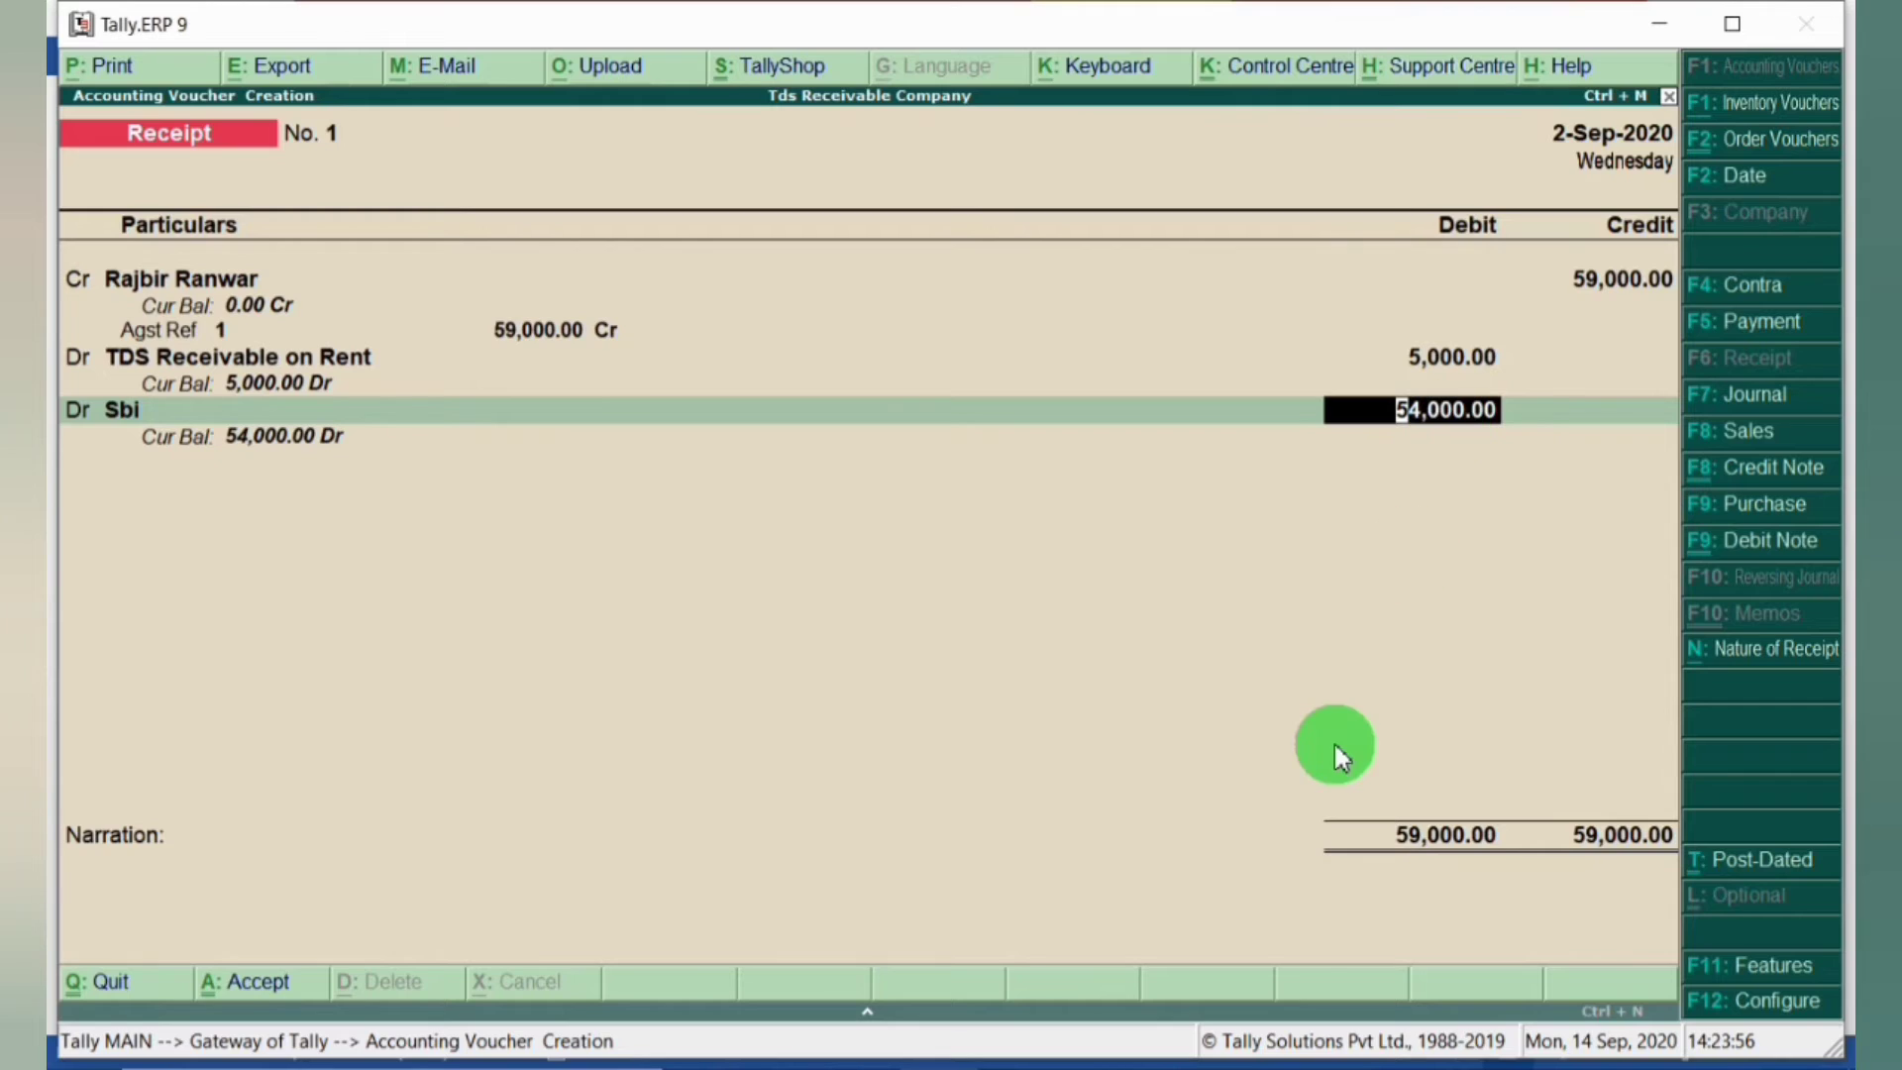
key(Return)
key(Return)
key(Return)
key(Return)
key(Return)
key(Return)
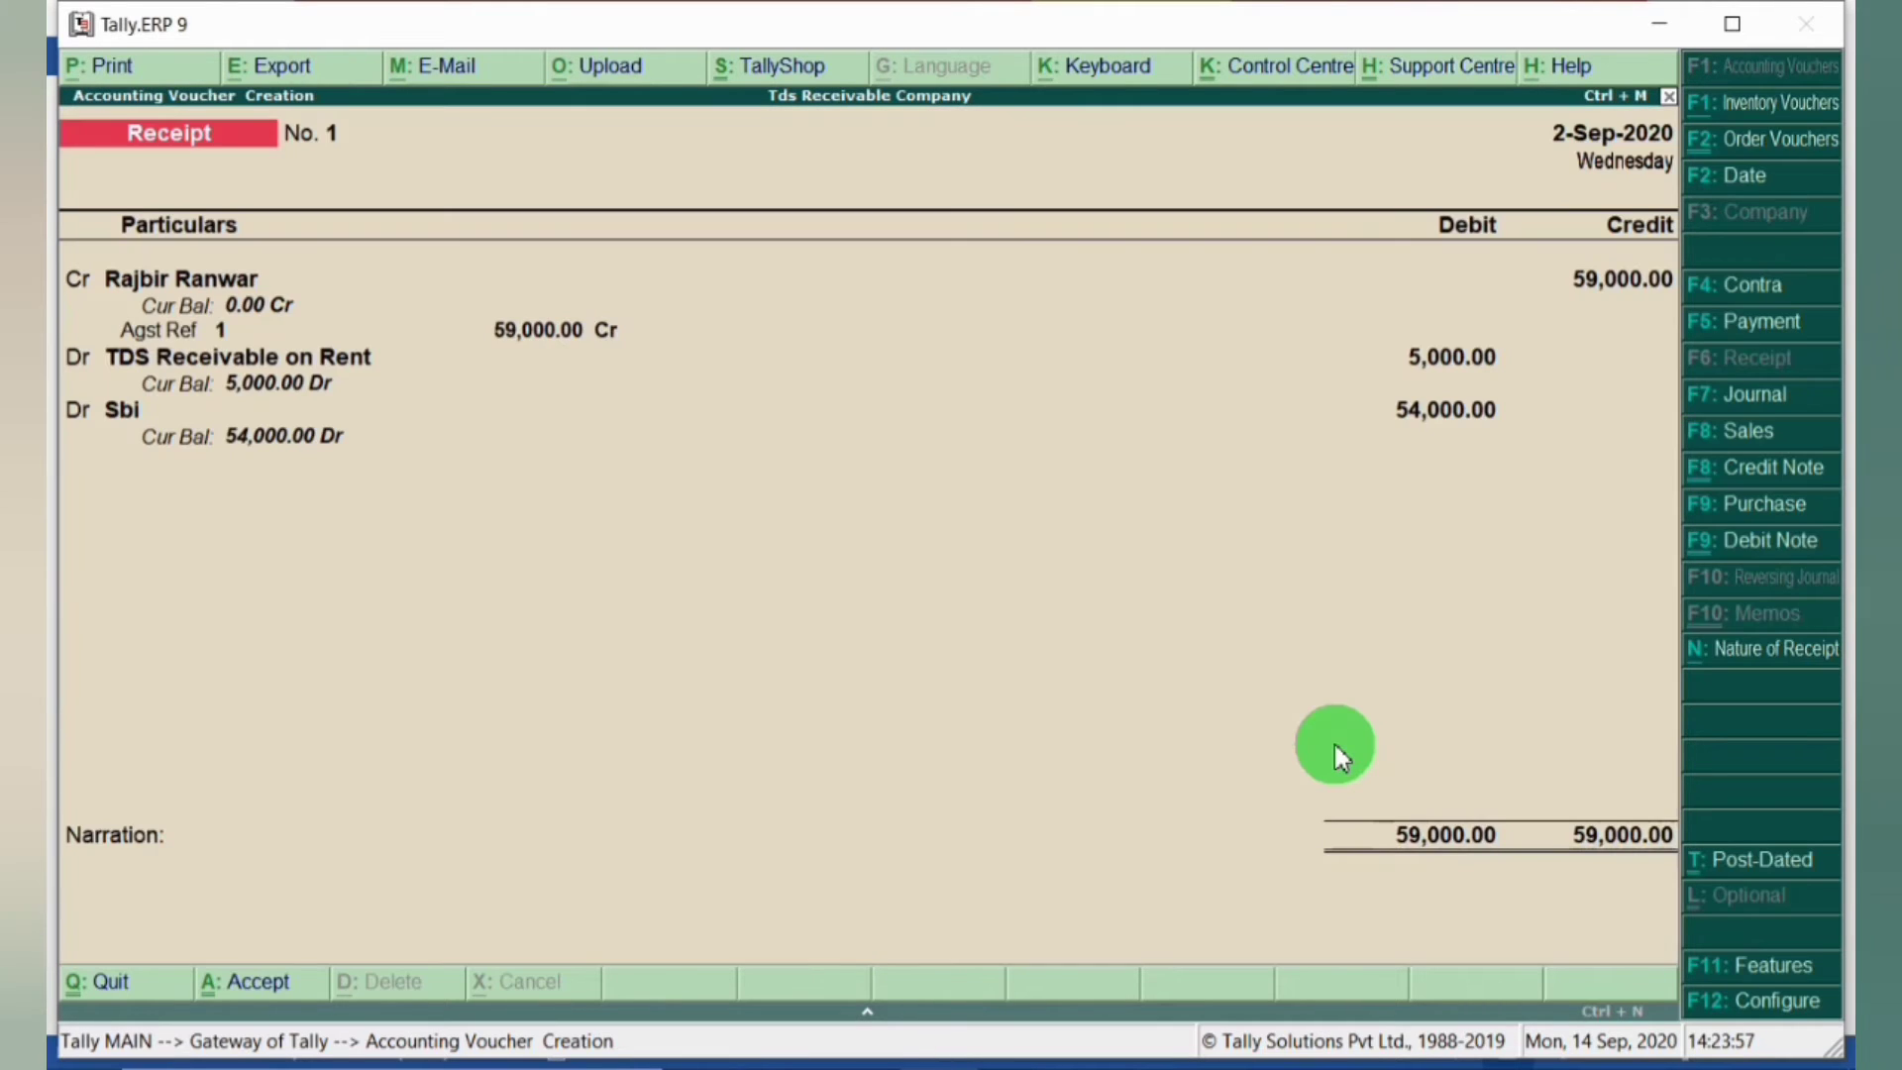
key(Return)
key(Return)
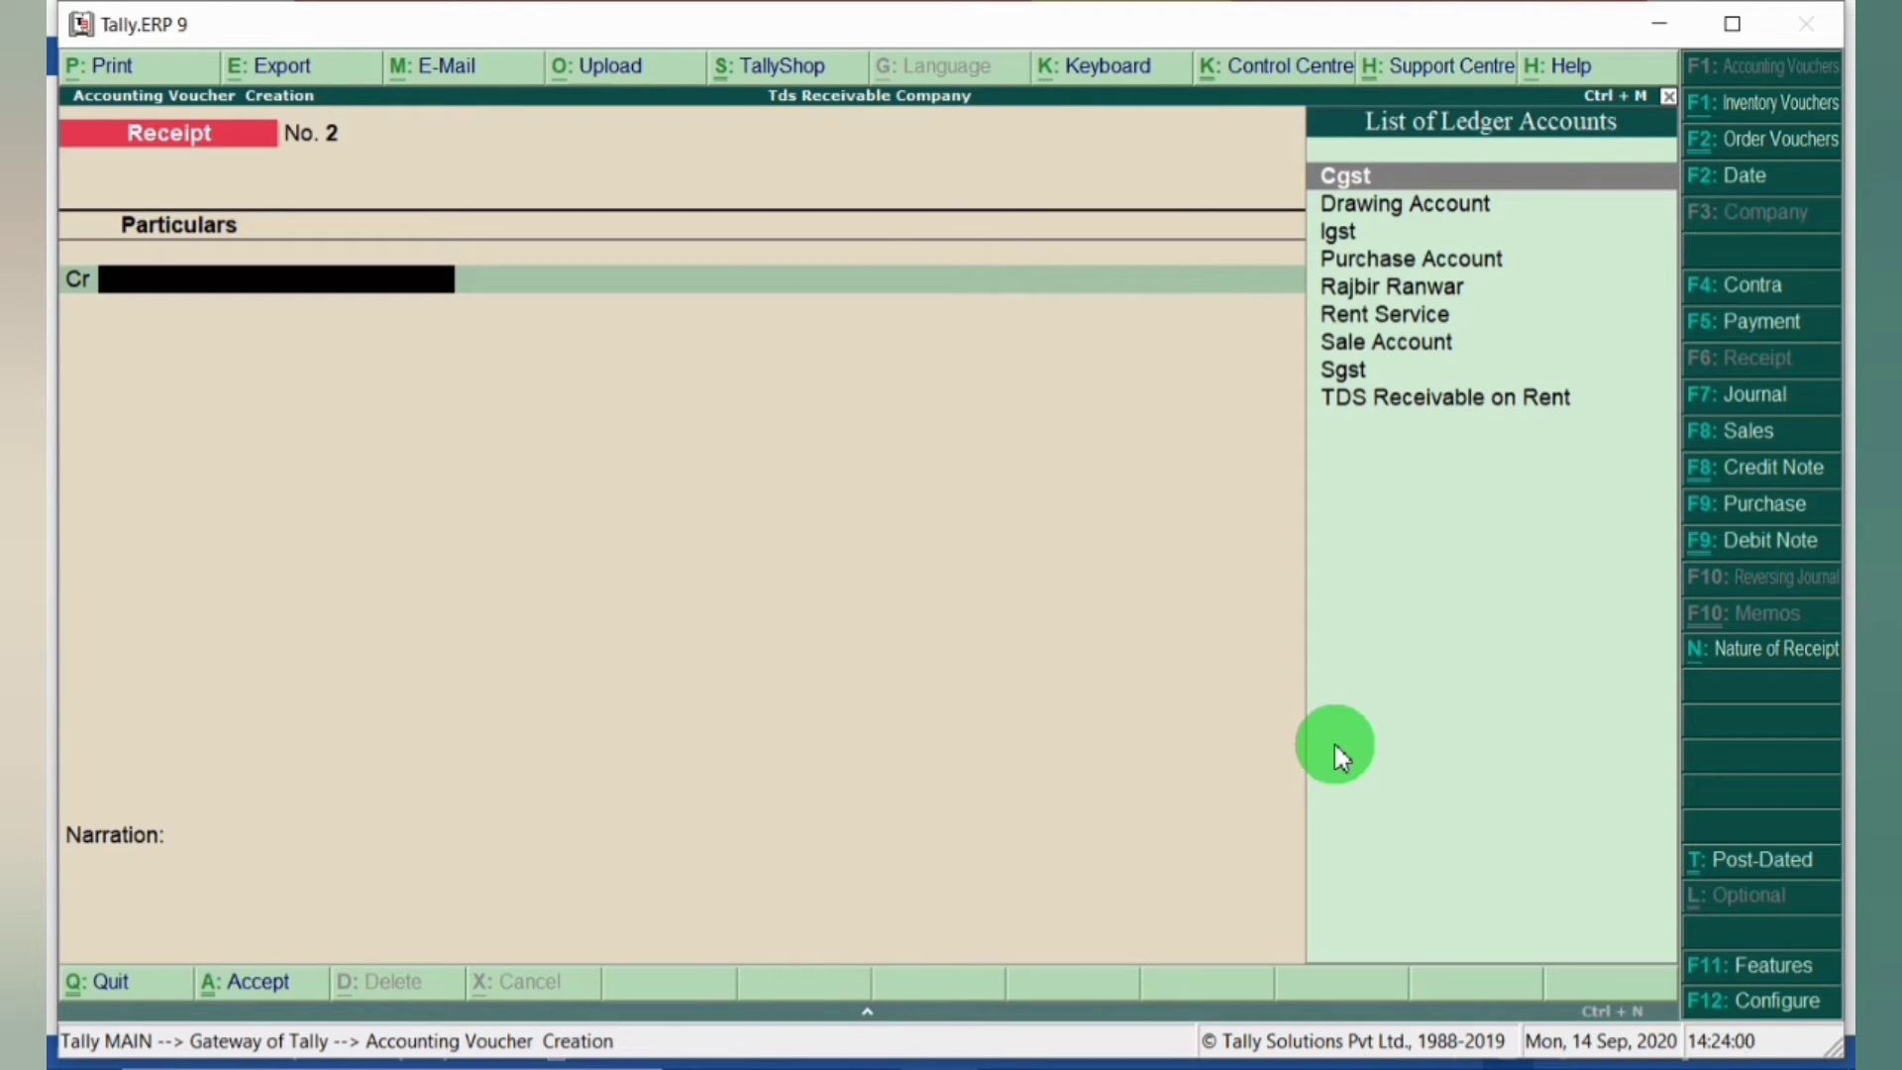
key(Escape)
key(Return)
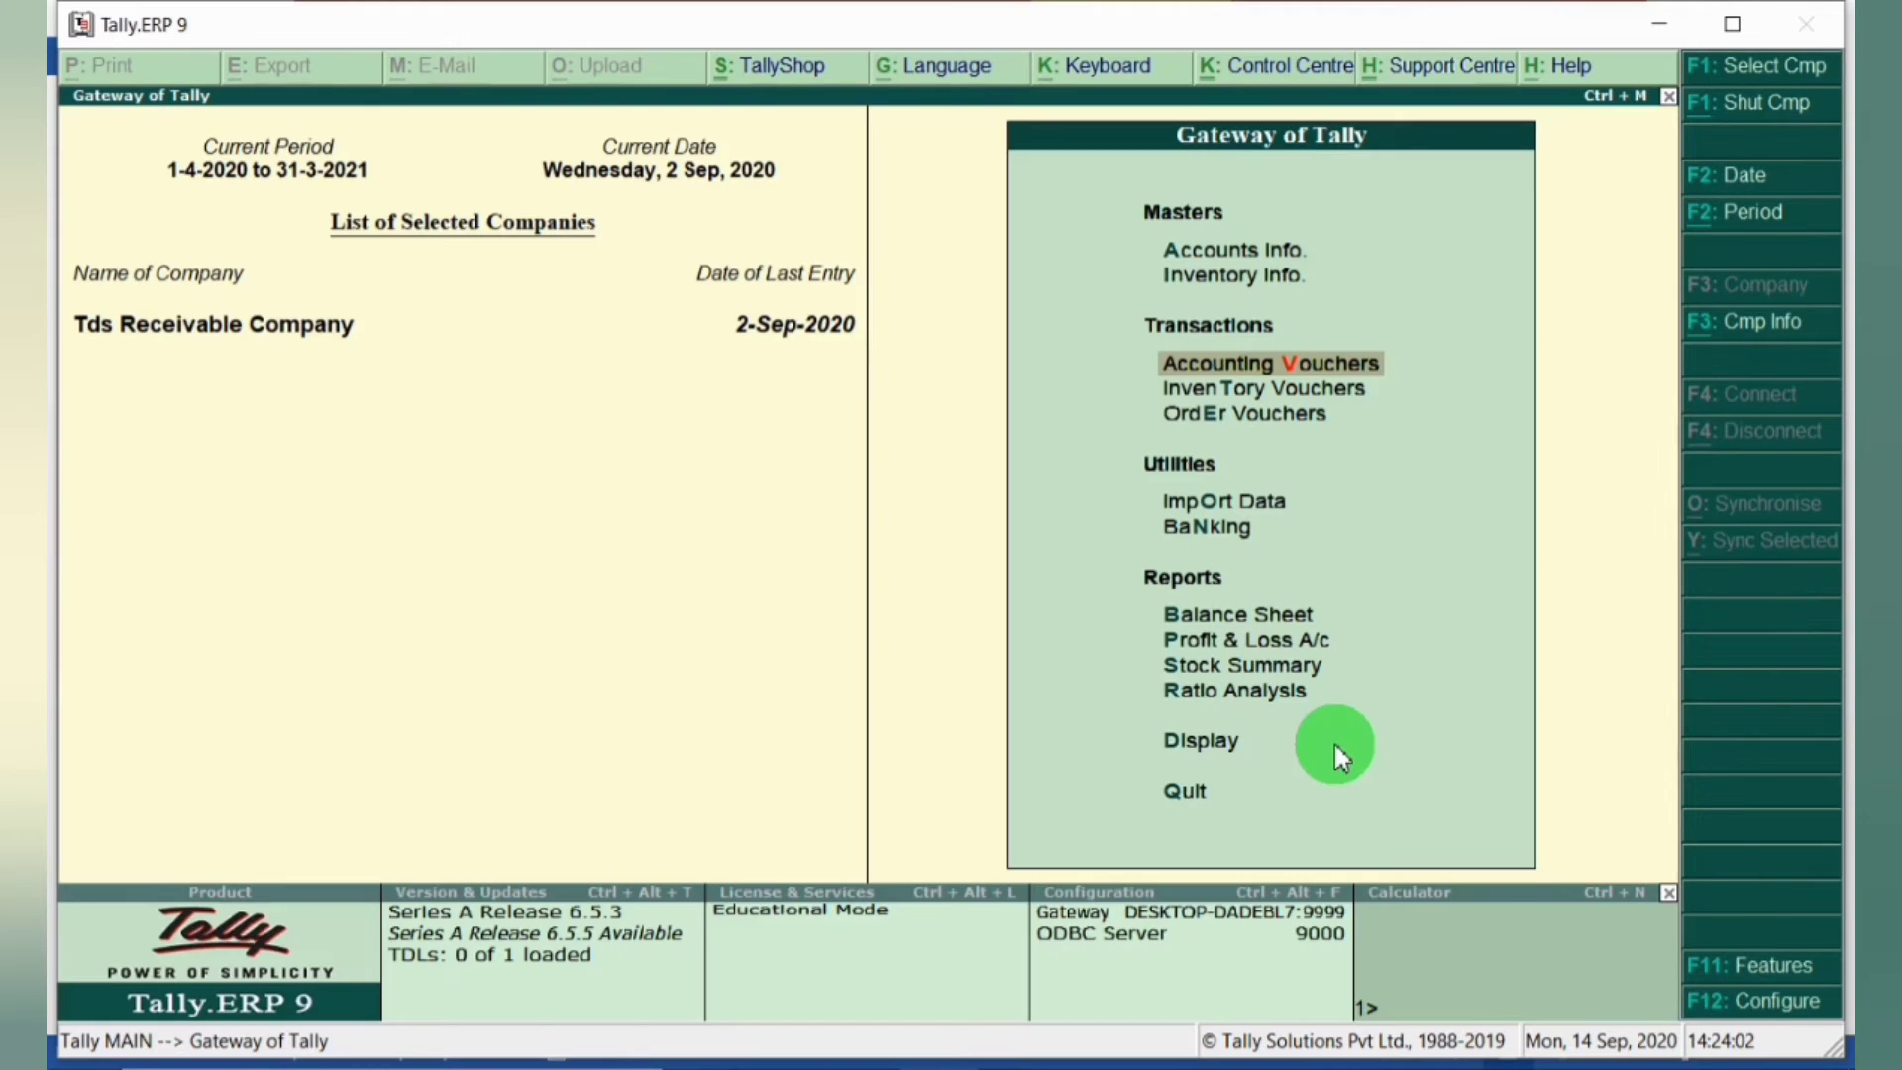
Step: Examine TDS Receivable on Rent under Current Assets in the detailed Balance Sheet, and close the report
key(b)
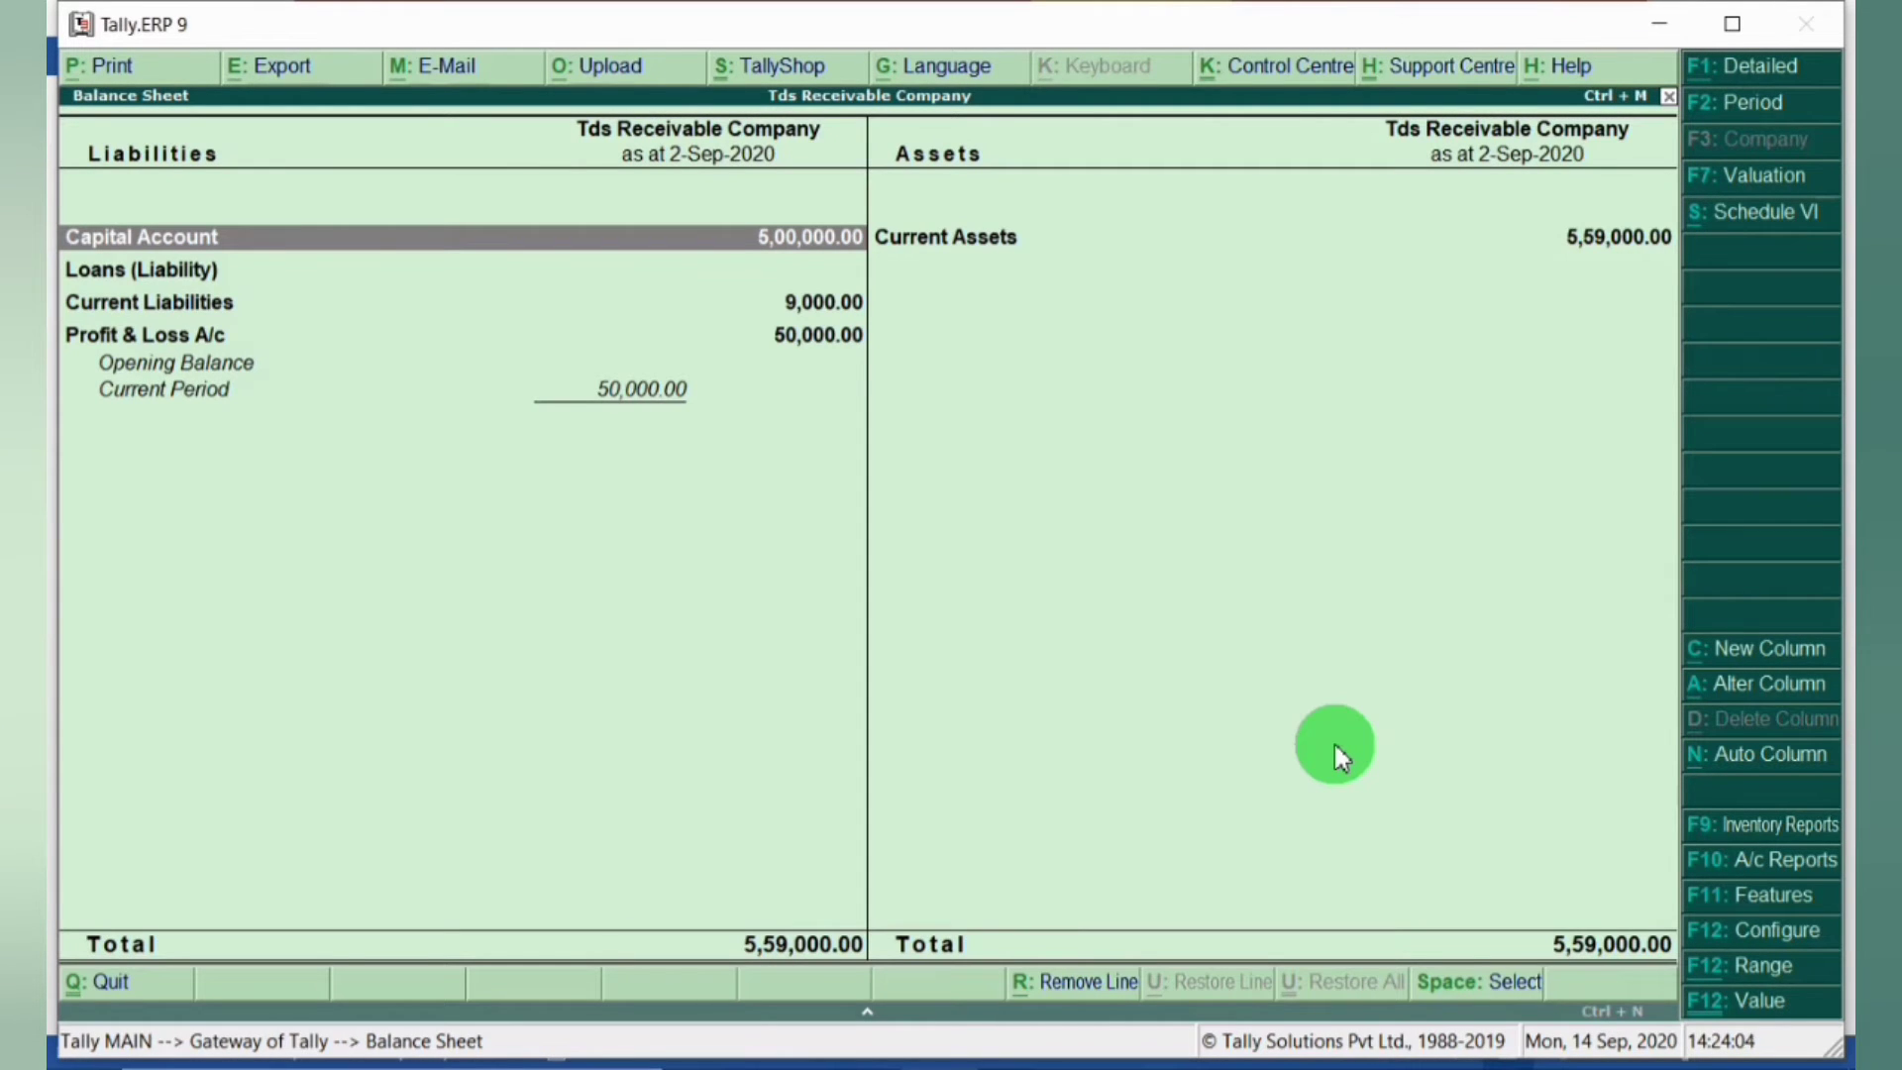
click(1761, 69)
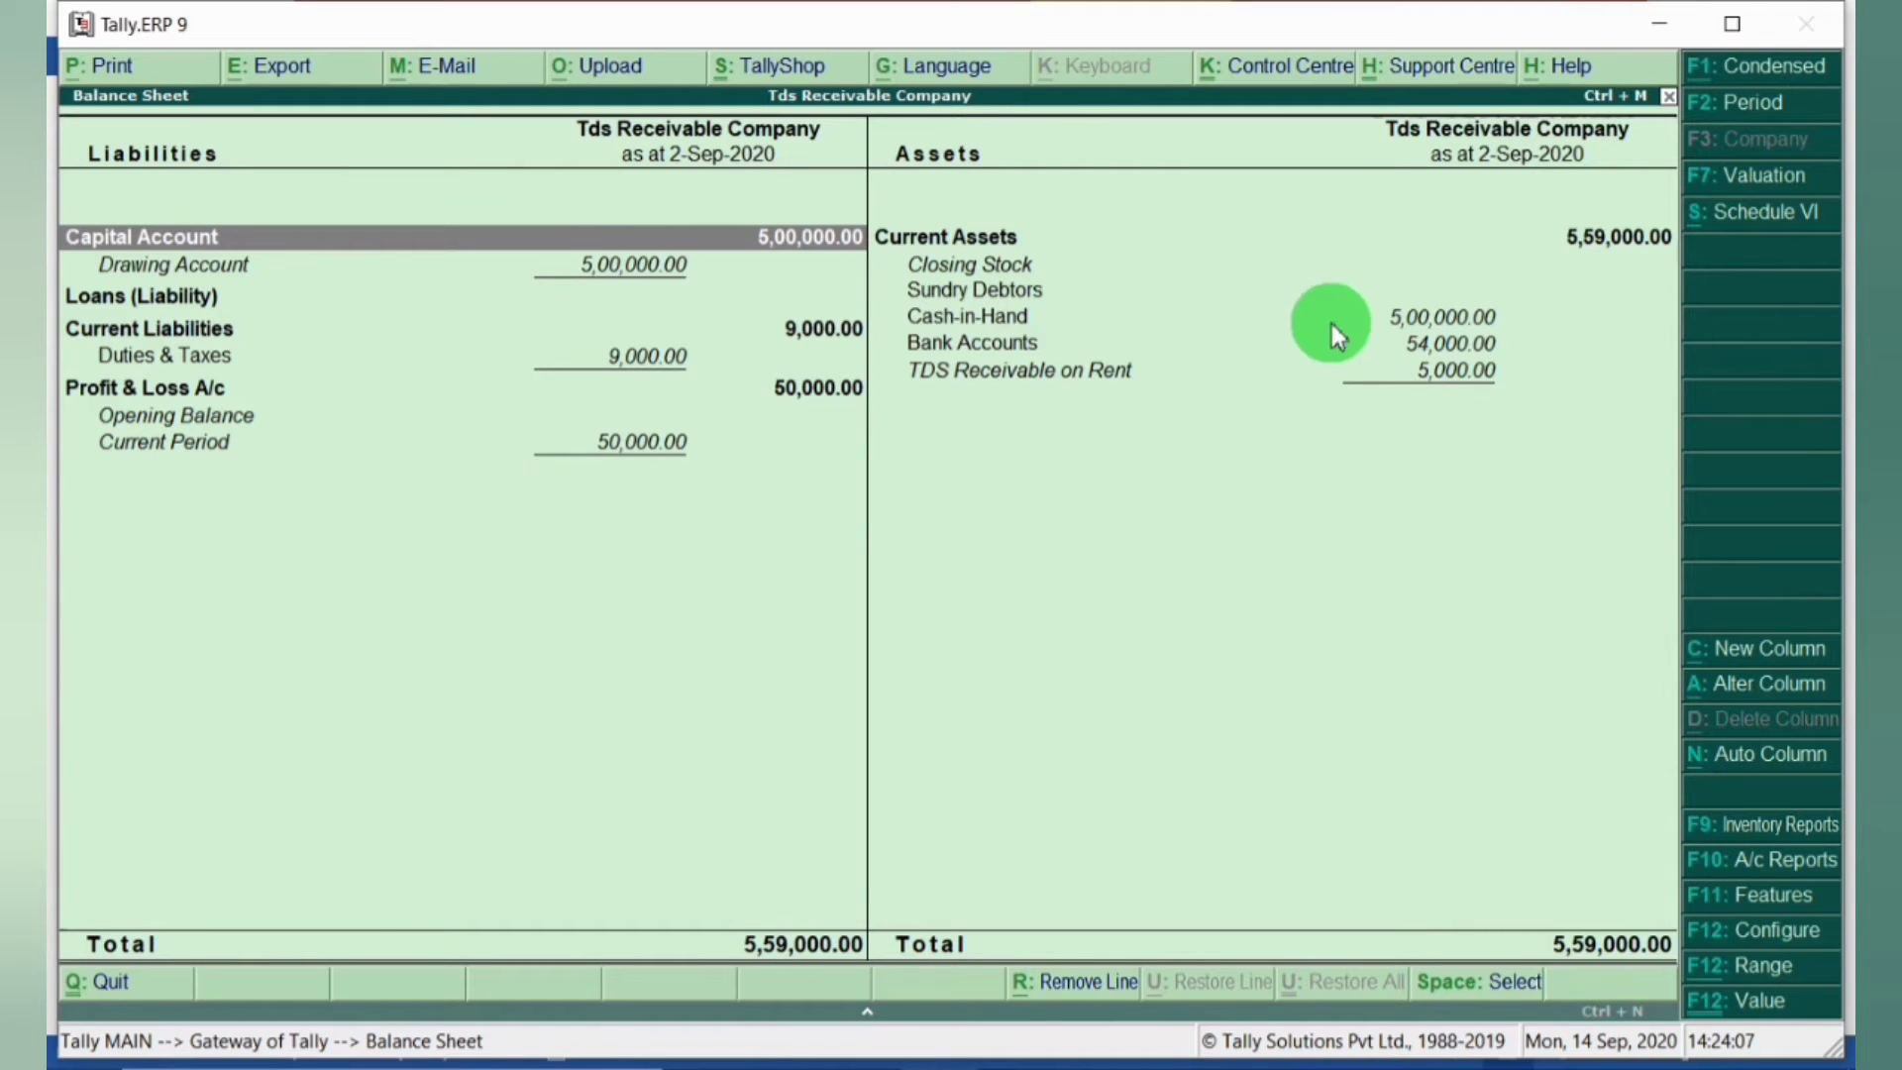
click(947, 242)
click(1030, 376)
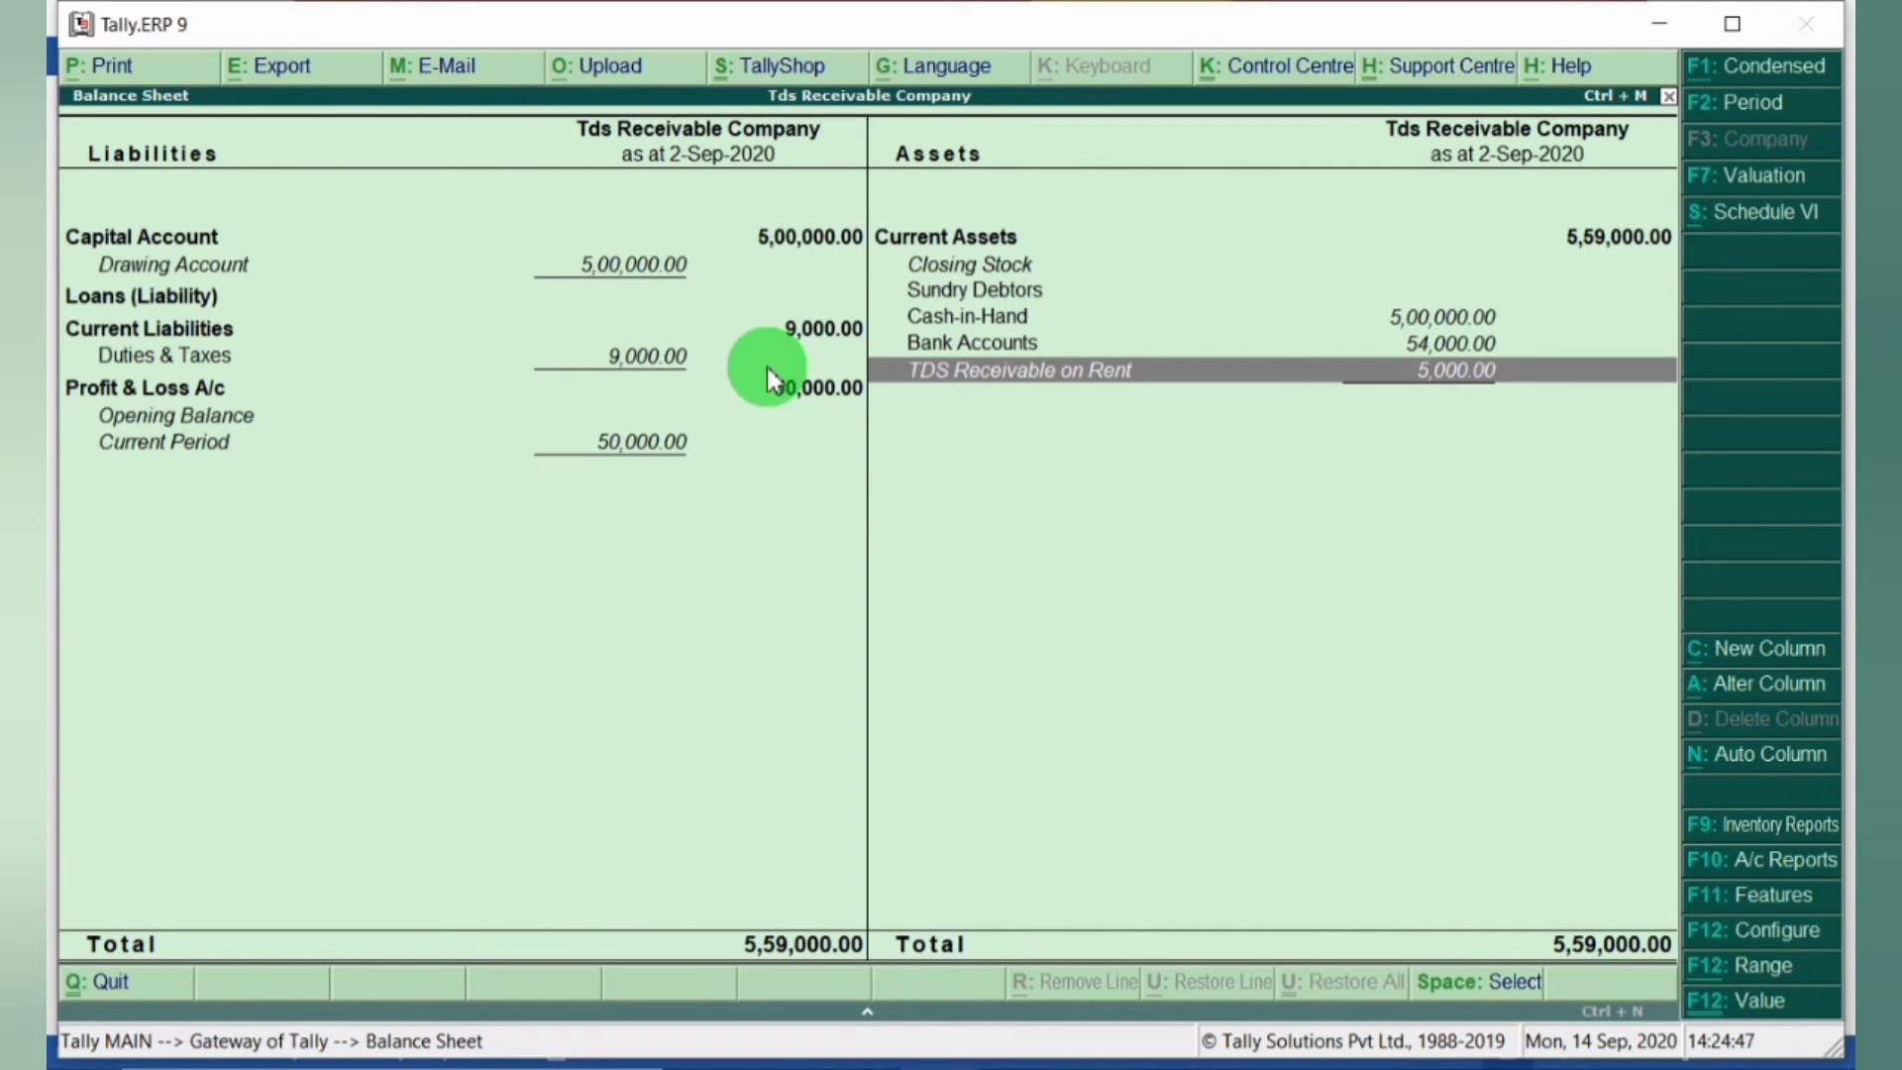
key(Escape)
Step: Start a new Journal voucher dated 2-Sep-2020
key(v)
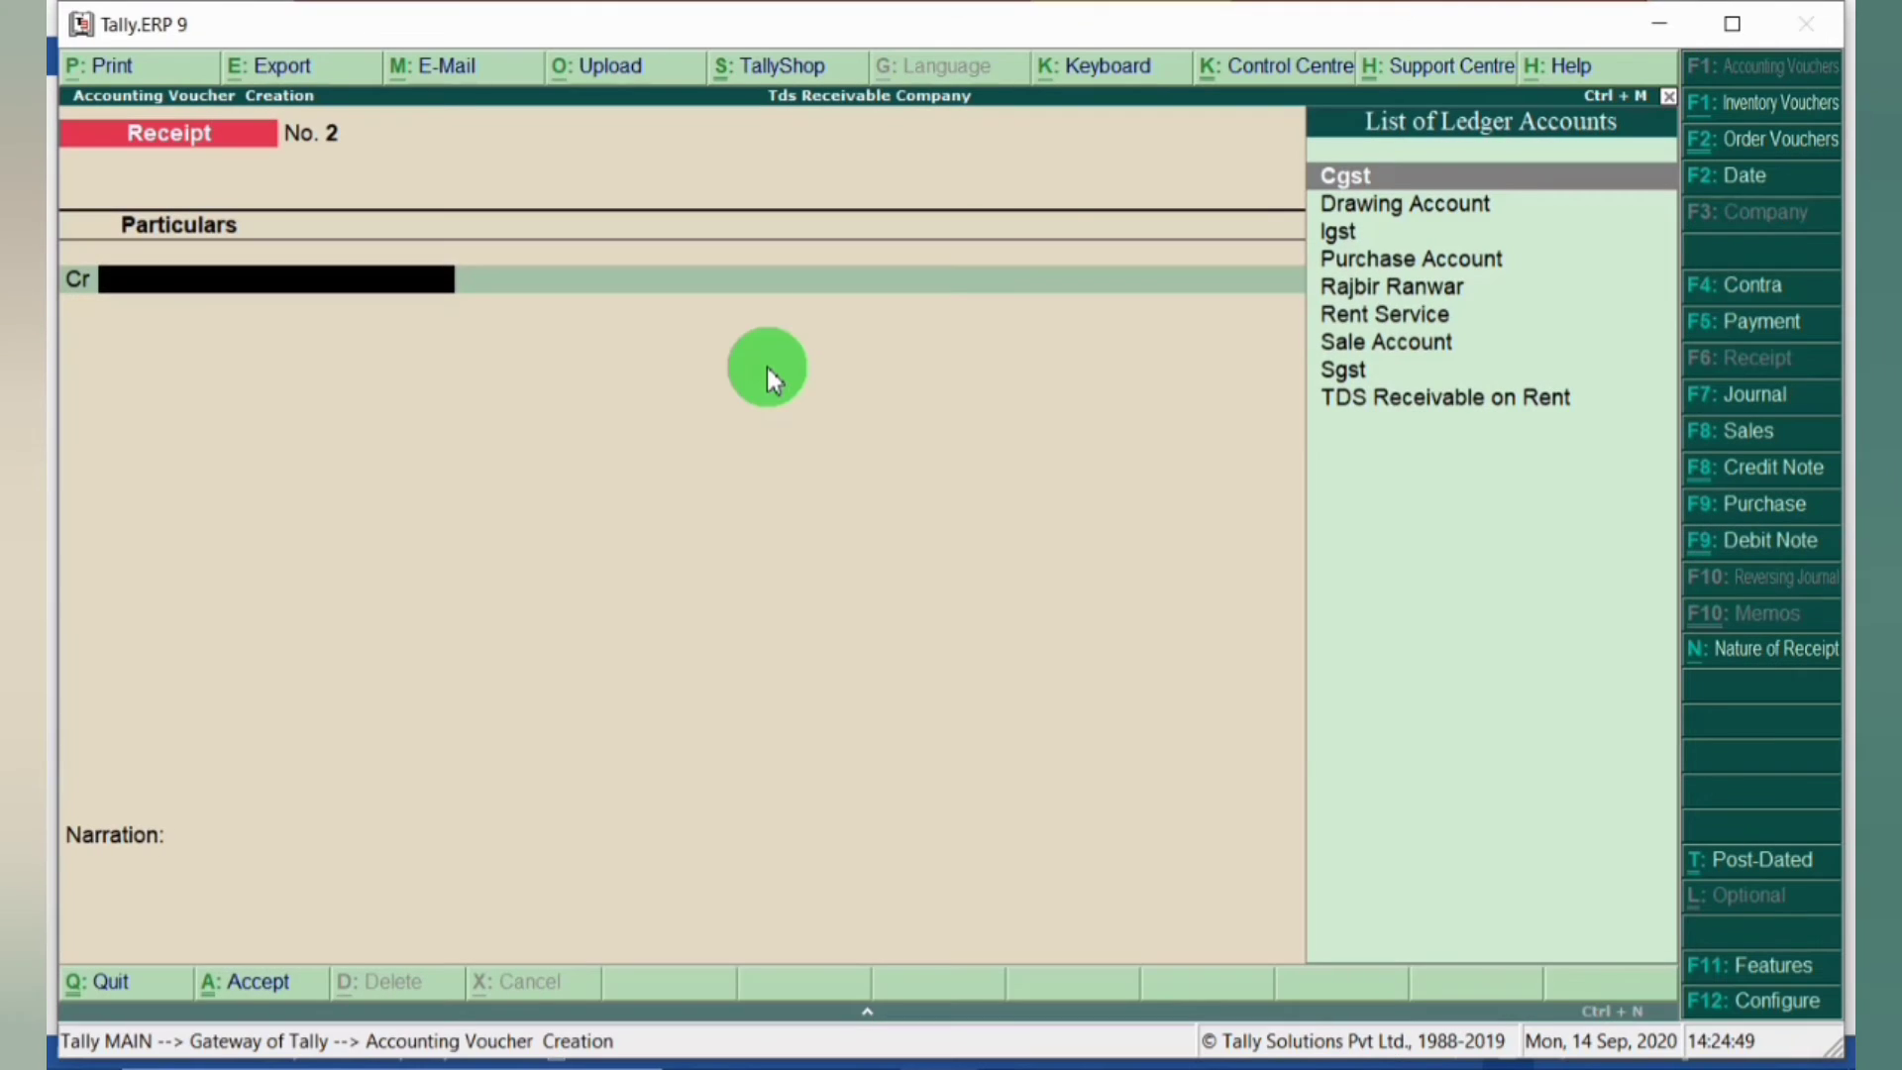
click(1757, 394)
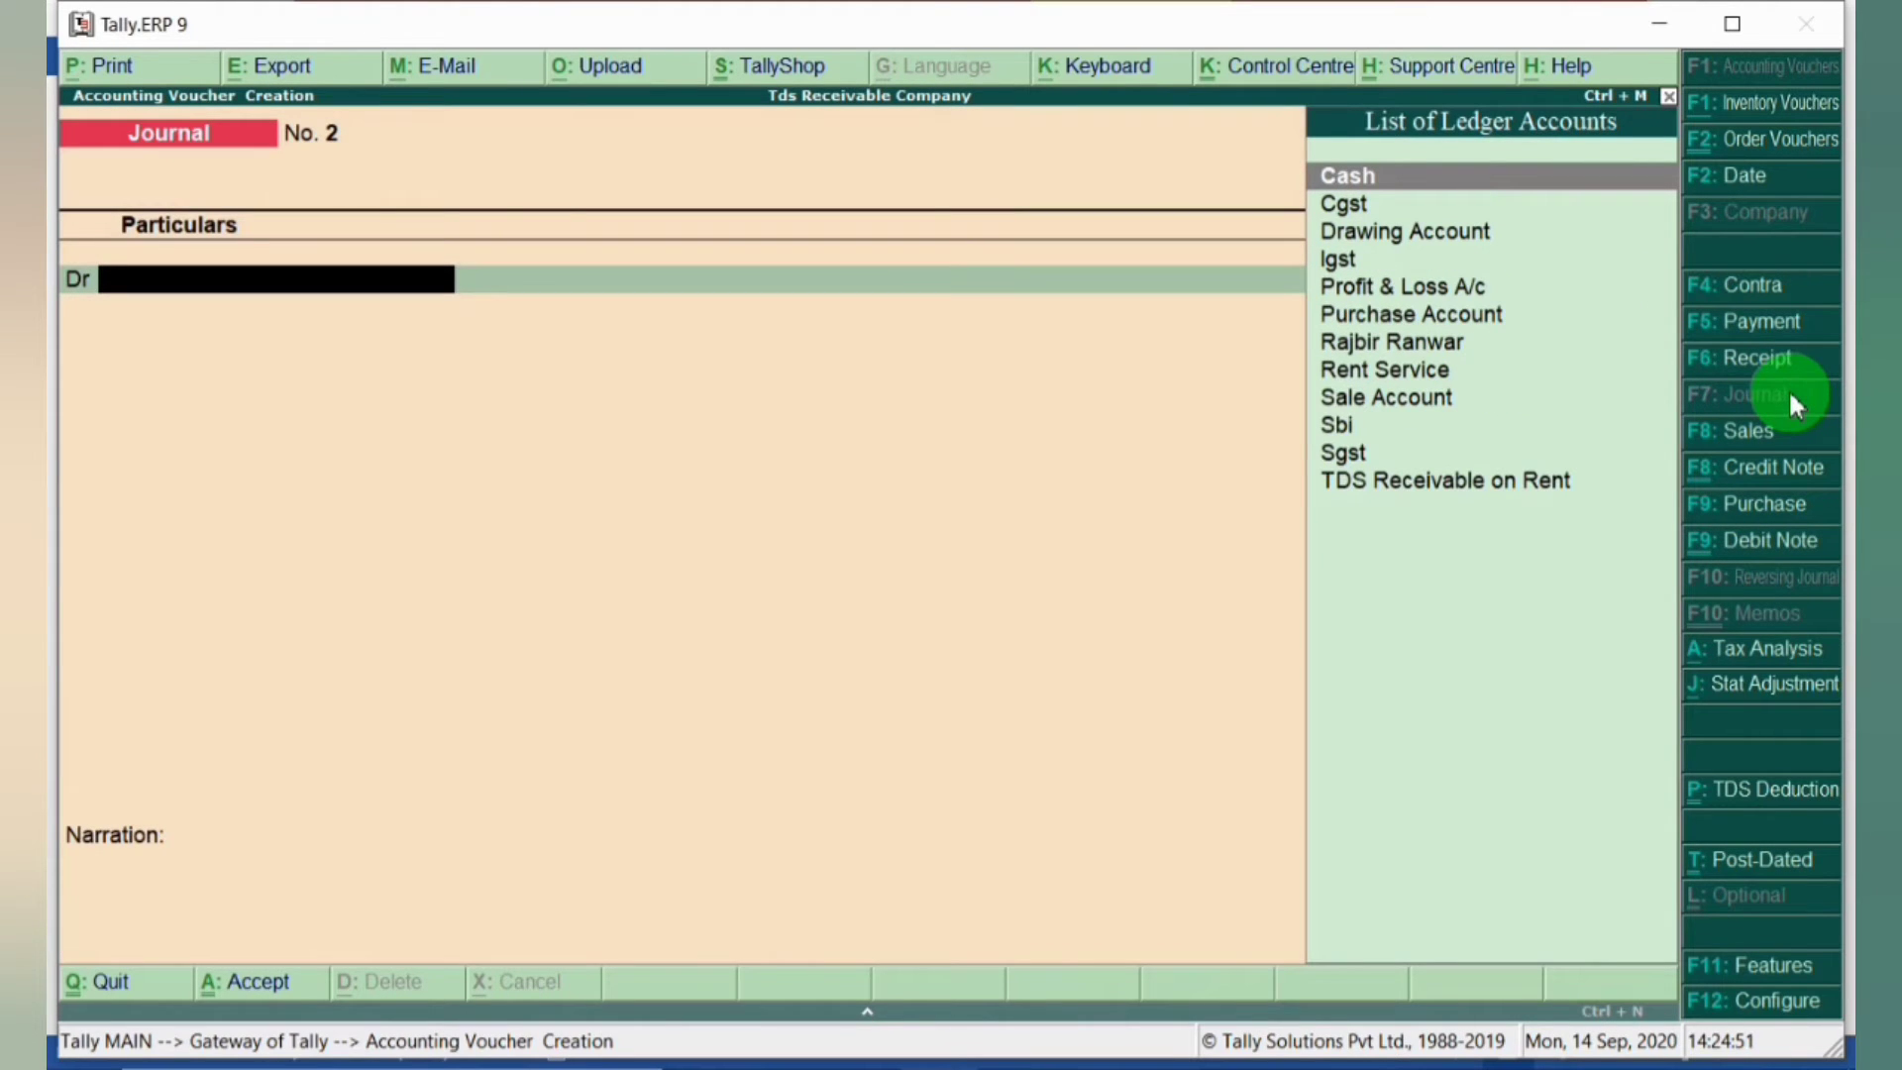
key(F2)
text(2.9)
key(Return)
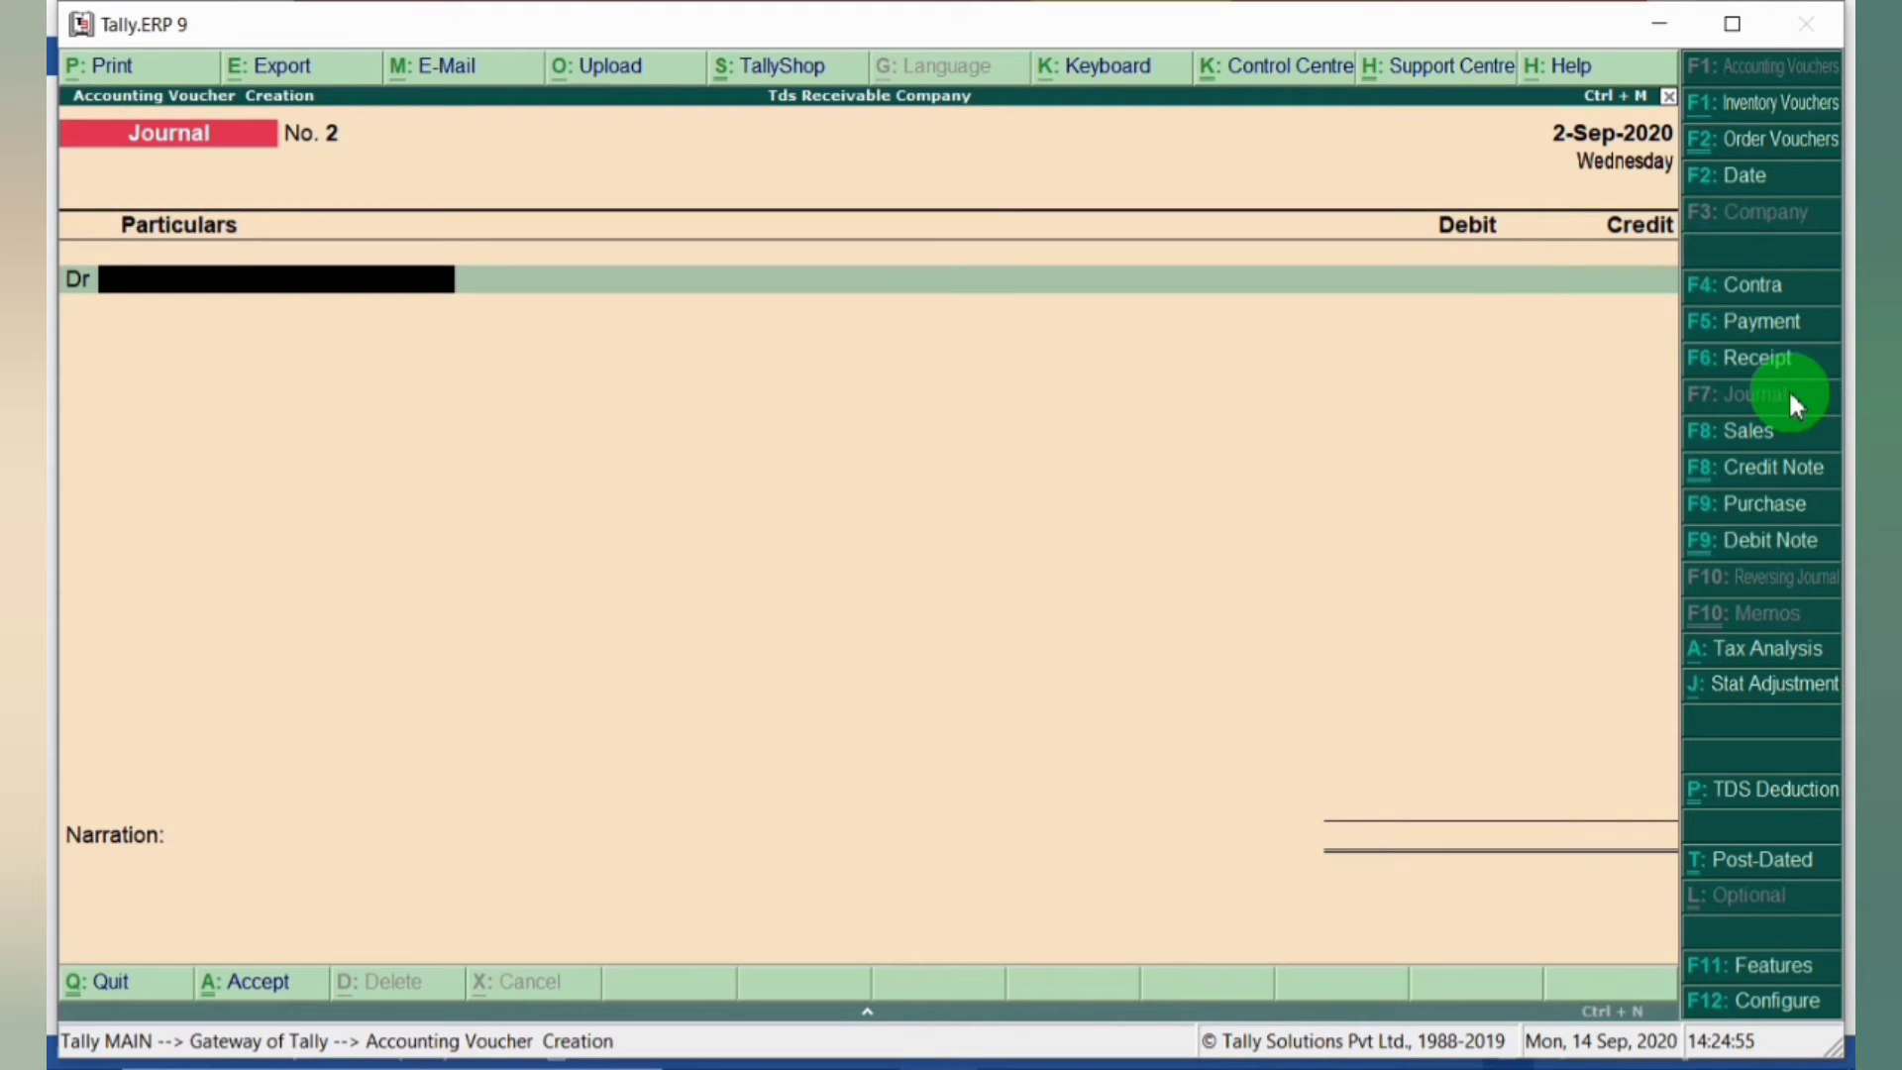
Step: Debit the Drawing Account with 5,000 in the journal voucher
text(D)
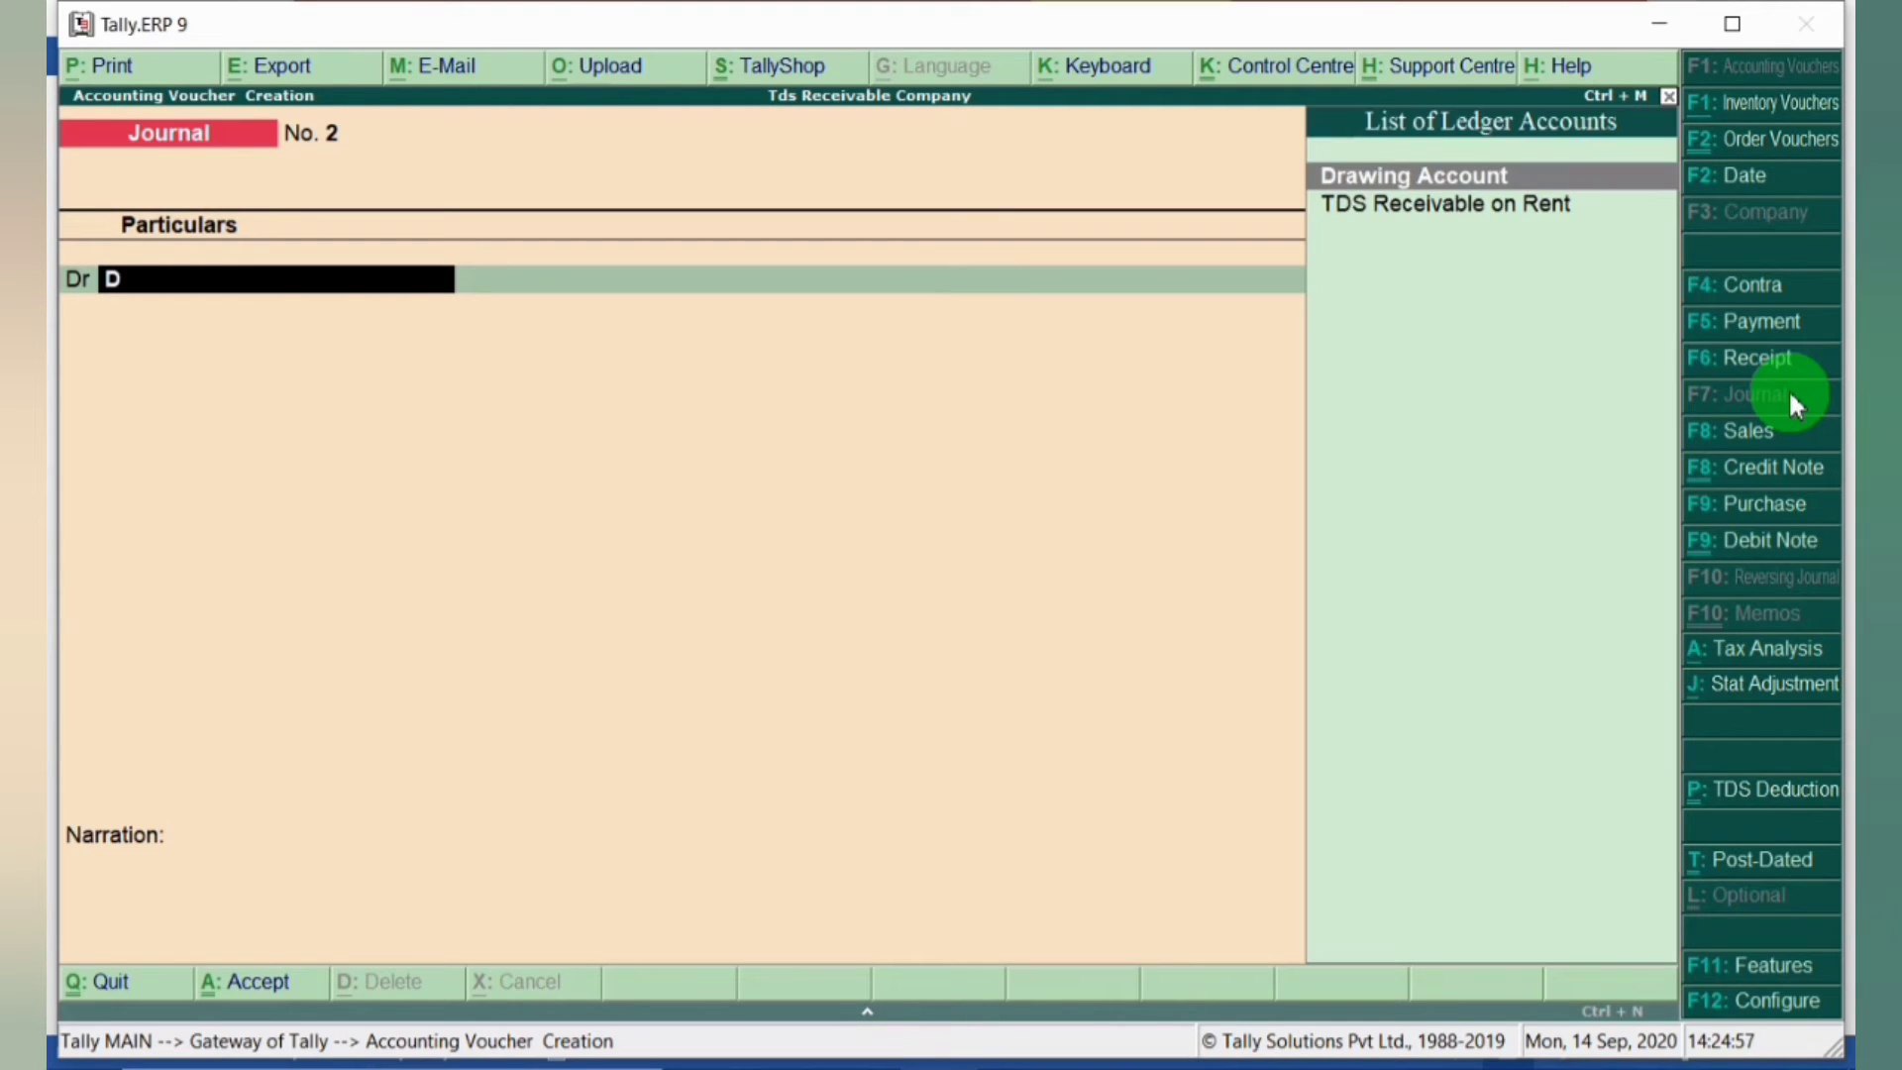
key(Return)
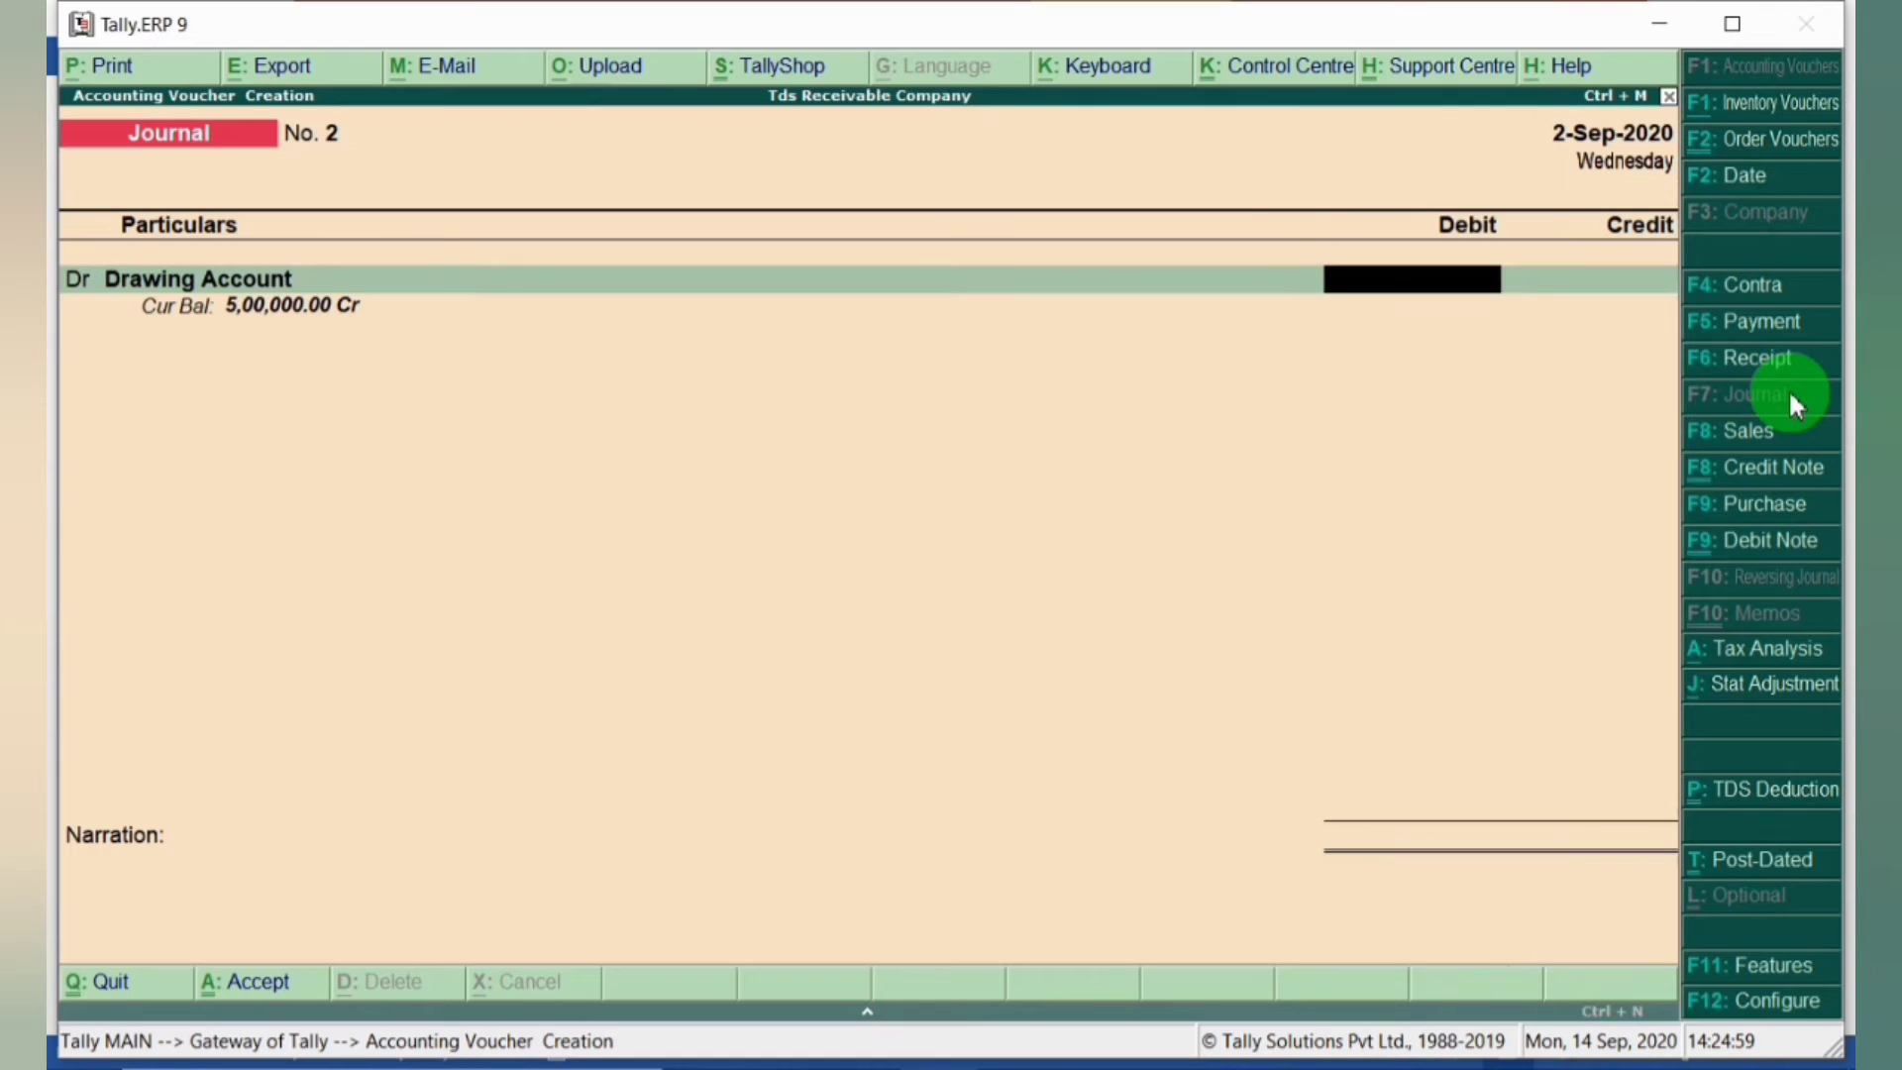
text(5,000)
key(Return)
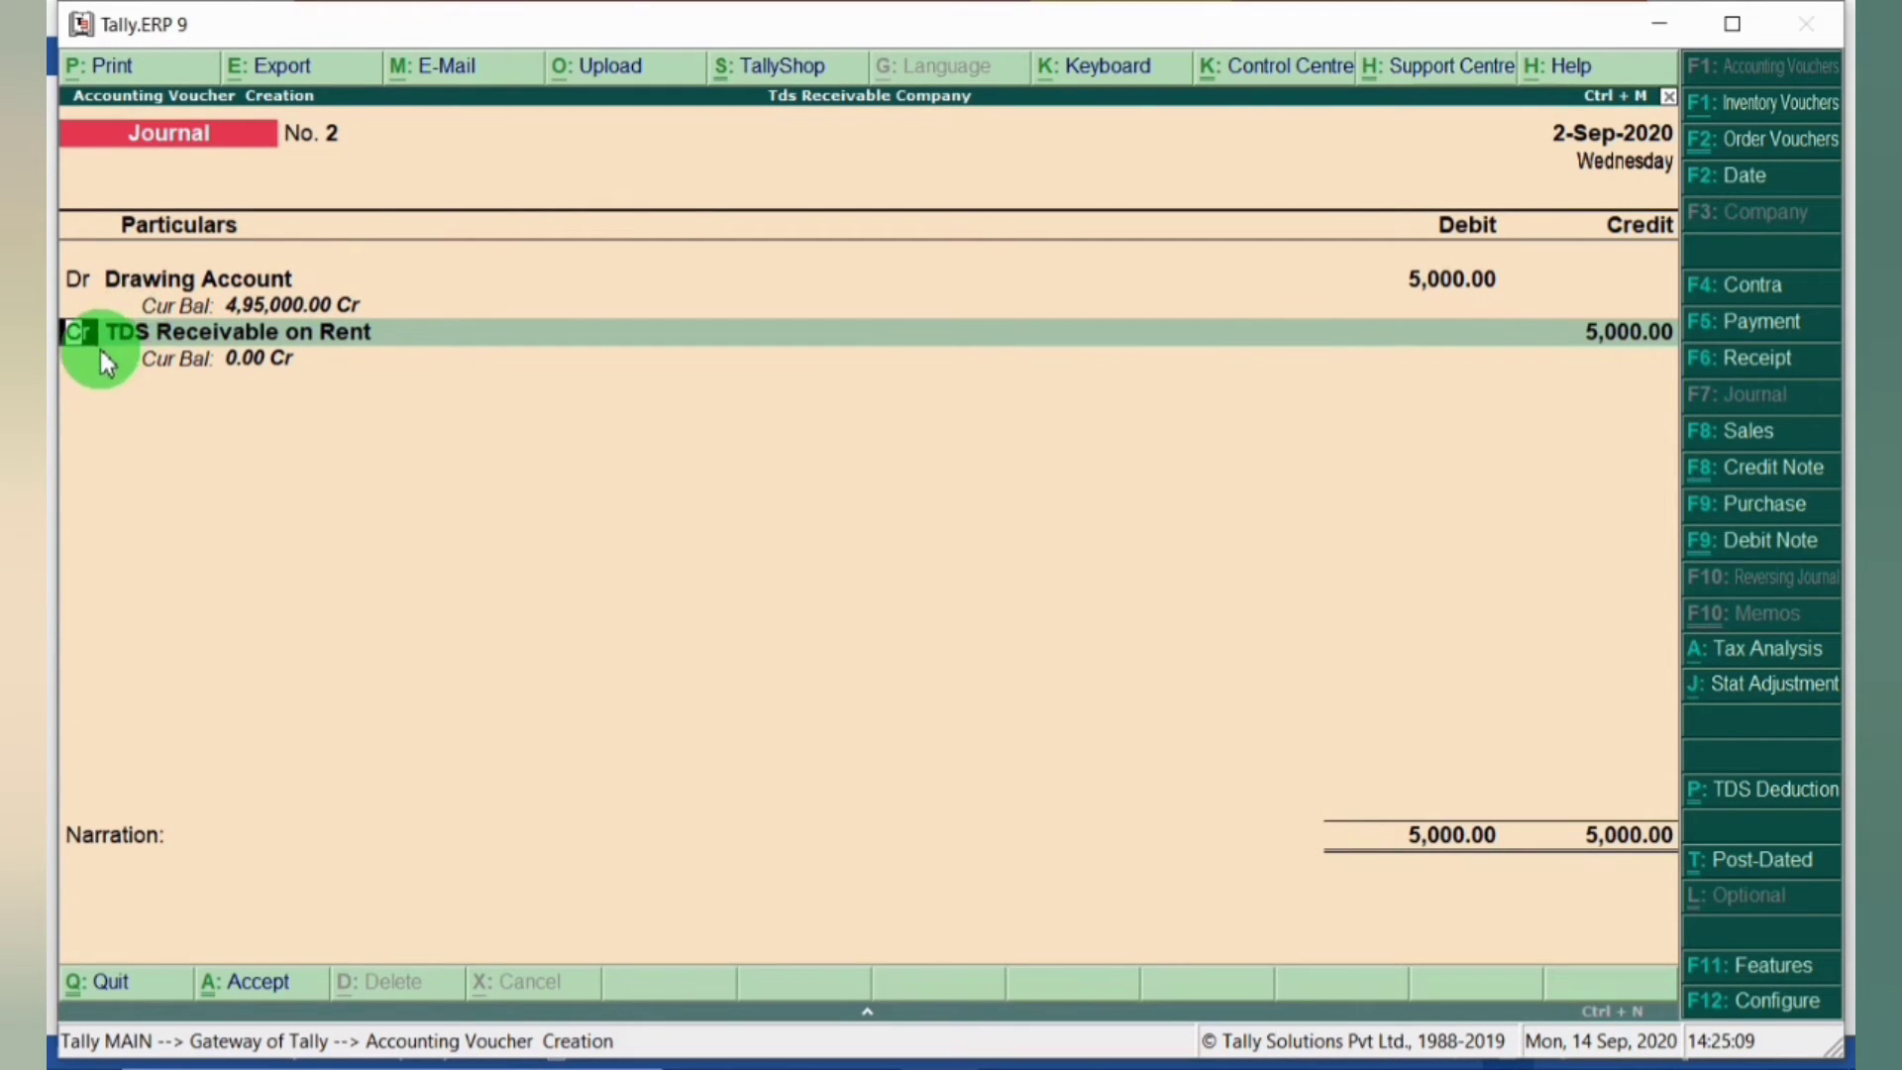
Step: Credit TDS Receivable on Rent with 5,000 and save the journal voucher without a narration
key(Return)
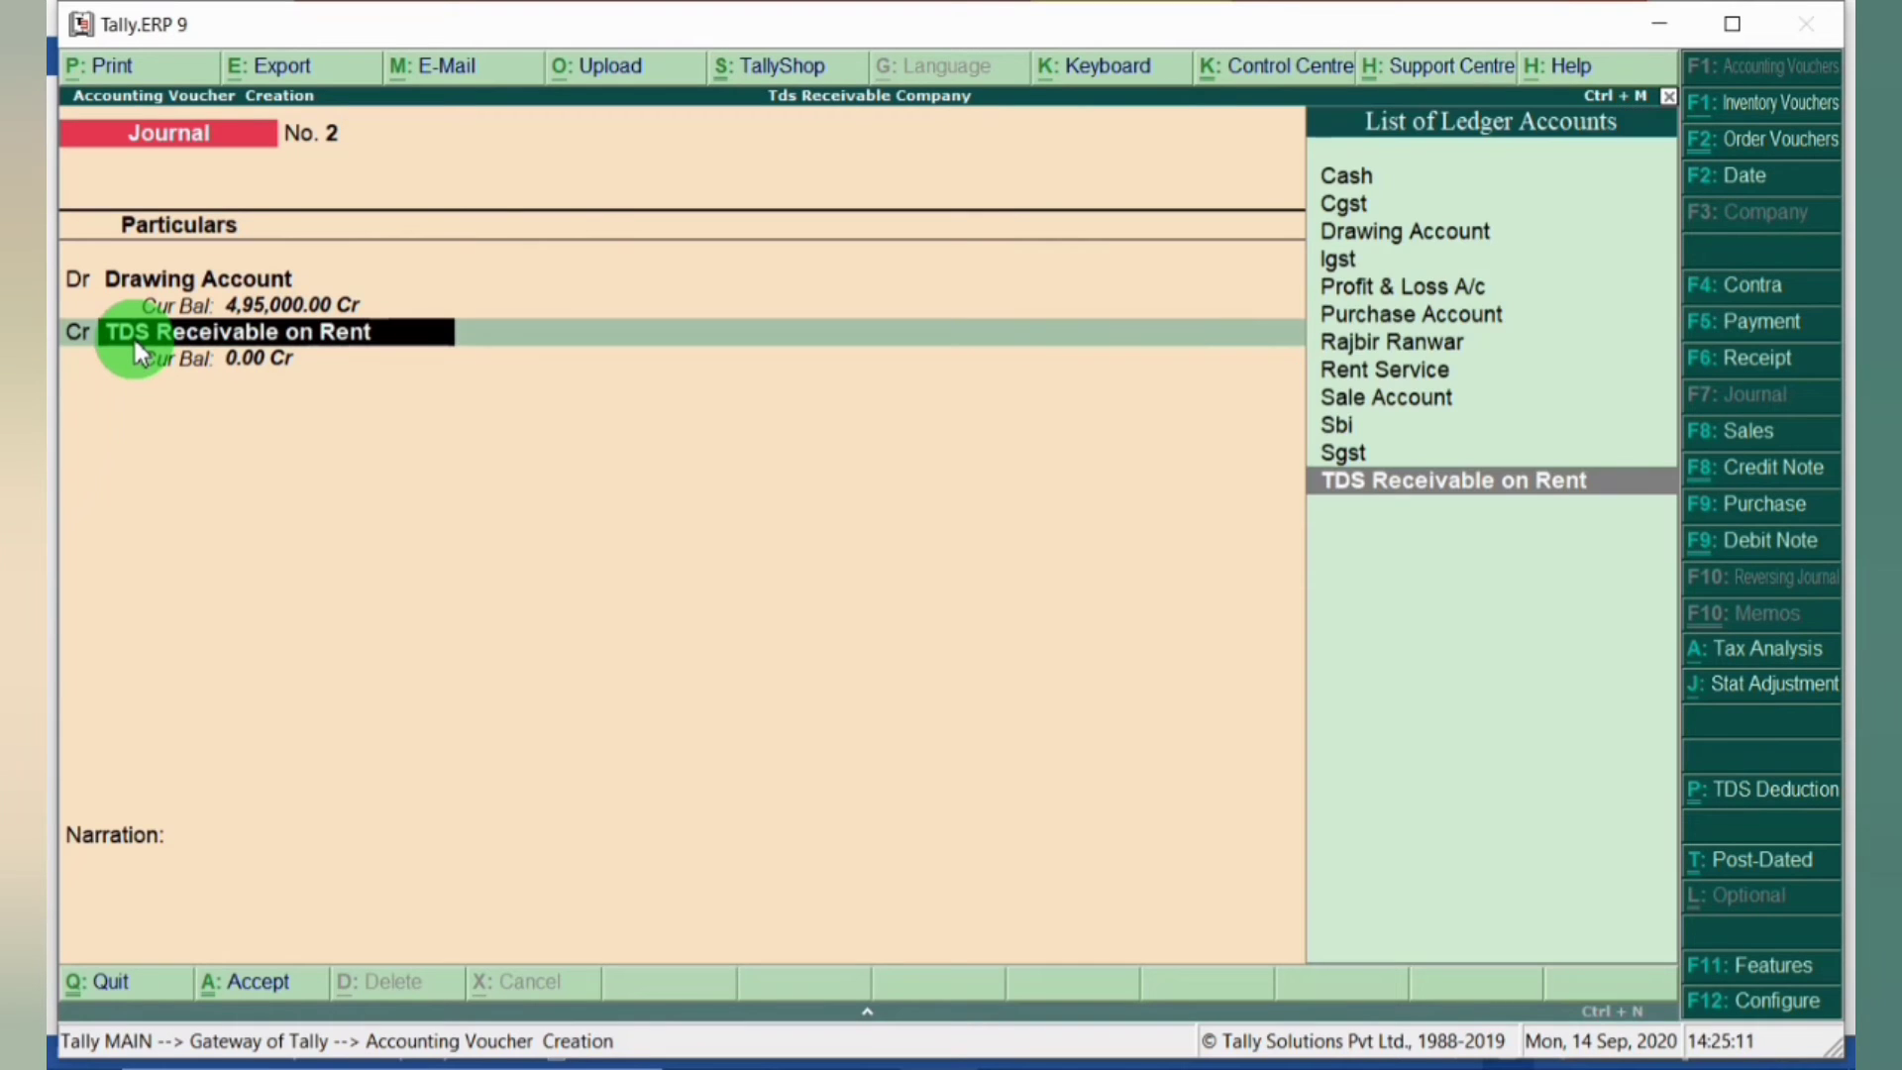
key(Return)
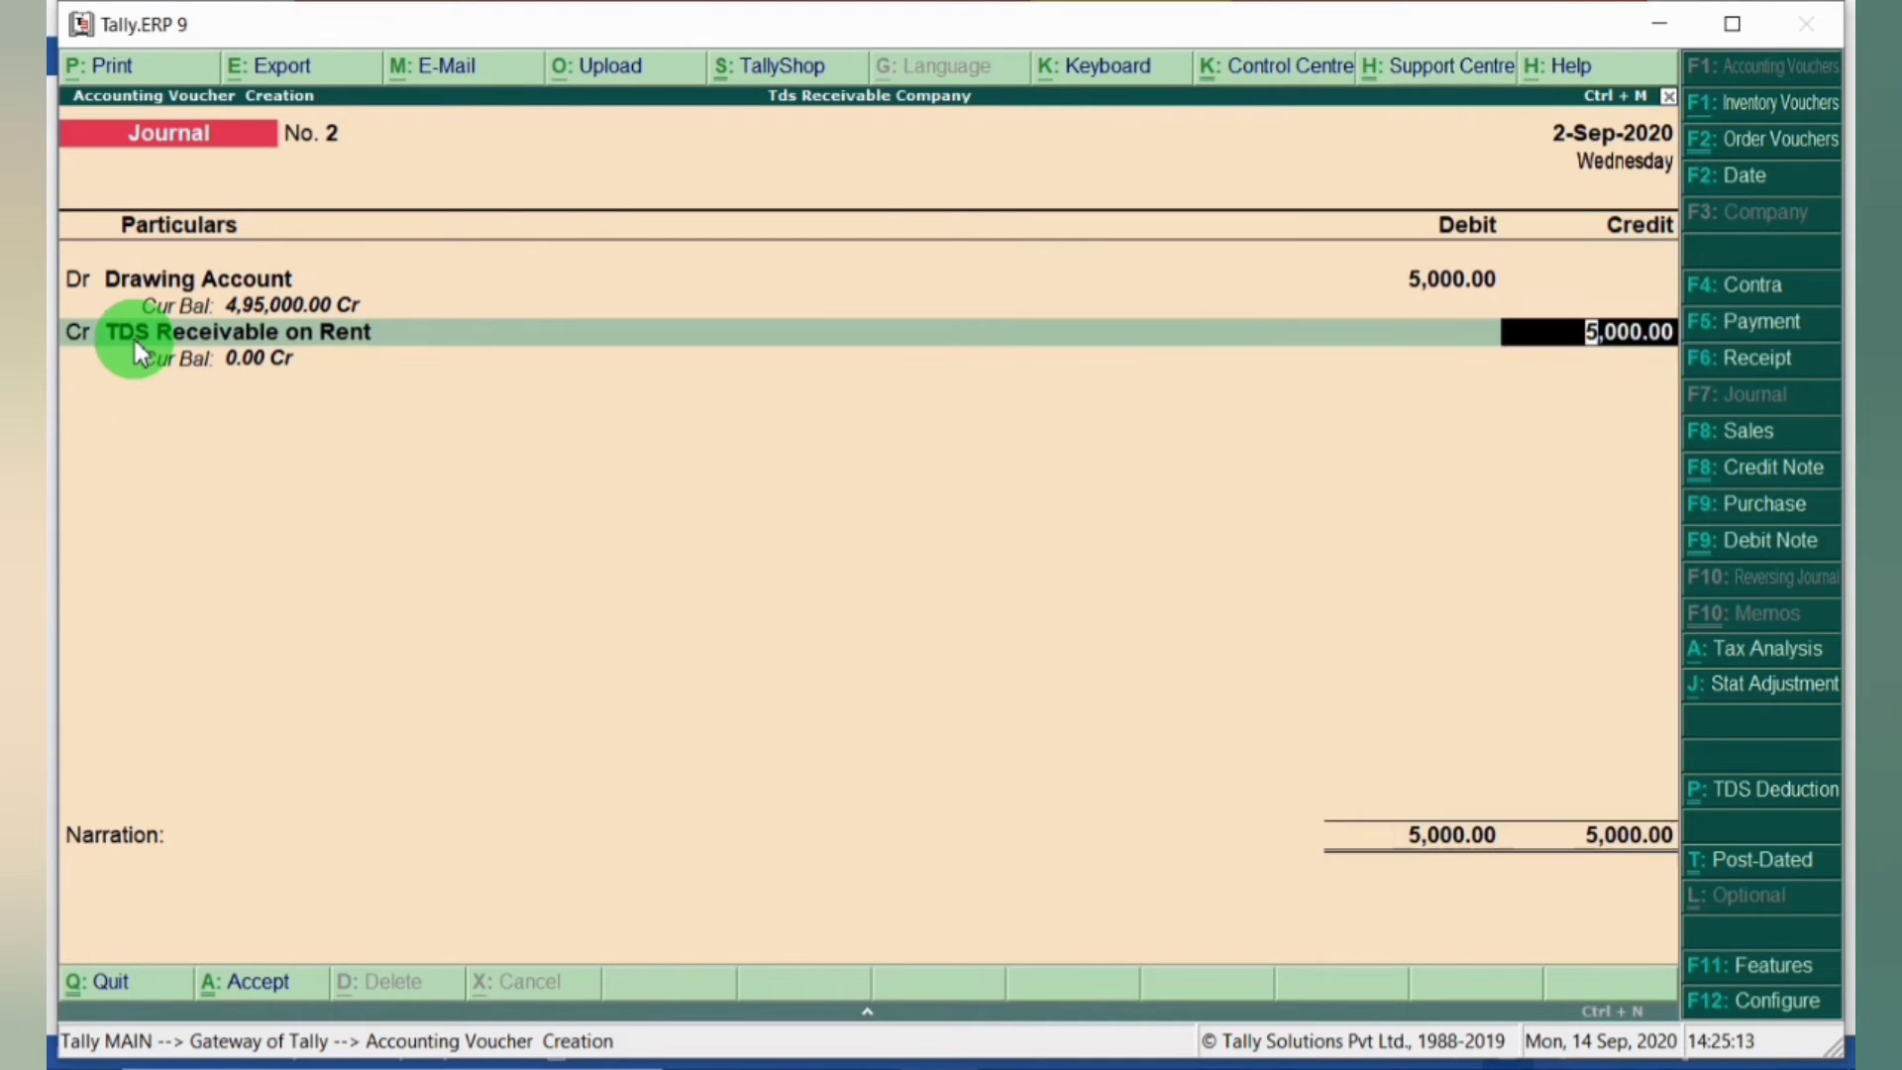
key(Return)
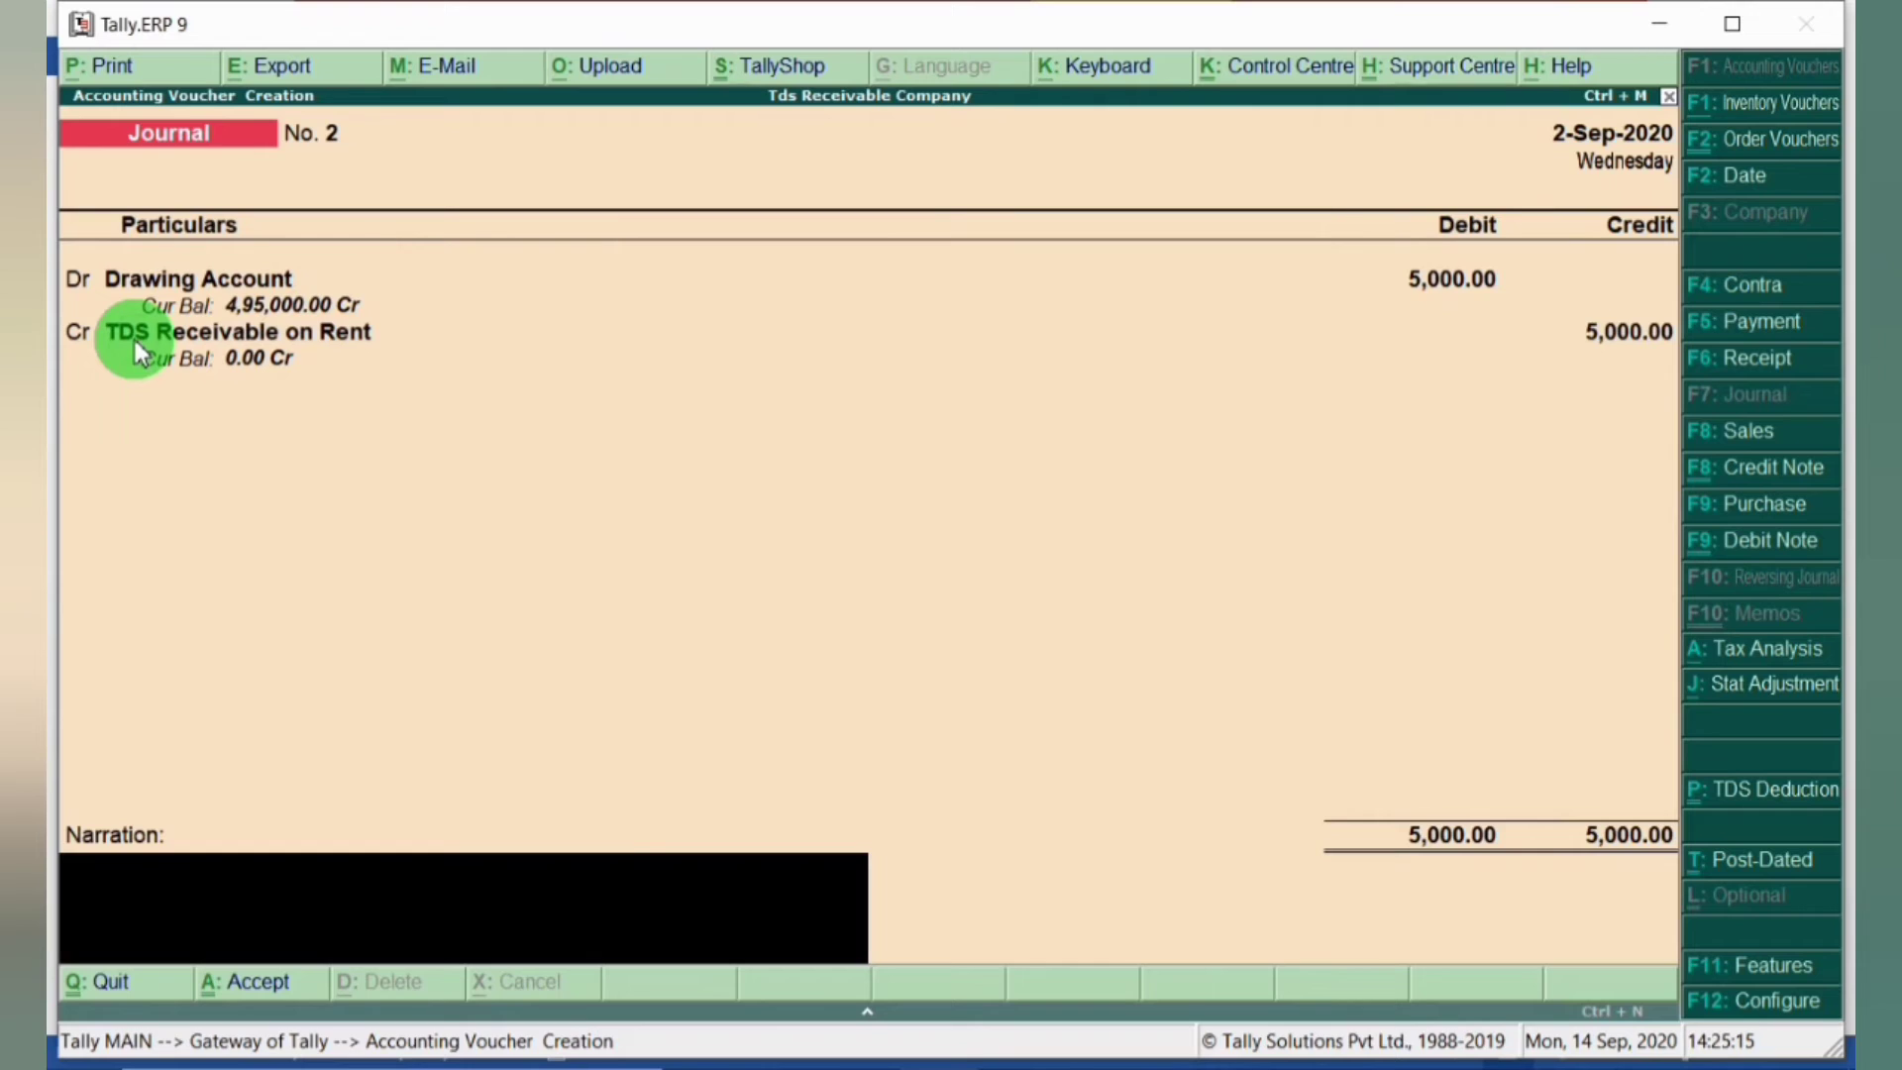
click(136, 342)
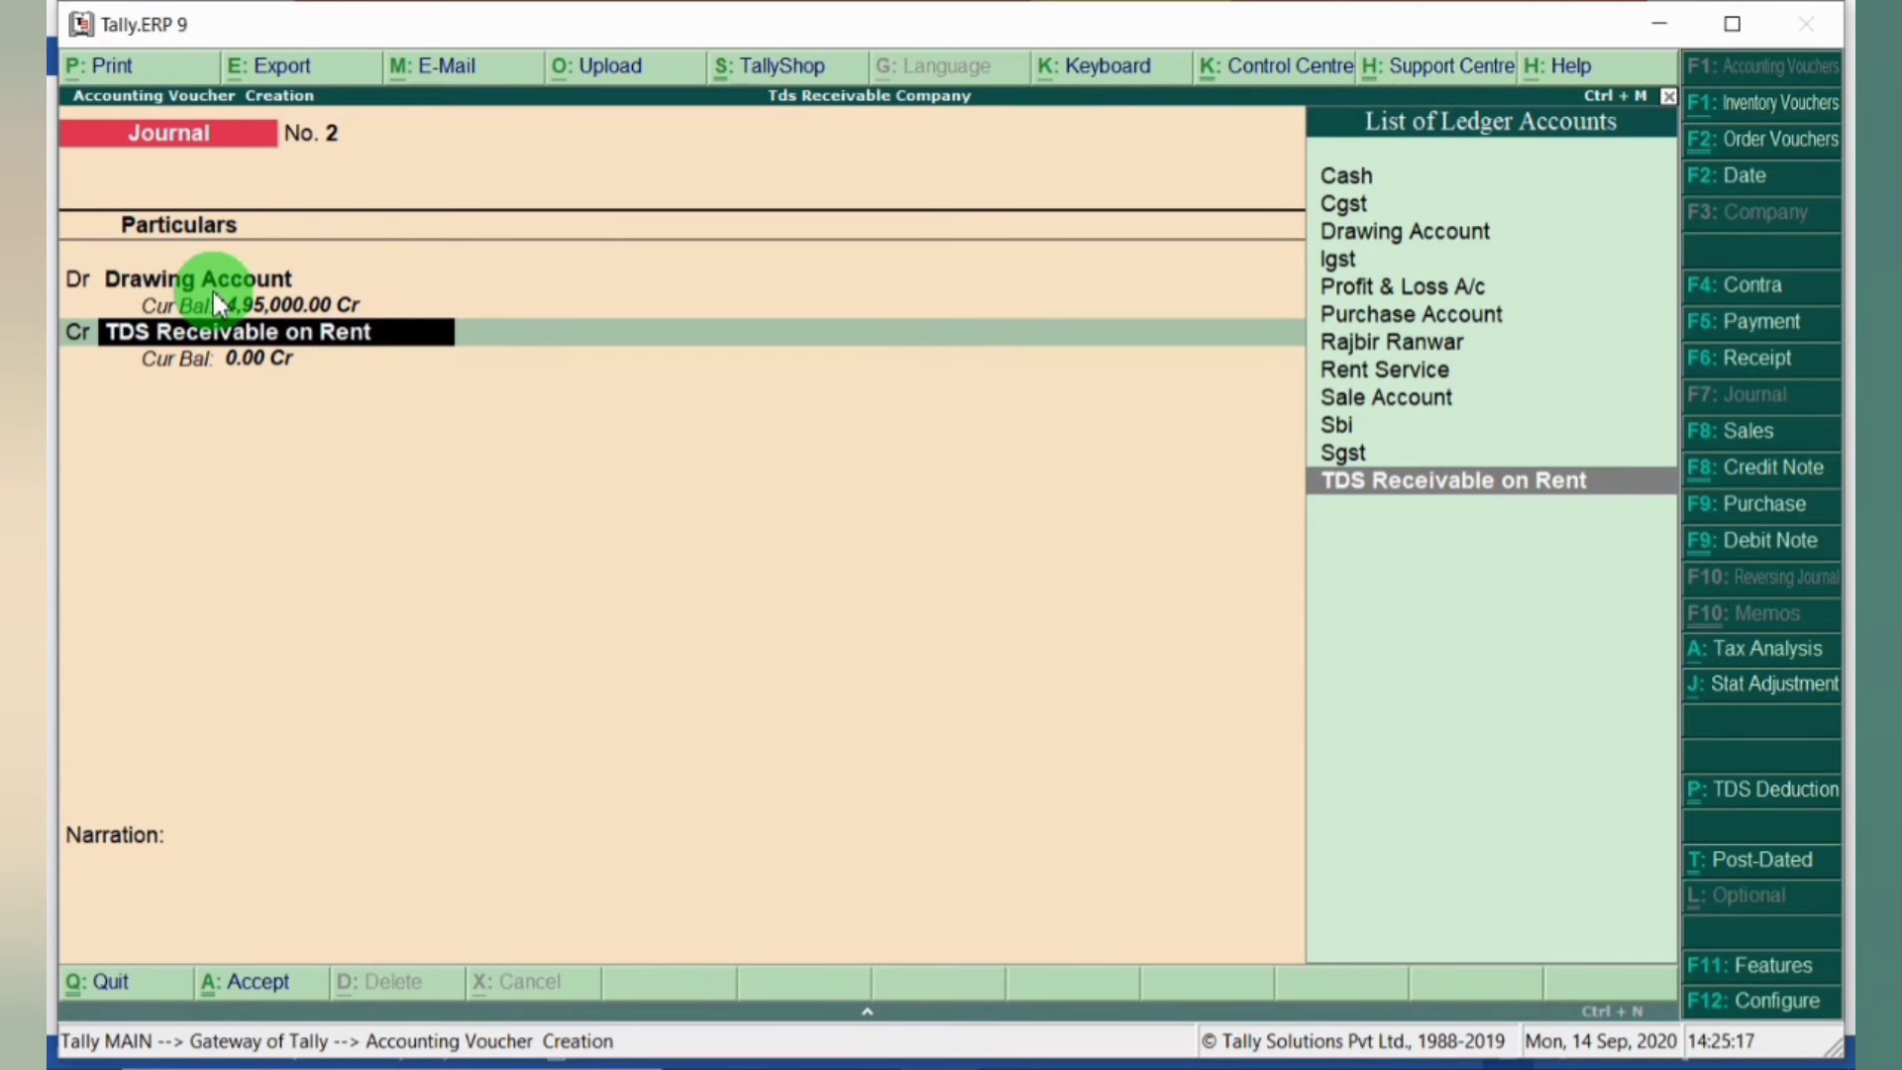
key(Return)
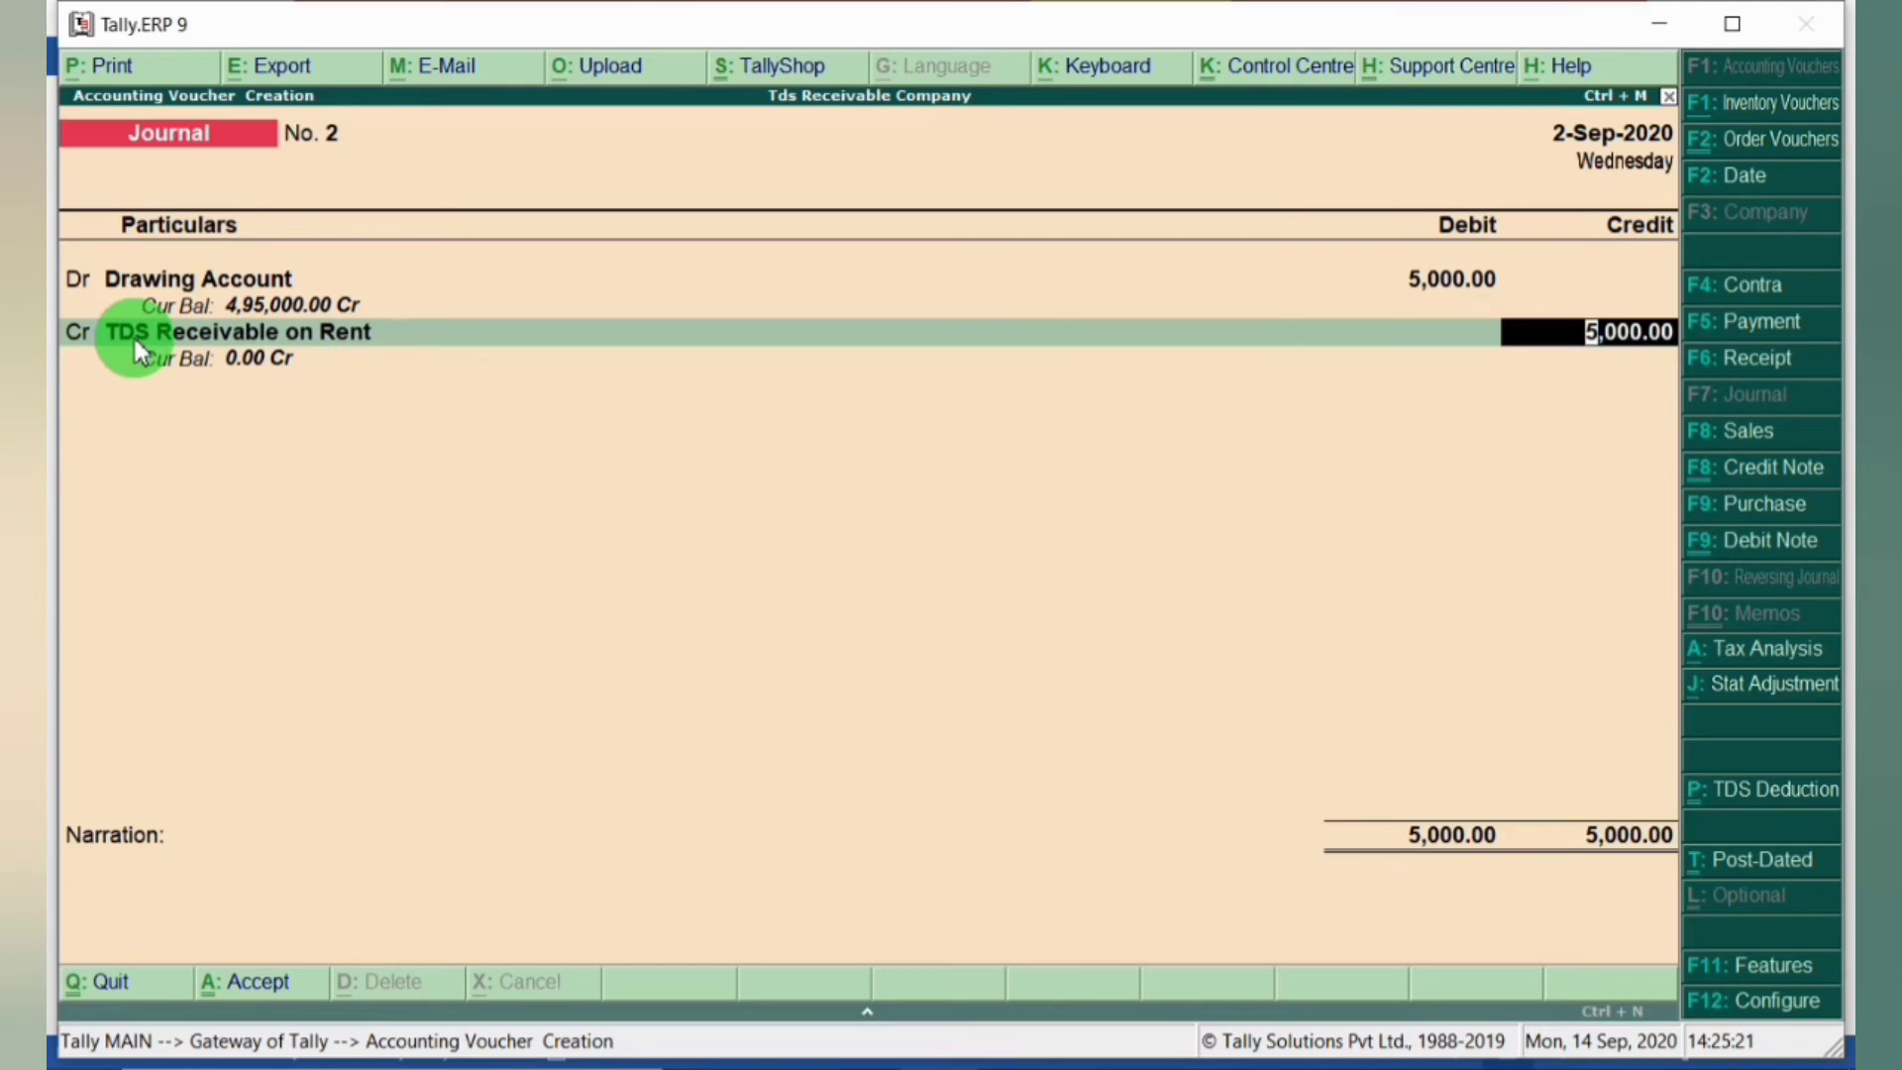
click(274, 988)
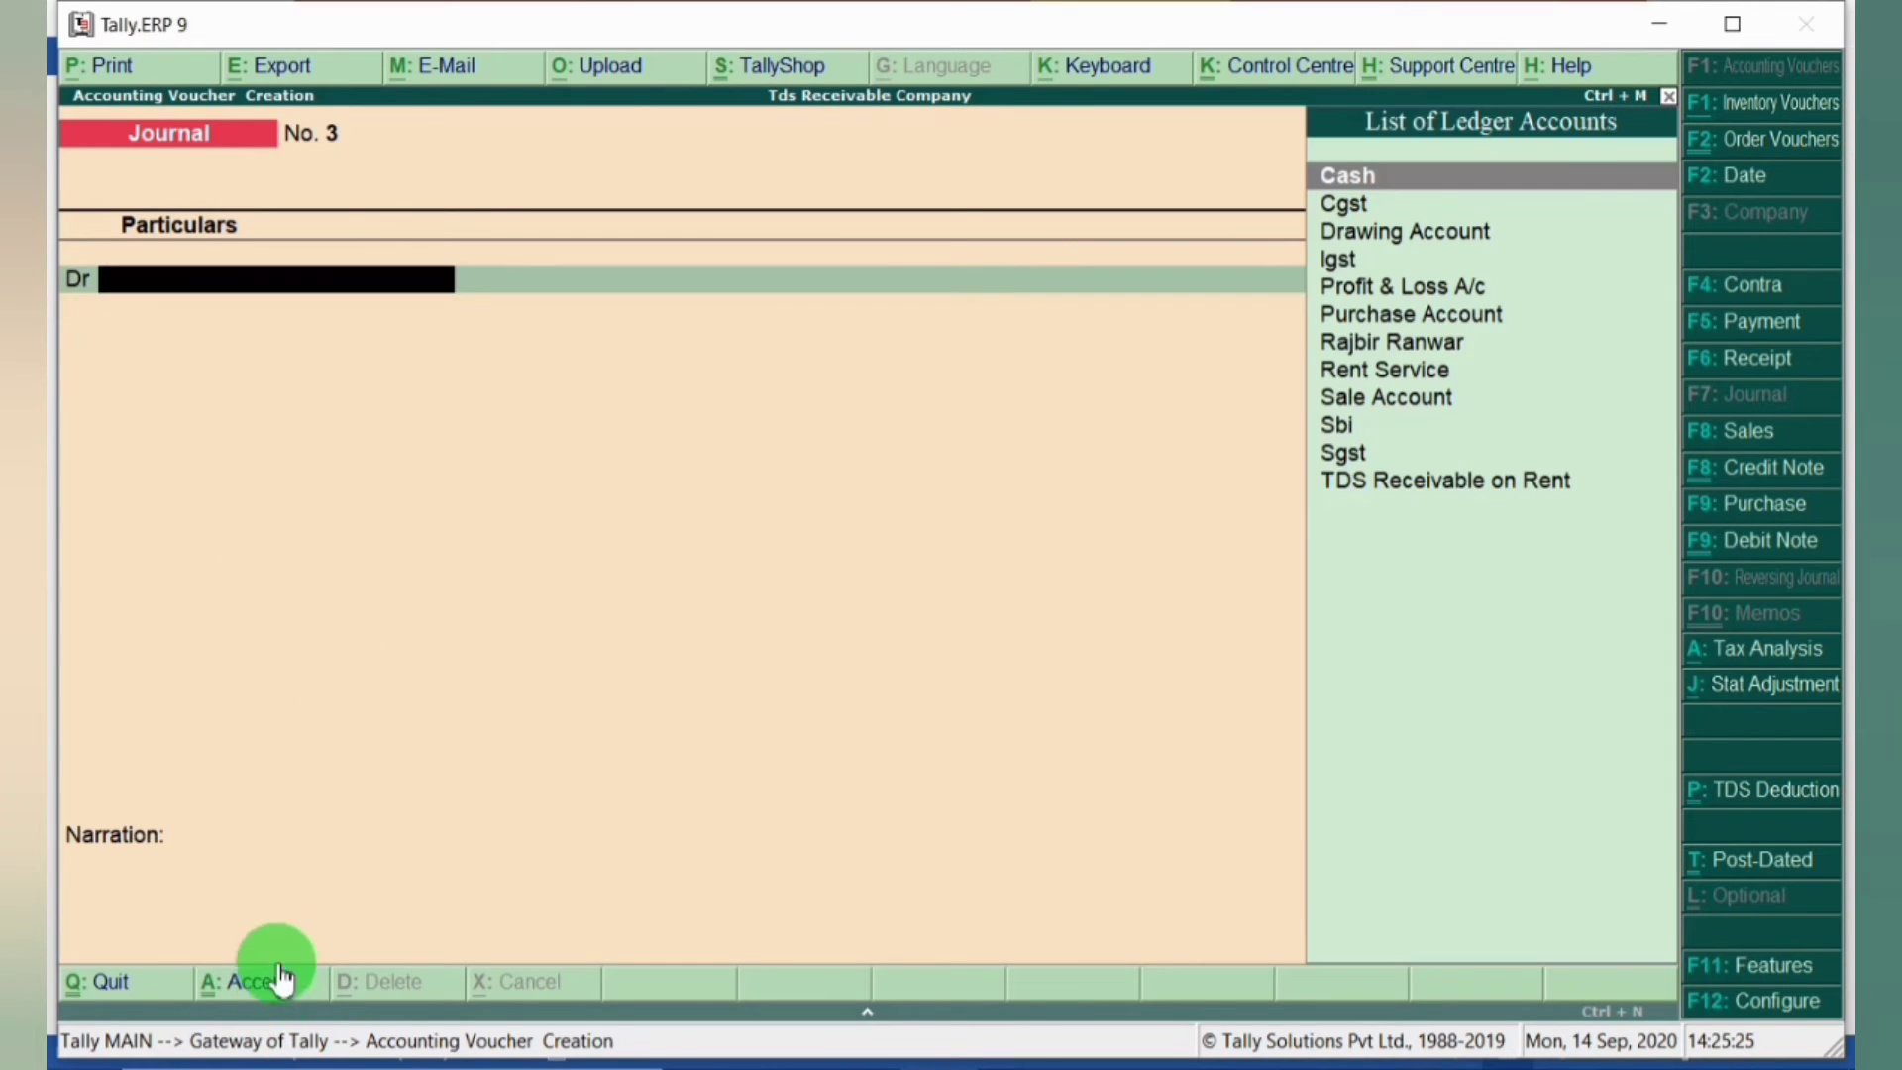
Step: Leave voucher entry, examine the Drawing Account under Capital Account in the detailed Balance Sheet, and close the report
key(Escape)
key(y)
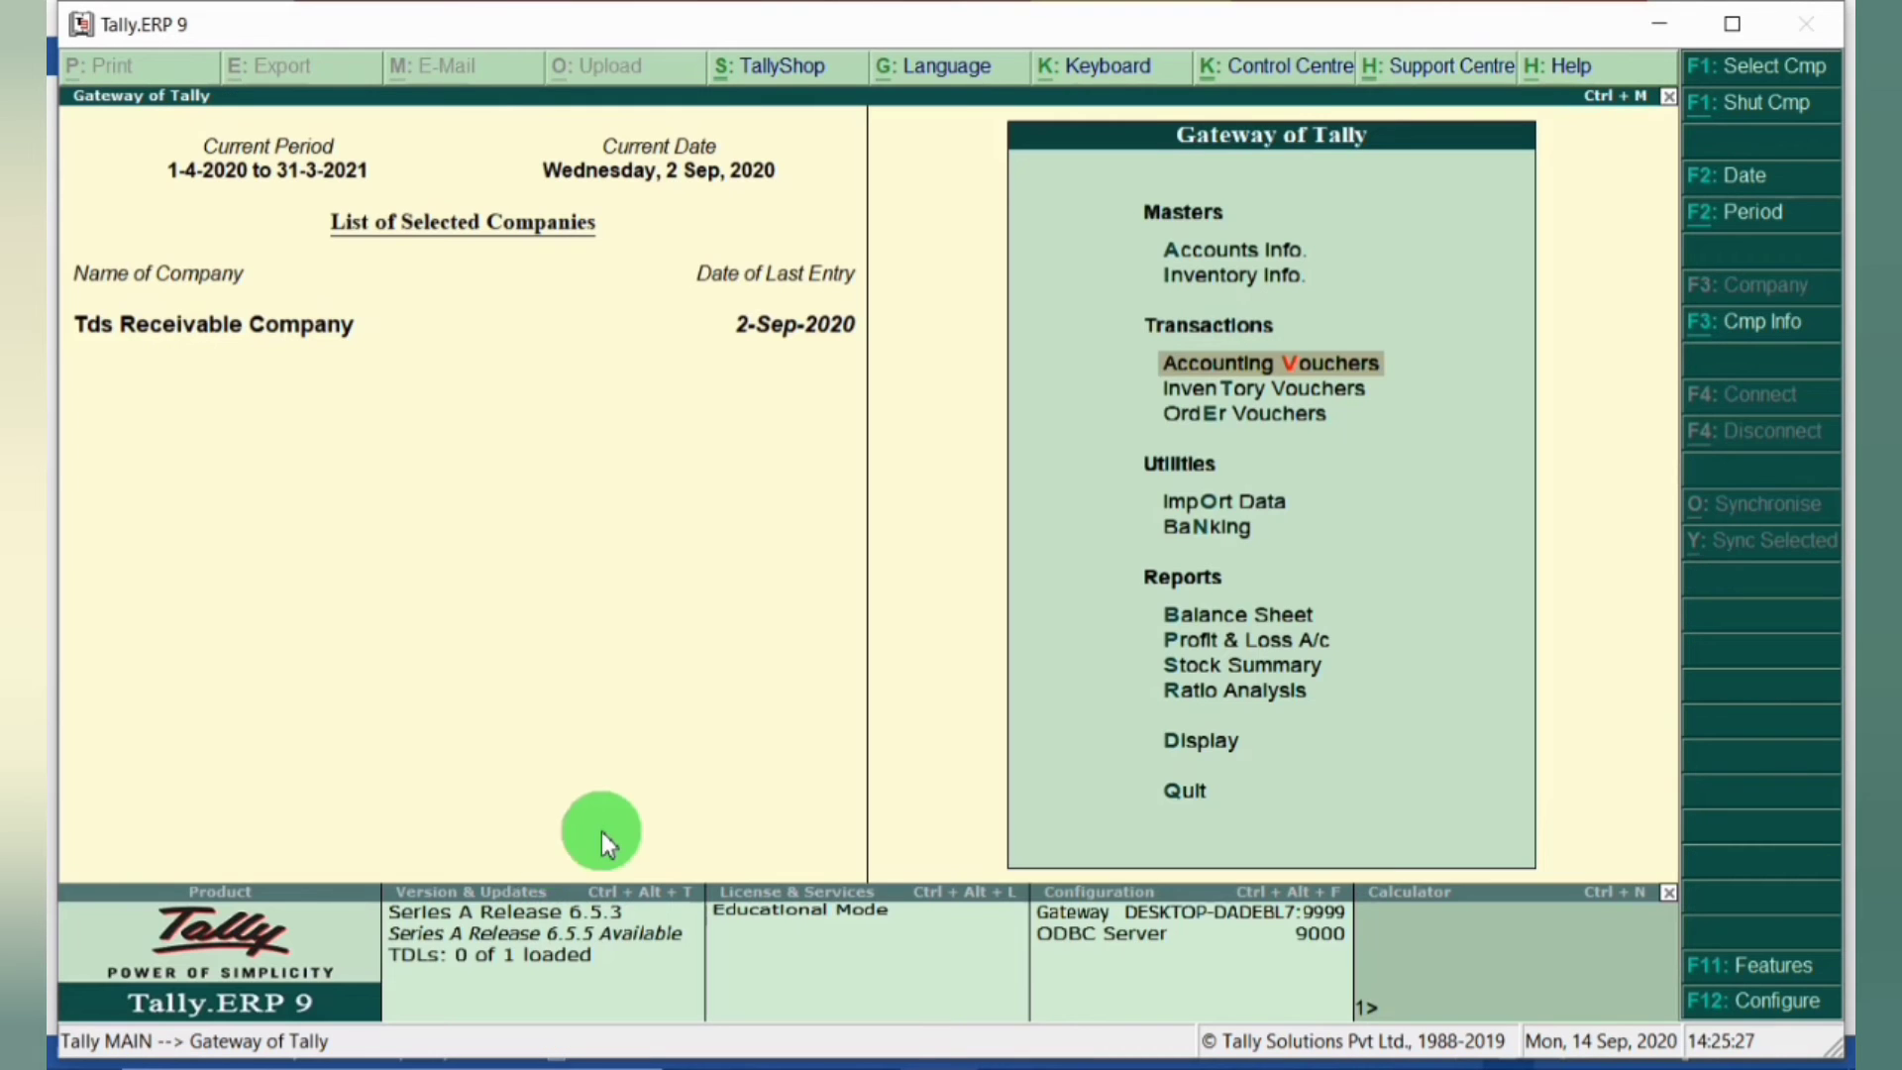
key(b)
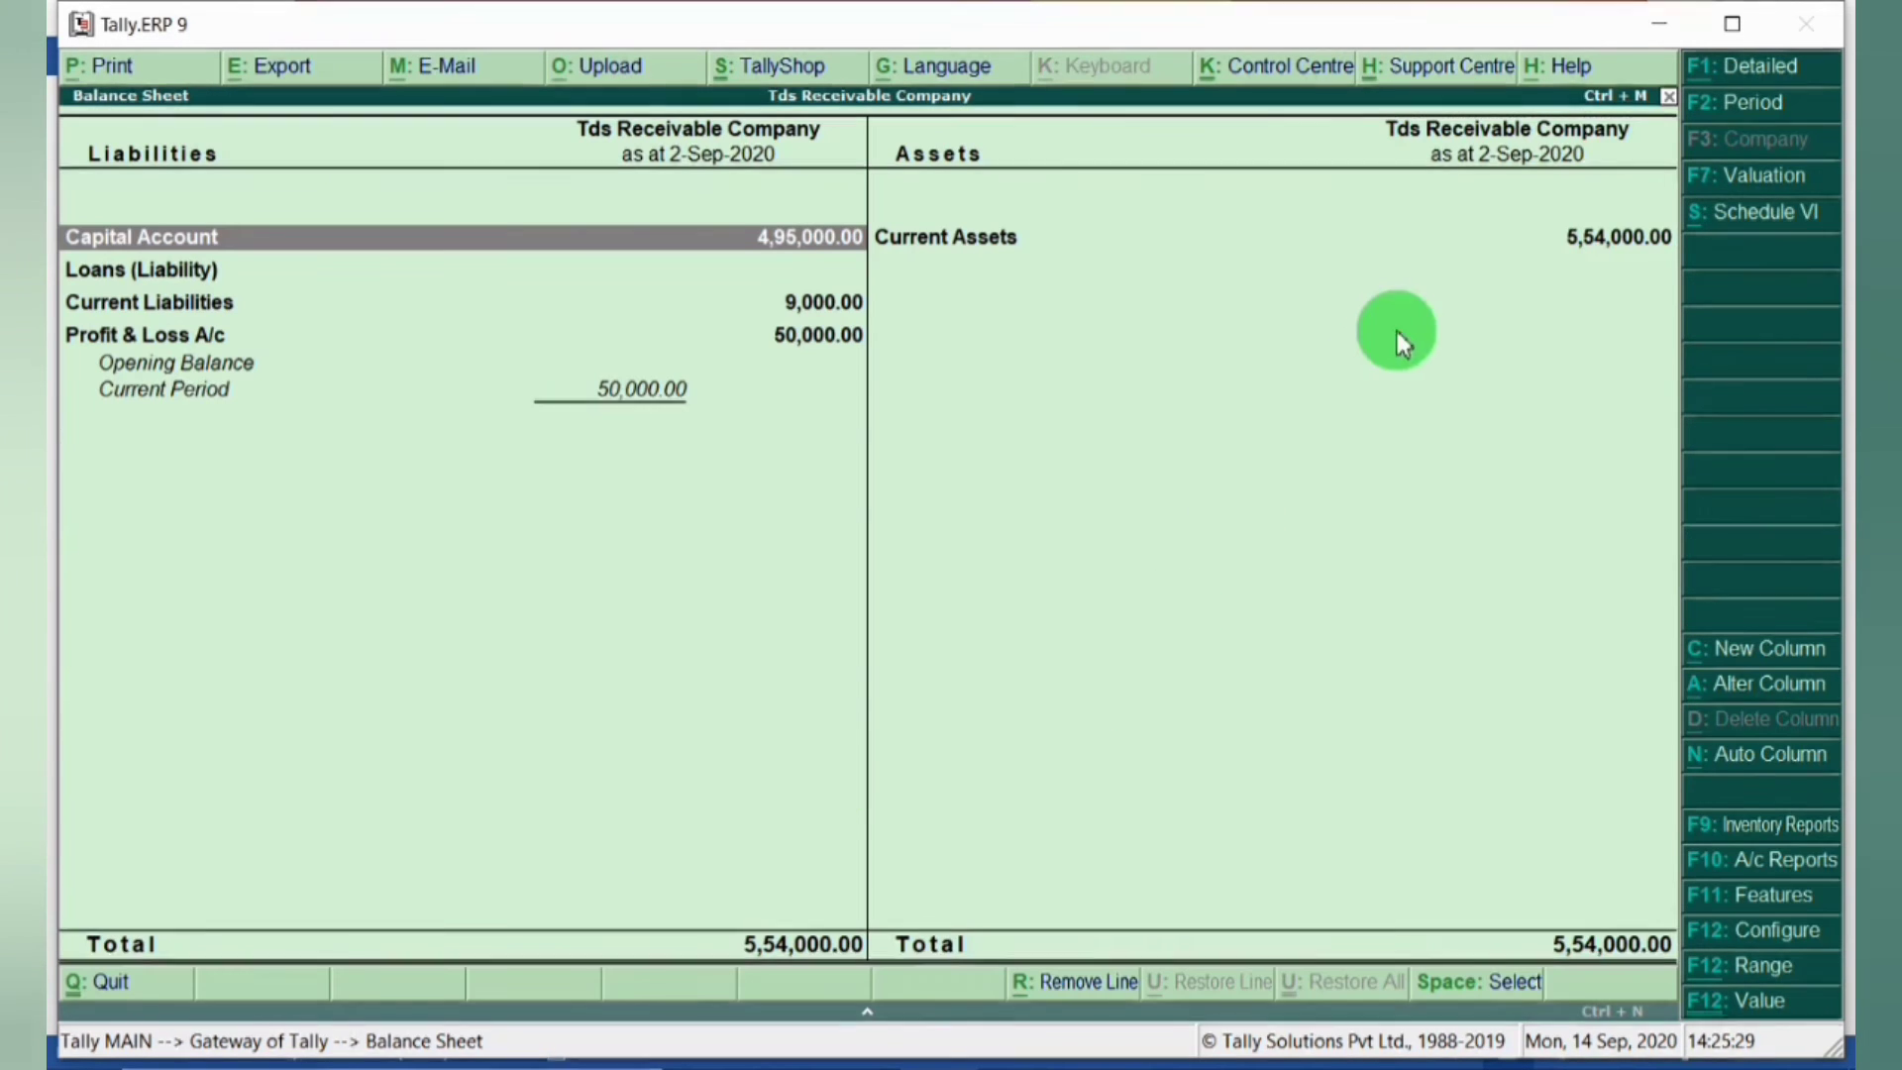
click(1753, 68)
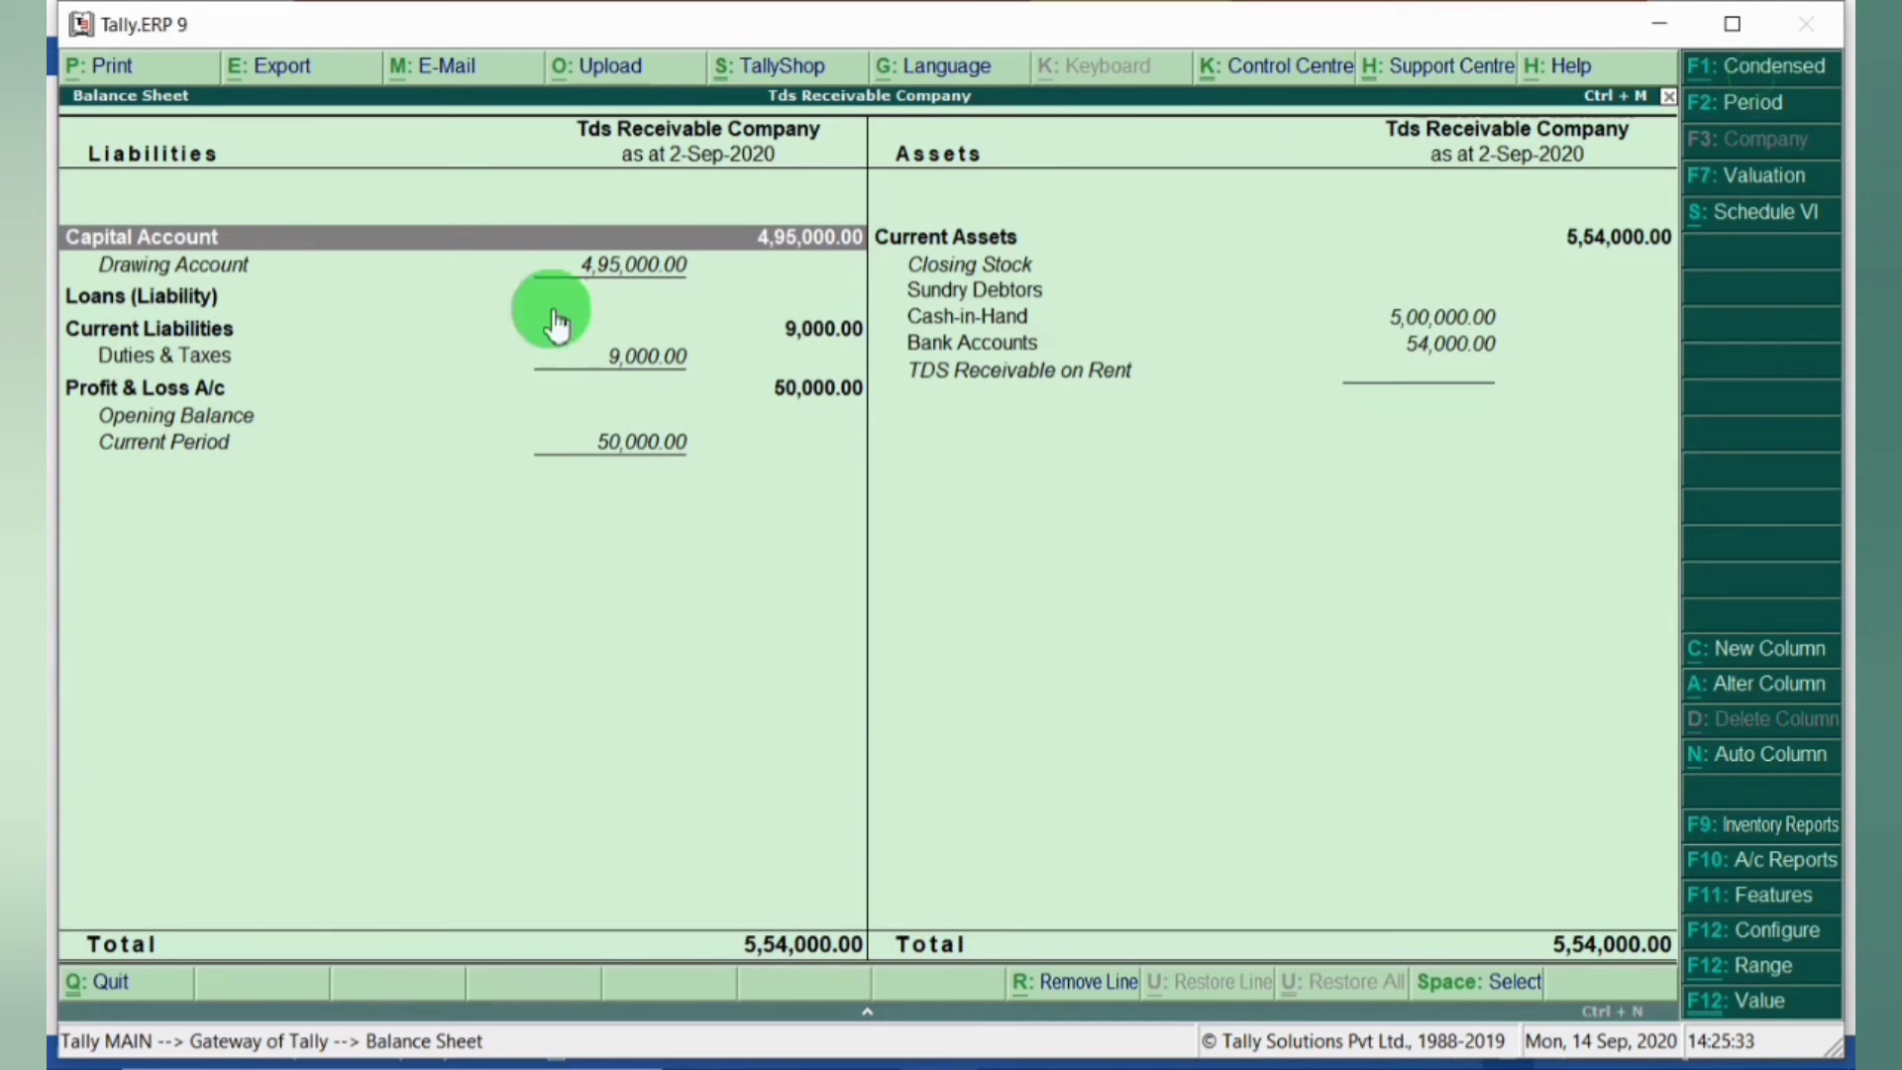
click(193, 263)
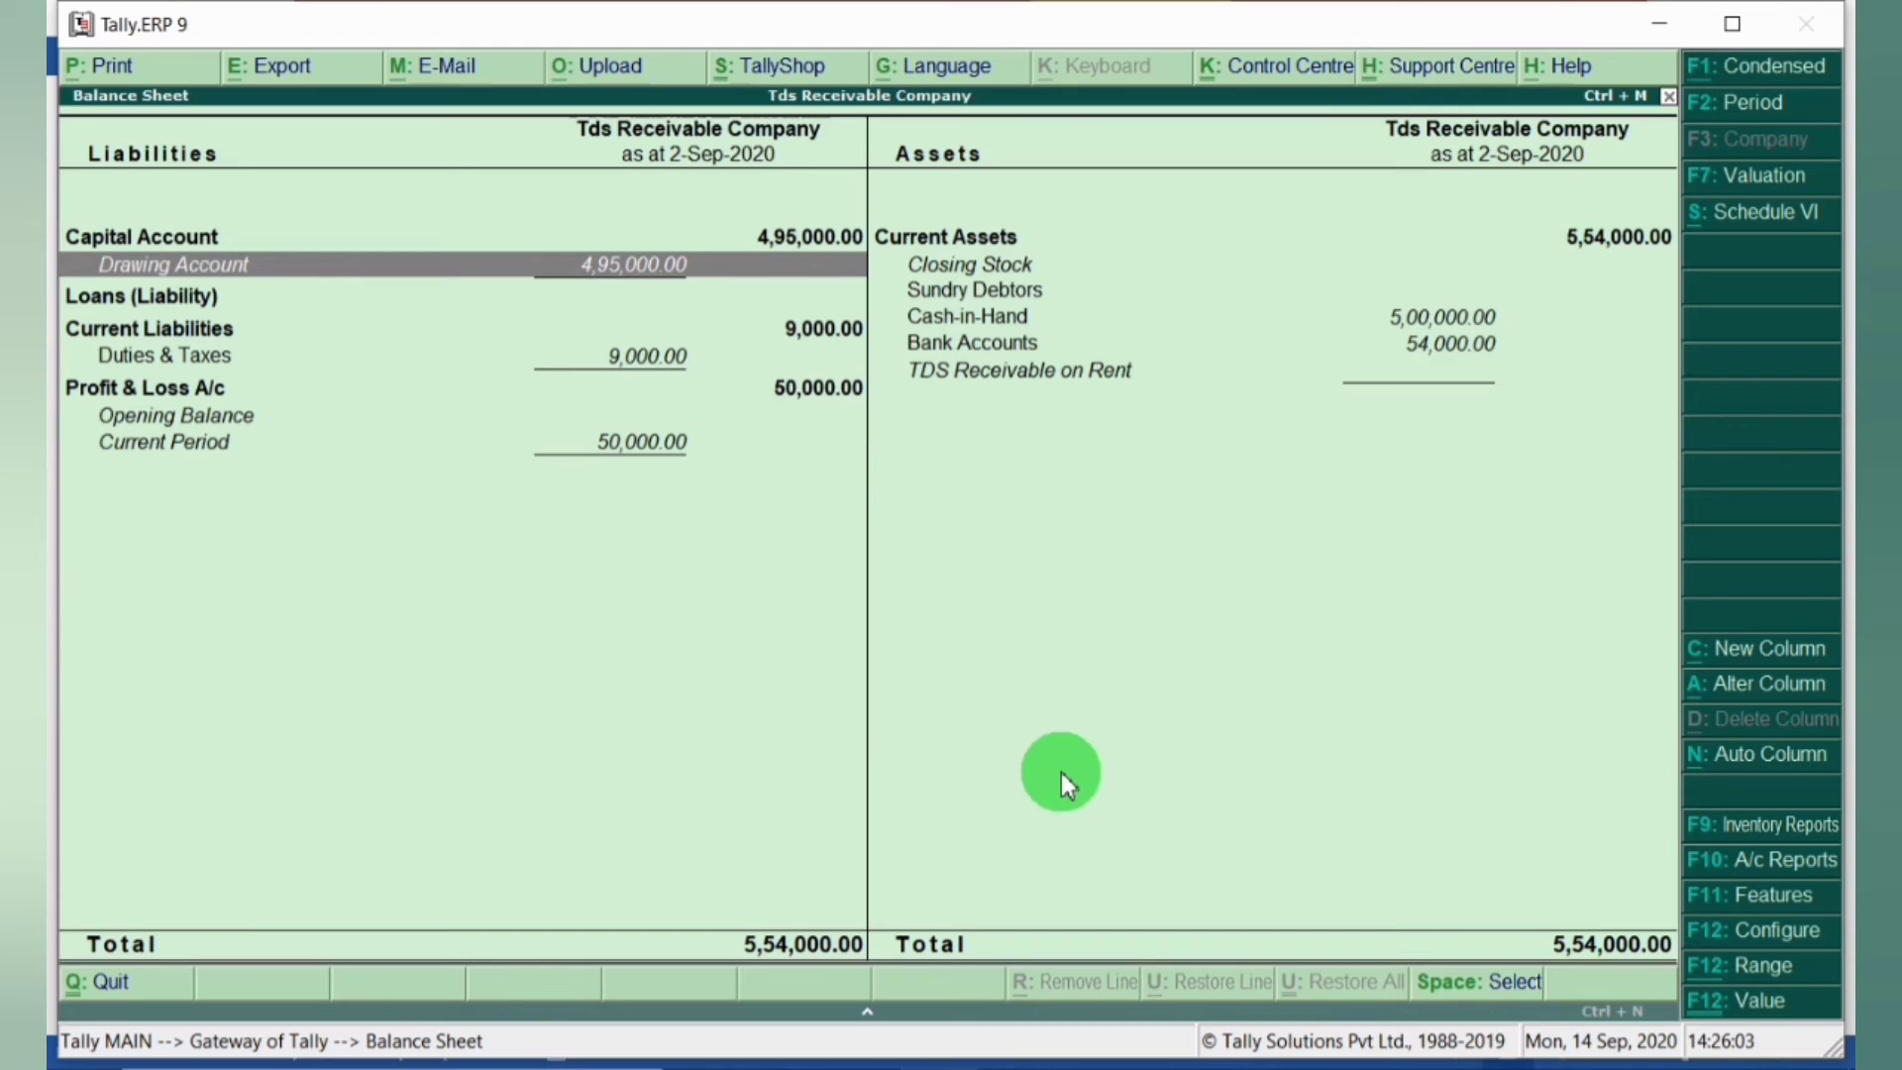
key(Escape)
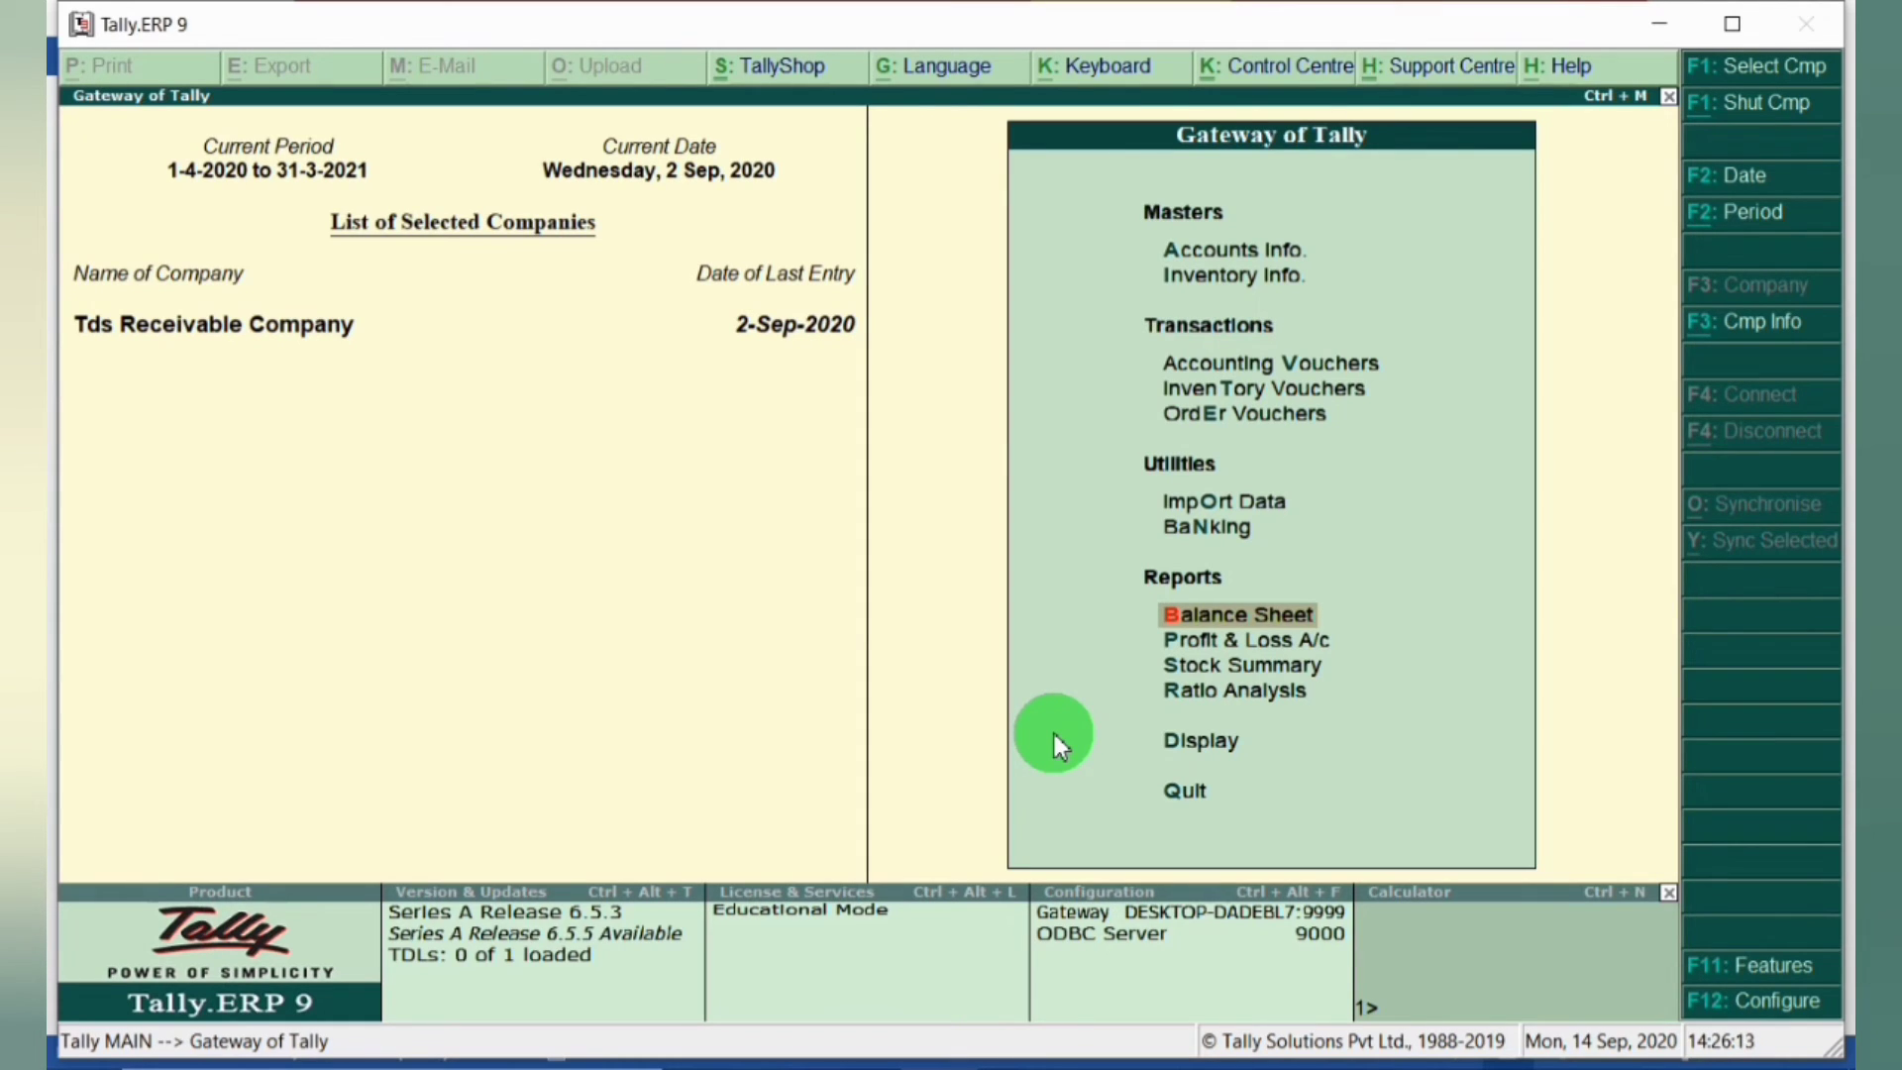
Step: Start a new Receipt voucher dated 2-Sep-2020
key(v)
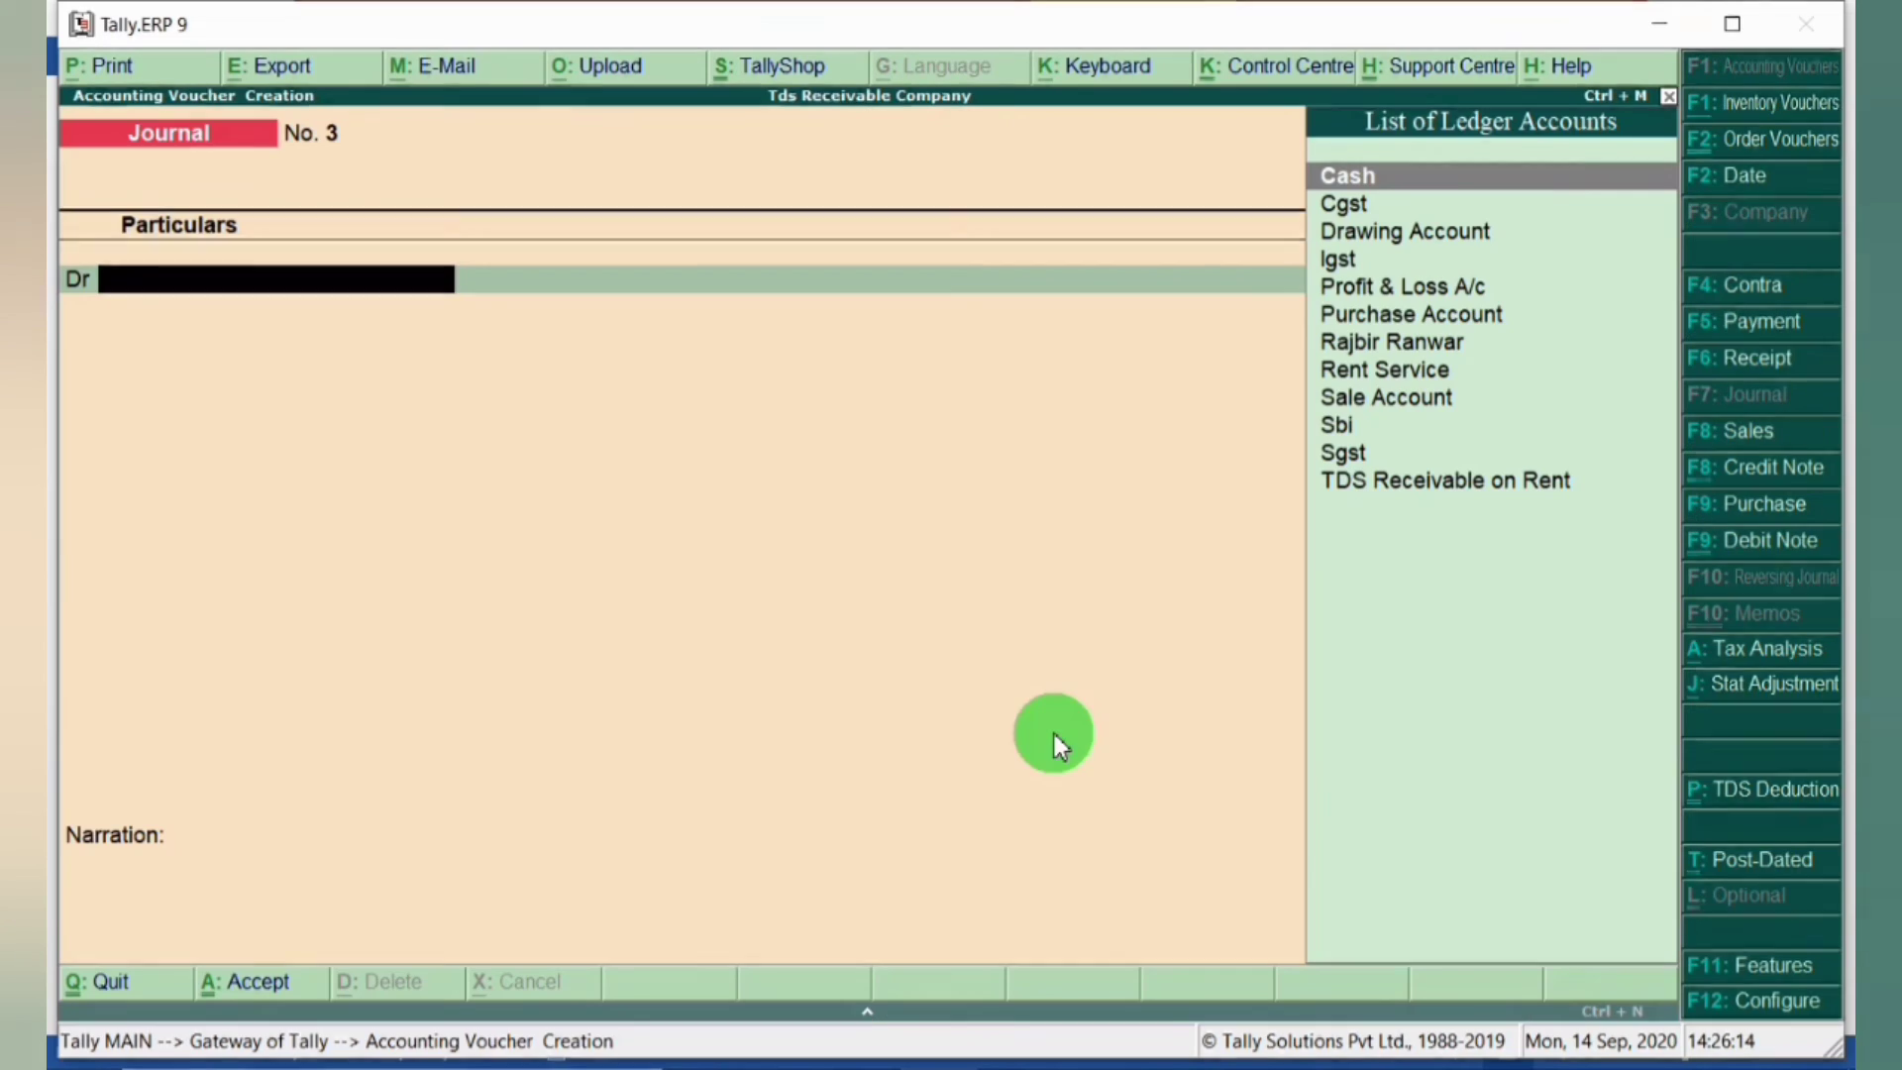
click(1753, 374)
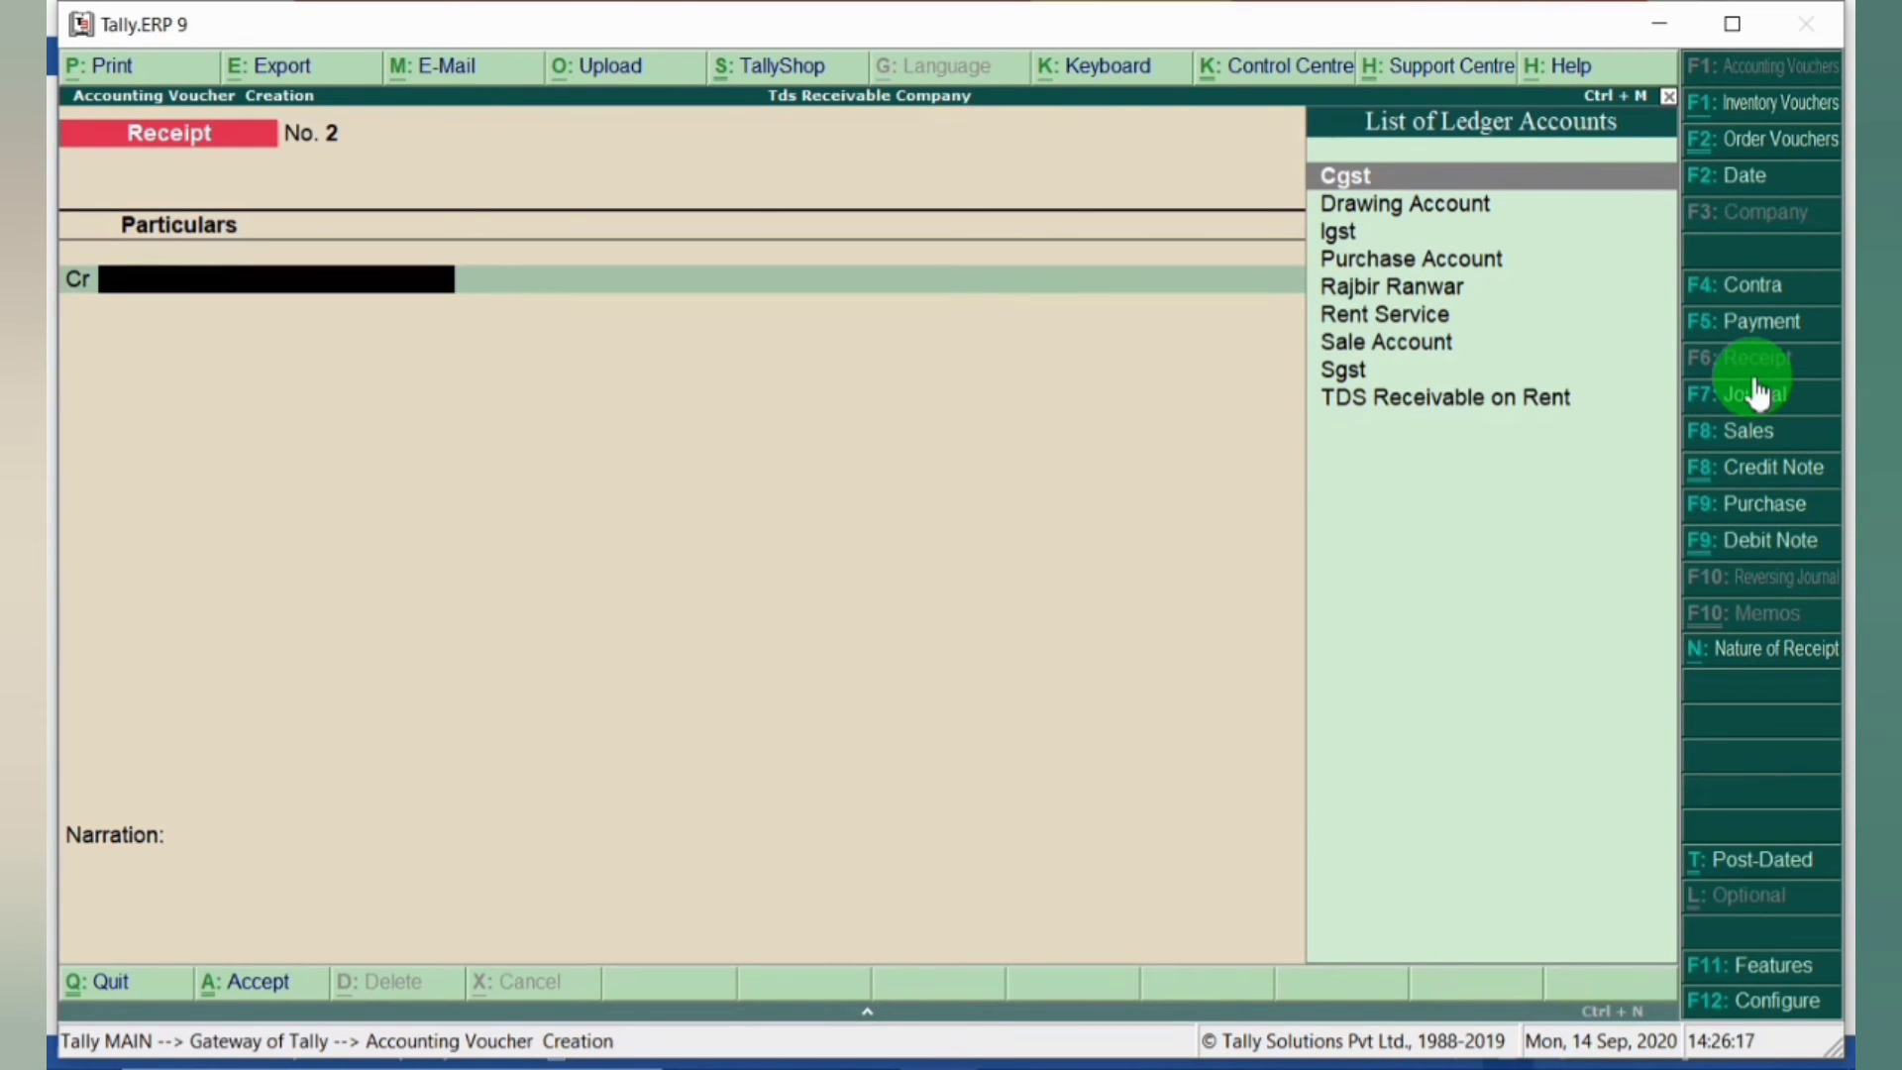
key(F2)
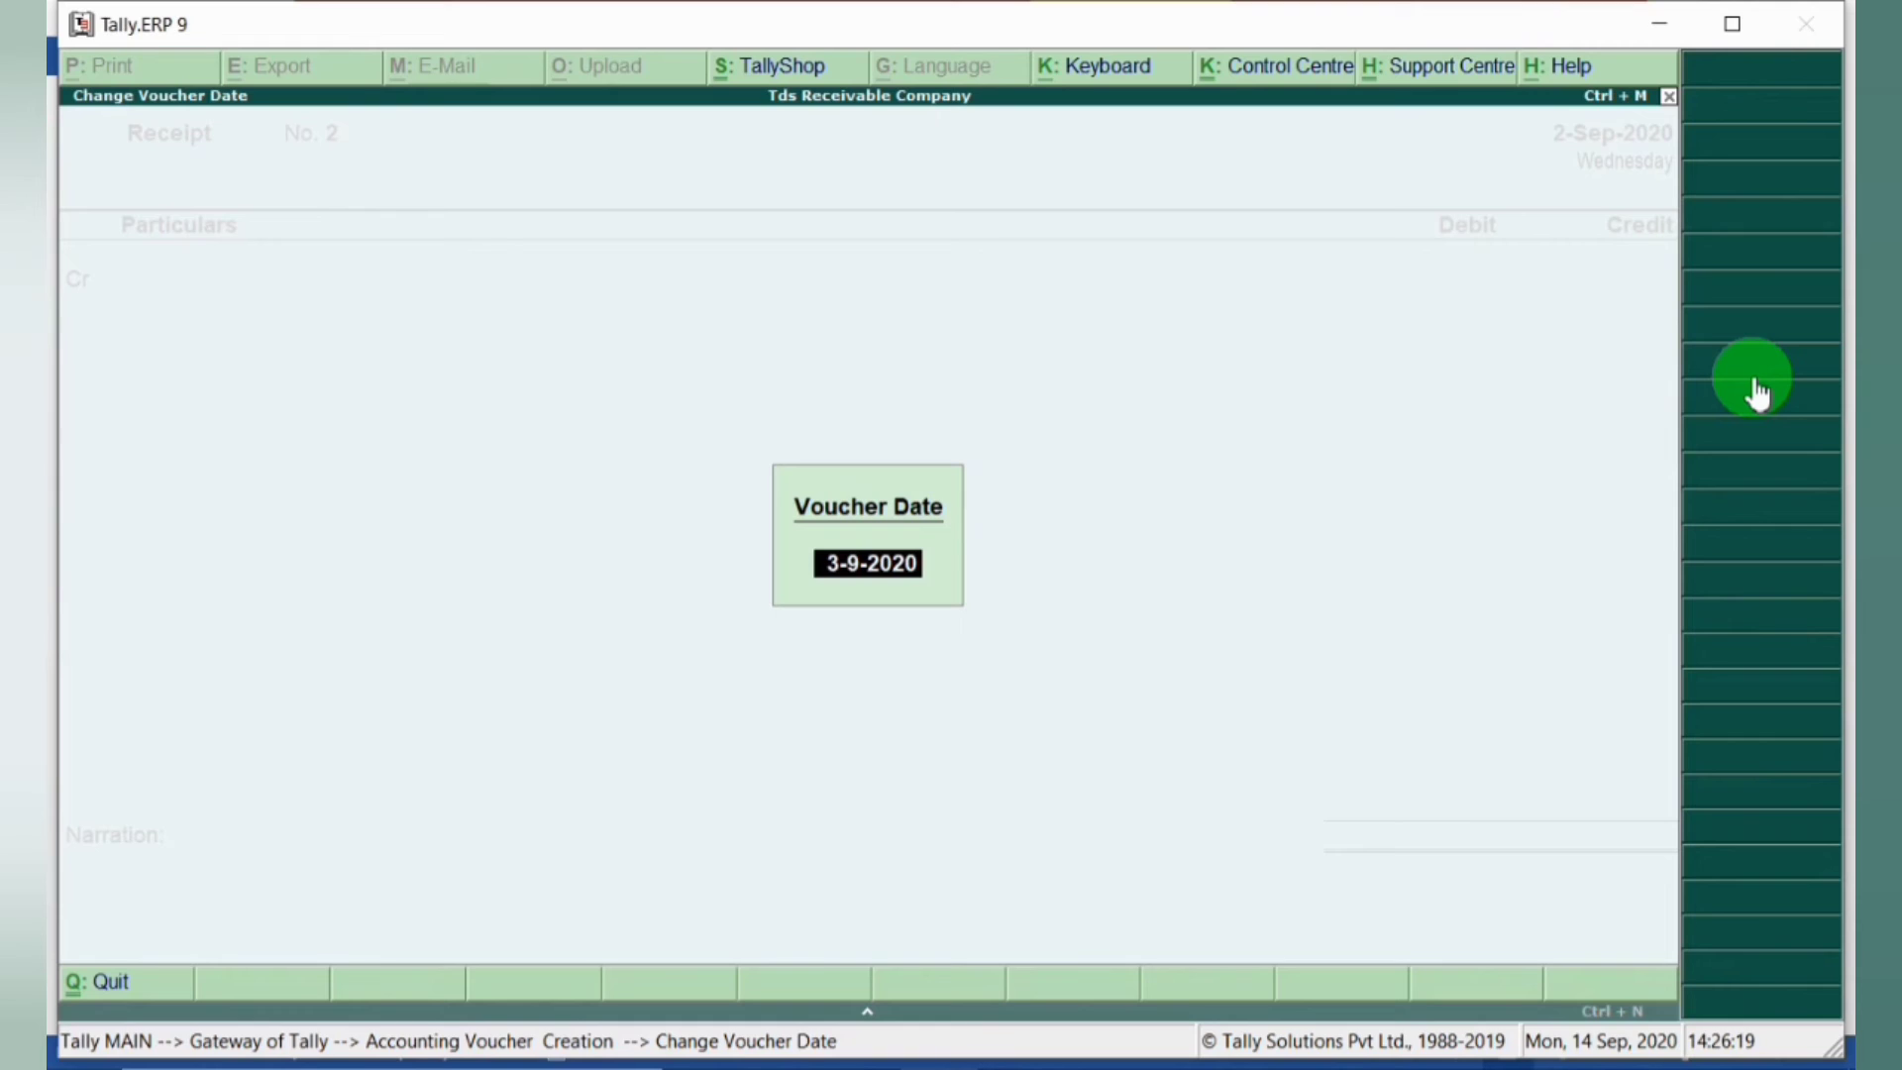
key(BackSpace)
text(2-9)
key(Return)
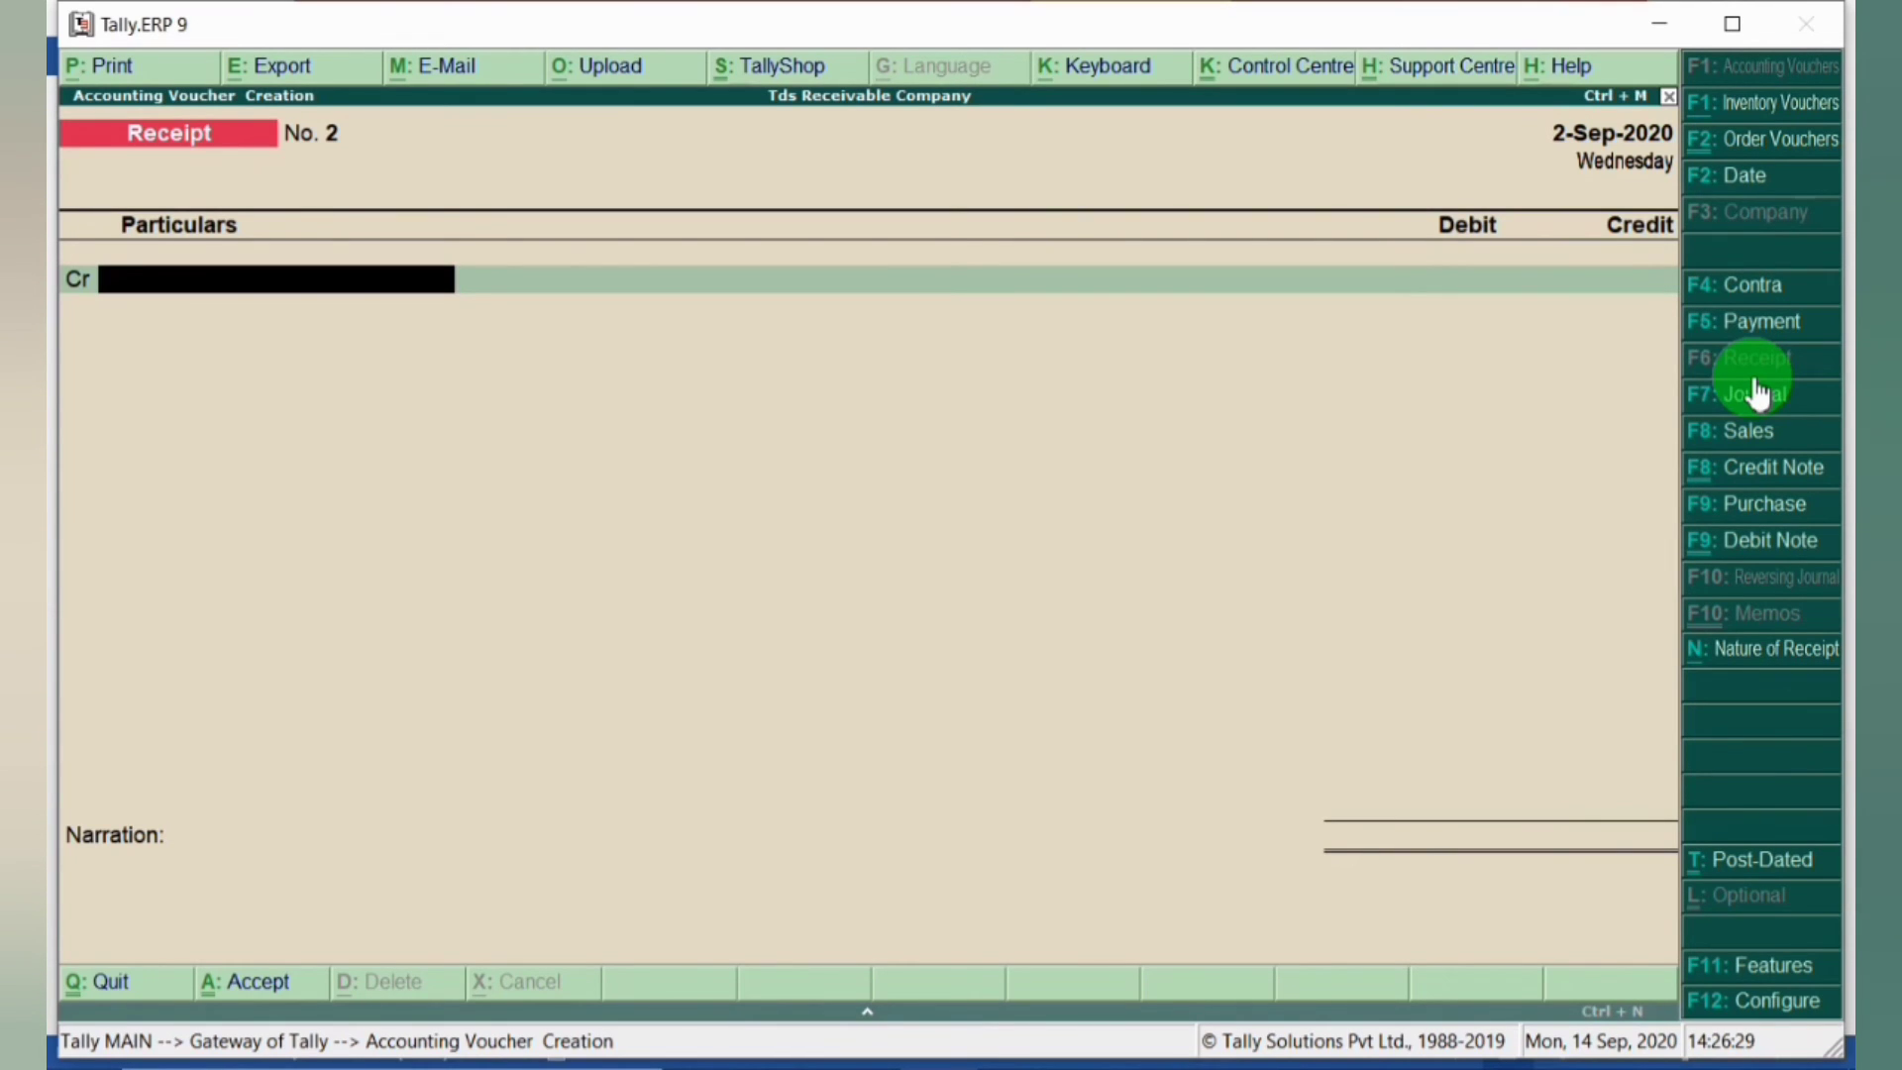
Step: Credit TDS Receivable on Rent with 5,000 in the receipt voucher
text(Tds)
key(Return)
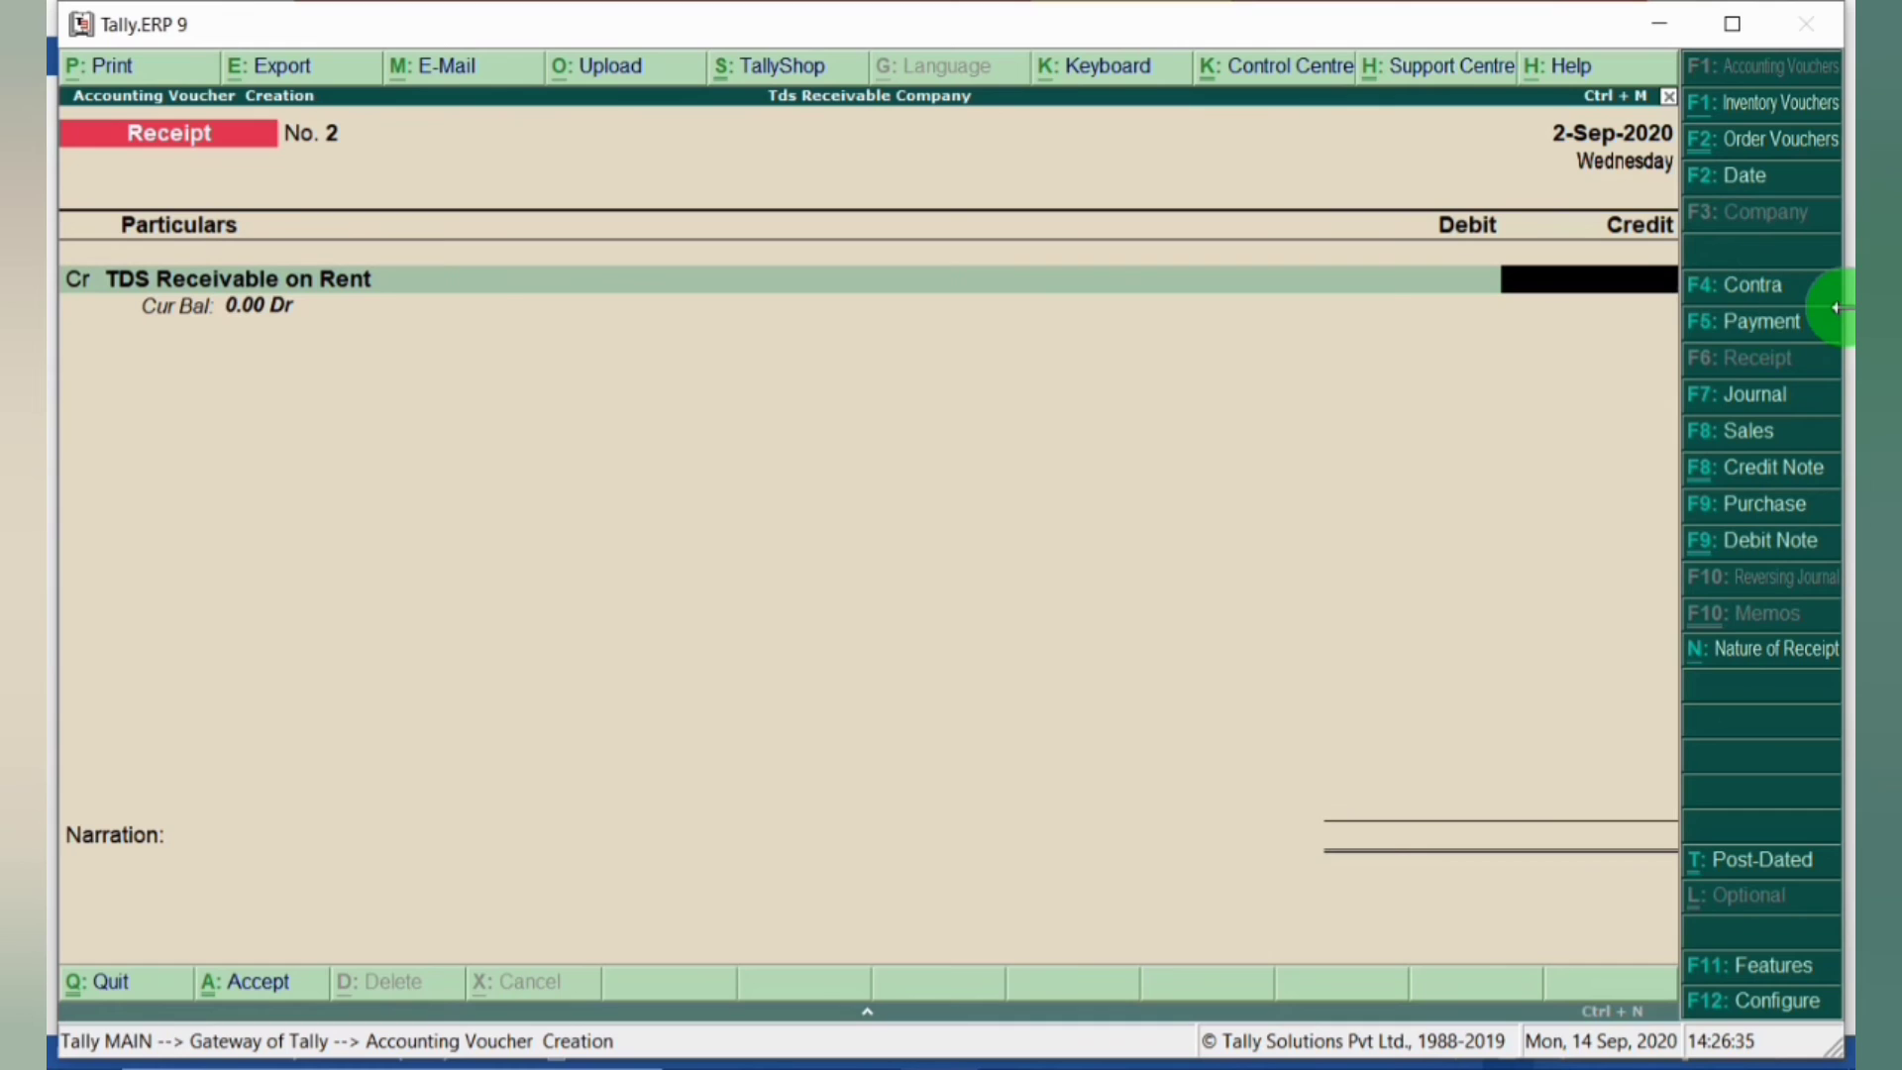
text(5000)
key(Return)
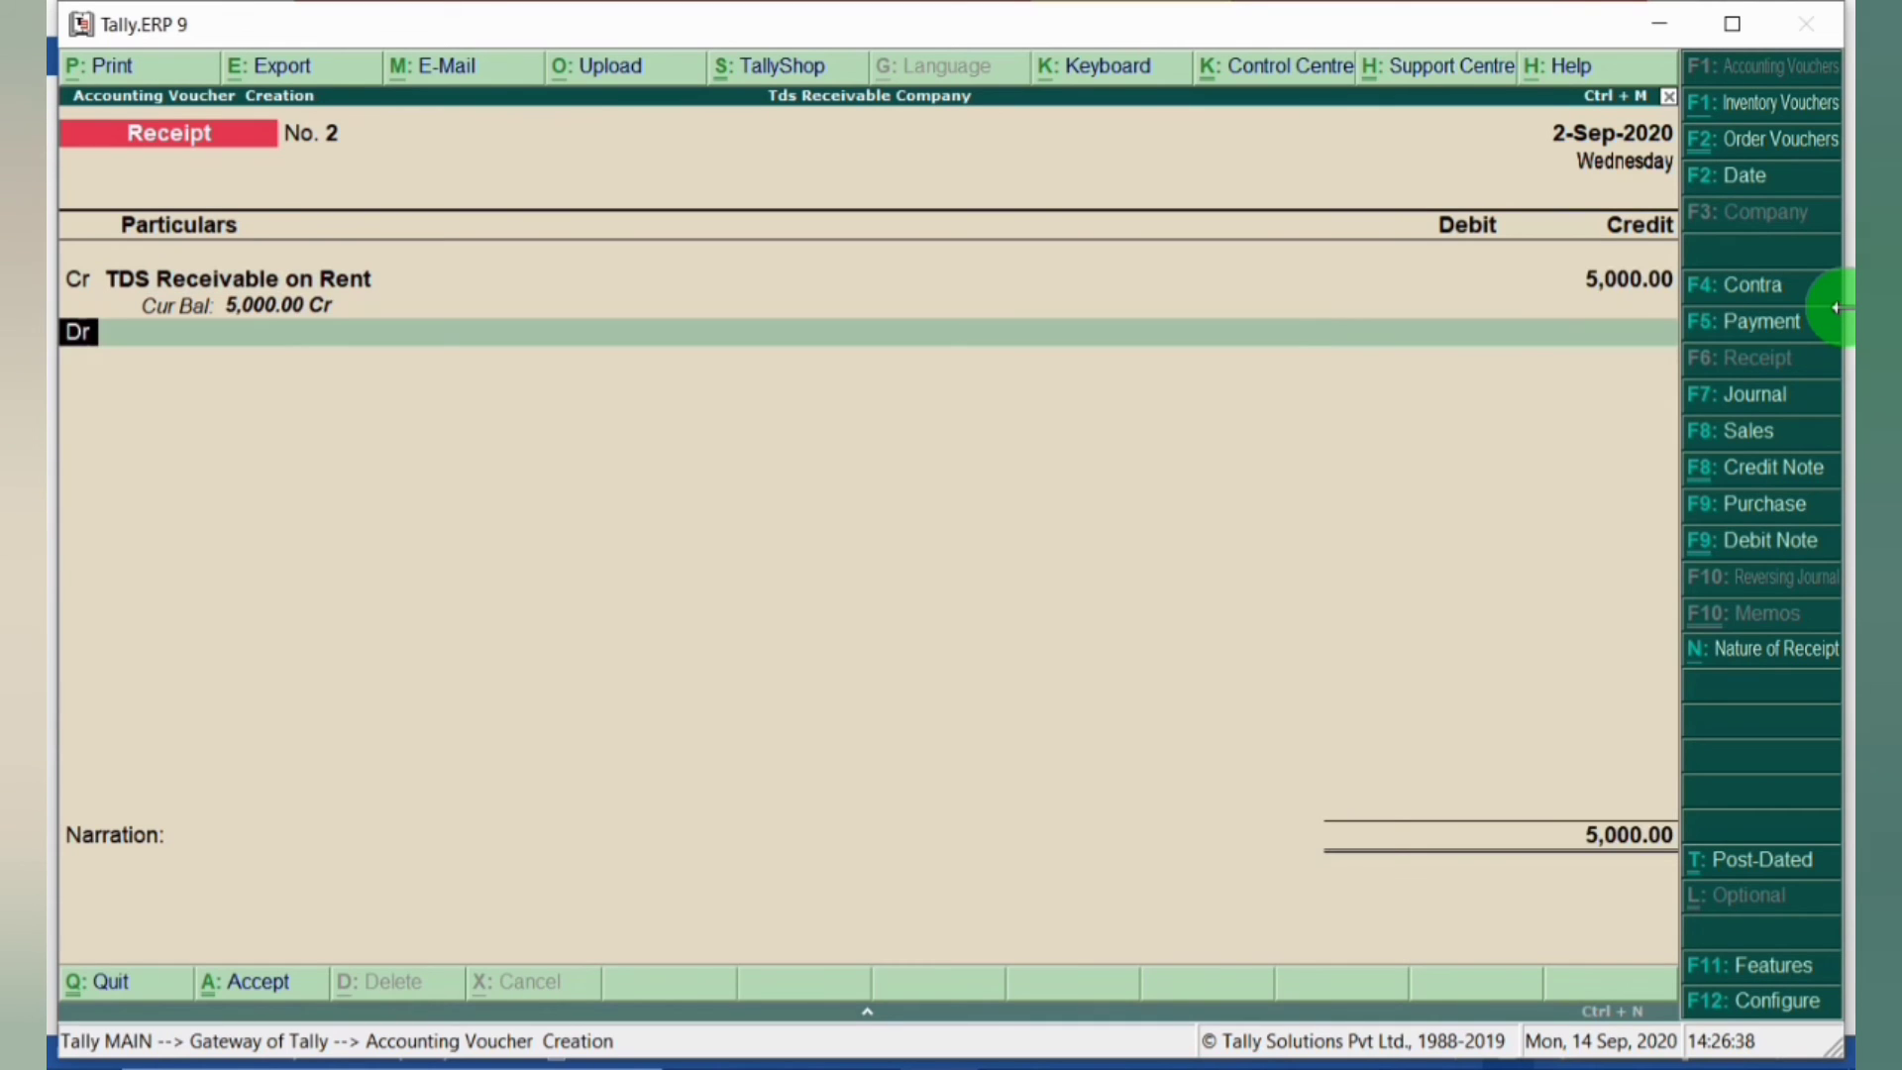
Step: Debit Sbi with 5,000 and save the receipt voucher without a narration, leaving voucher entry
key(Return)
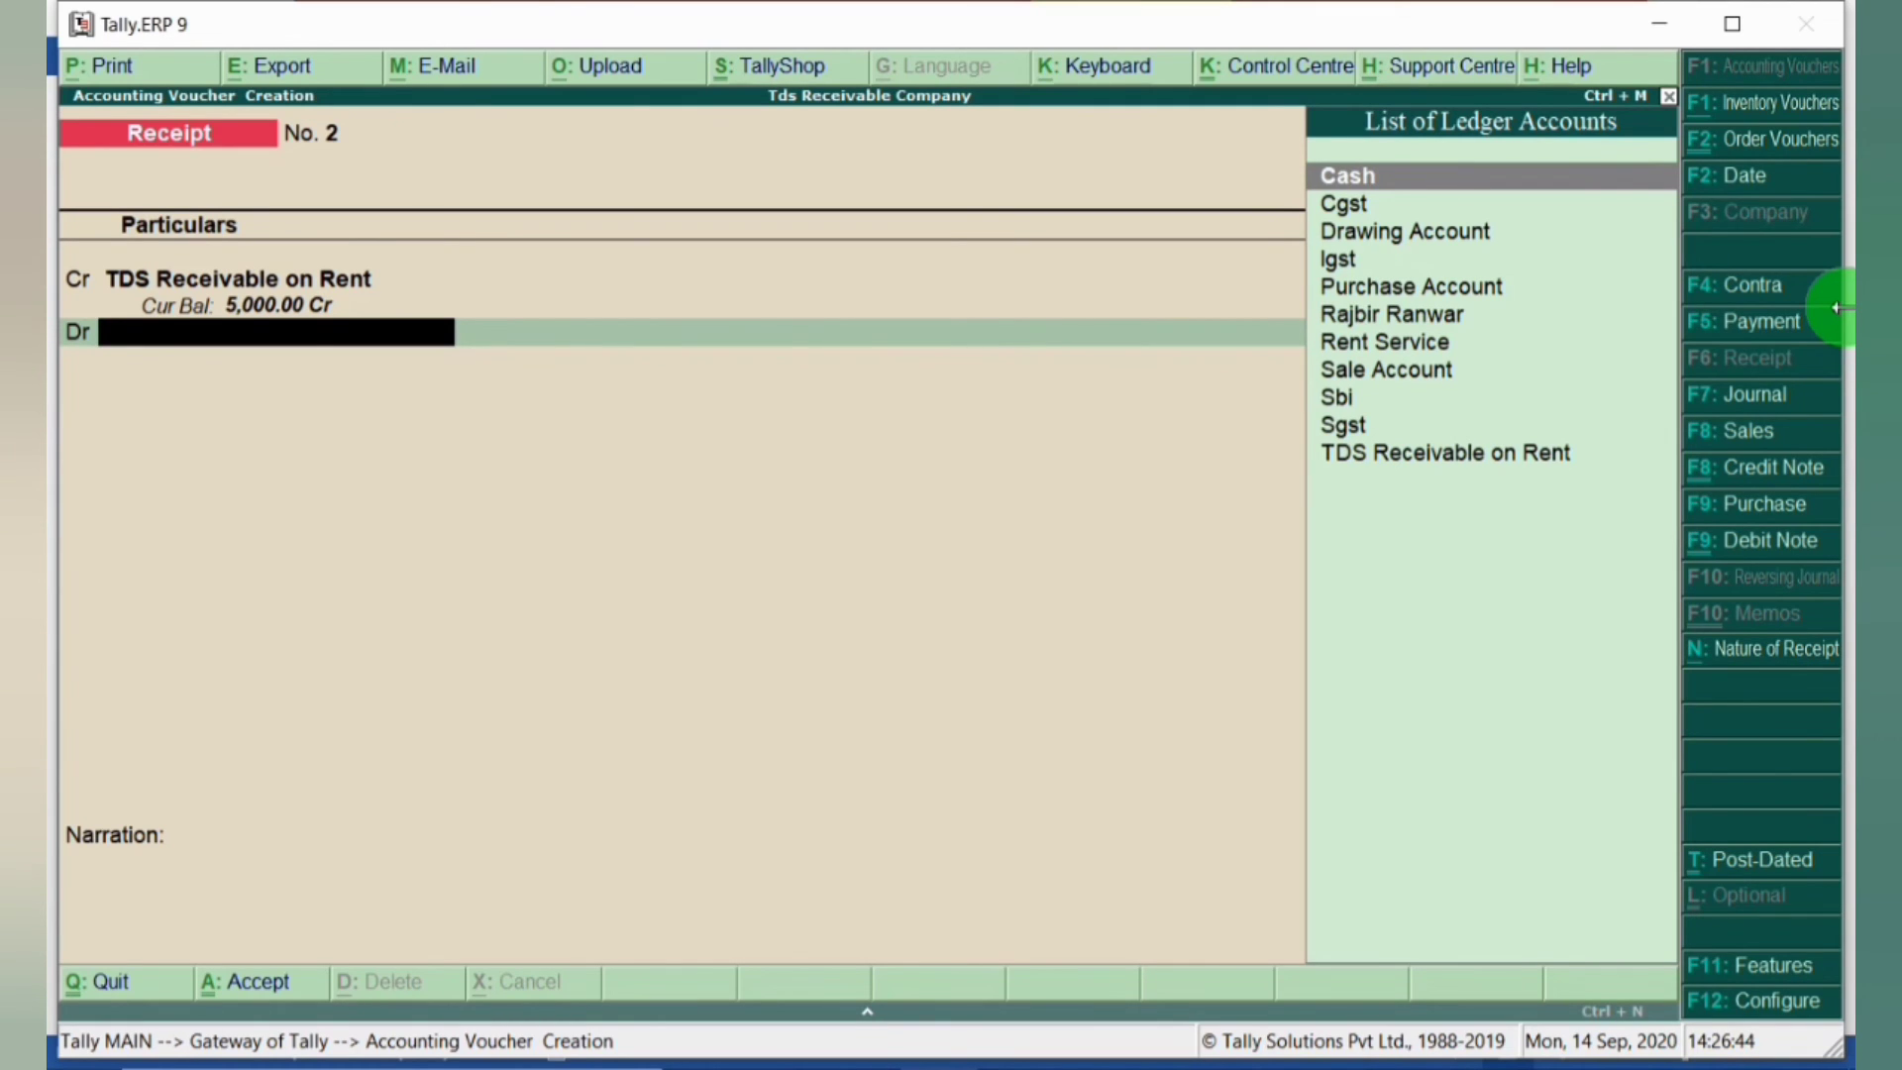
text(Sb)
key(Return)
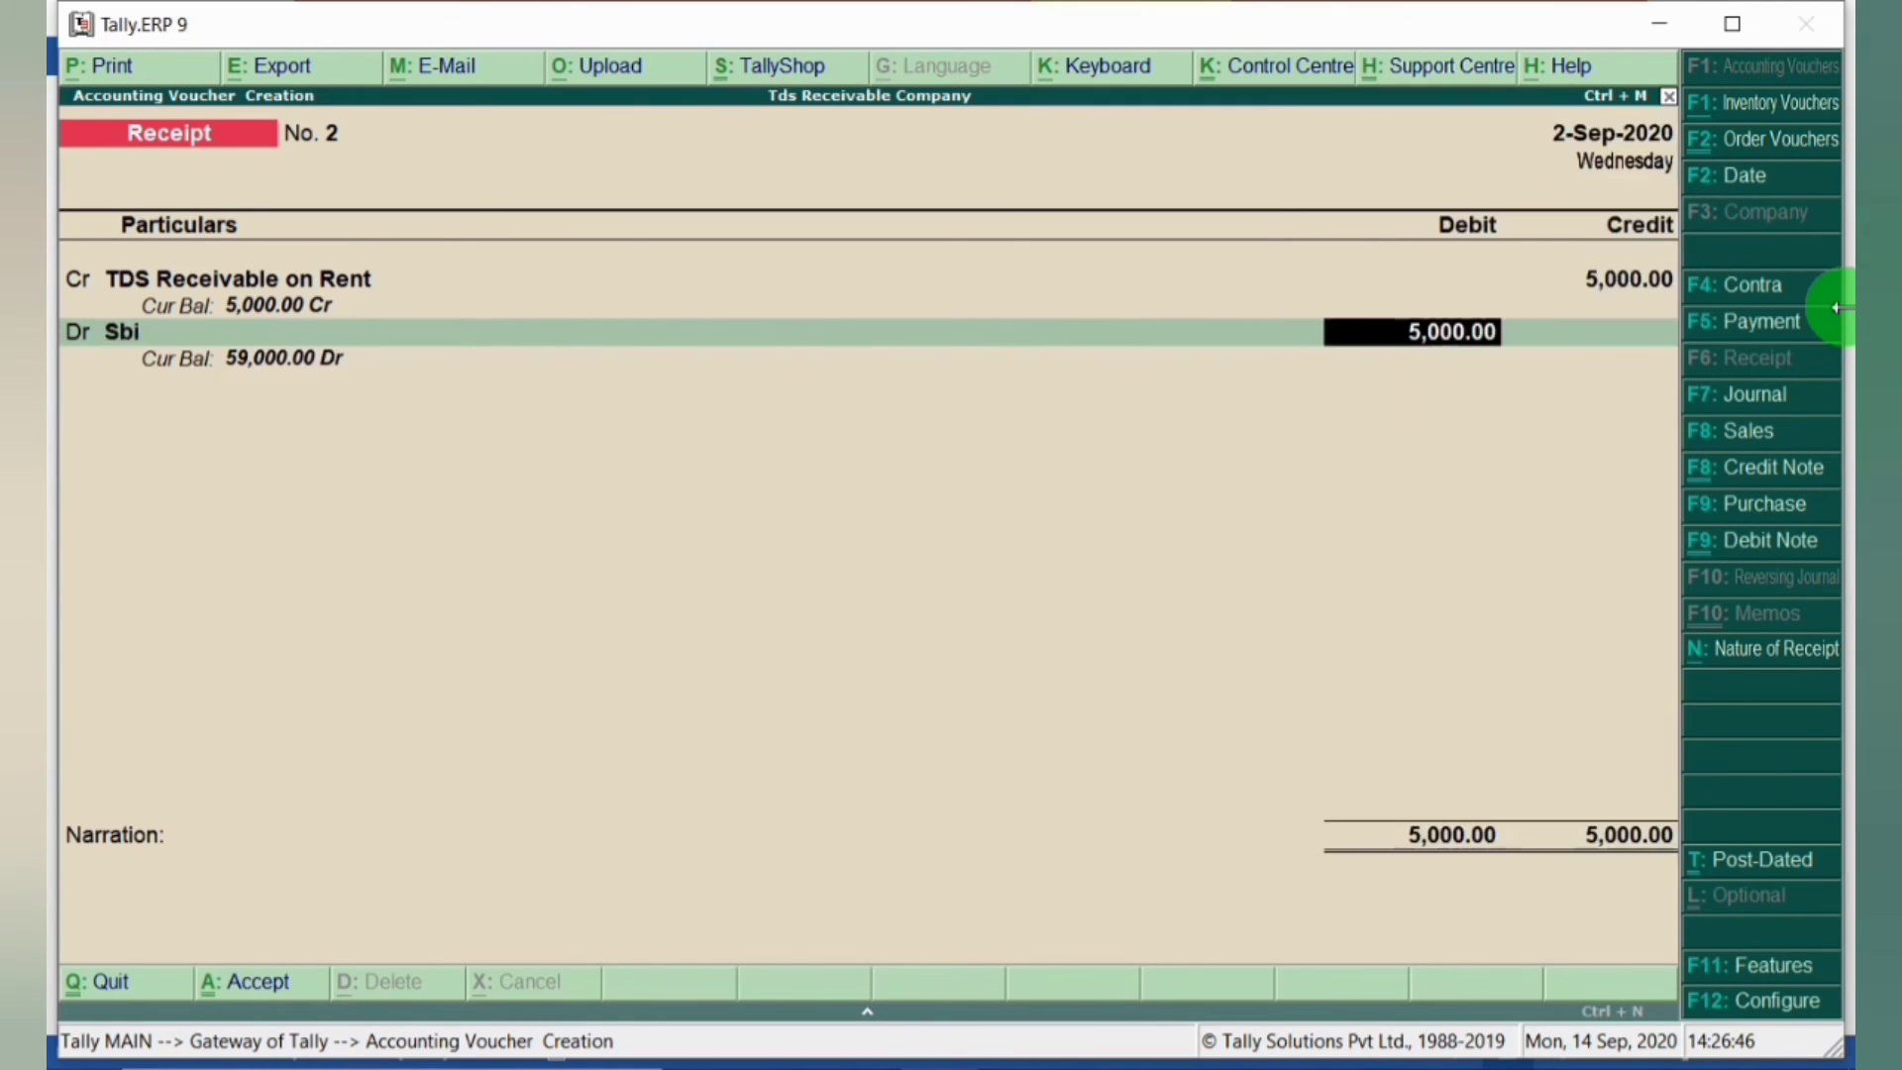
key(Return)
key(Return)
key(Return)
key(Return)
key(Return)
key(Return)
key(Return)
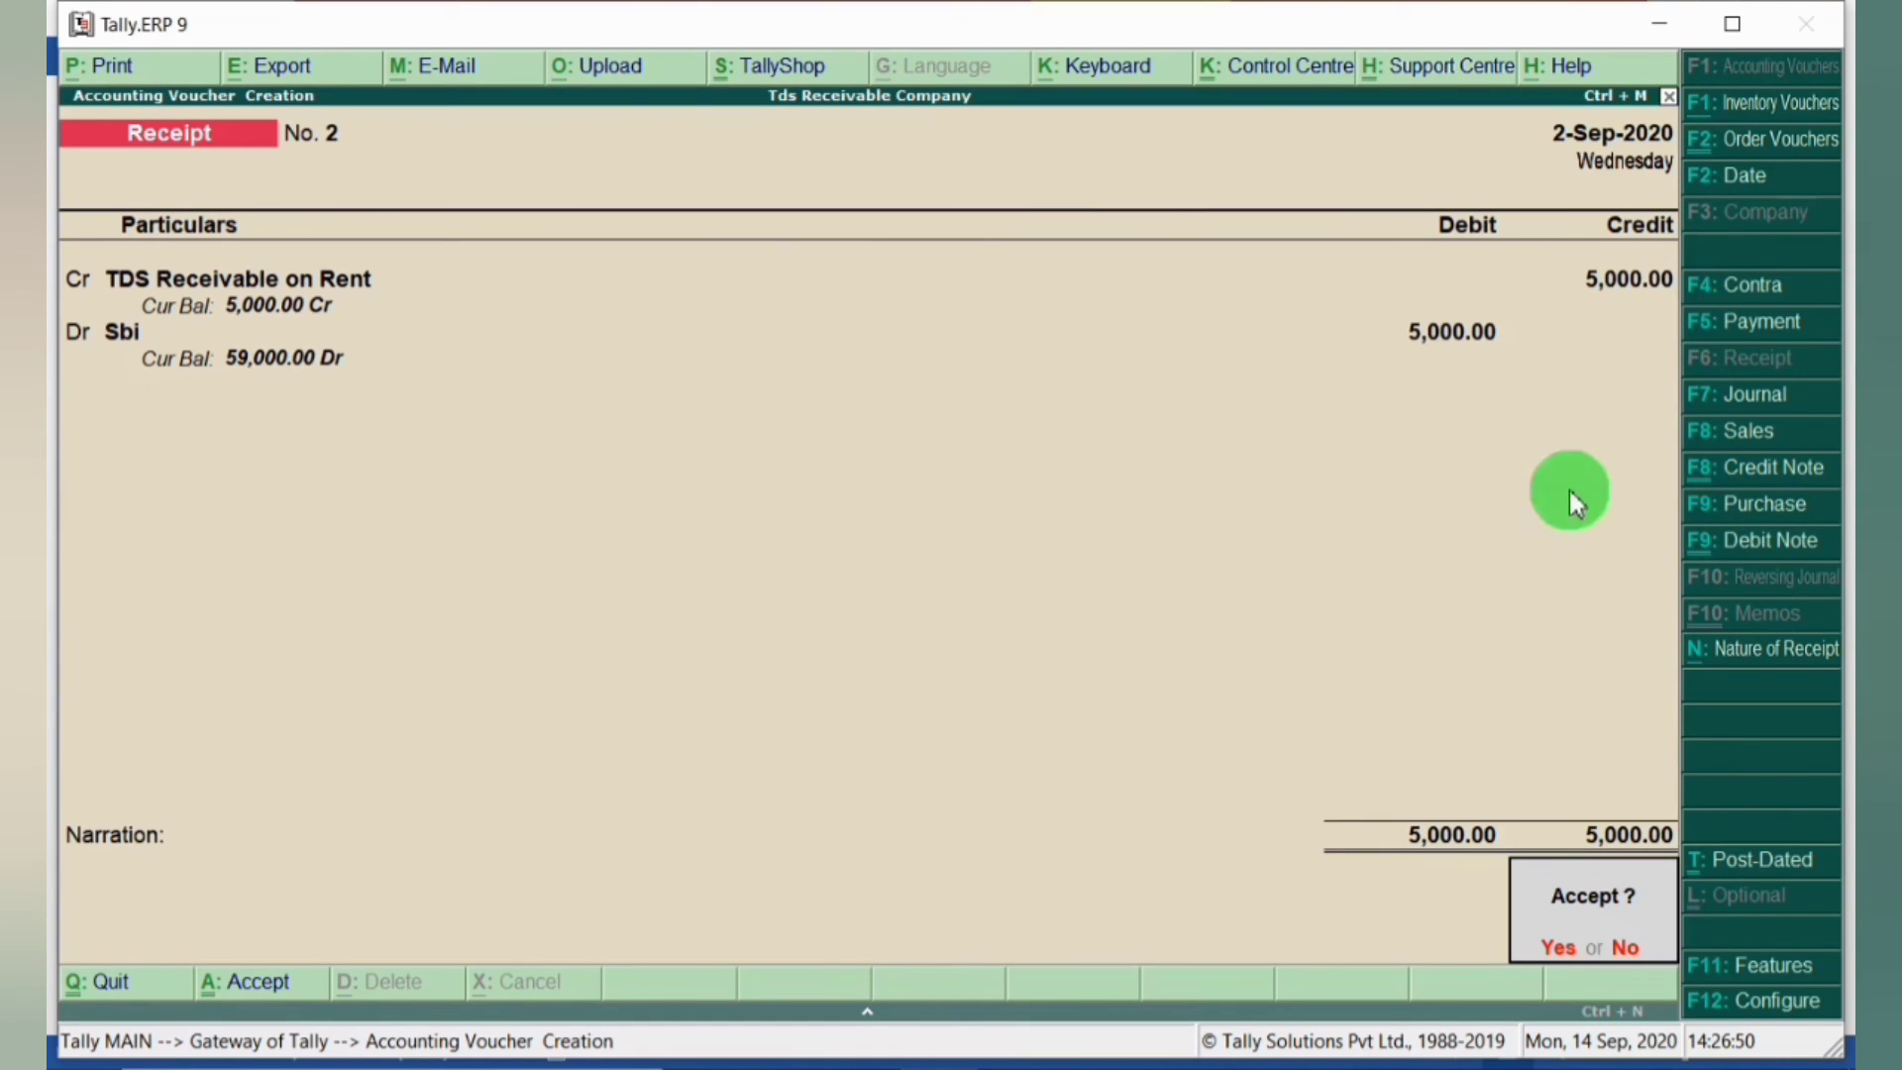
click(273, 987)
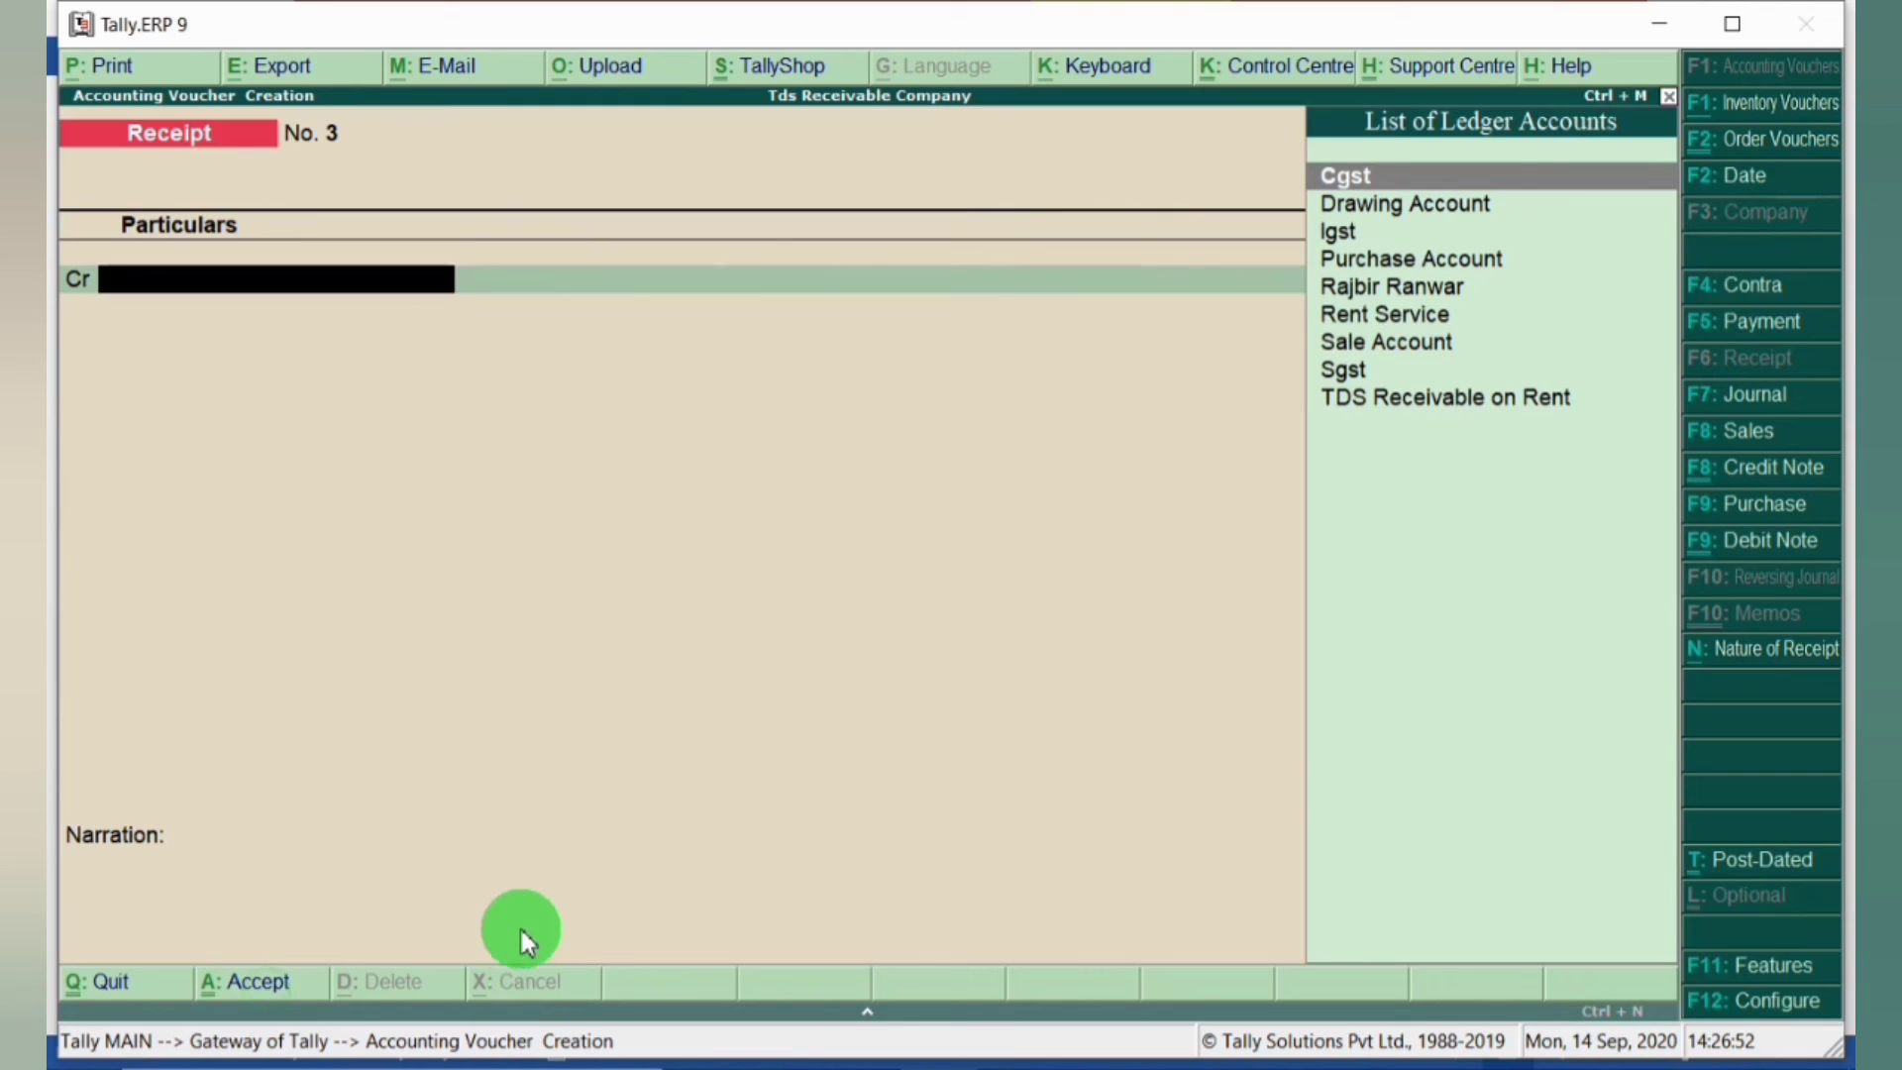
key(Escape)
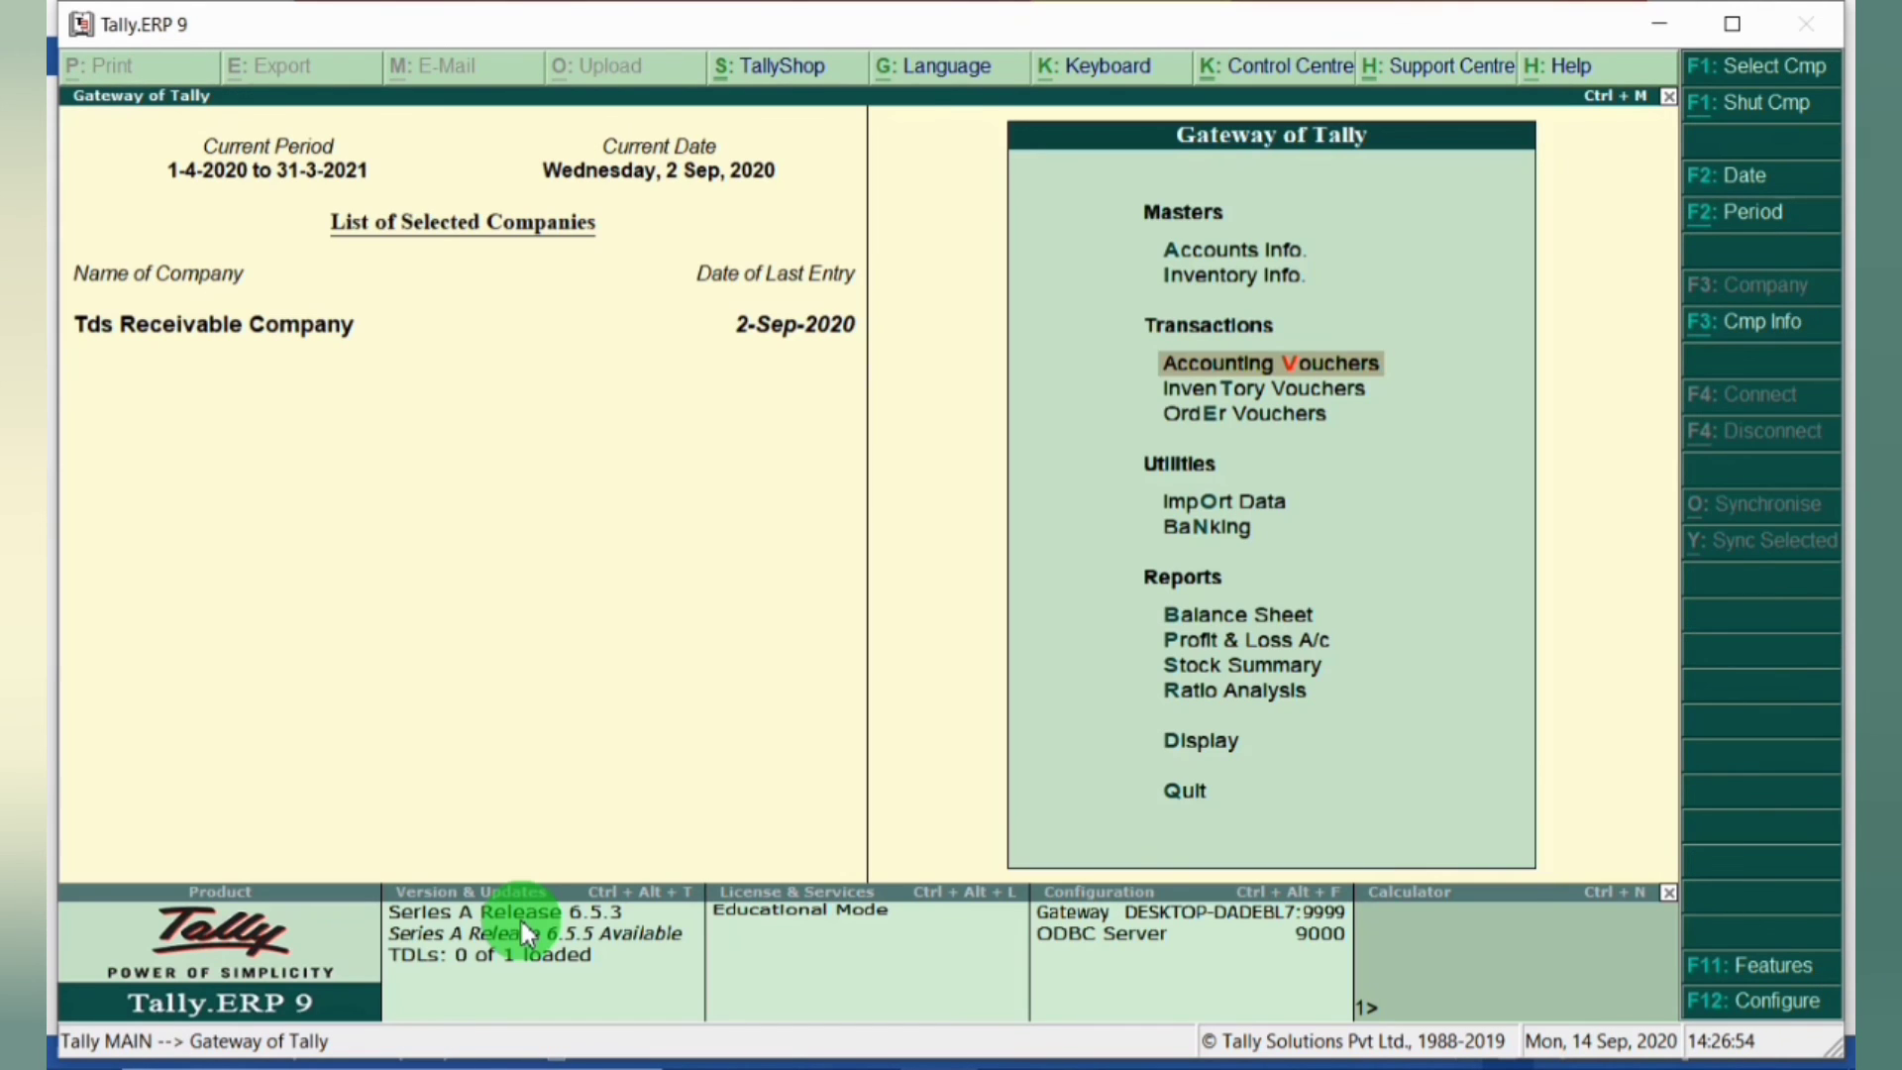
Step: Examine the September vouchers of TDS Receivable on Rent from the detailed Balance Sheet, and return to the Gateway of Tally
key(b)
click(1780, 68)
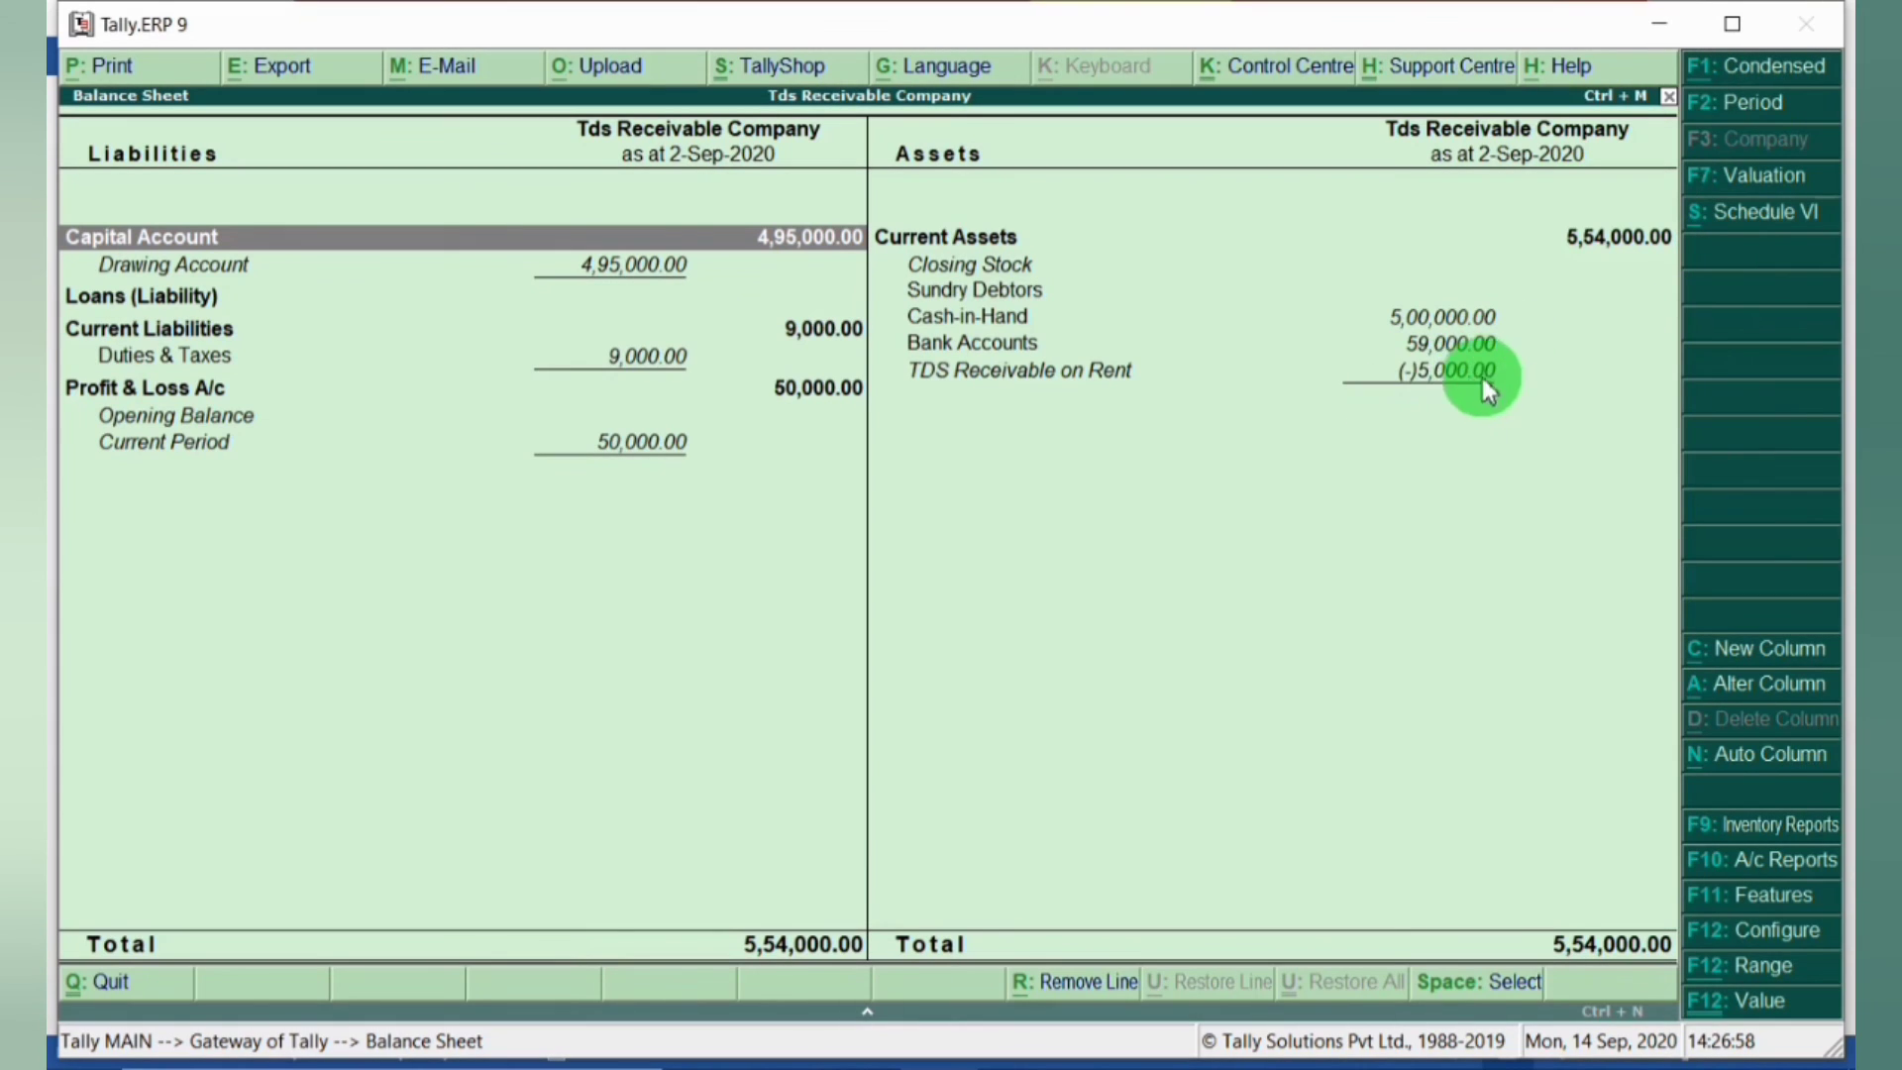
click(1115, 387)
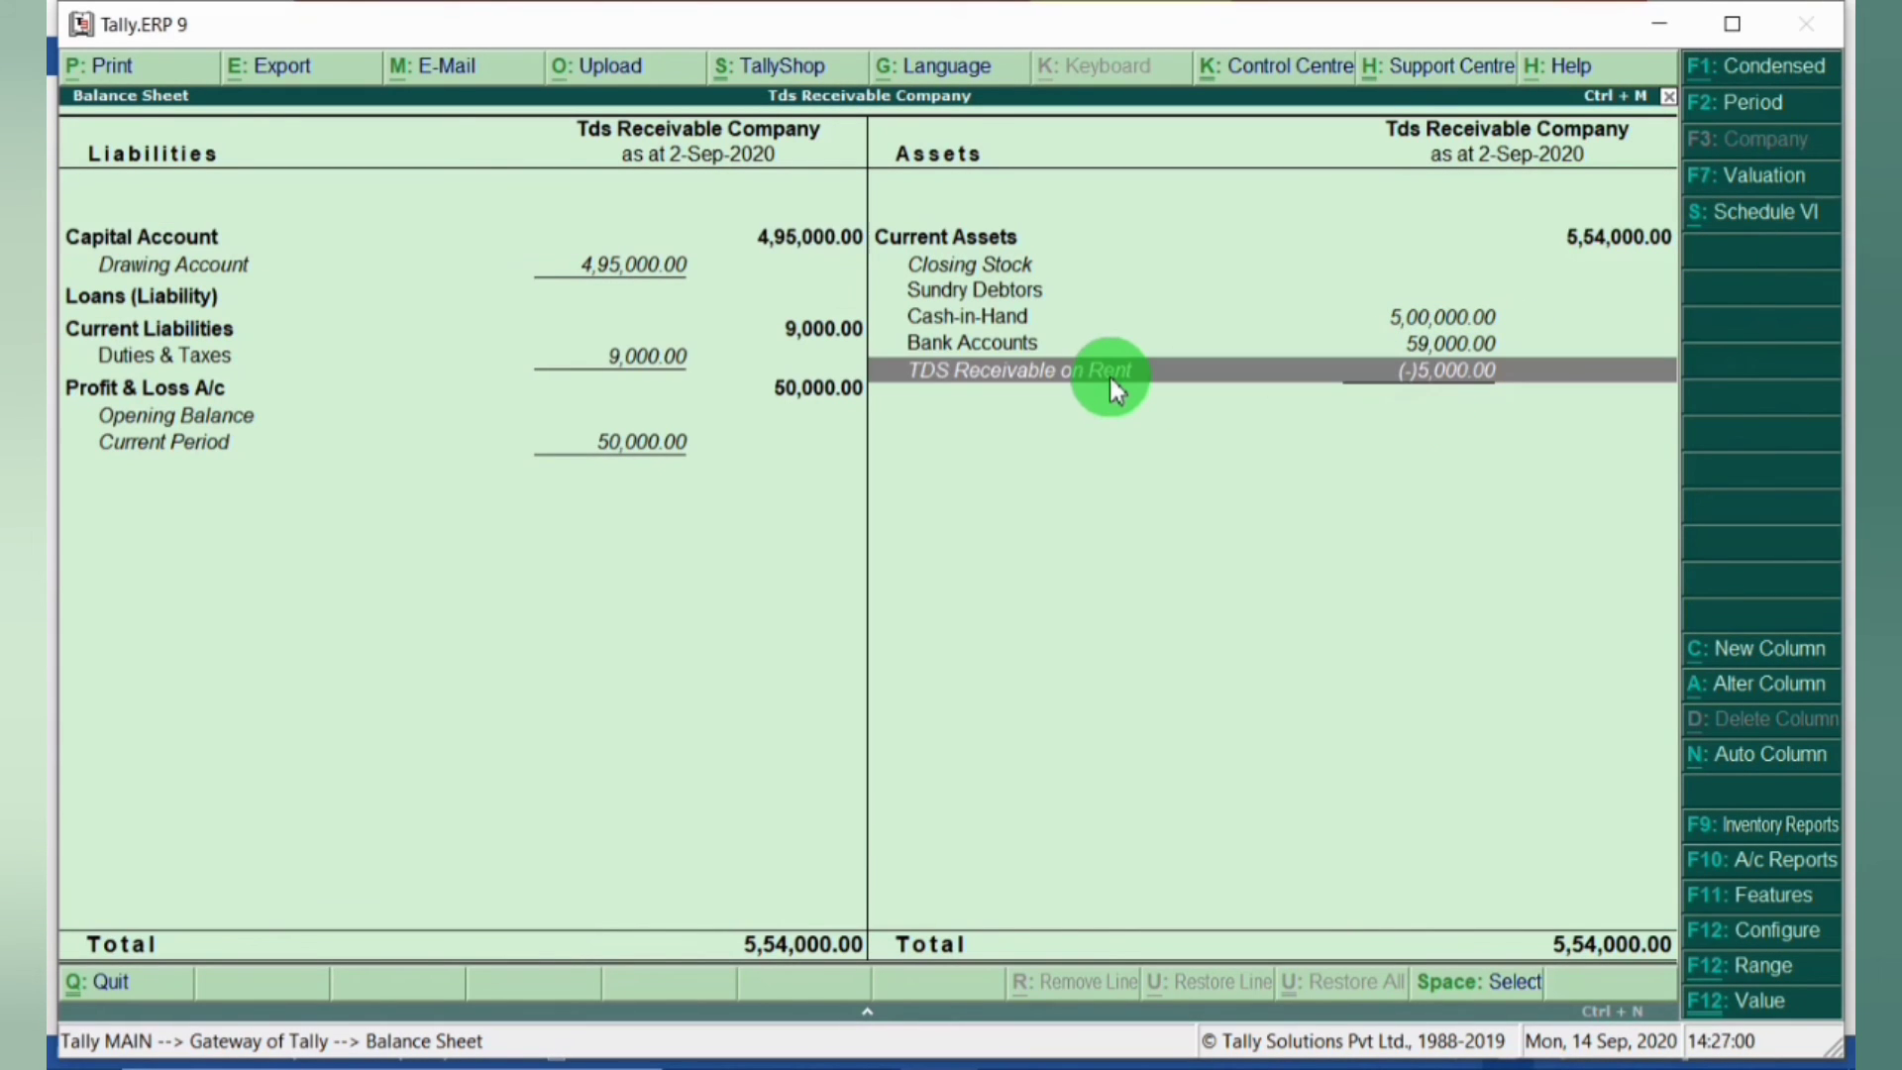
key(Return)
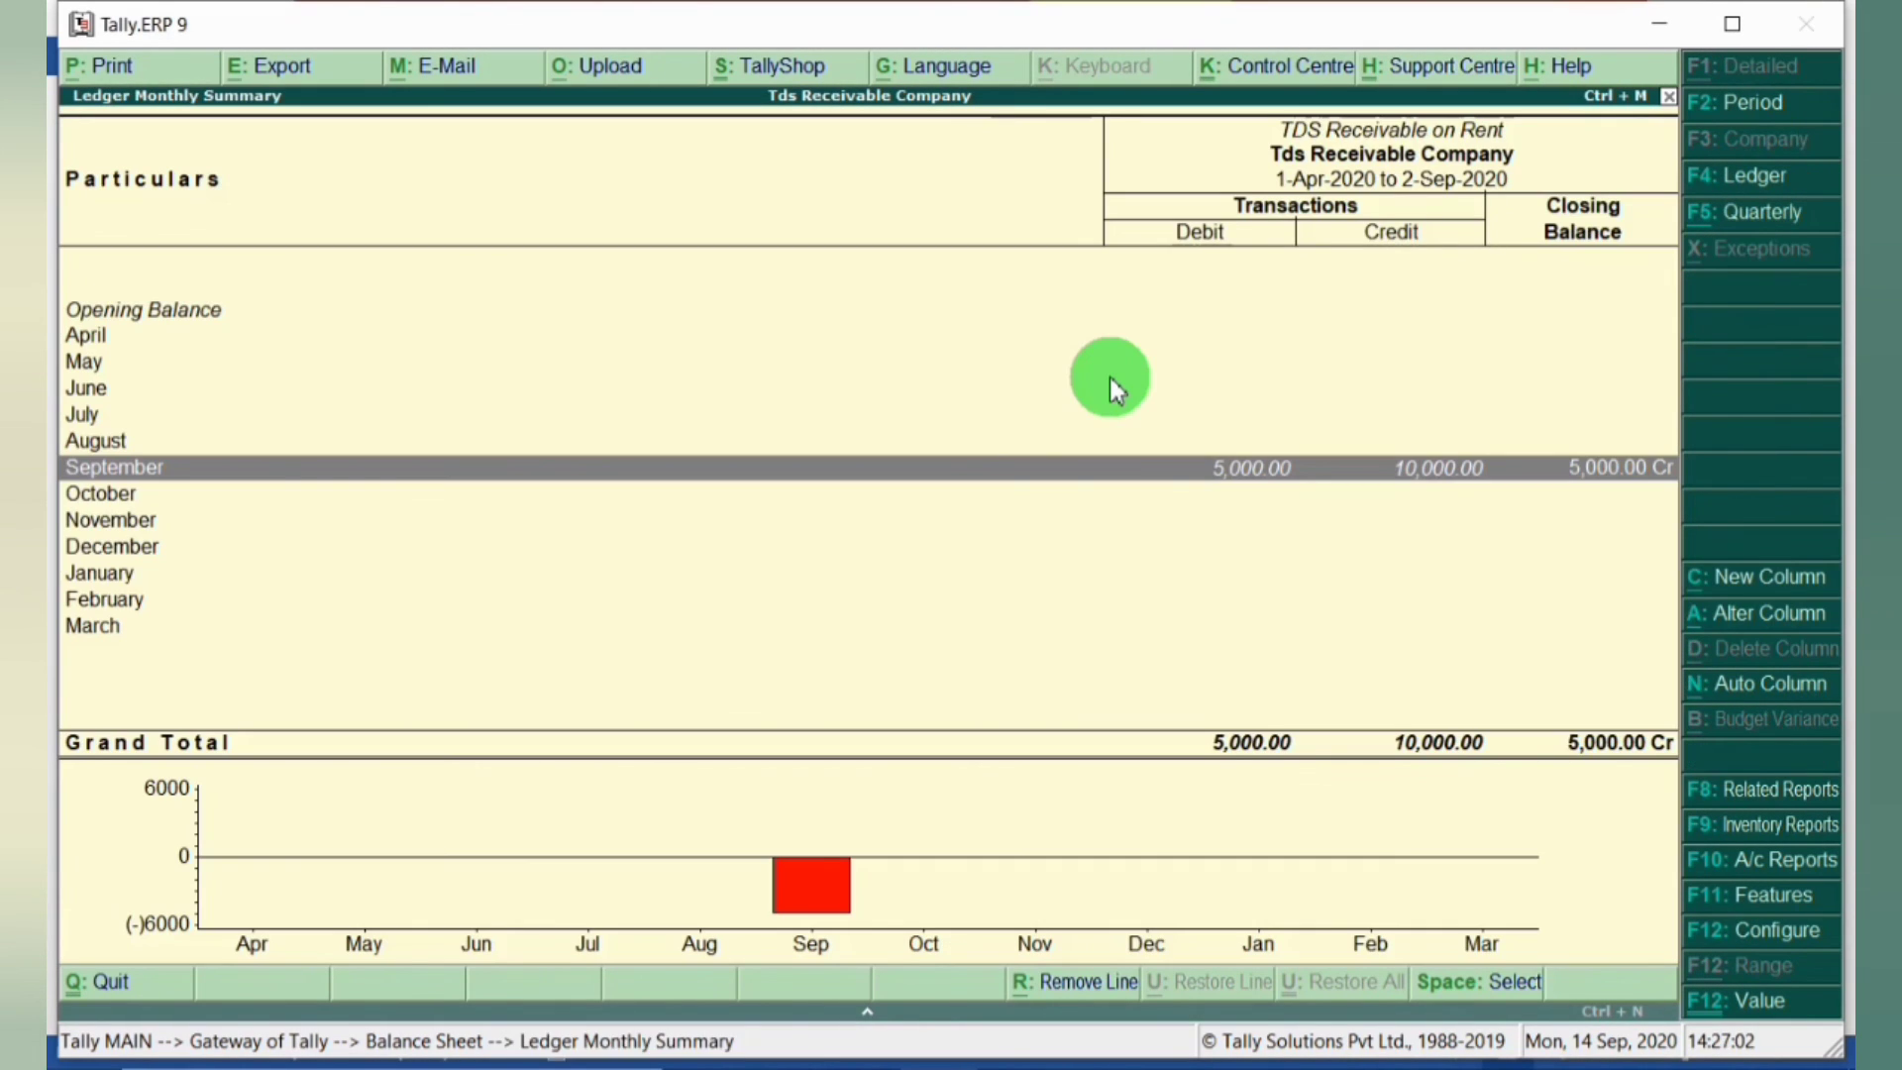
key(Return)
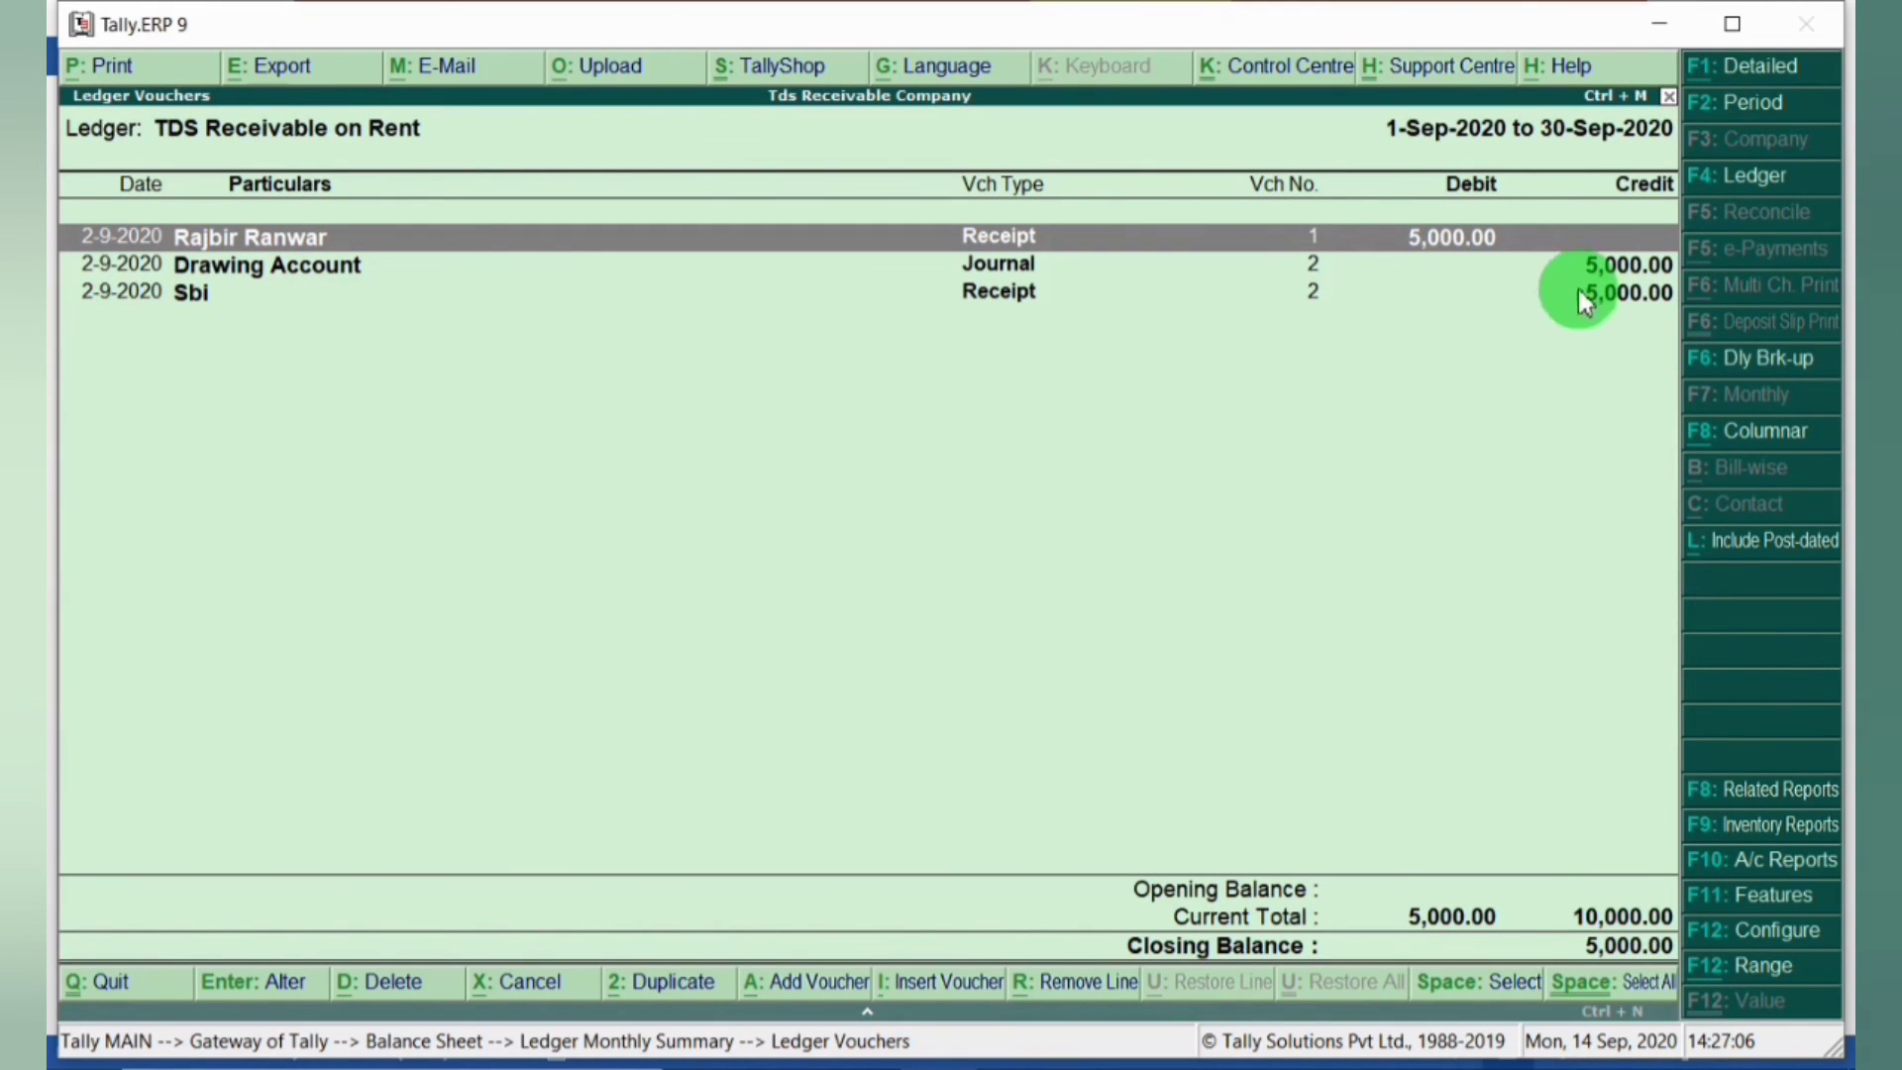
click(1631, 267)
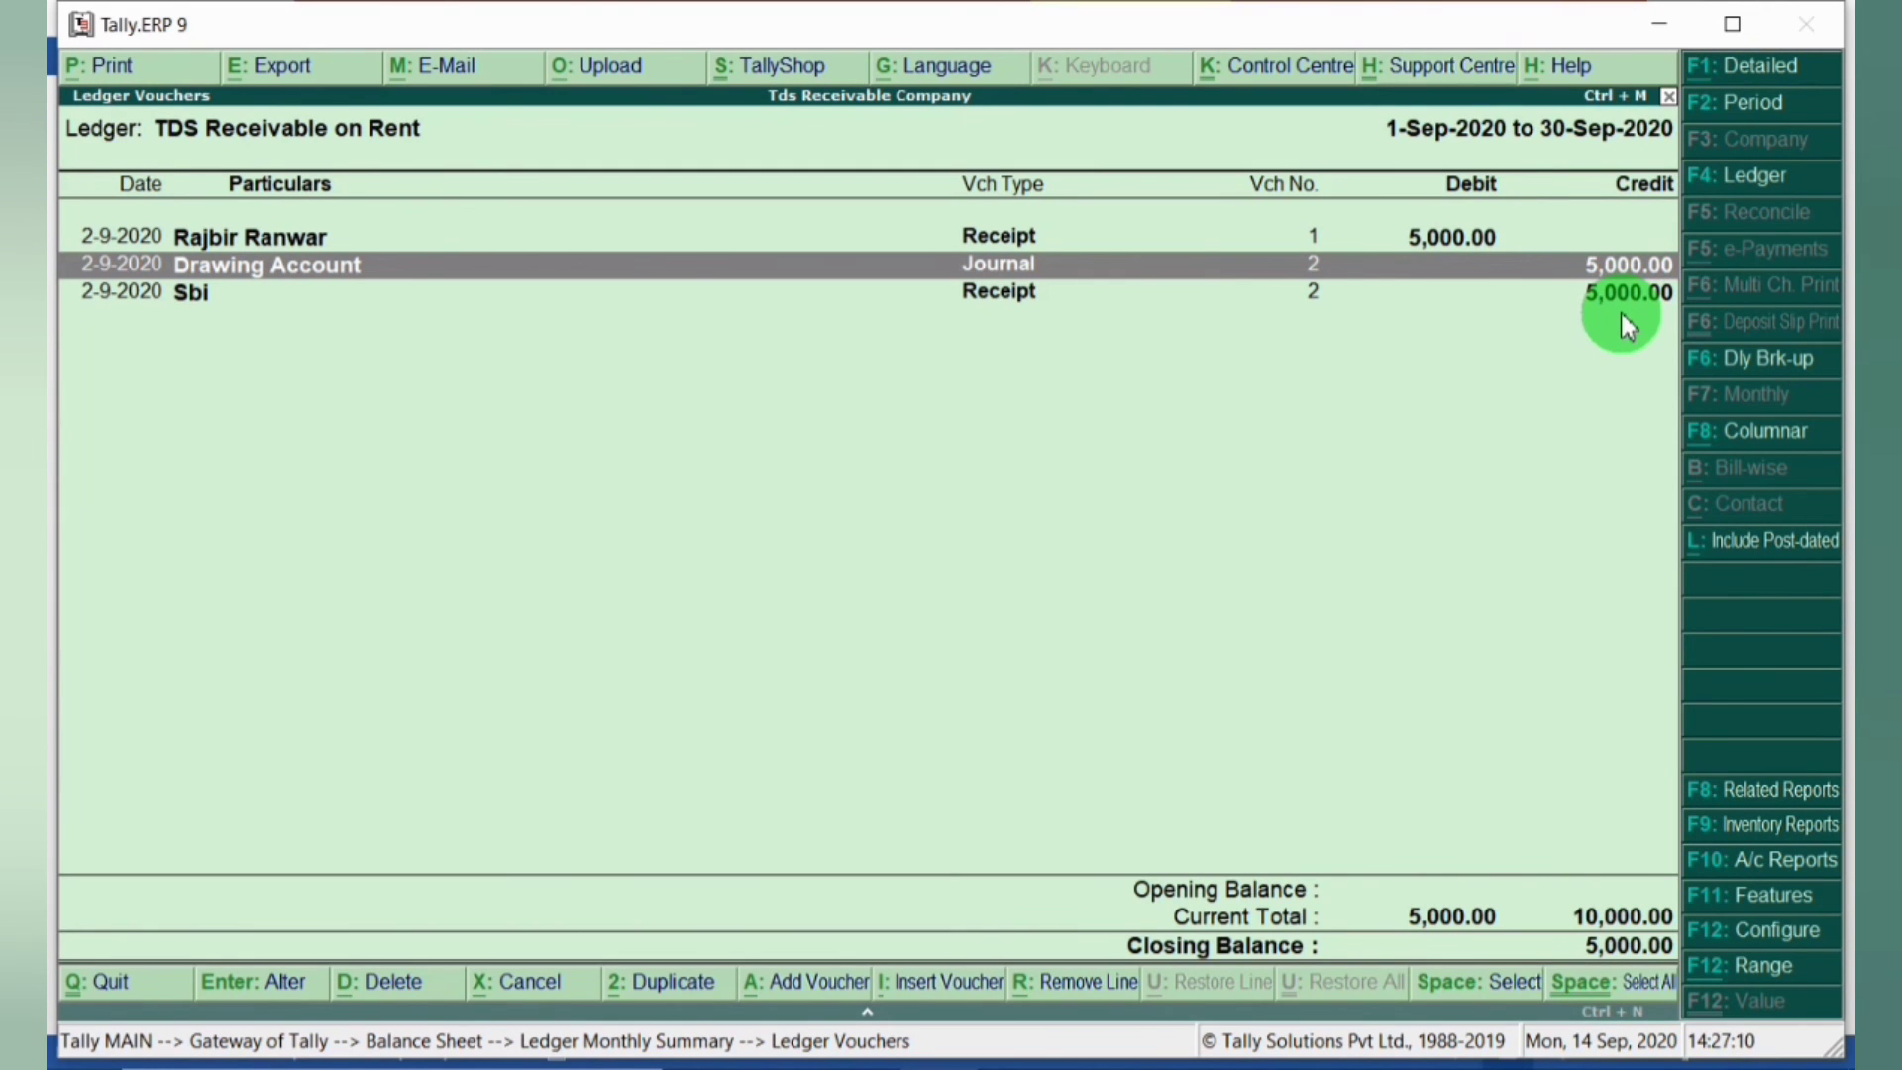
key(Escape)
key(Escape)
key(Escape)
key(Escape)
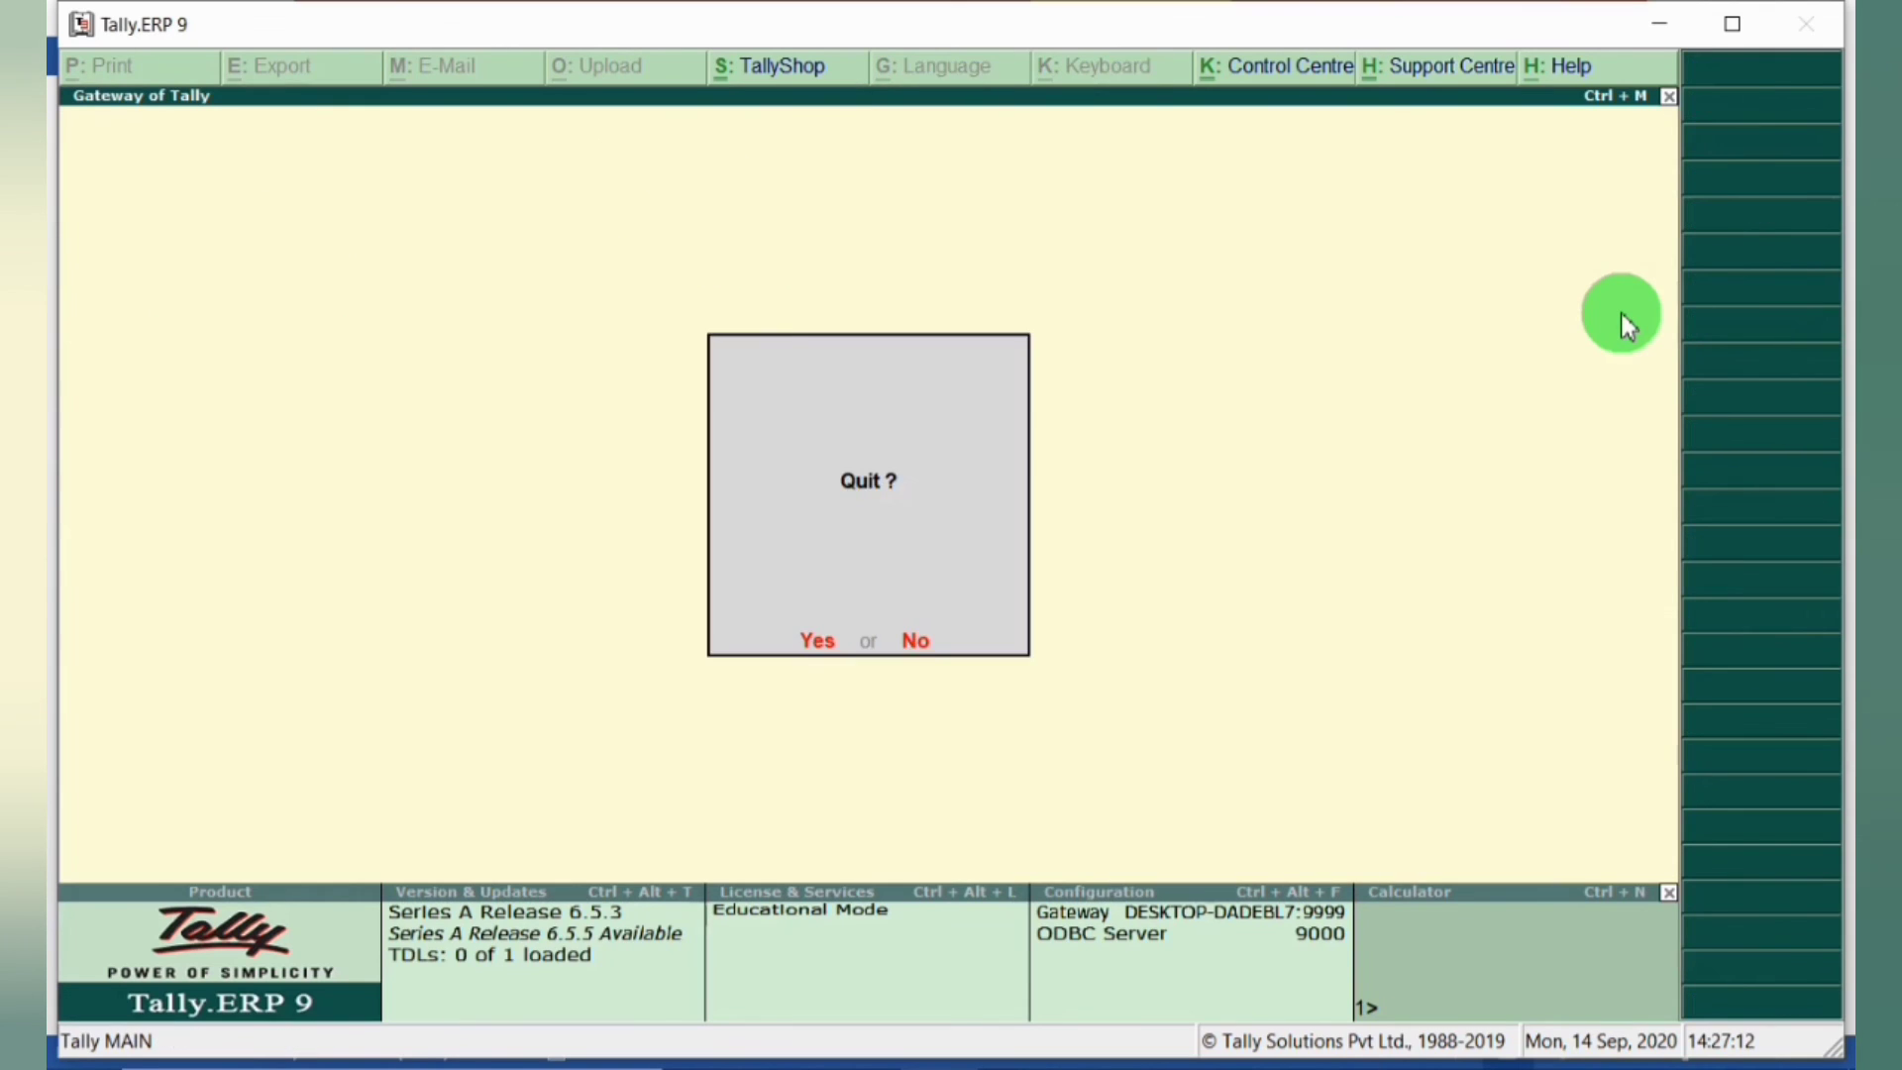
key(Escape)
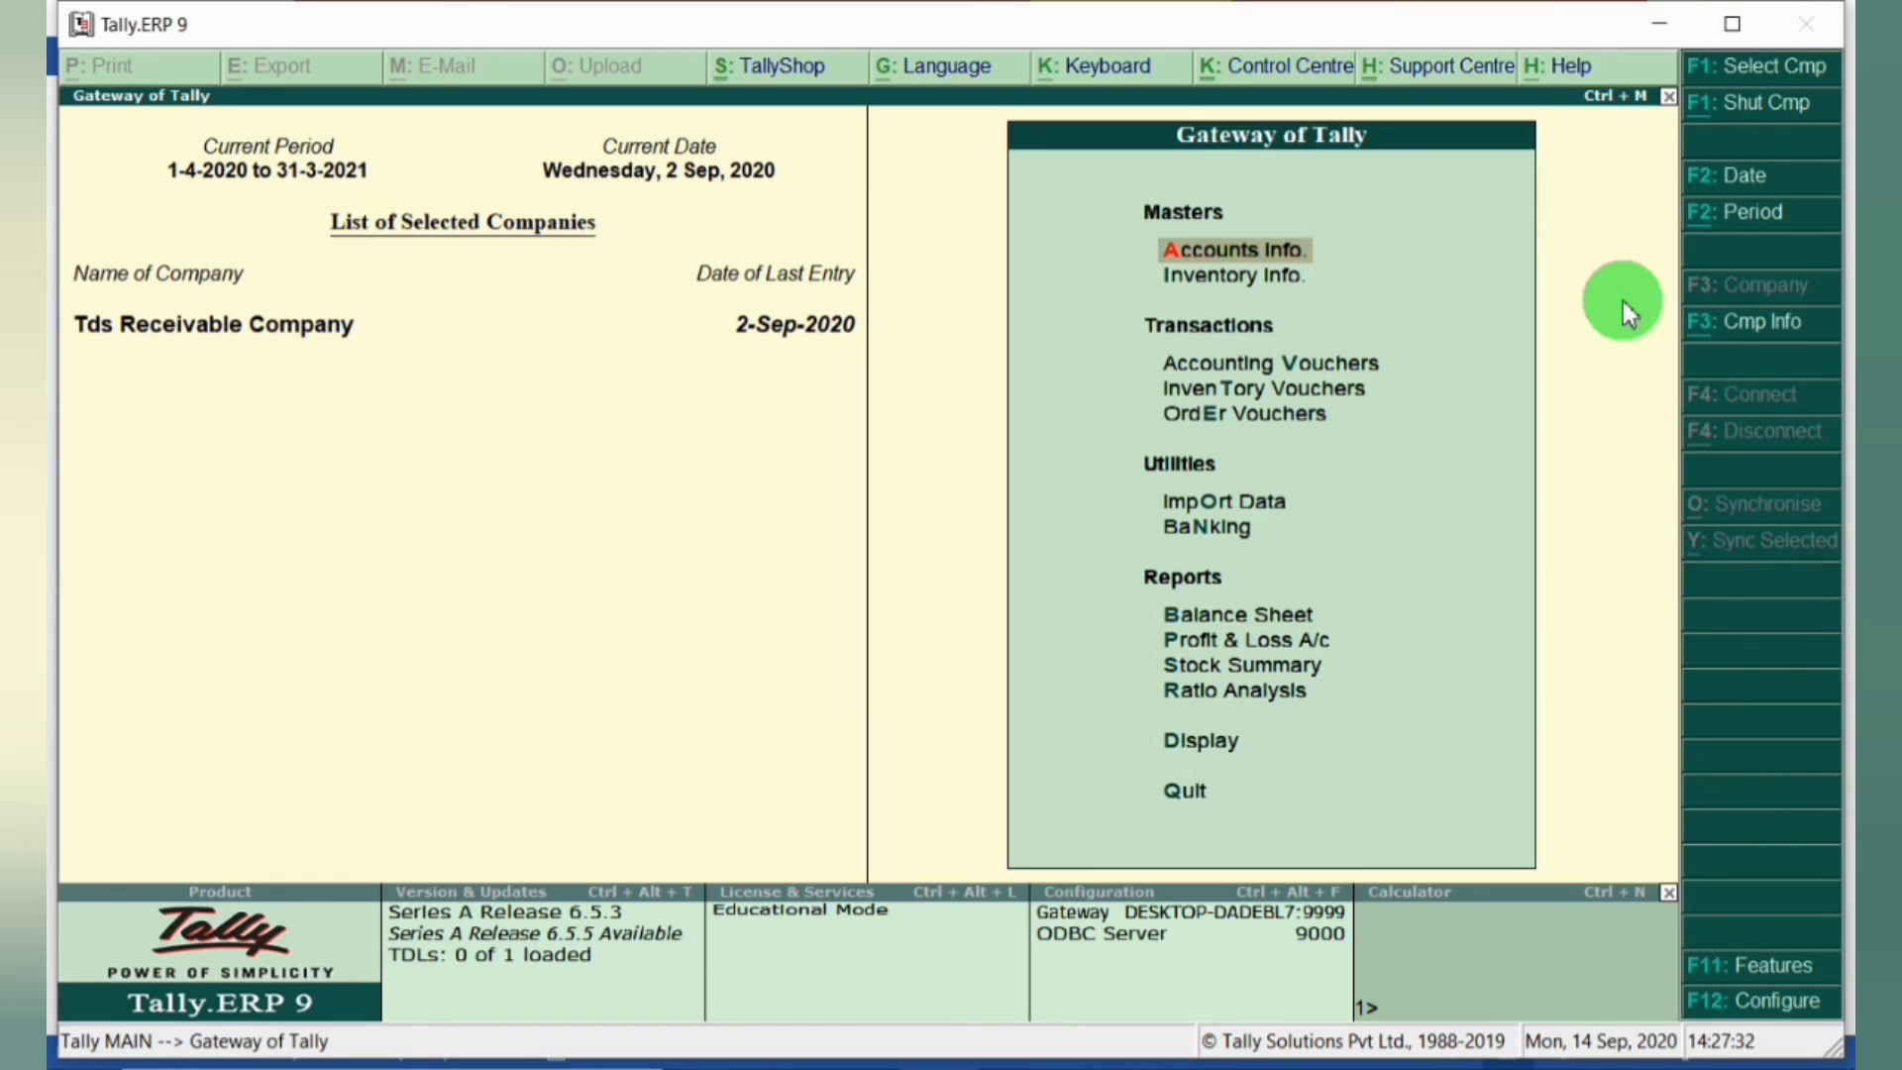
click(1482, 1058)
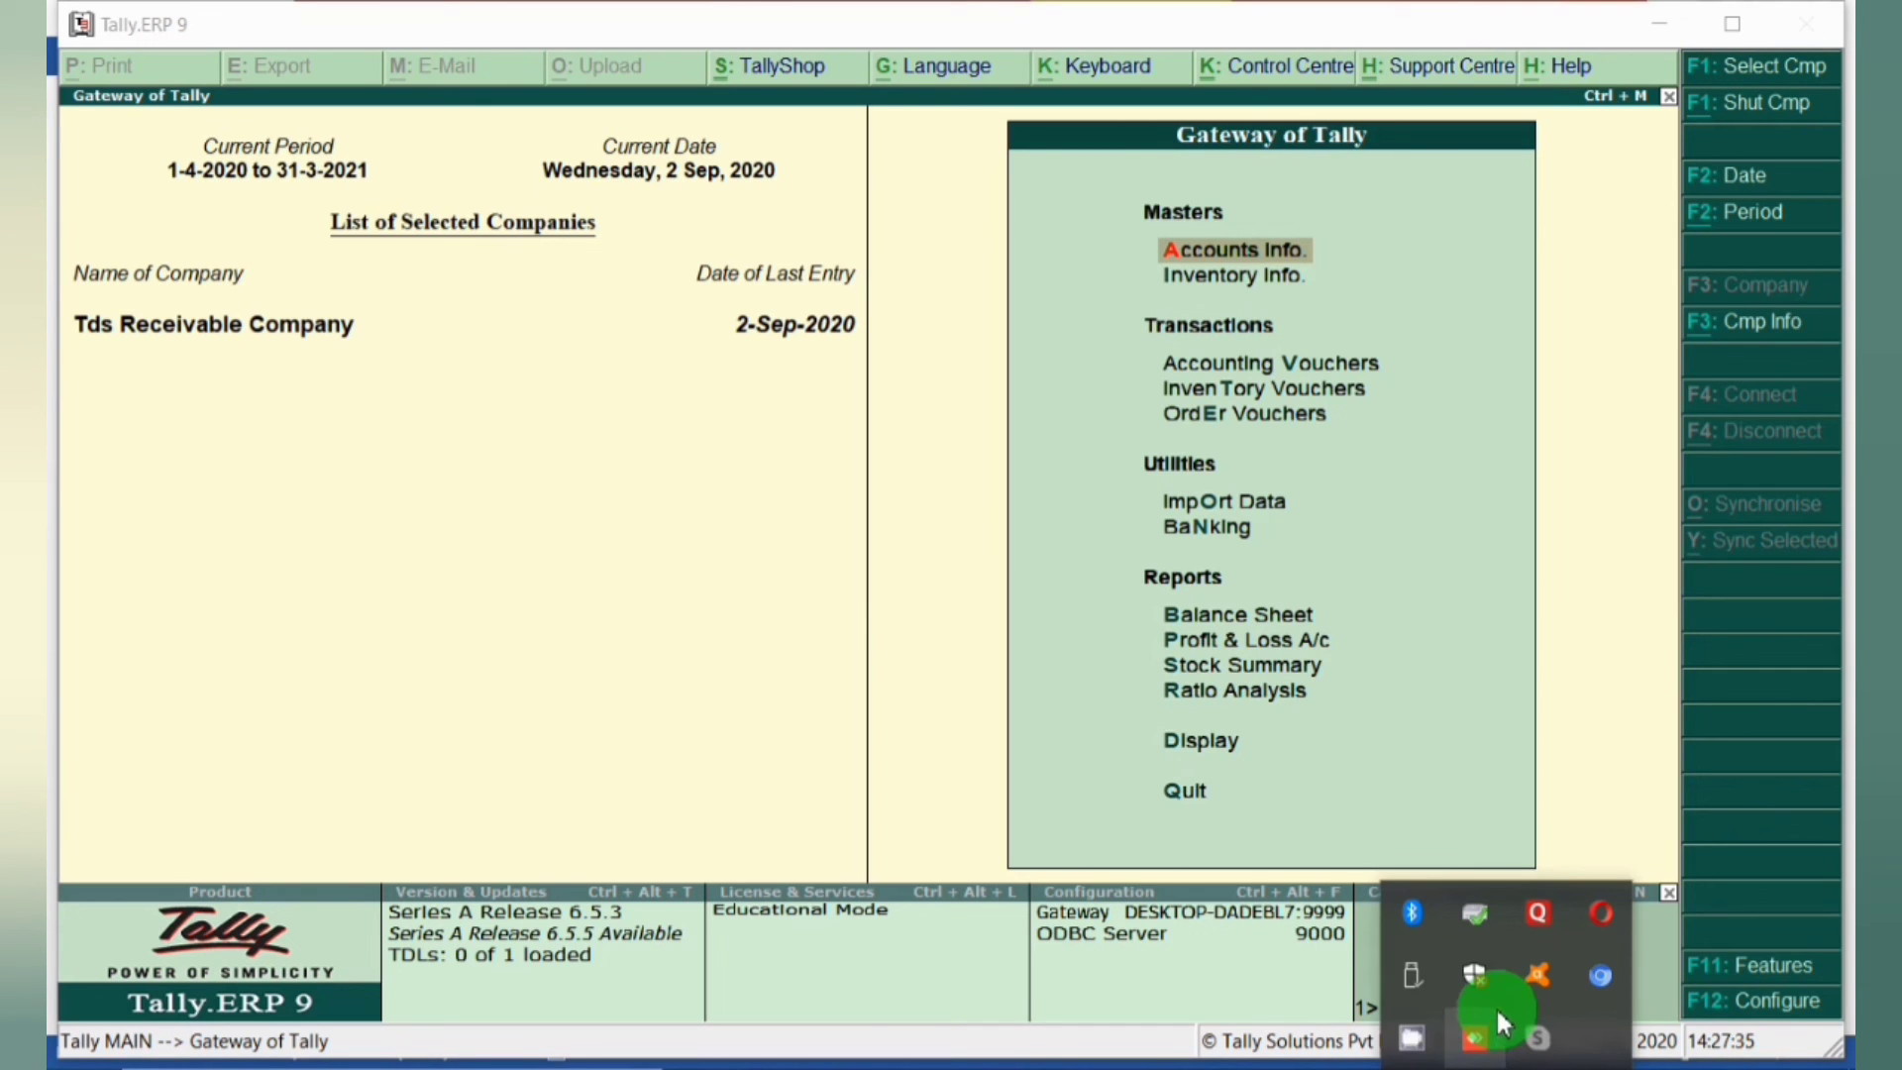
right_click(1412, 1037)
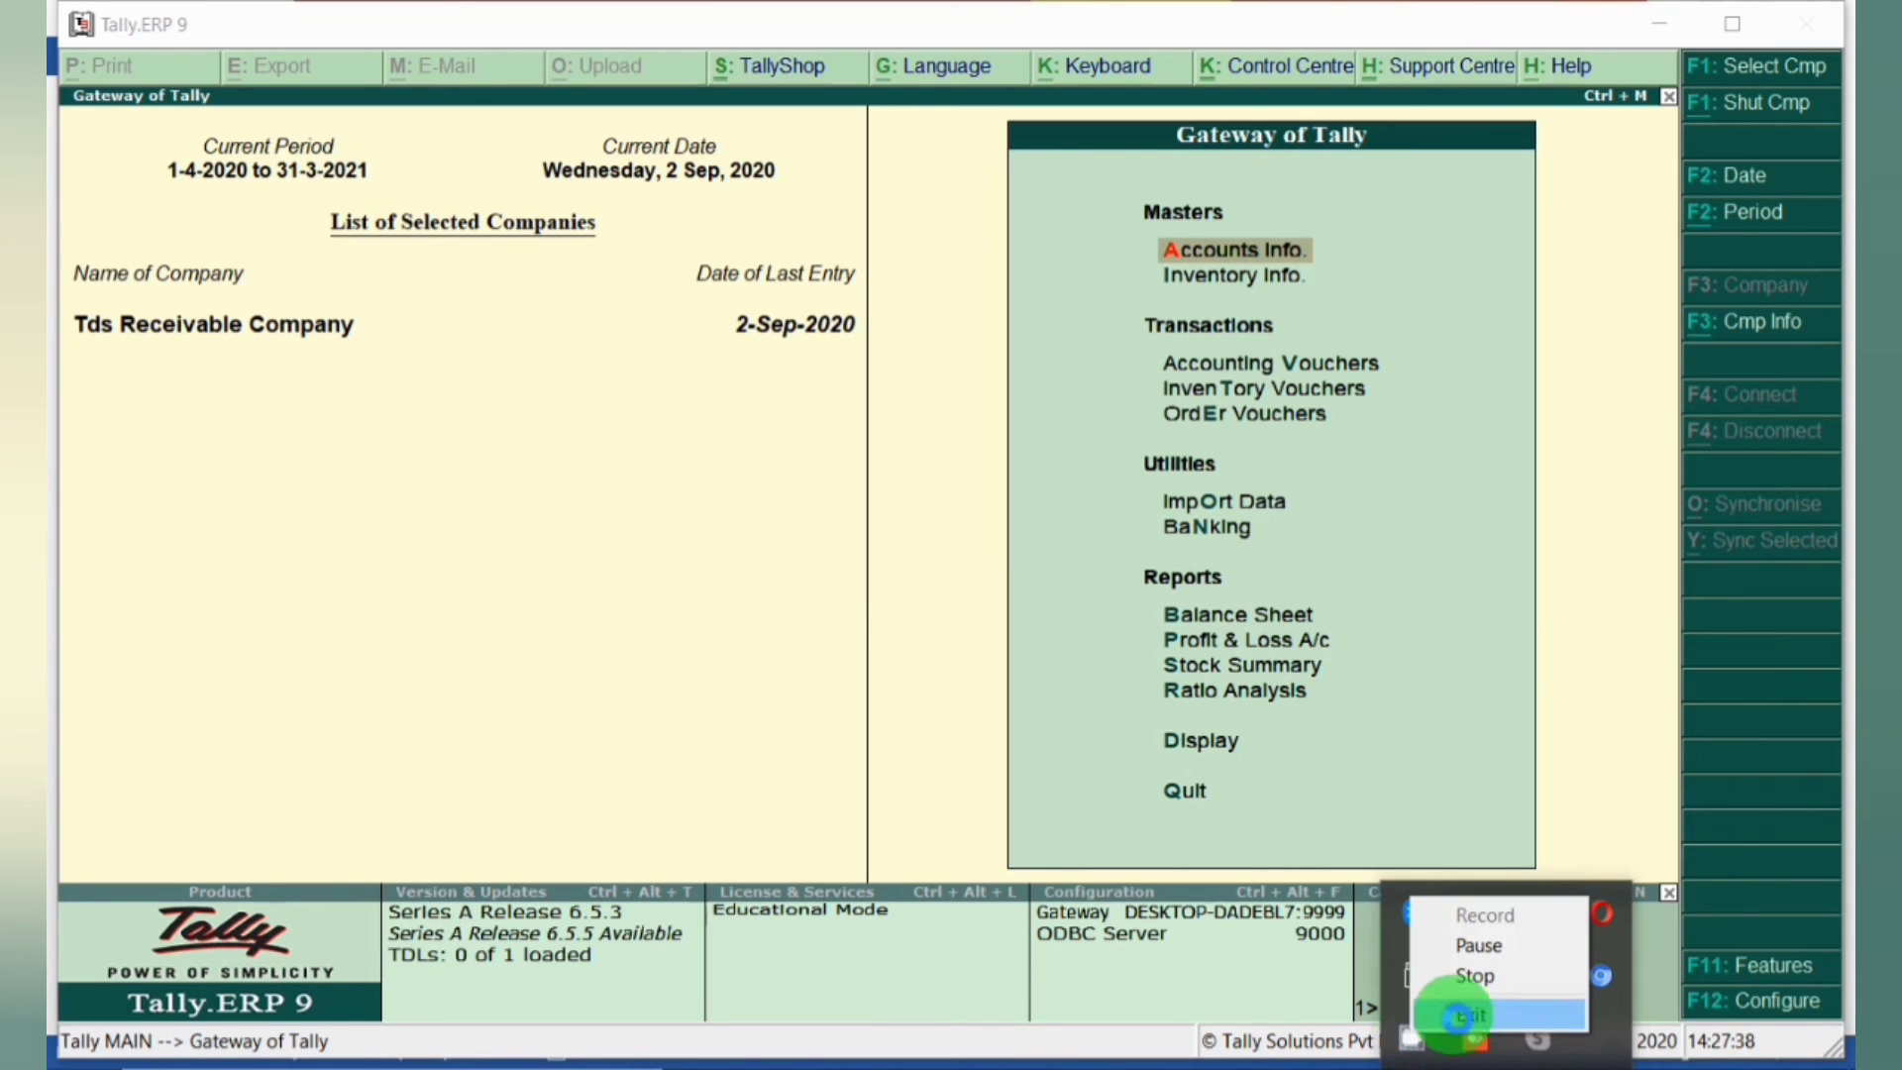